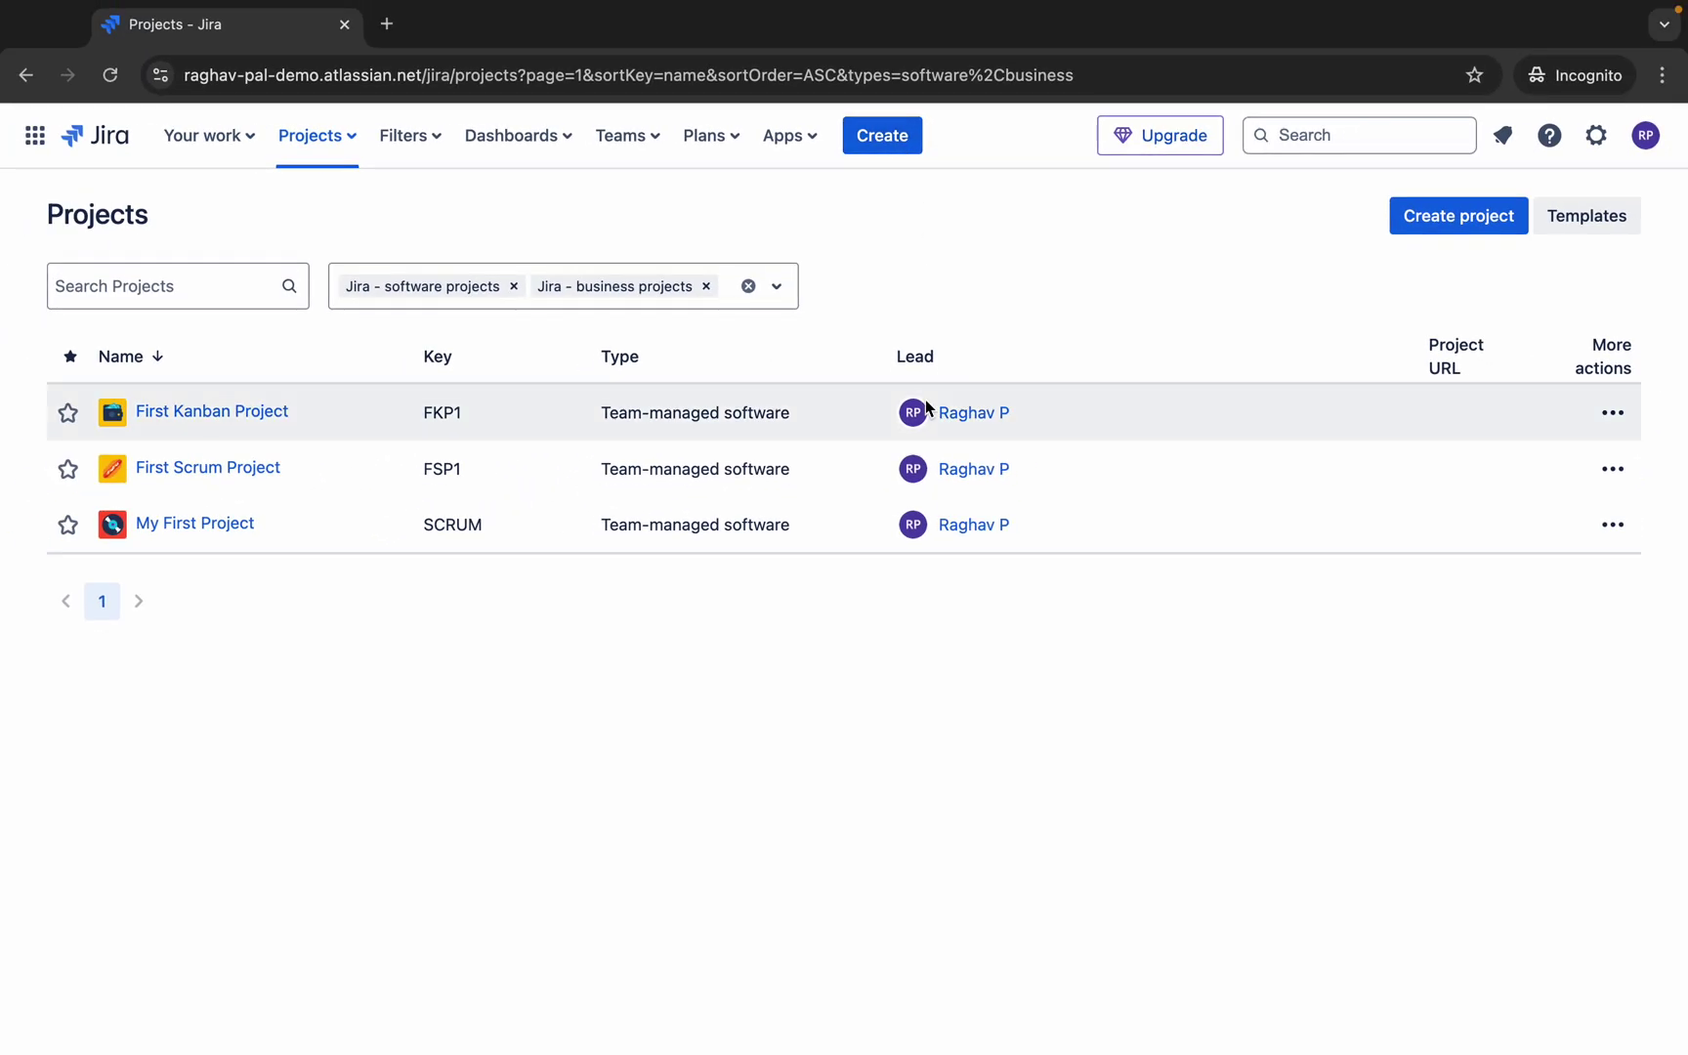
key("ctrl+Right")
left_click(1470, 579)
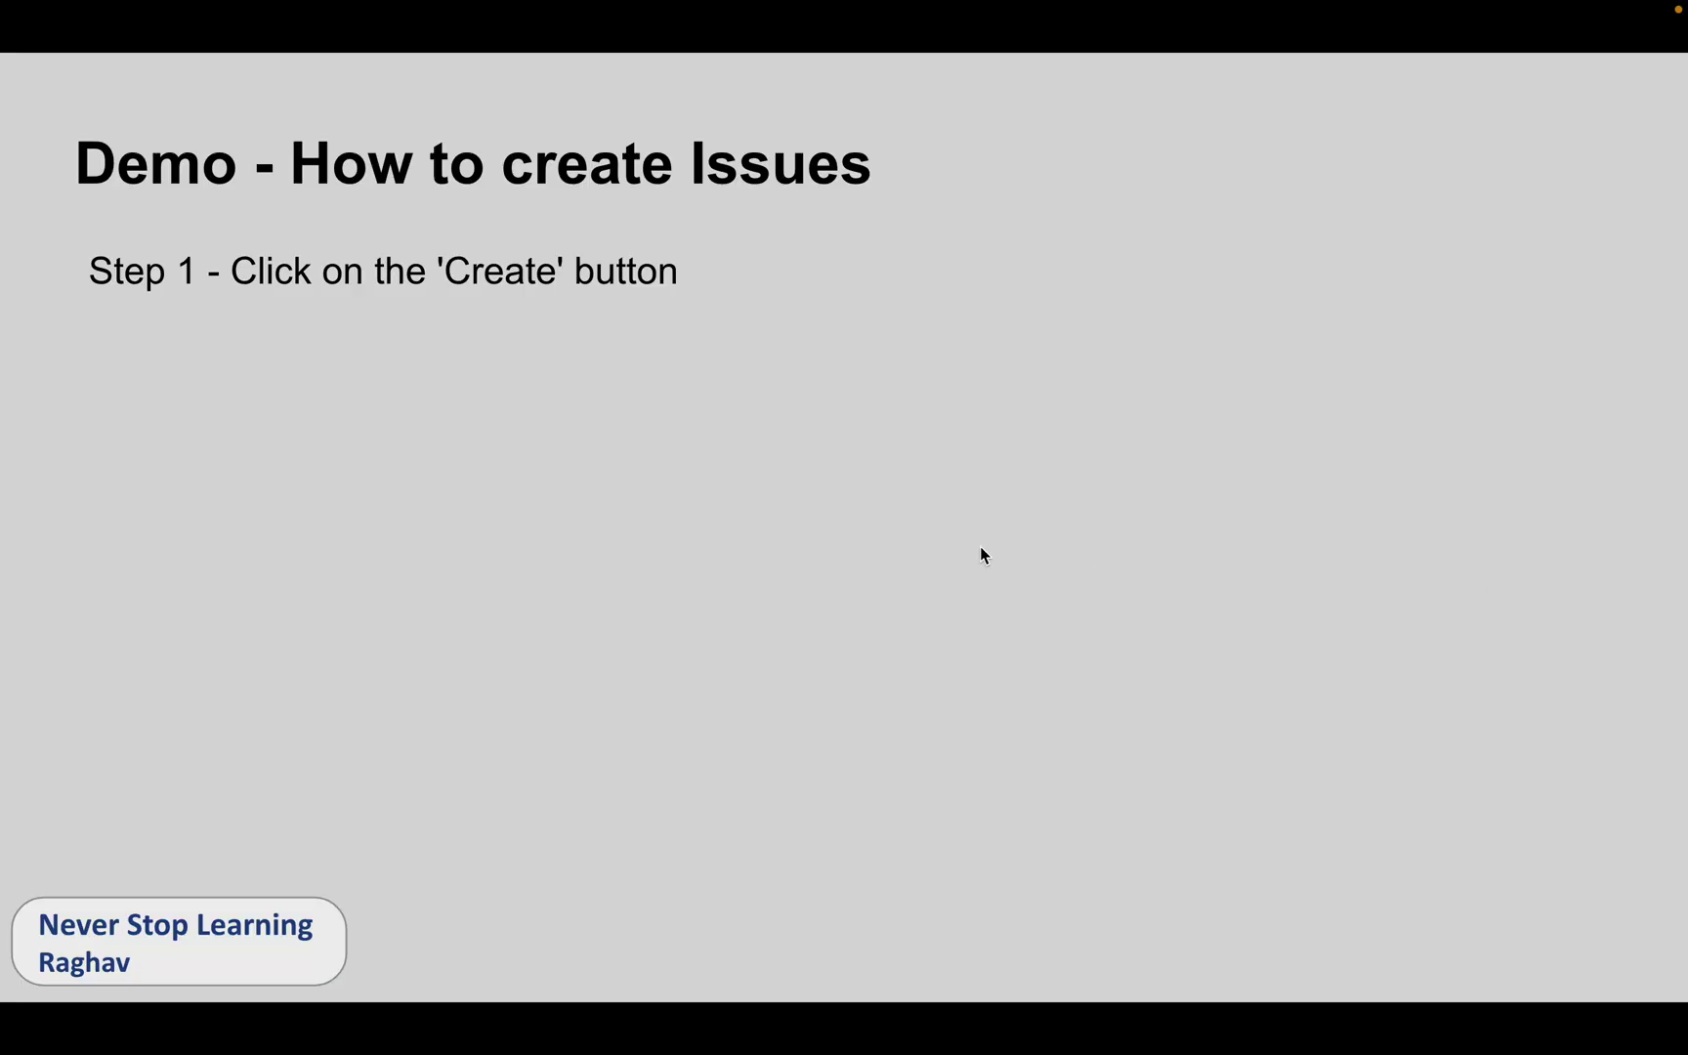
key("ctrl+Left")
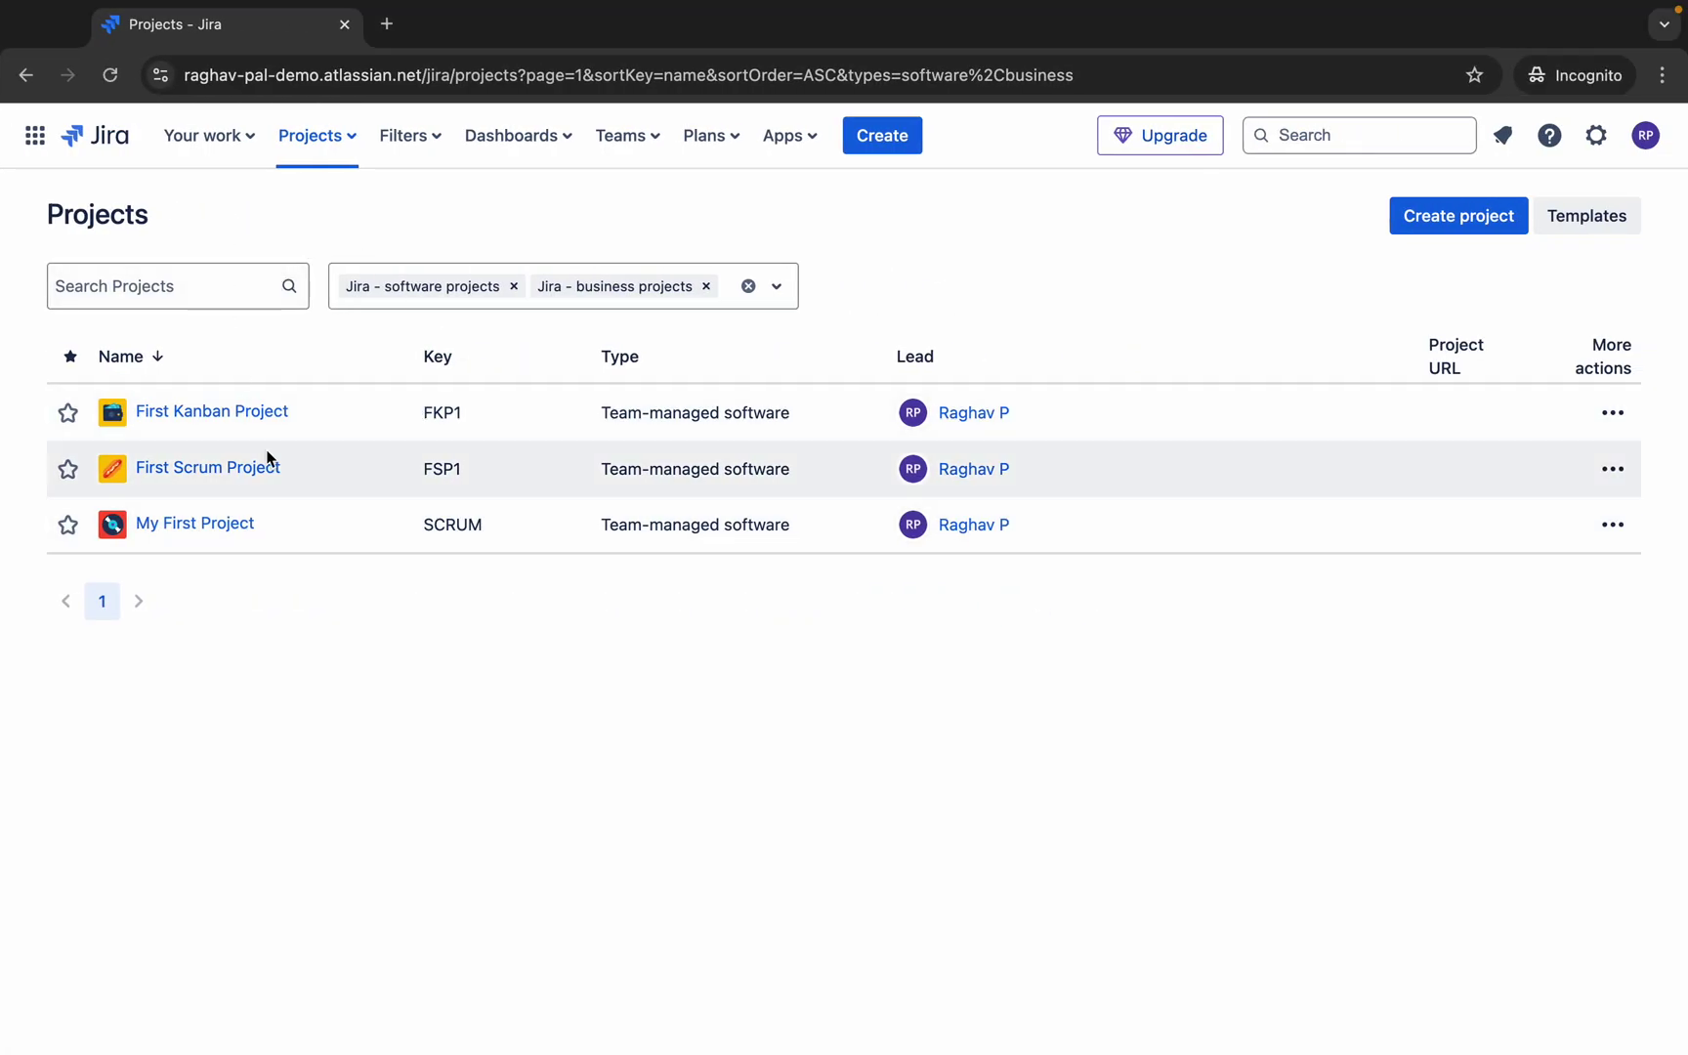
Open My First Project, start creating a new issue and view the projects it can be filed under.
left_click(201, 525)
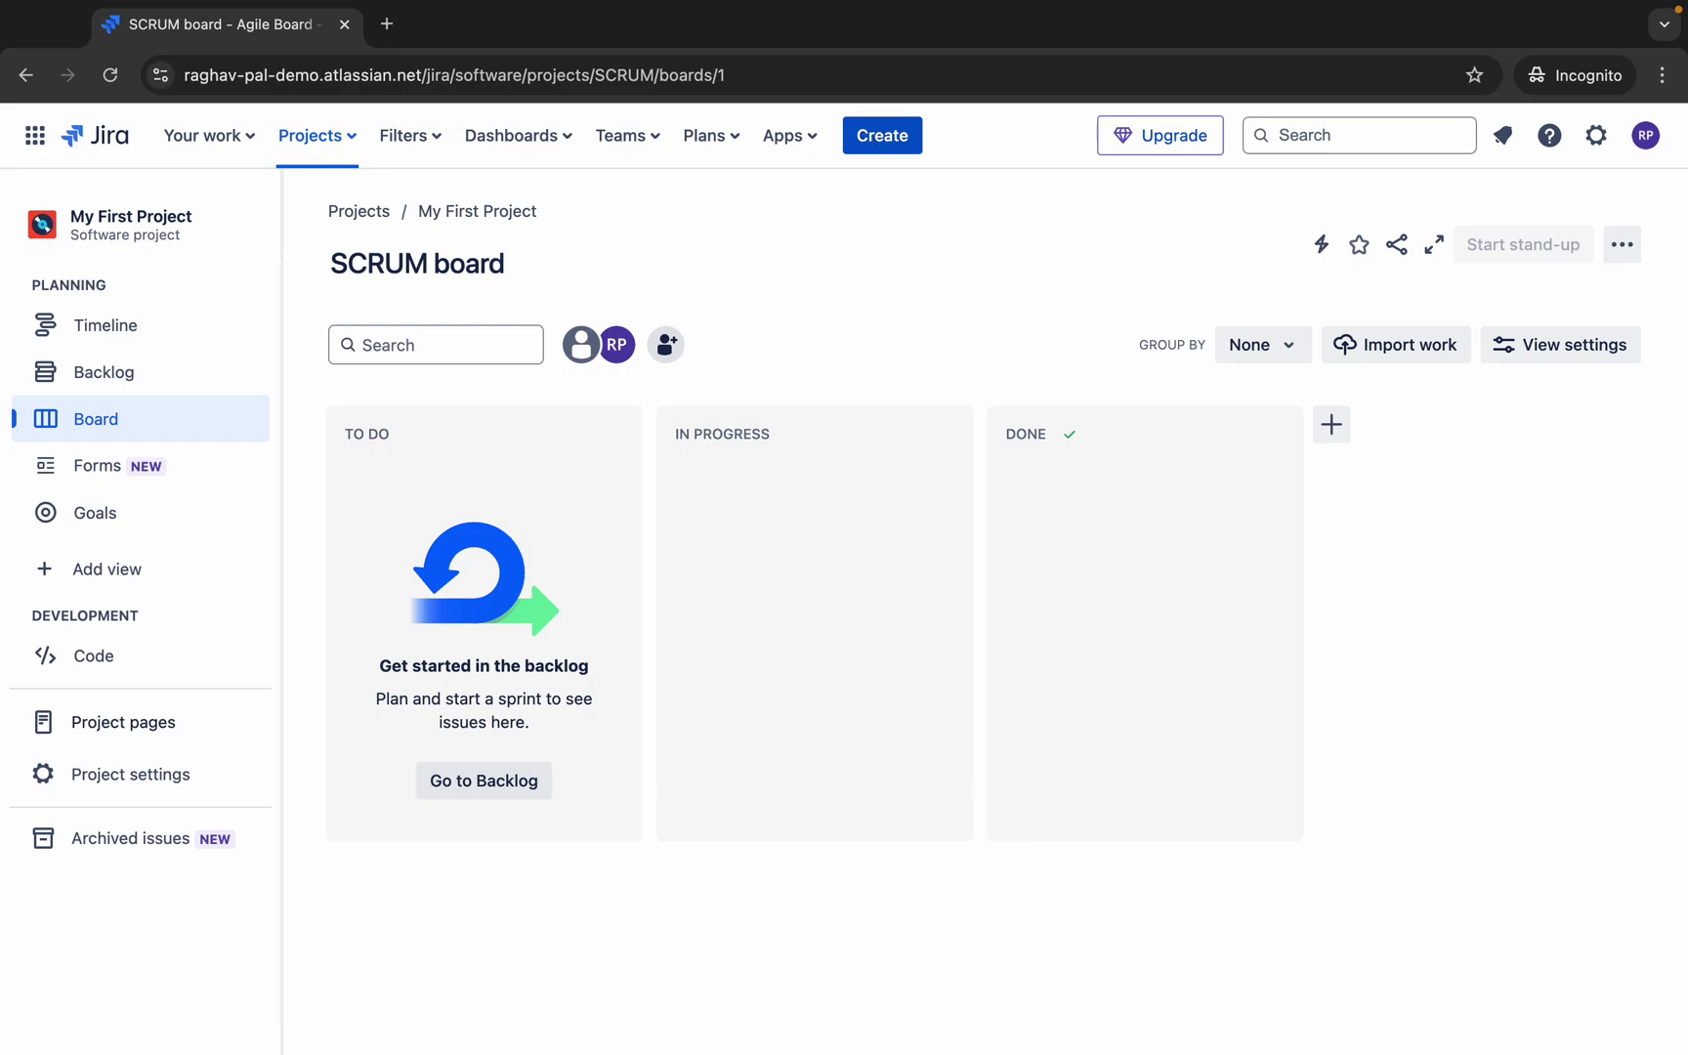
left_click(882, 137)
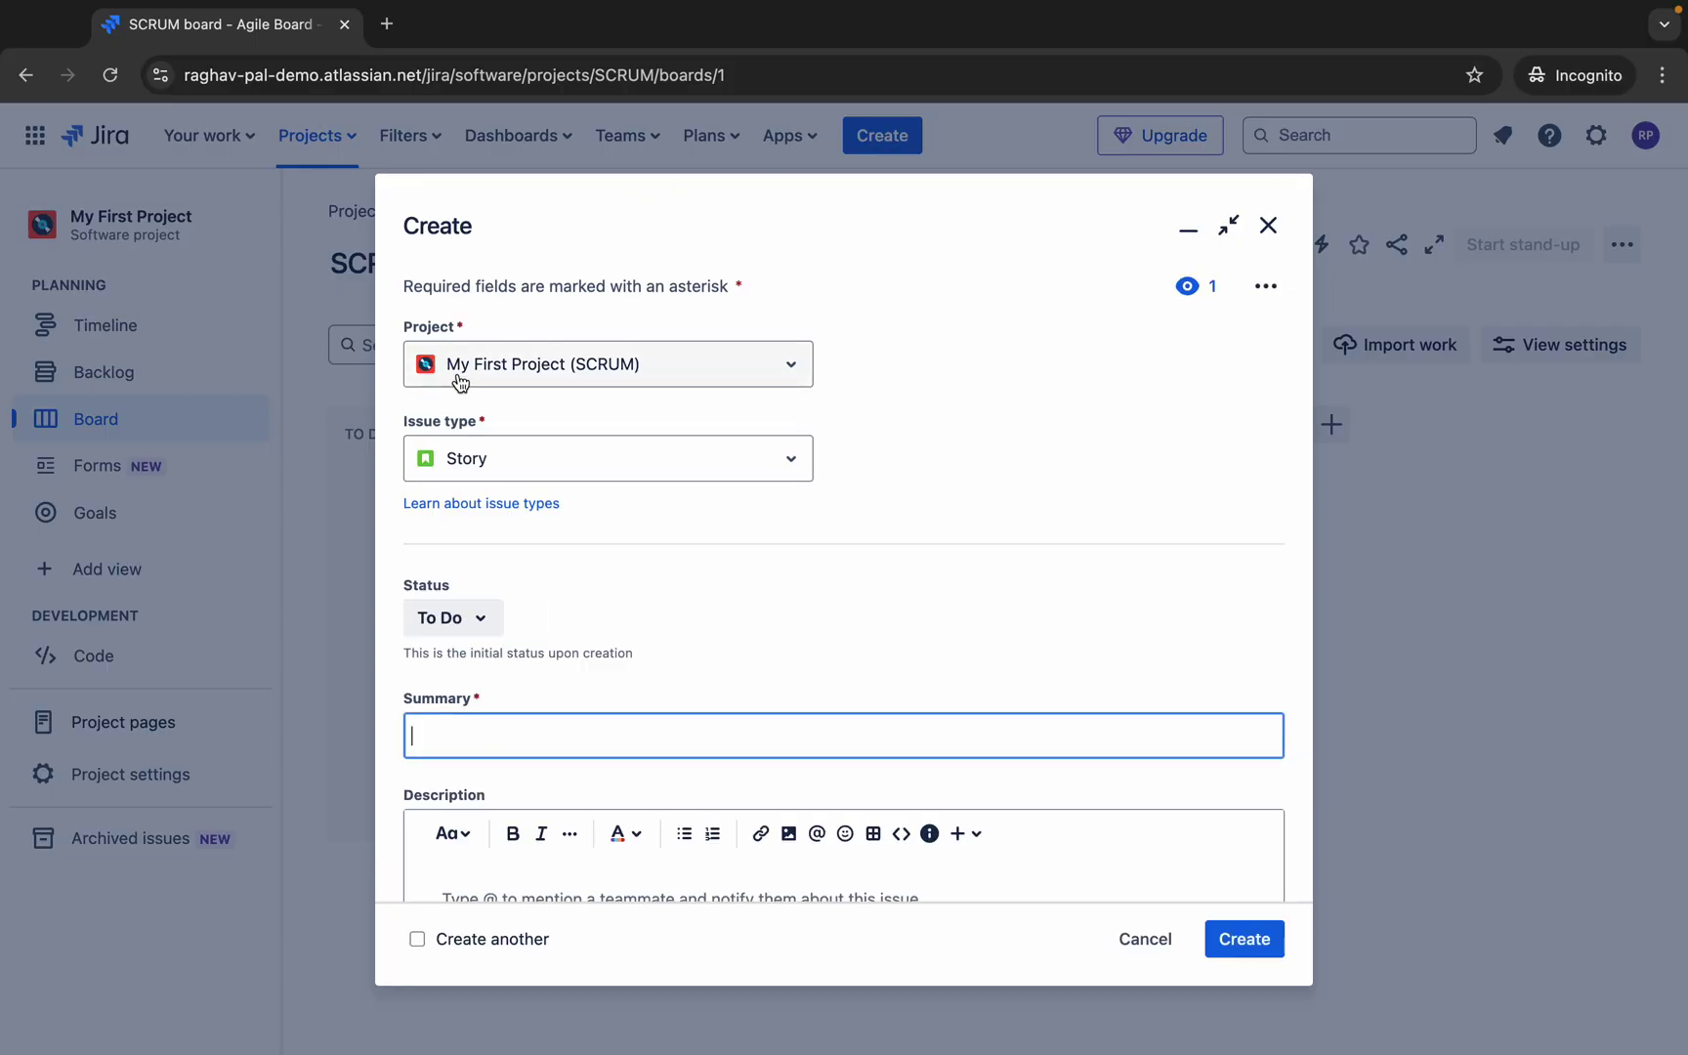
left_click(742, 380)
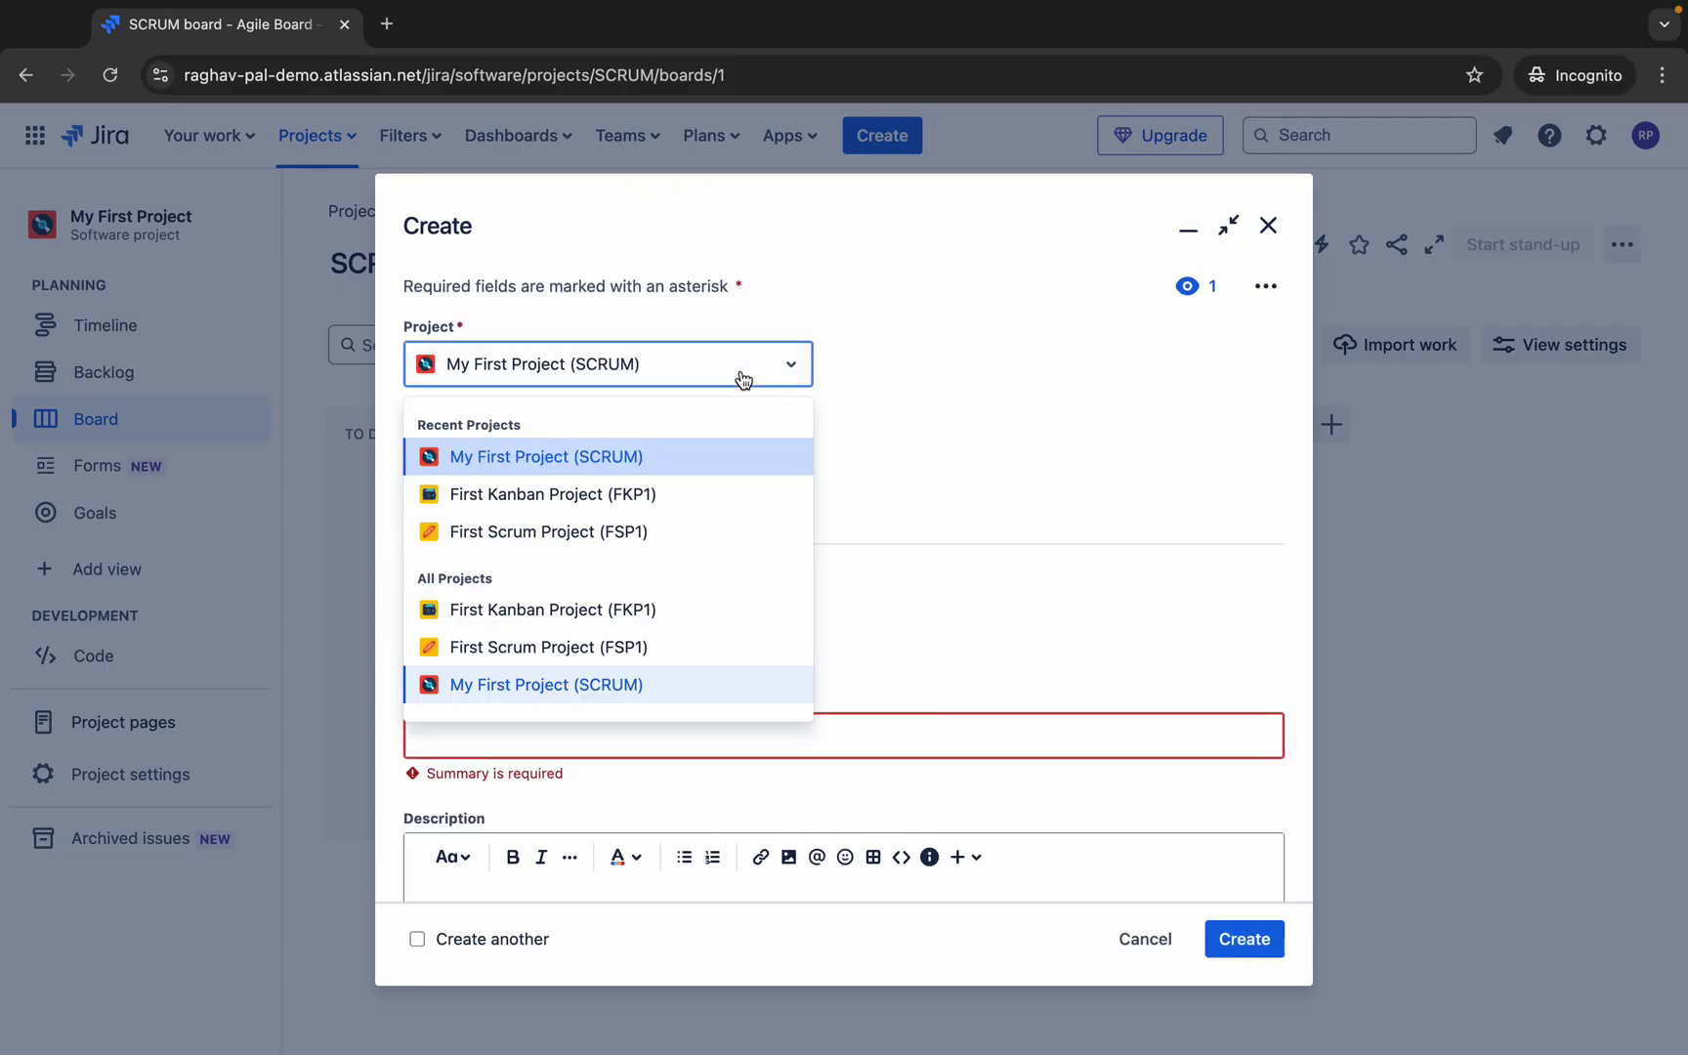
left_click(1049, 442)
left_click(699, 379)
left_click(971, 437)
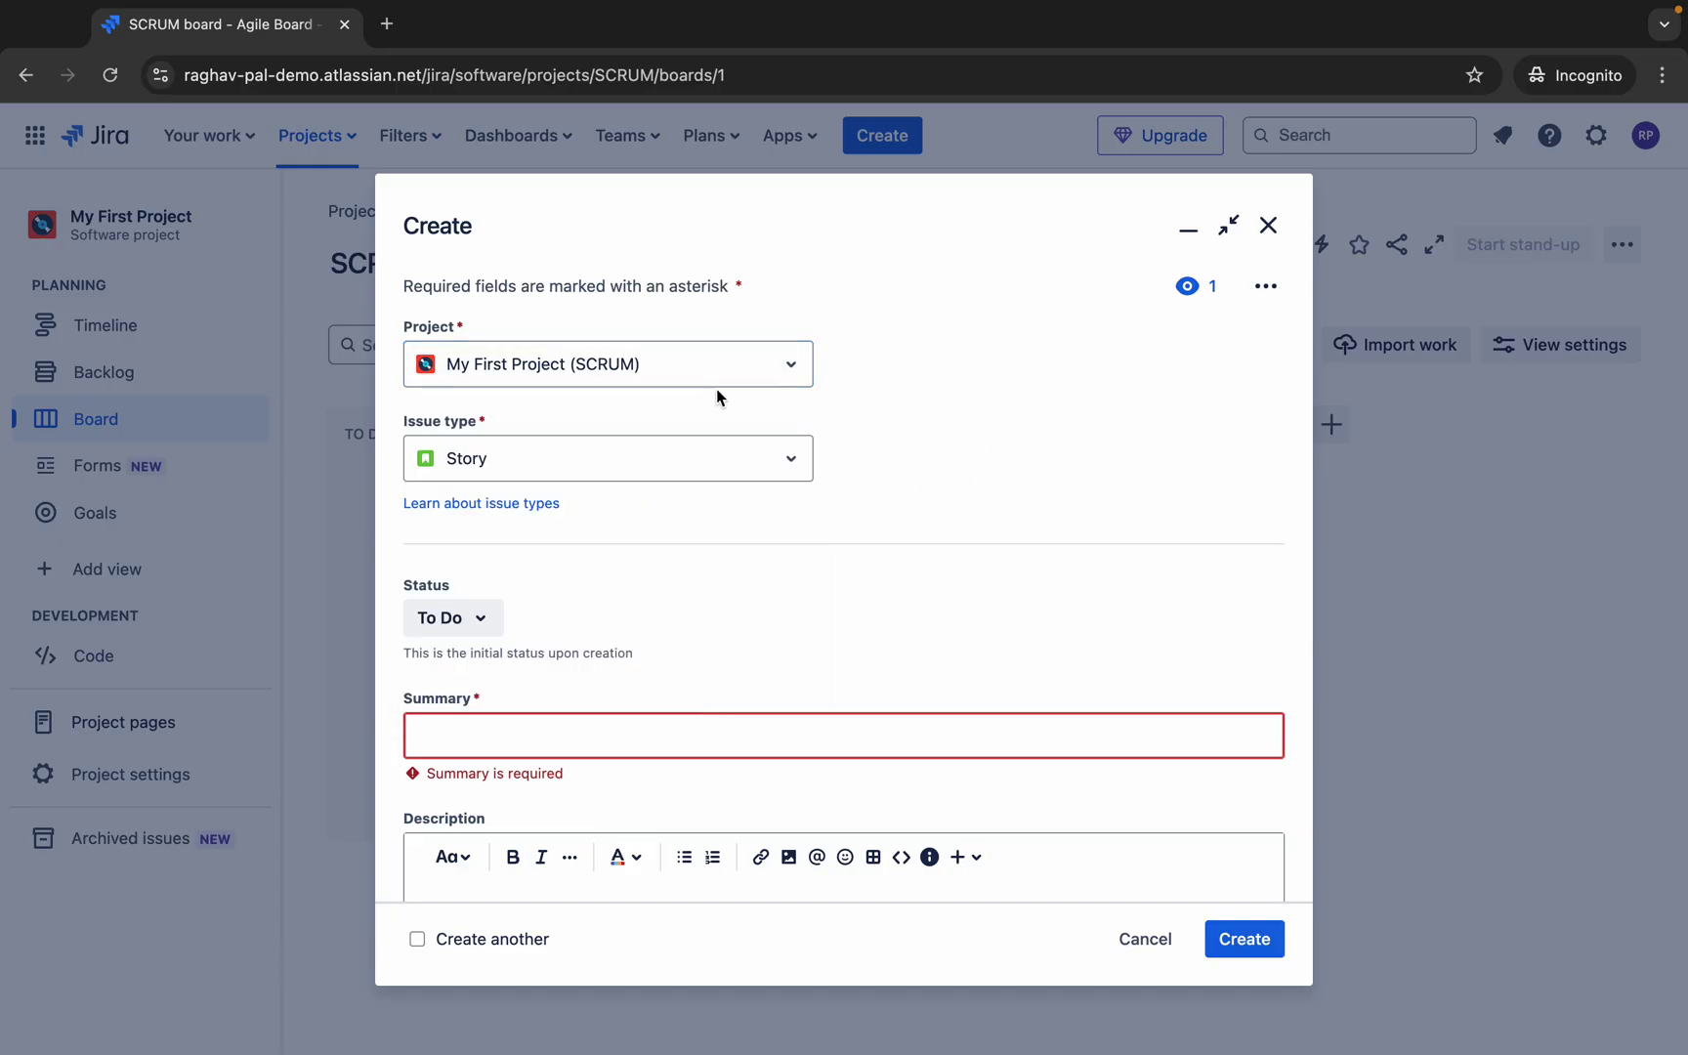
Set the new issue's type to Task.
left_click(708, 472)
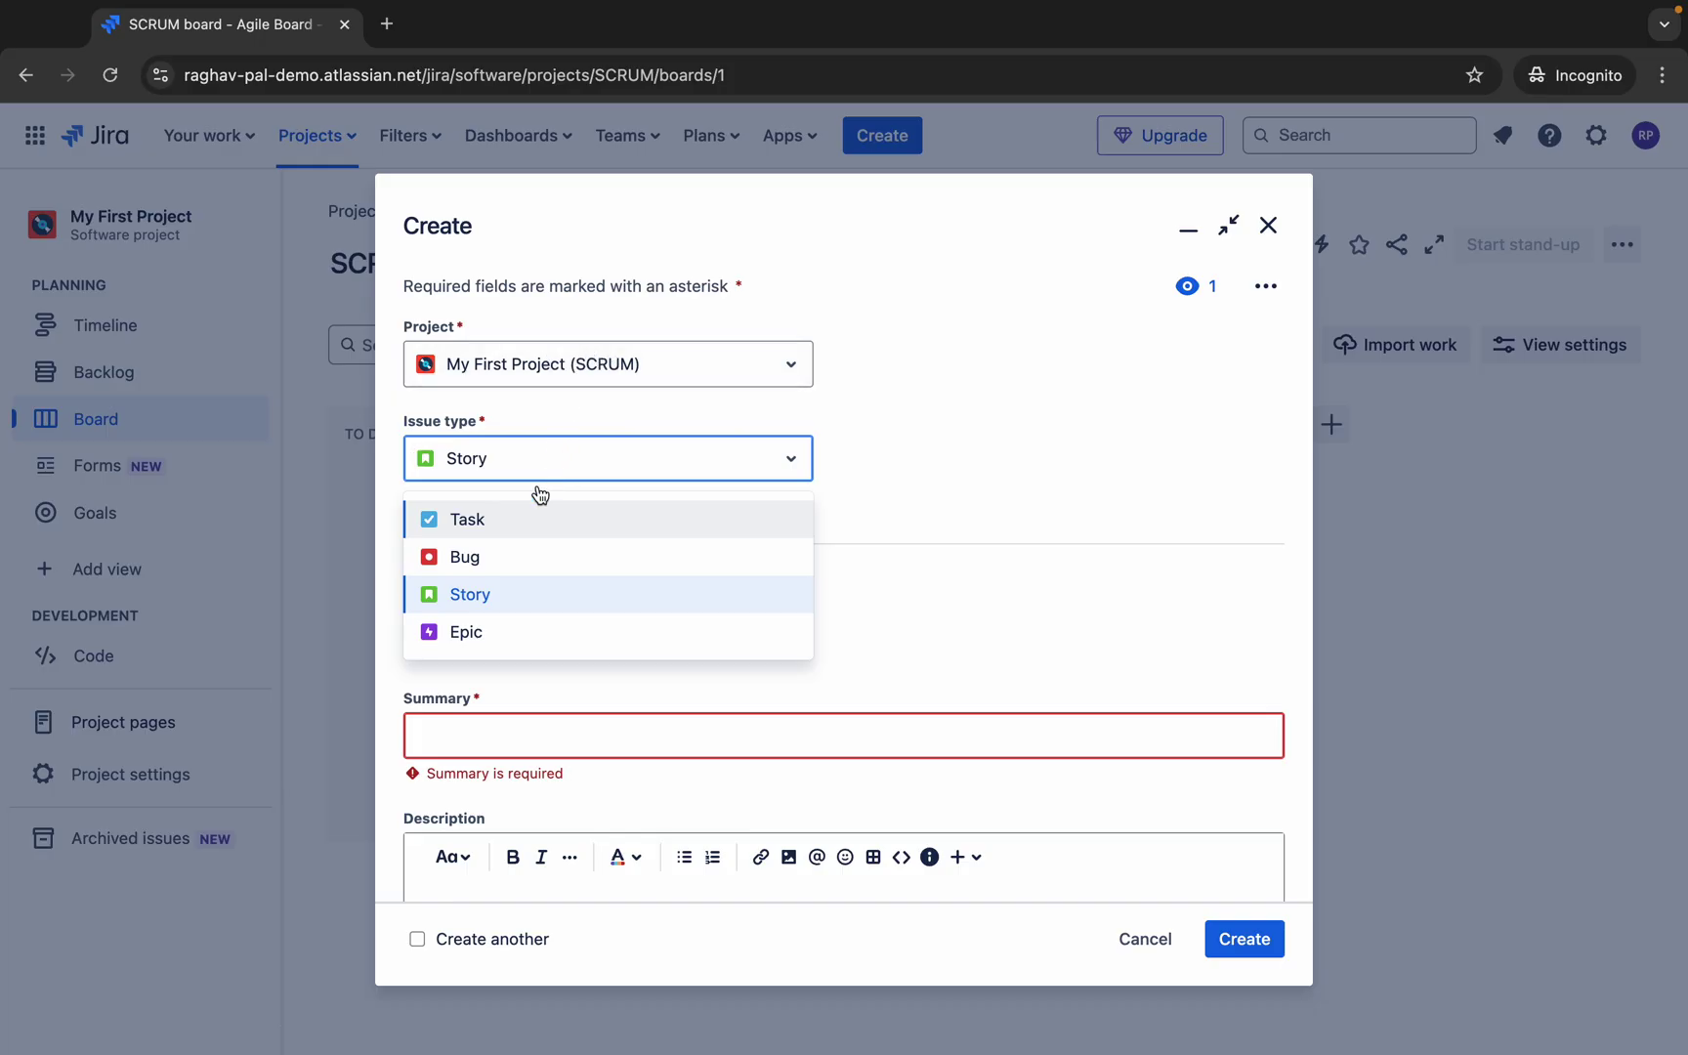
left_click(469, 520)
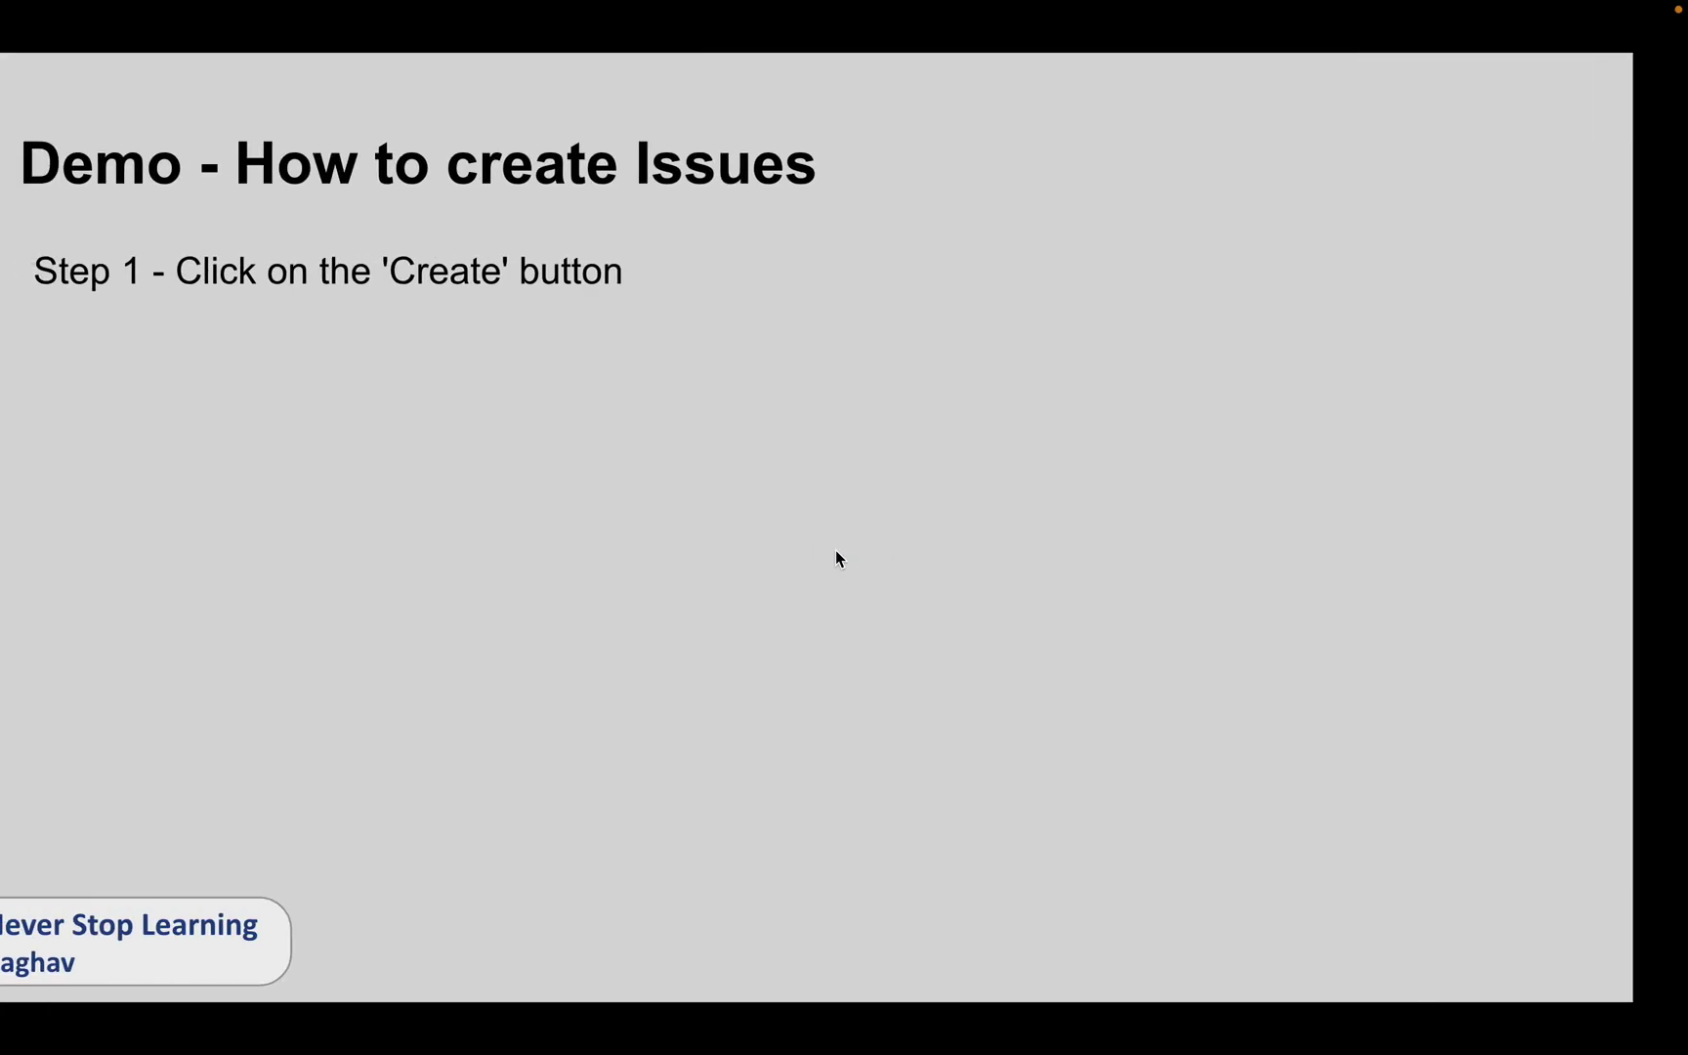
left_click(835, 550)
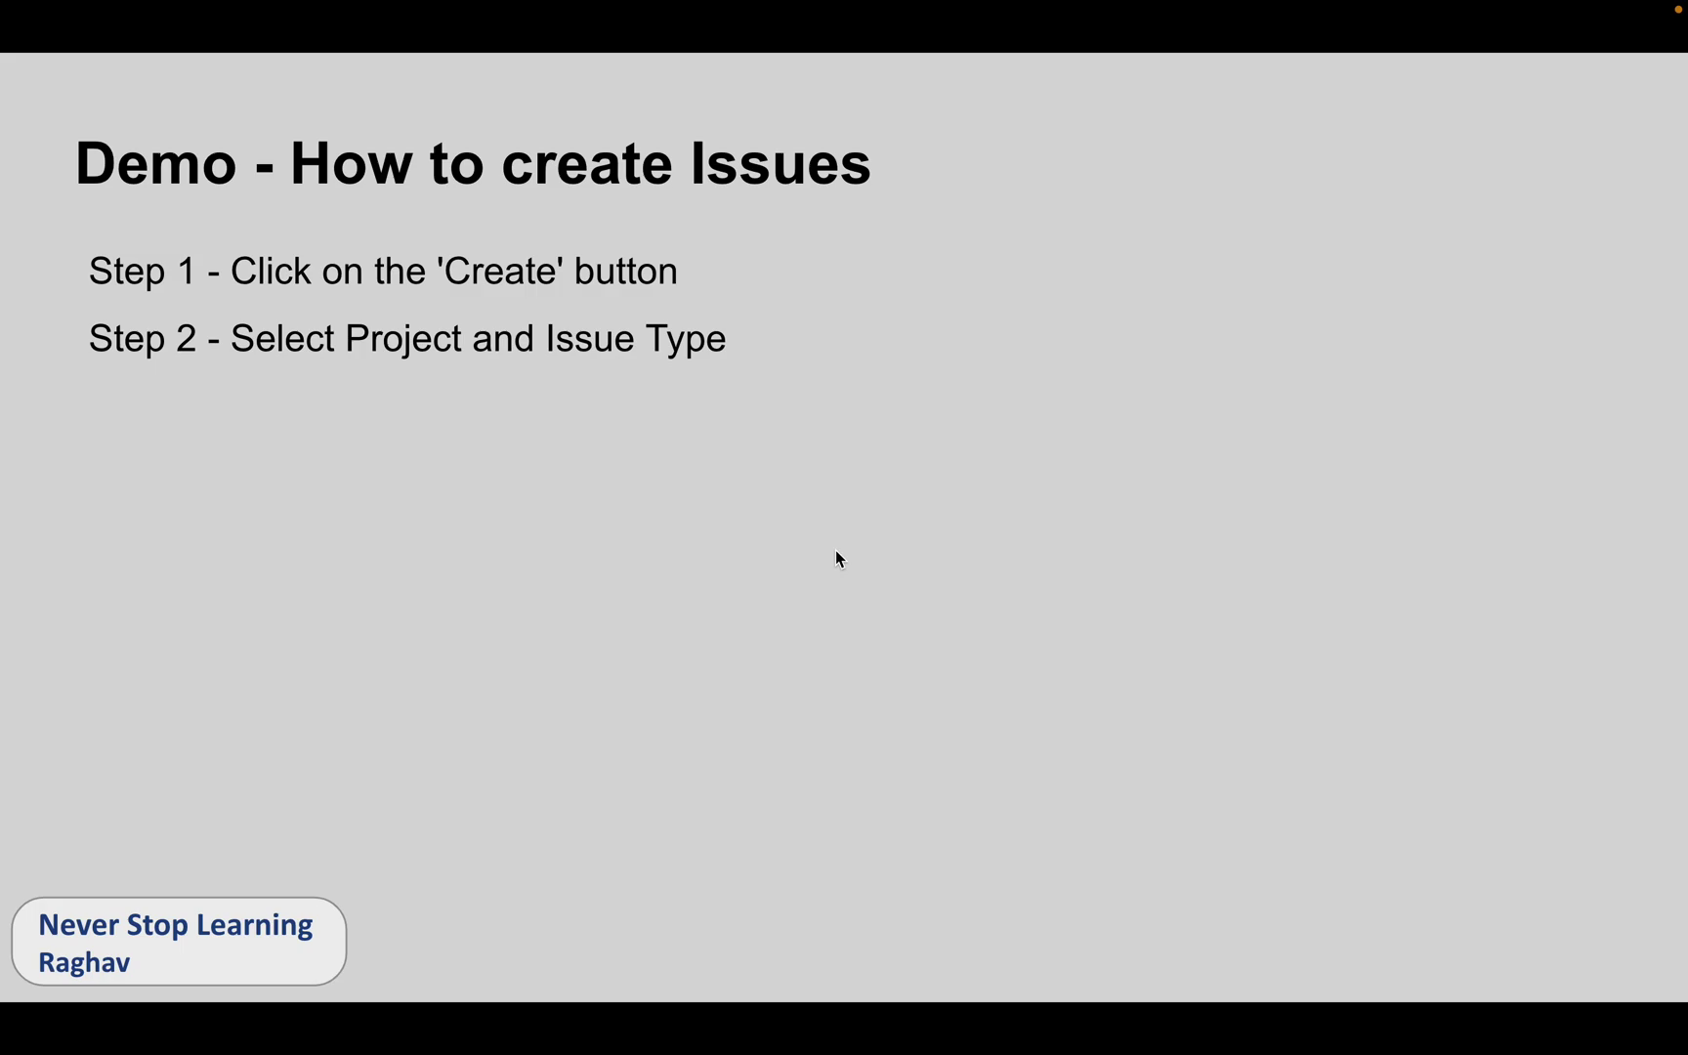
left_click(835, 550)
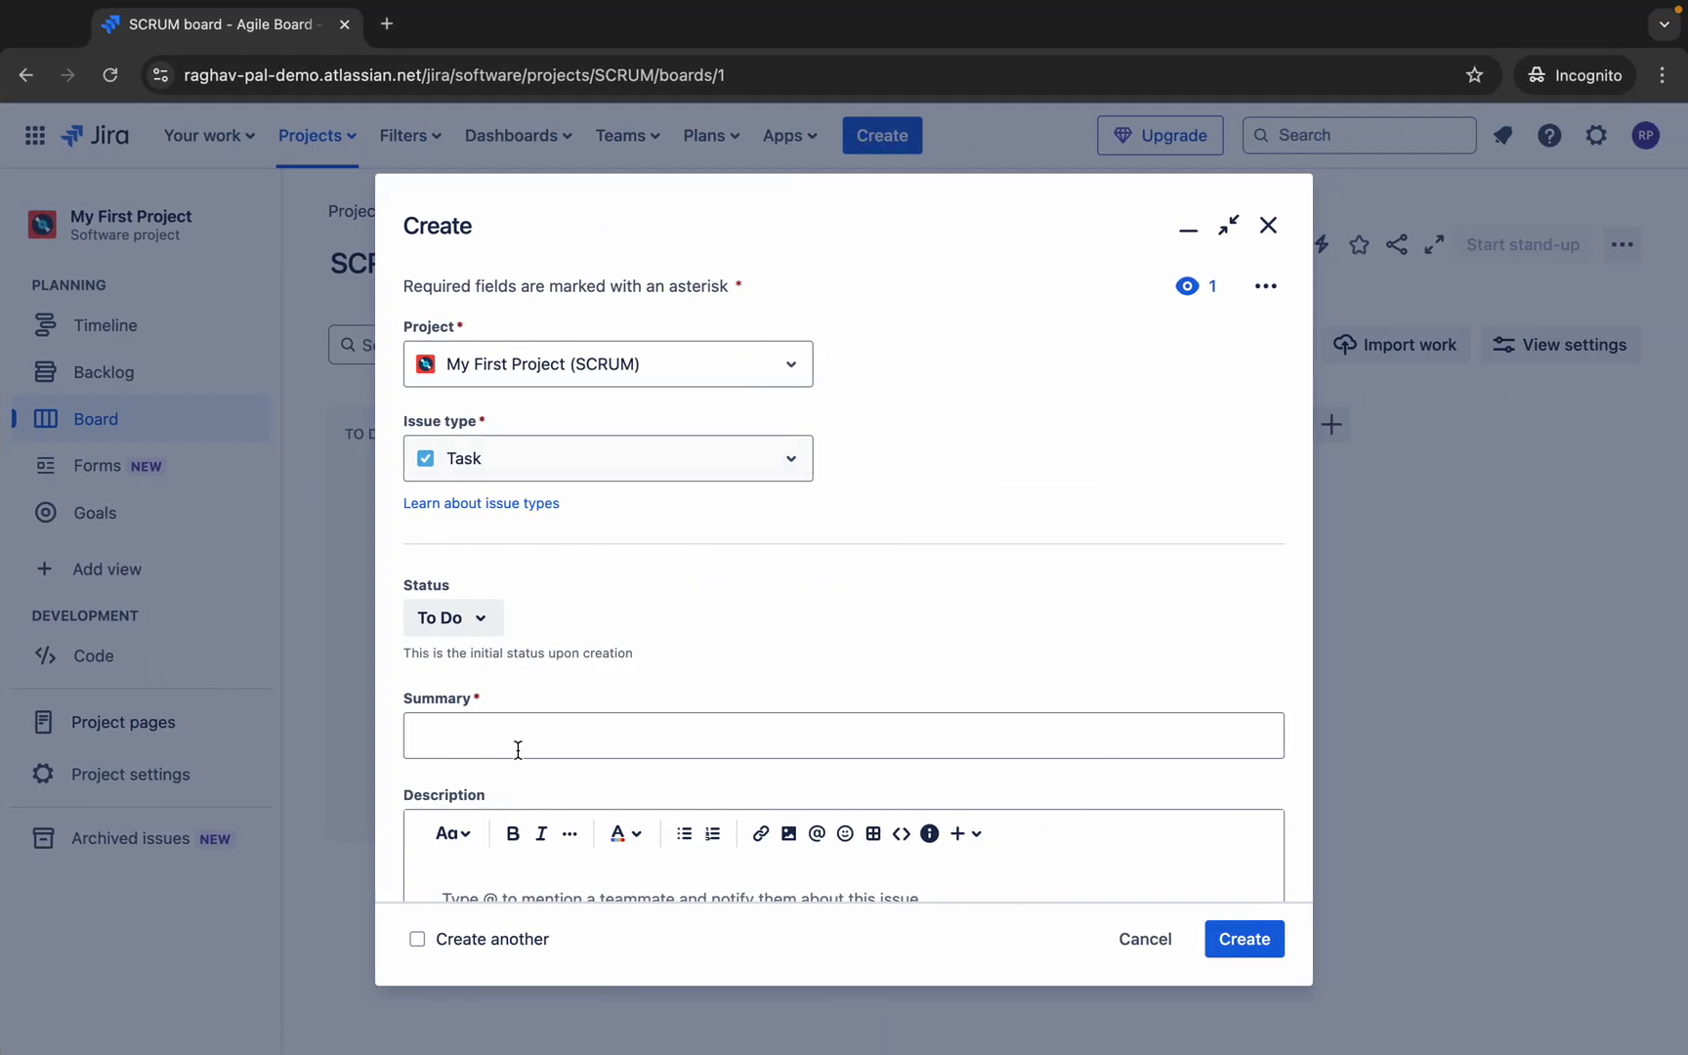
Switch the new issue's type to Bug and look over the form fields for that type.
scroll(519, 750, "down", 2)
scroll(519, 749, "up", 2)
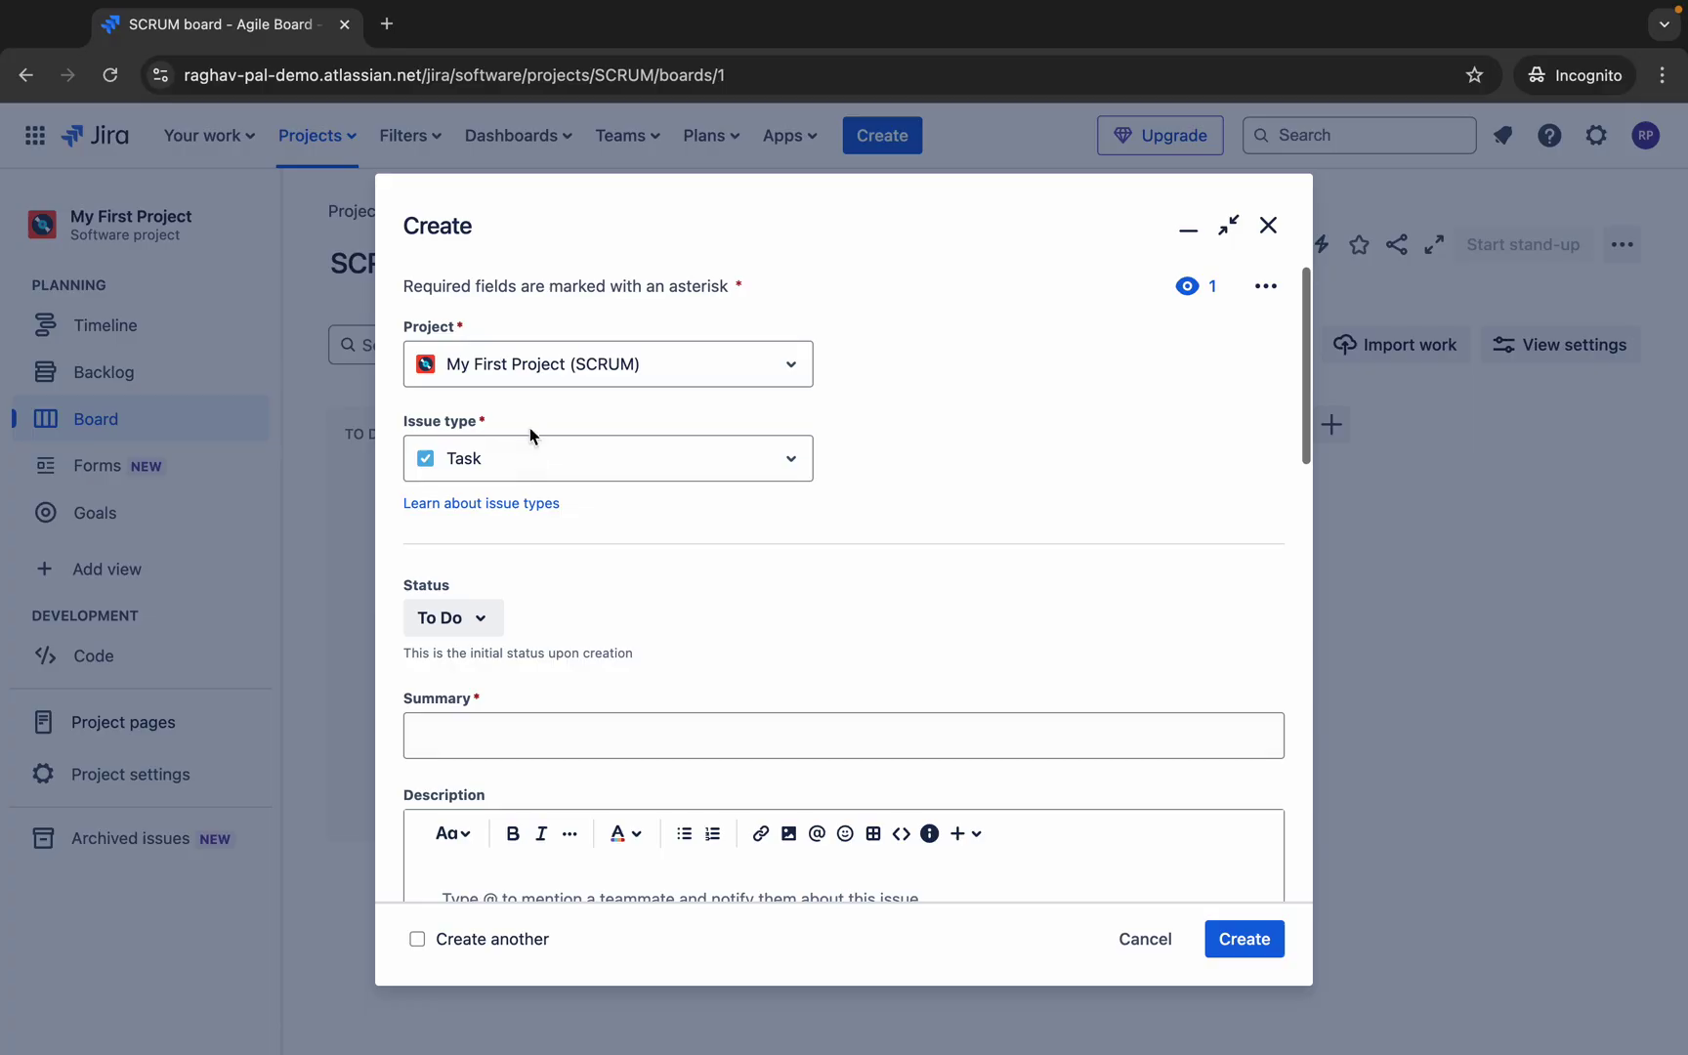
left_click(528, 452)
left_click(498, 565)
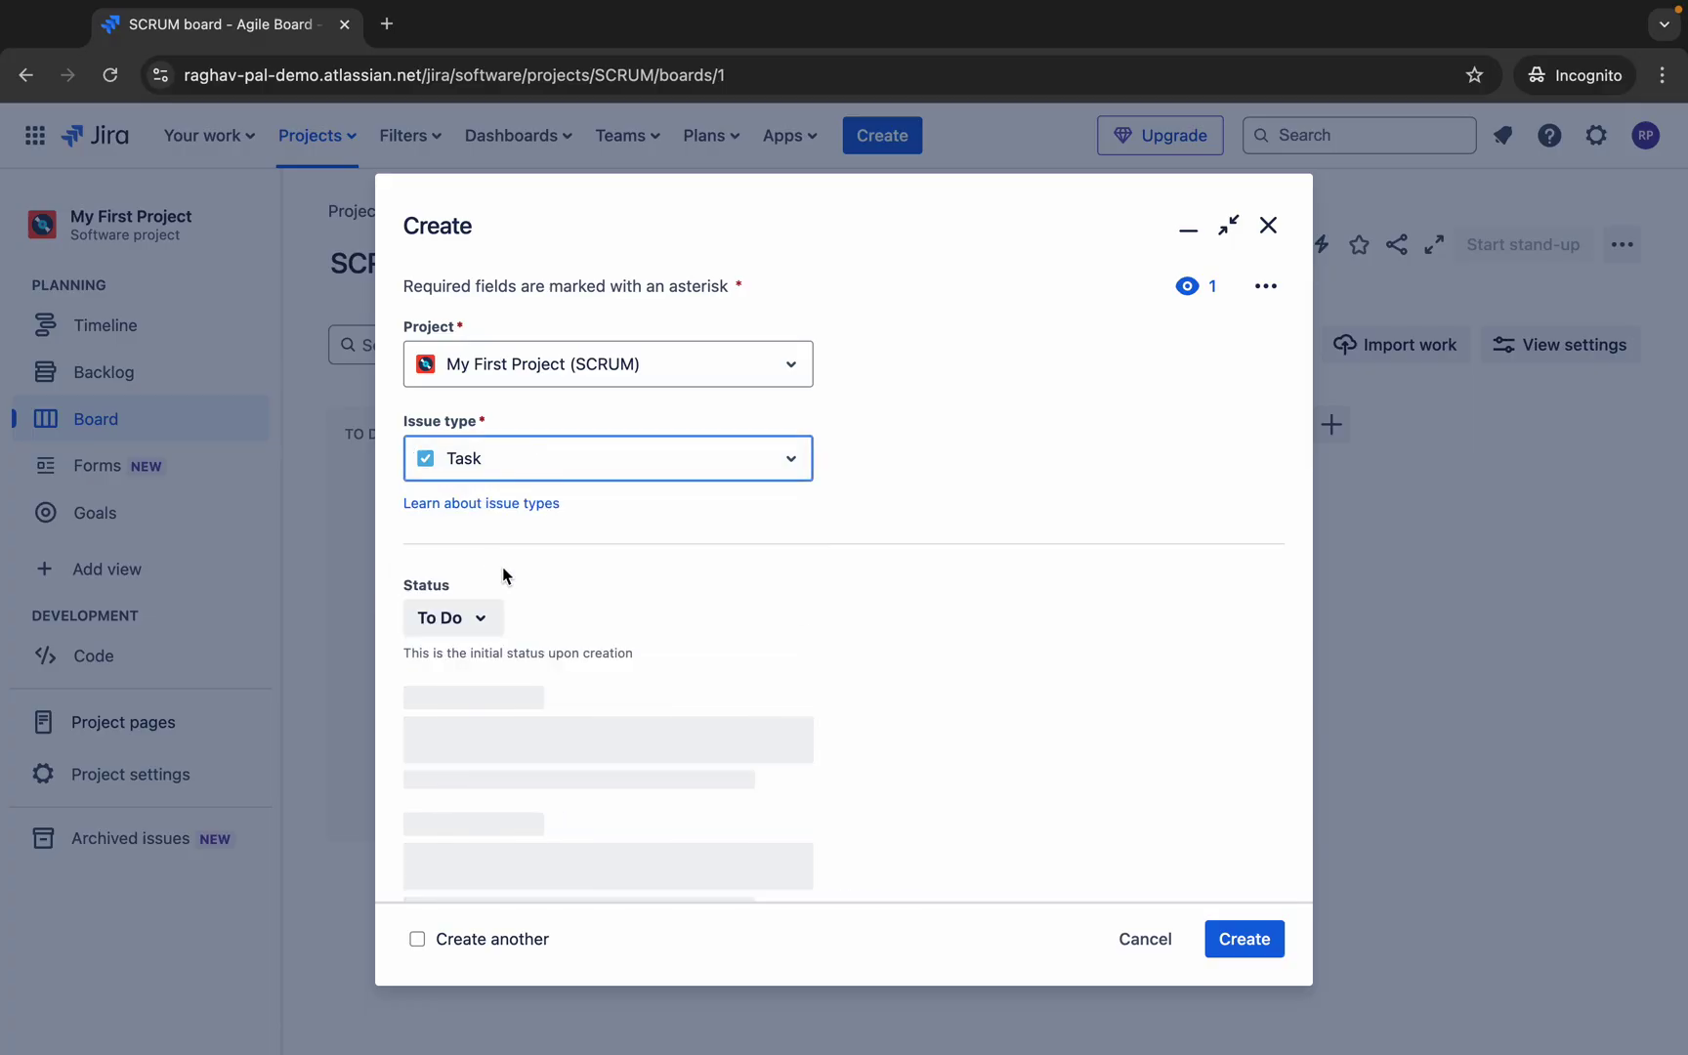
scroll(547, 690, "down", 2)
scroll(549, 698, "up", 2)
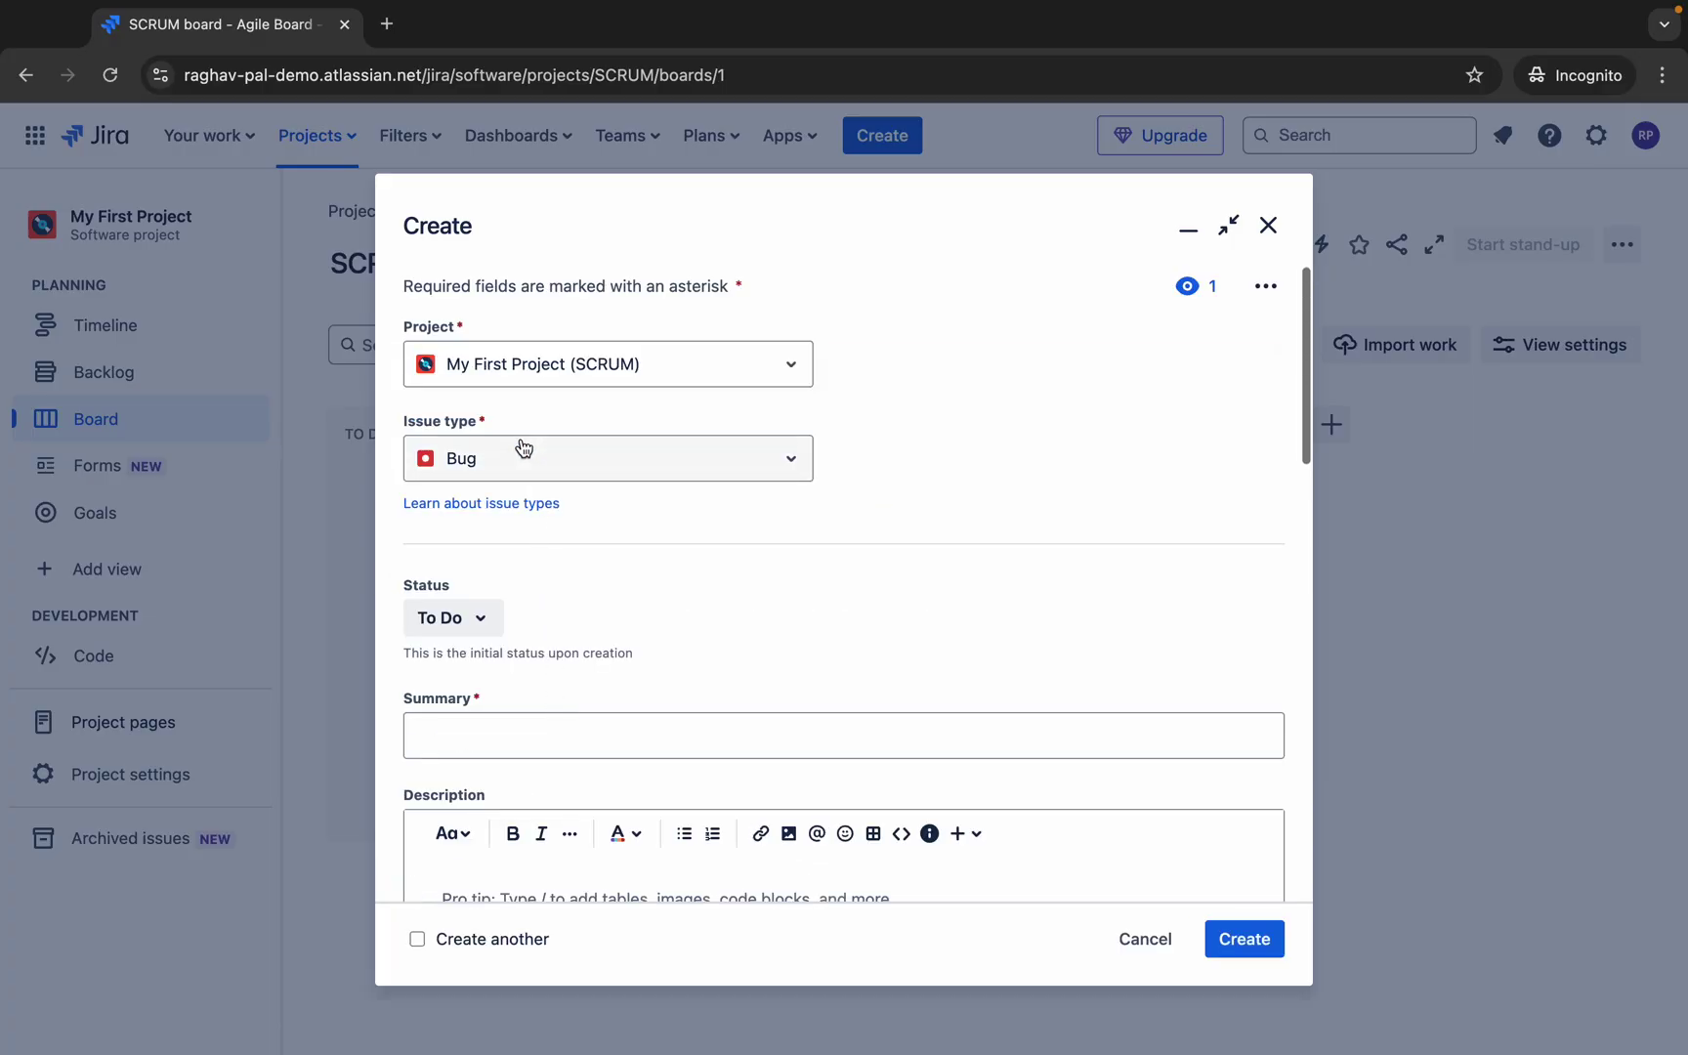
Switch the new issue's type to Epic and view the status choices offered for it.
left_click(525, 475)
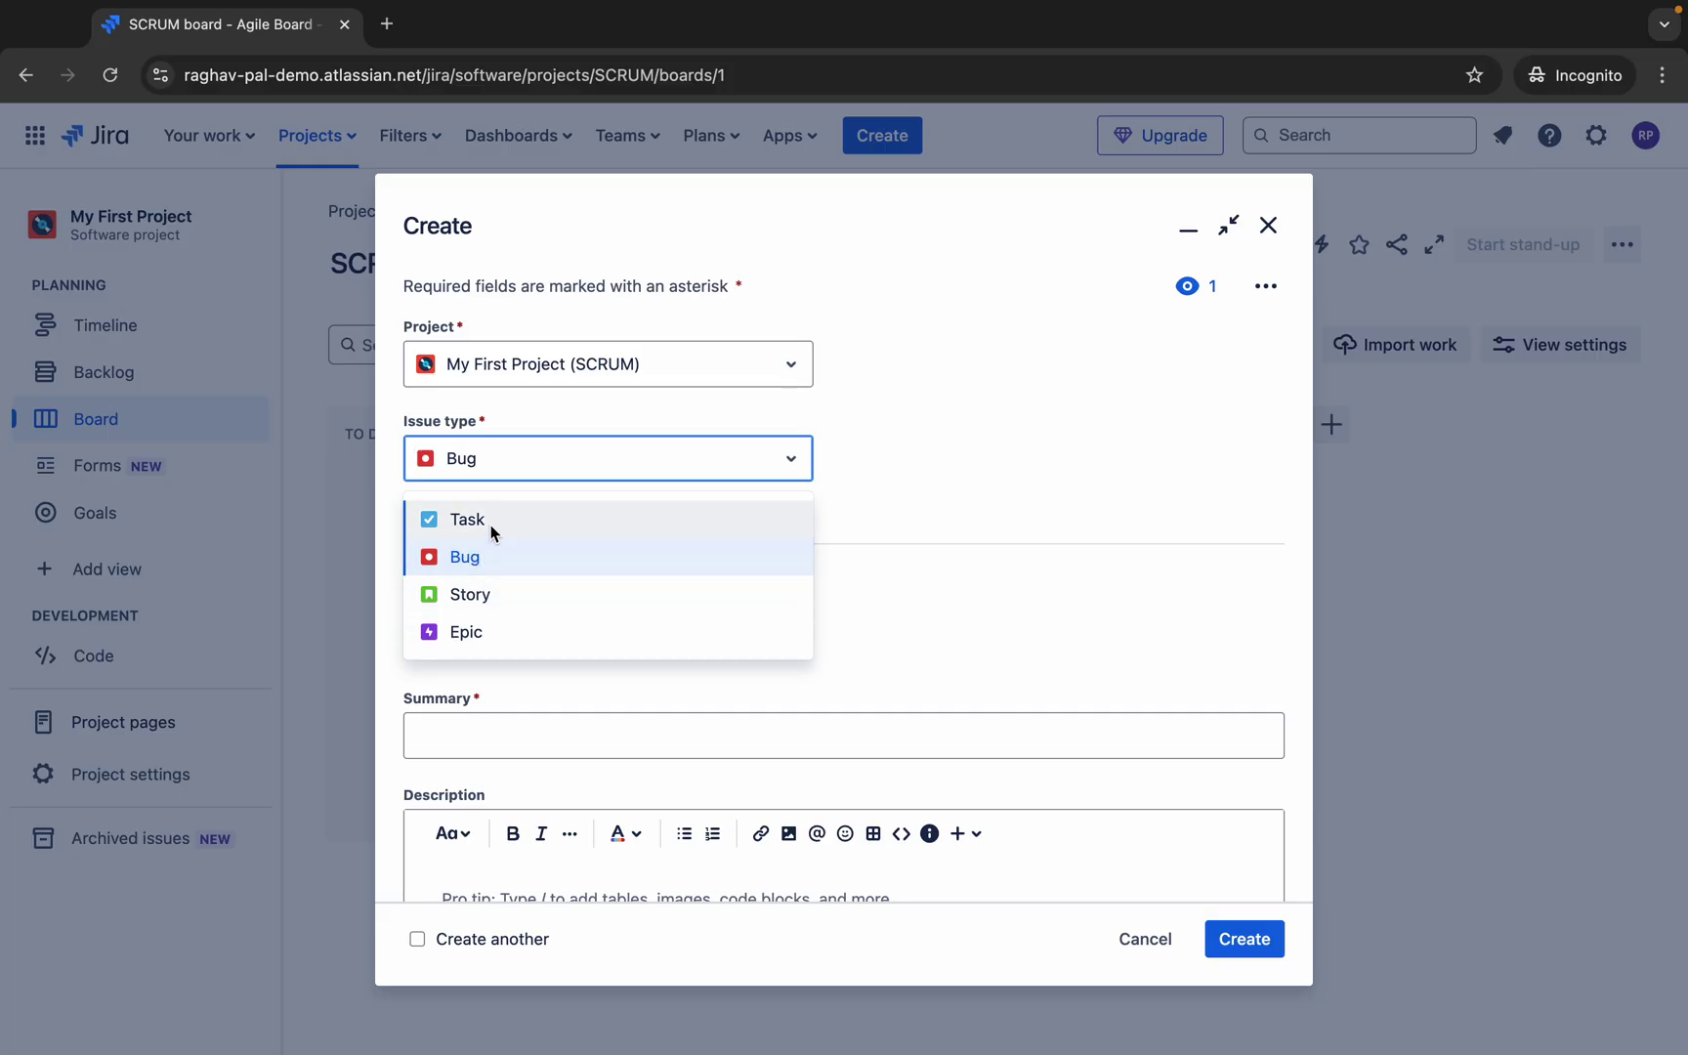
left_click(476, 648)
scroll(554, 565, "down", 3)
scroll(560, 564, "down", 1)
left_click(483, 349)
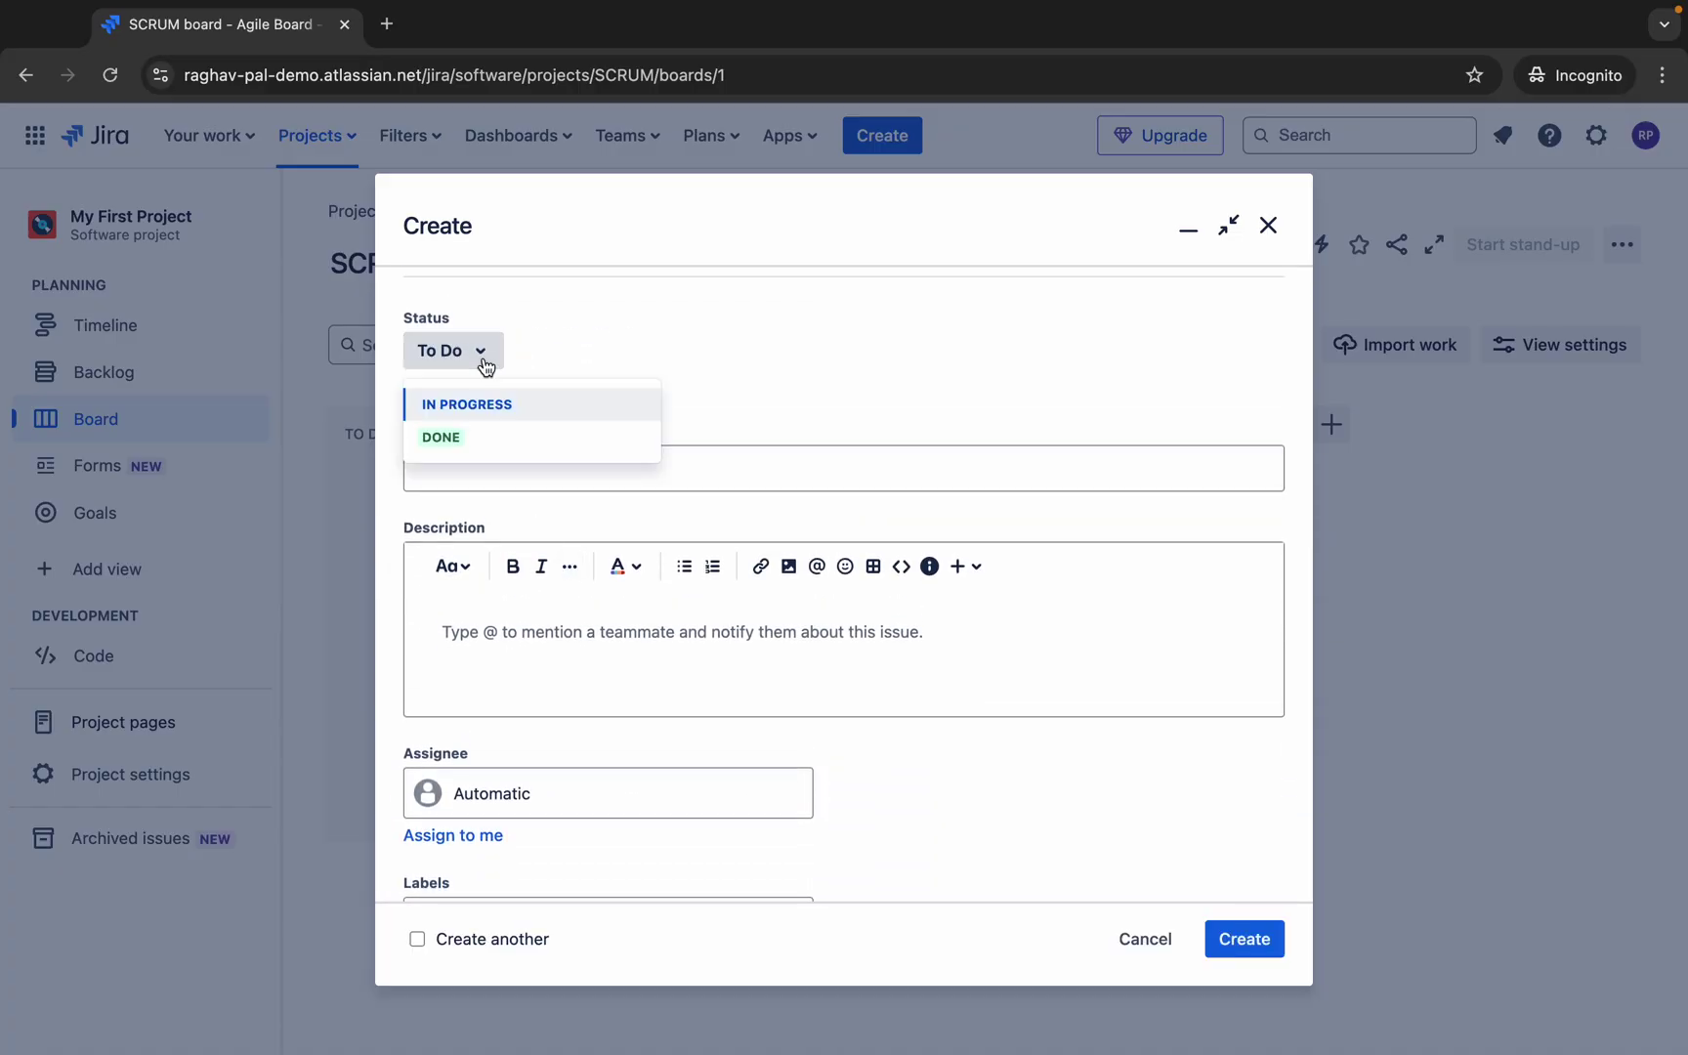
scroll(720, 430, "up", 3)
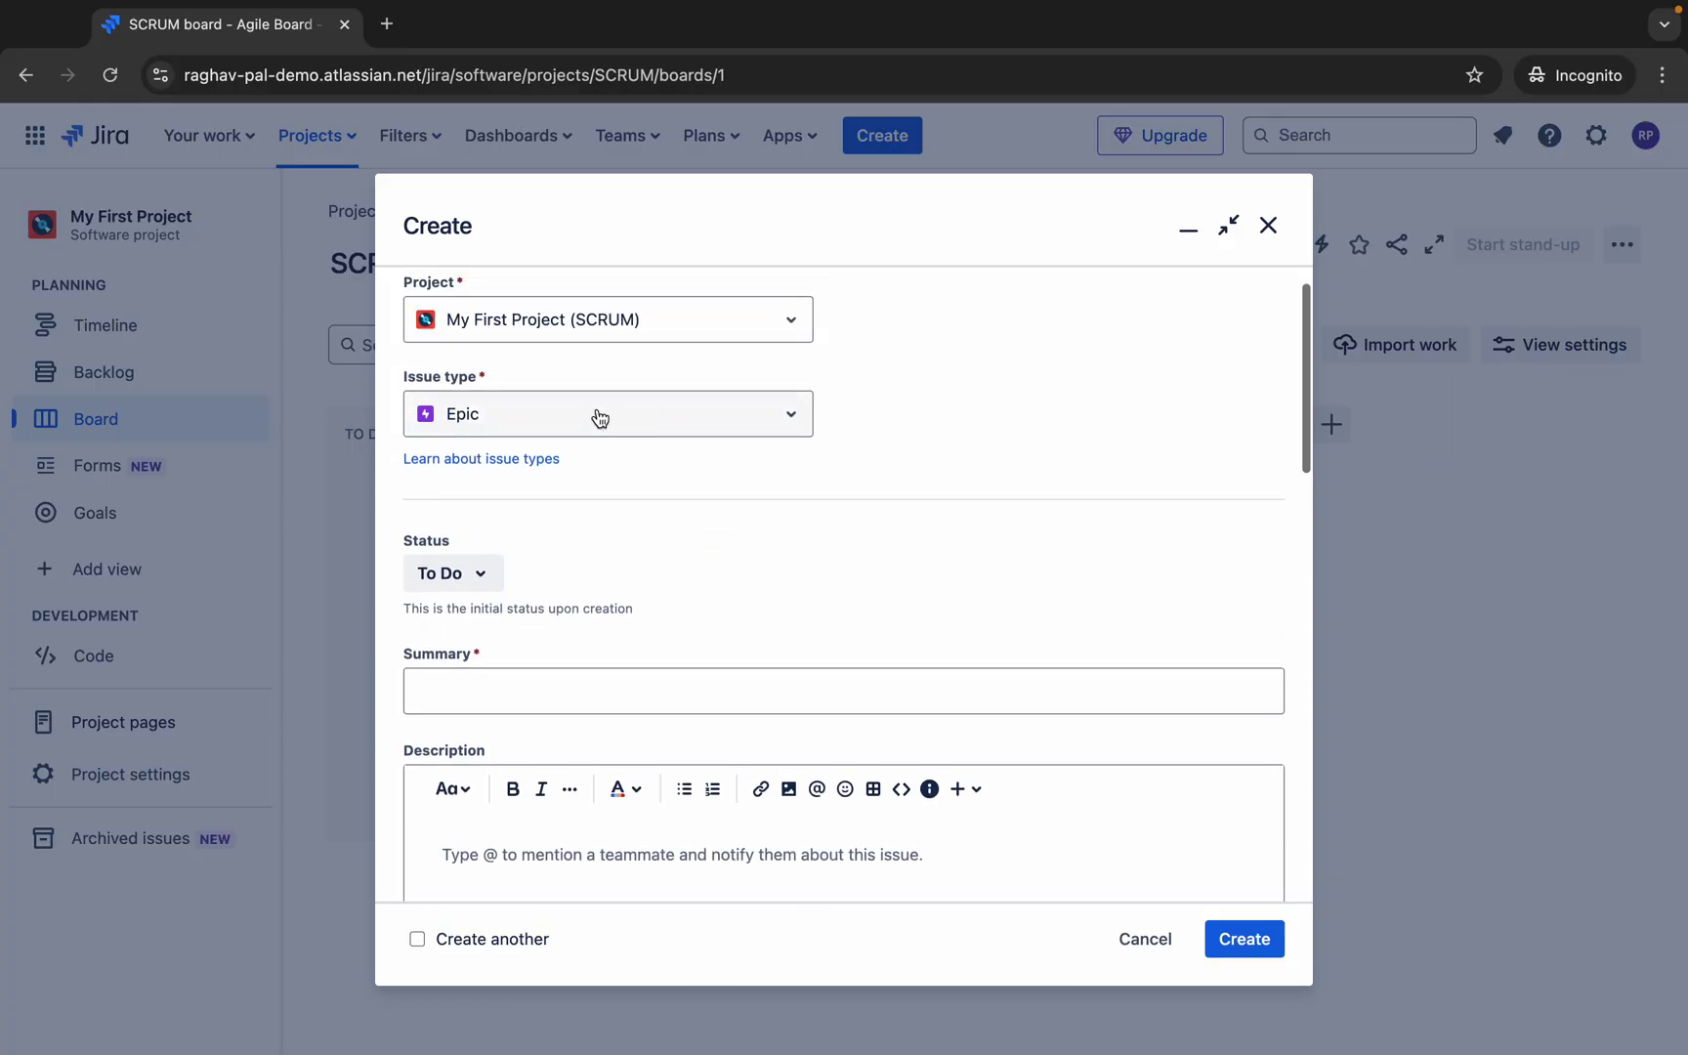
Change the issue type from Epic to Task and view the status choices for a task.
left_click(599, 418)
left_click(568, 480)
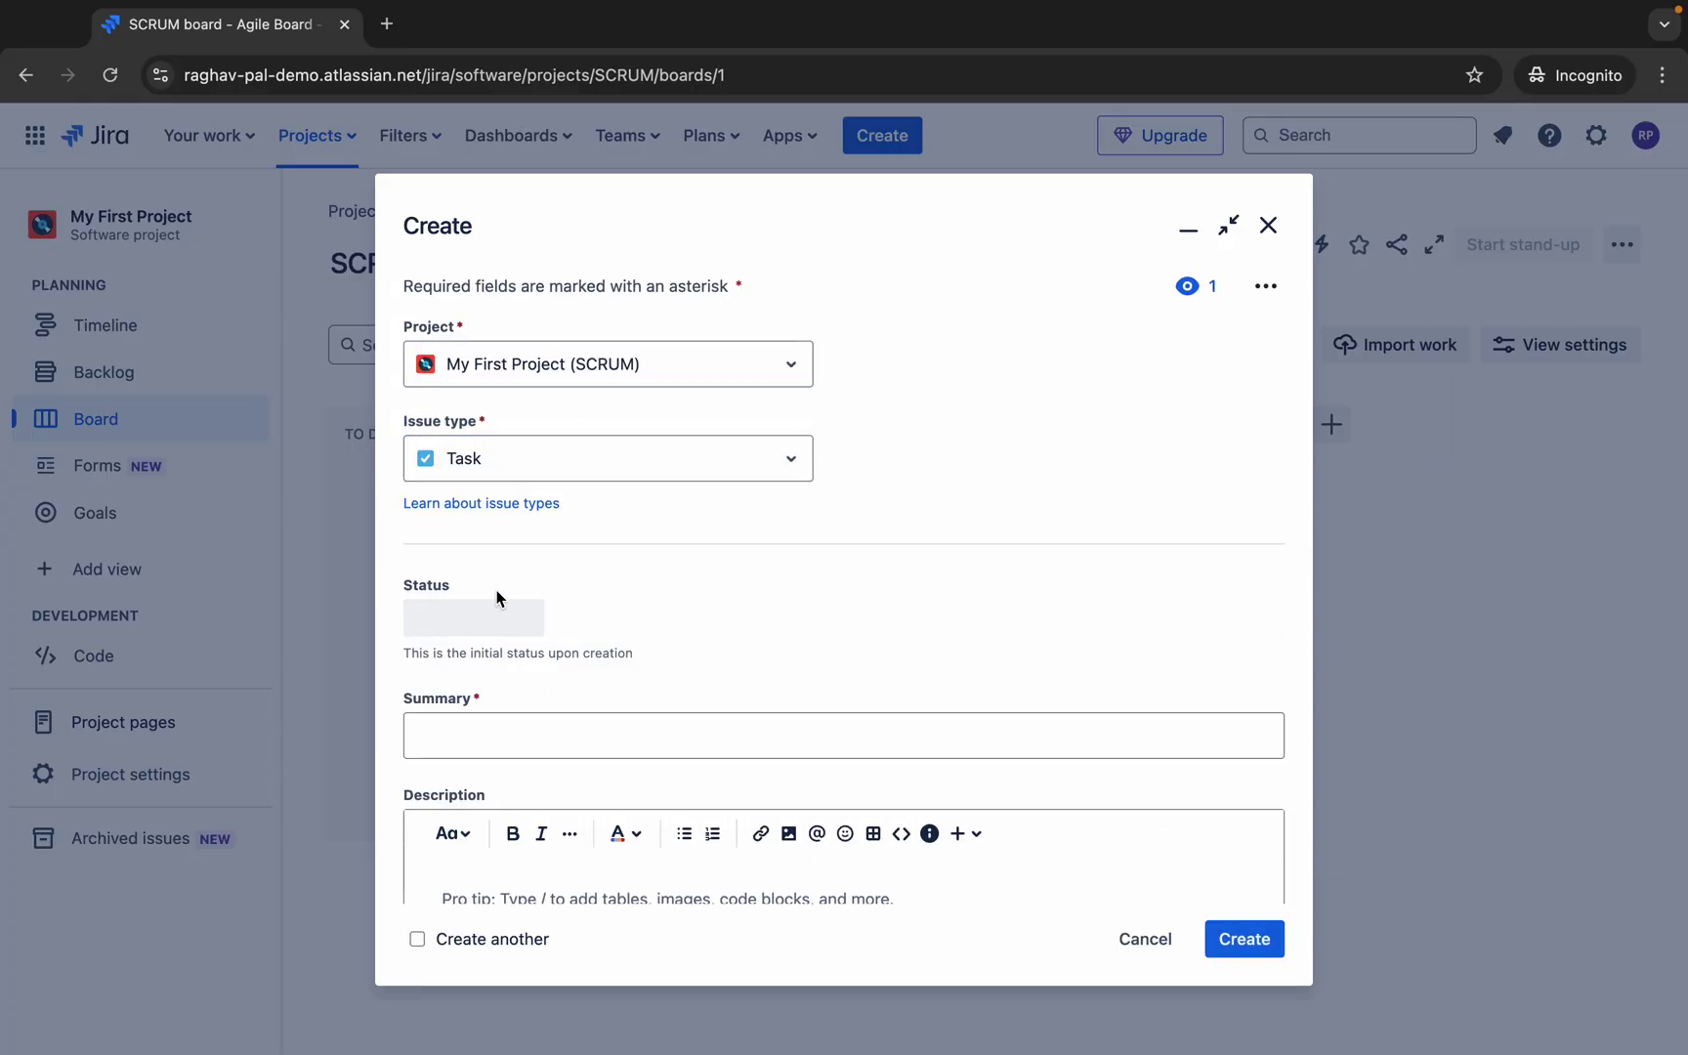
left_click(487, 614)
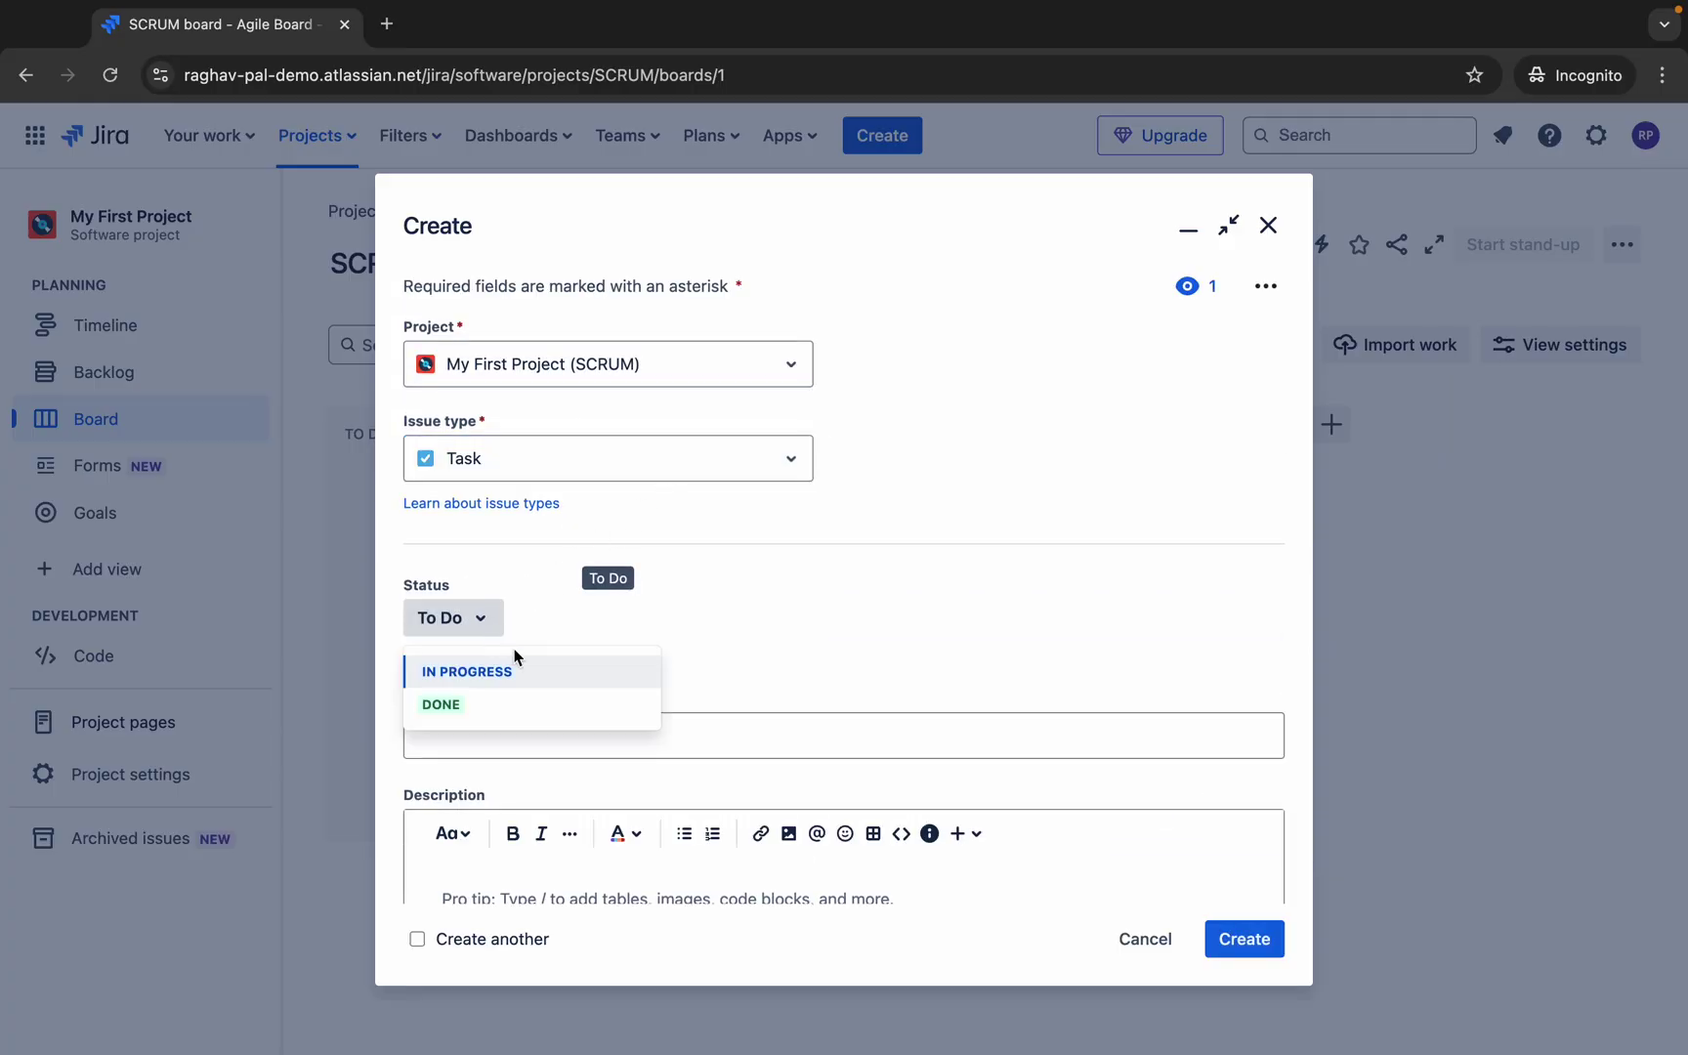
Try the Story issue type for the new issue and switch back to Task.
left_click(624, 463)
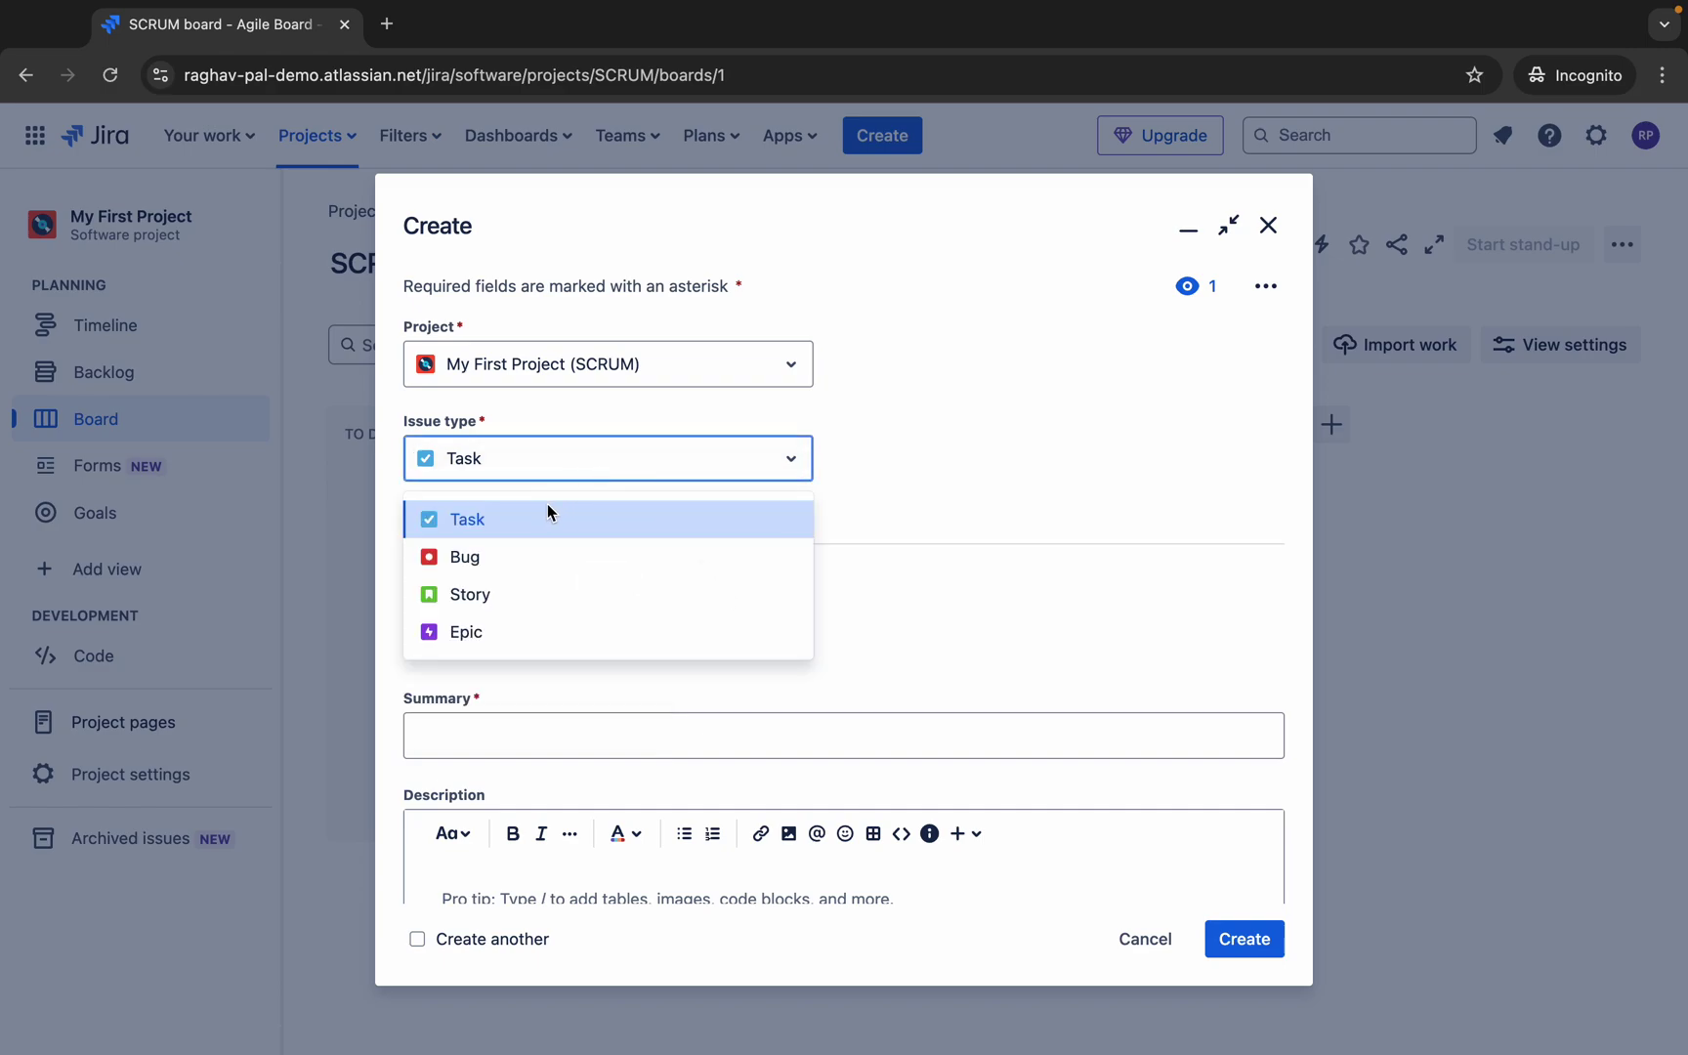
left_click(515, 600)
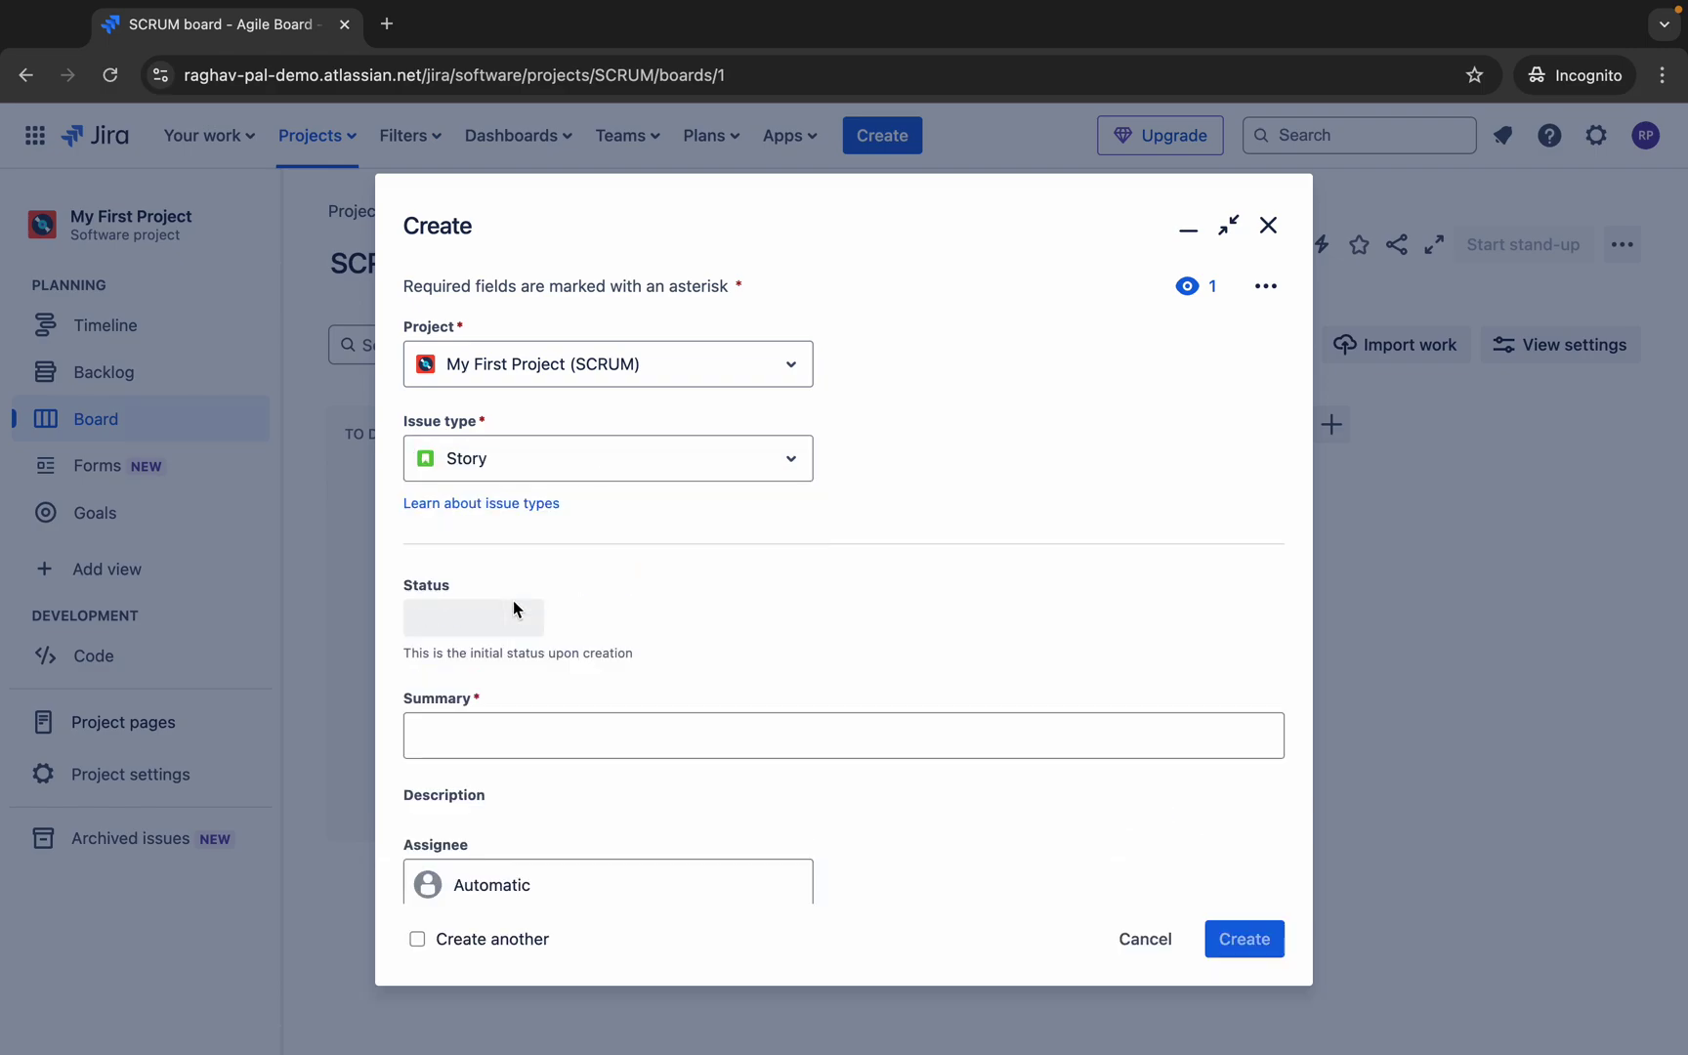
left_click(501, 467)
left_click(488, 527)
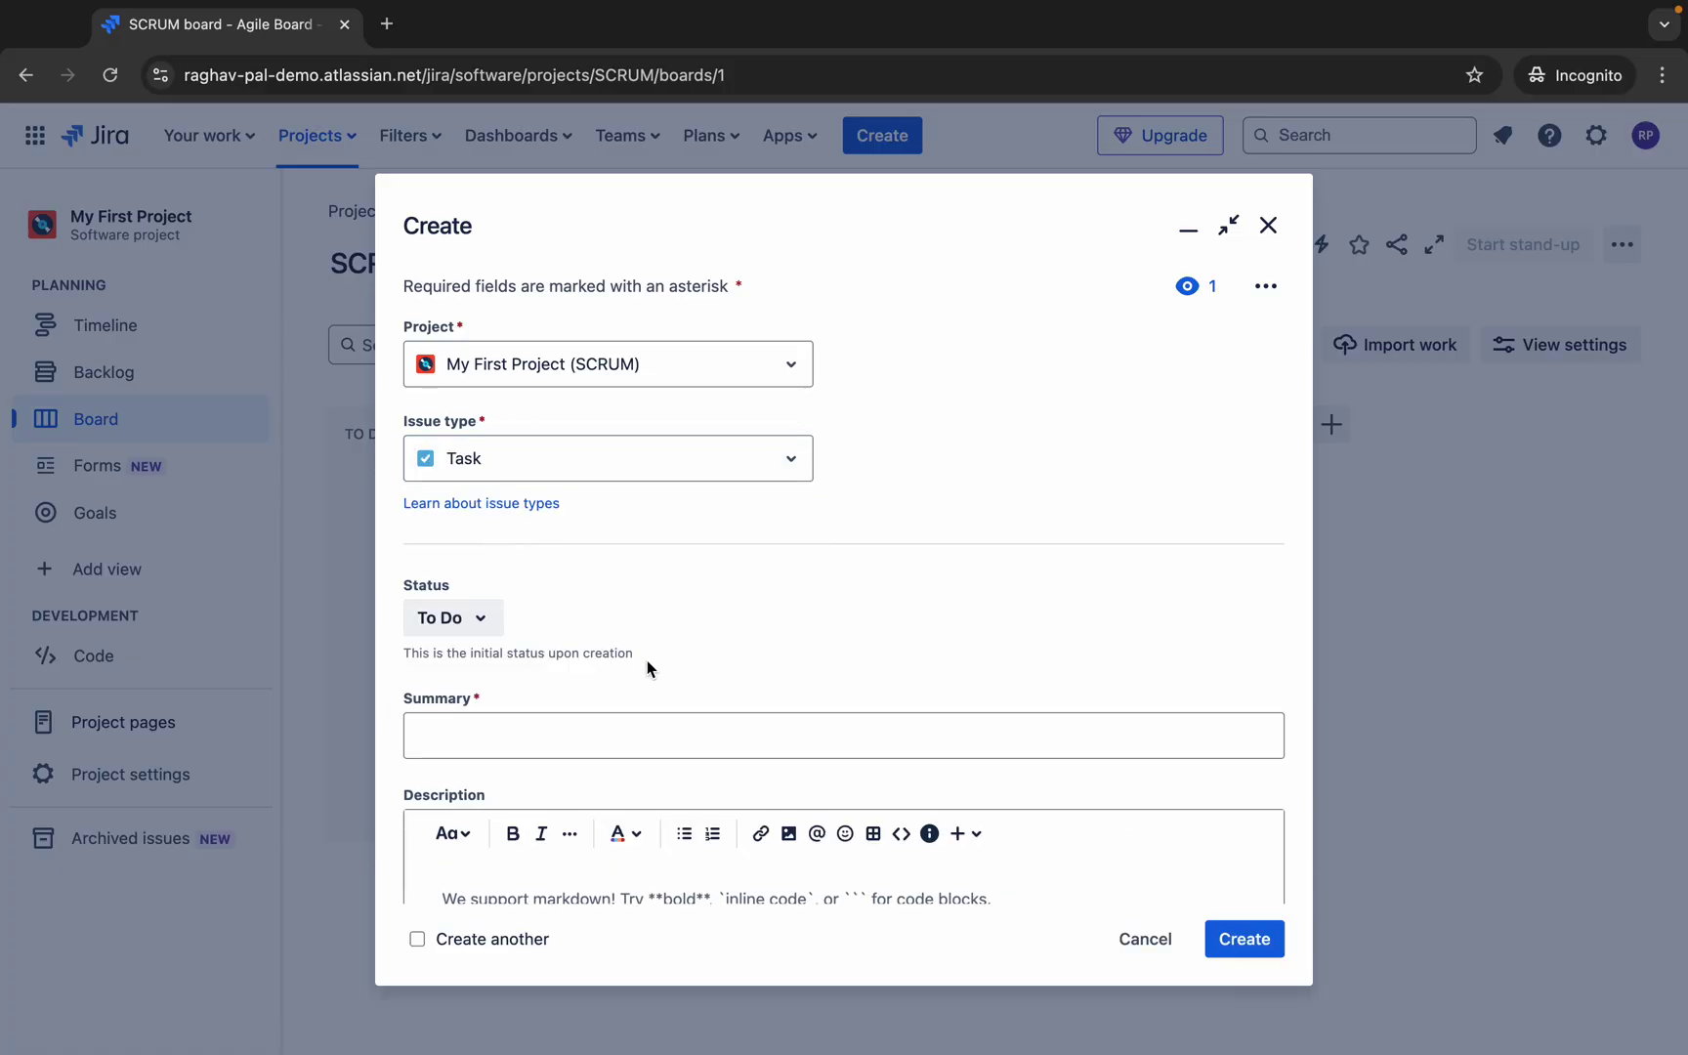
Enter "This is a demo task" as the new task's summary.
scroll(648, 668, "down", 2)
left_click(592, 645)
type("This ")
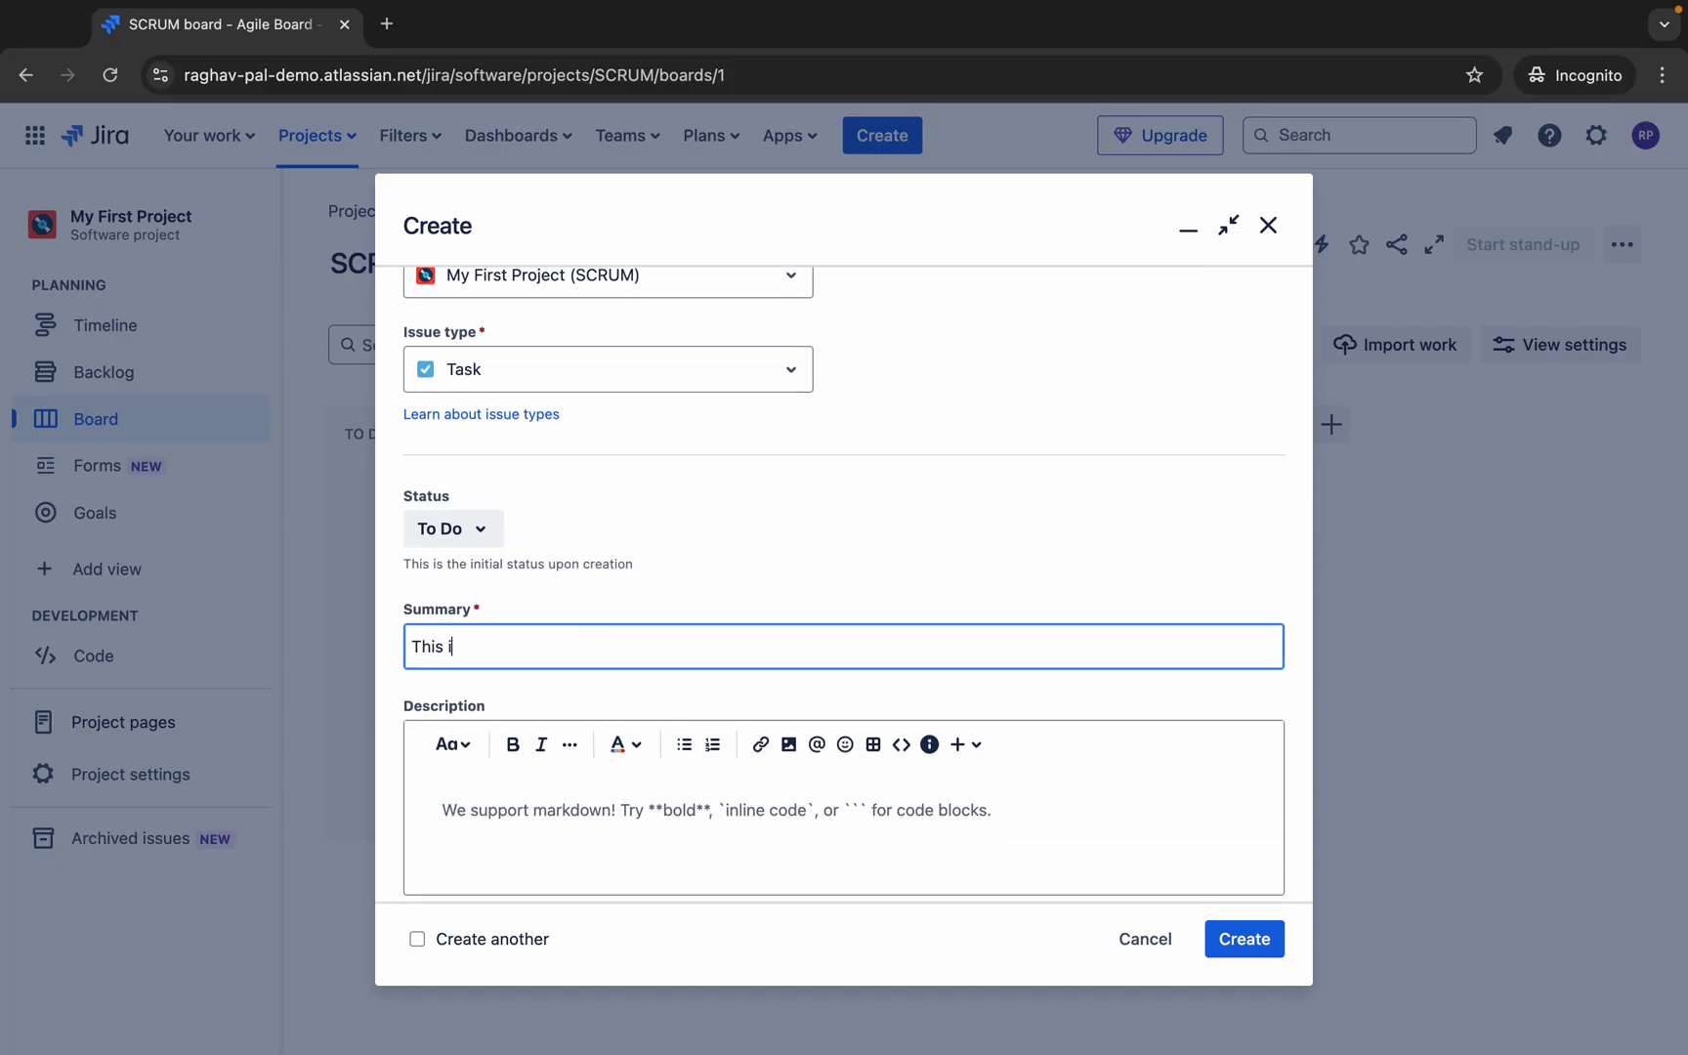
type("is a demo task")
Enter the description "Need to complete this demo task" and end it with a mention of the project lead.
scroll(558, 649, "down", 4)
left_click(557, 656)
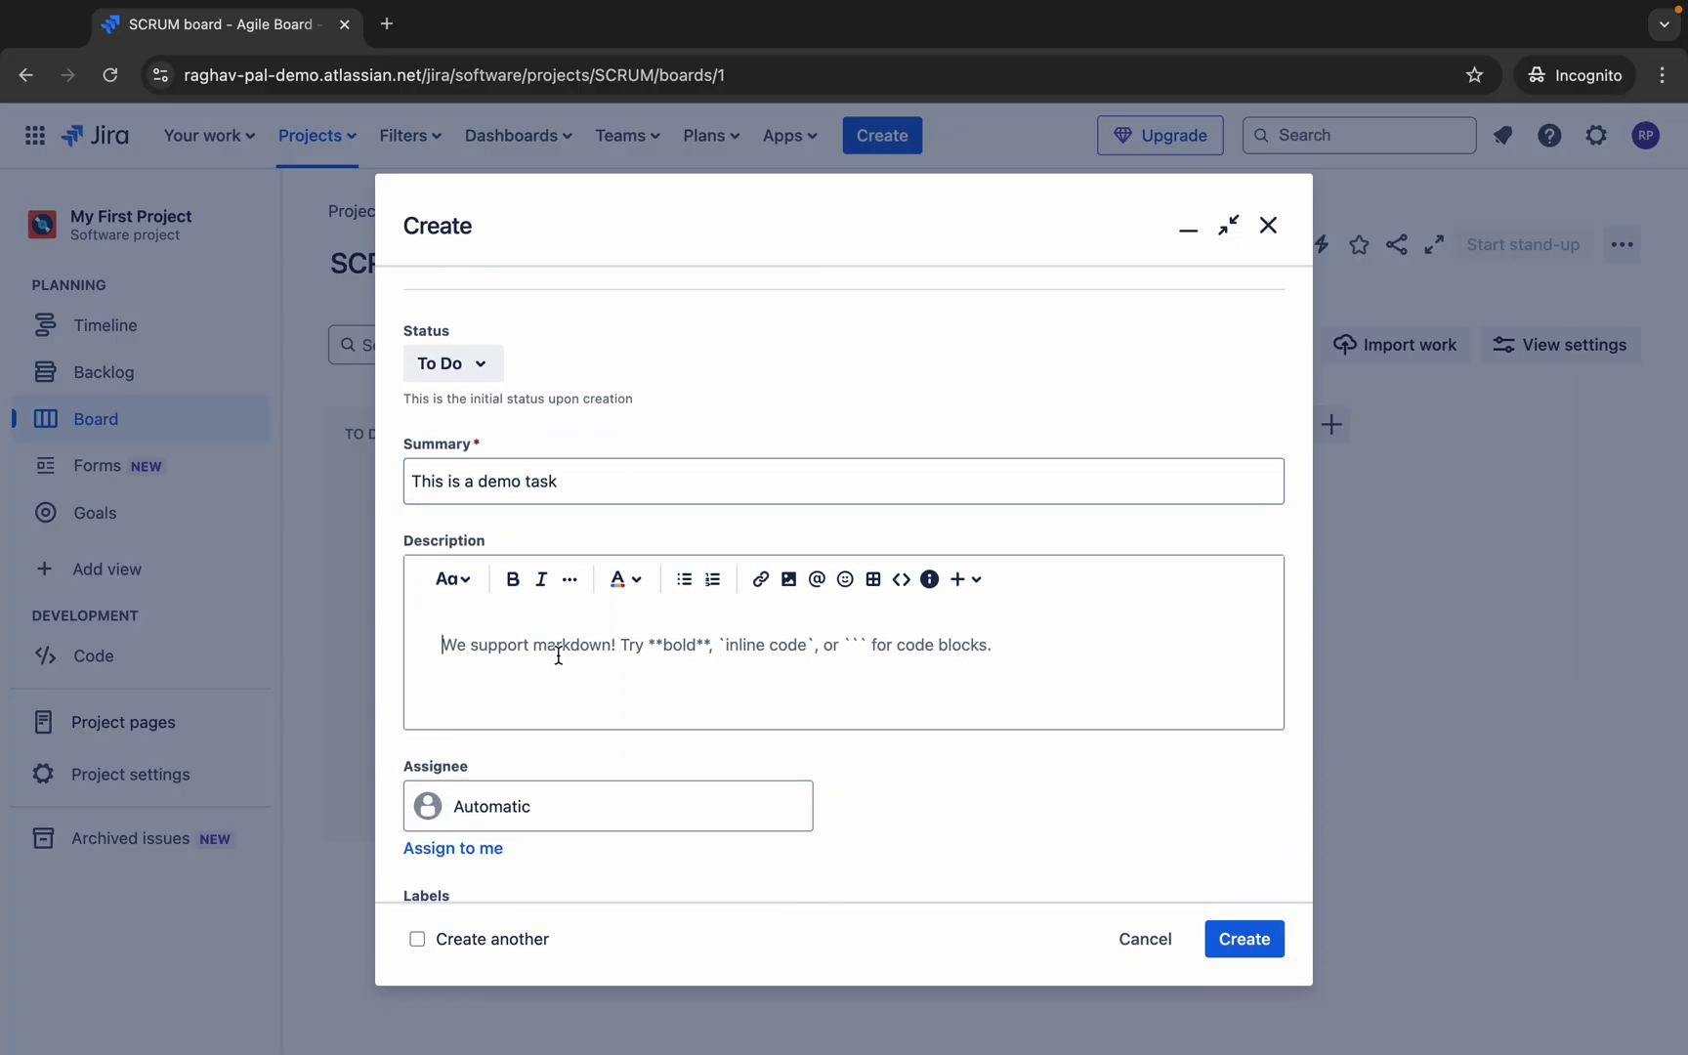
type("W")
key("BackSpace")
type("Need to complete this demo")
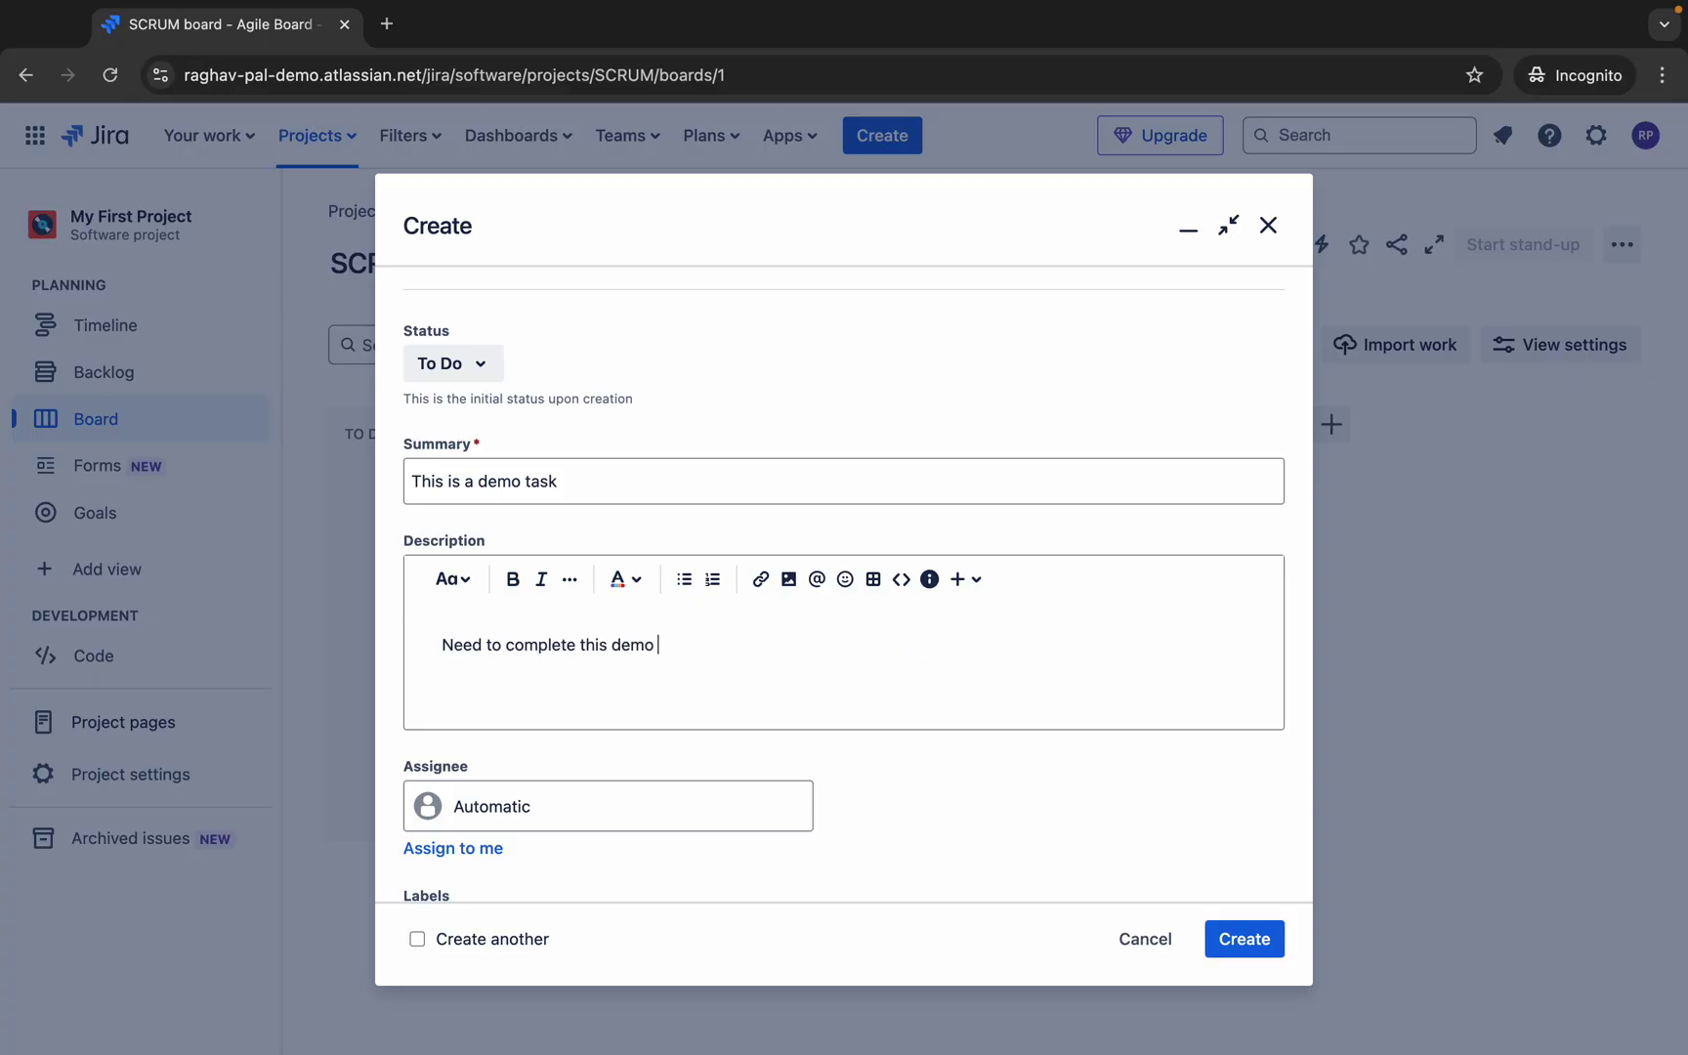
type(" @")
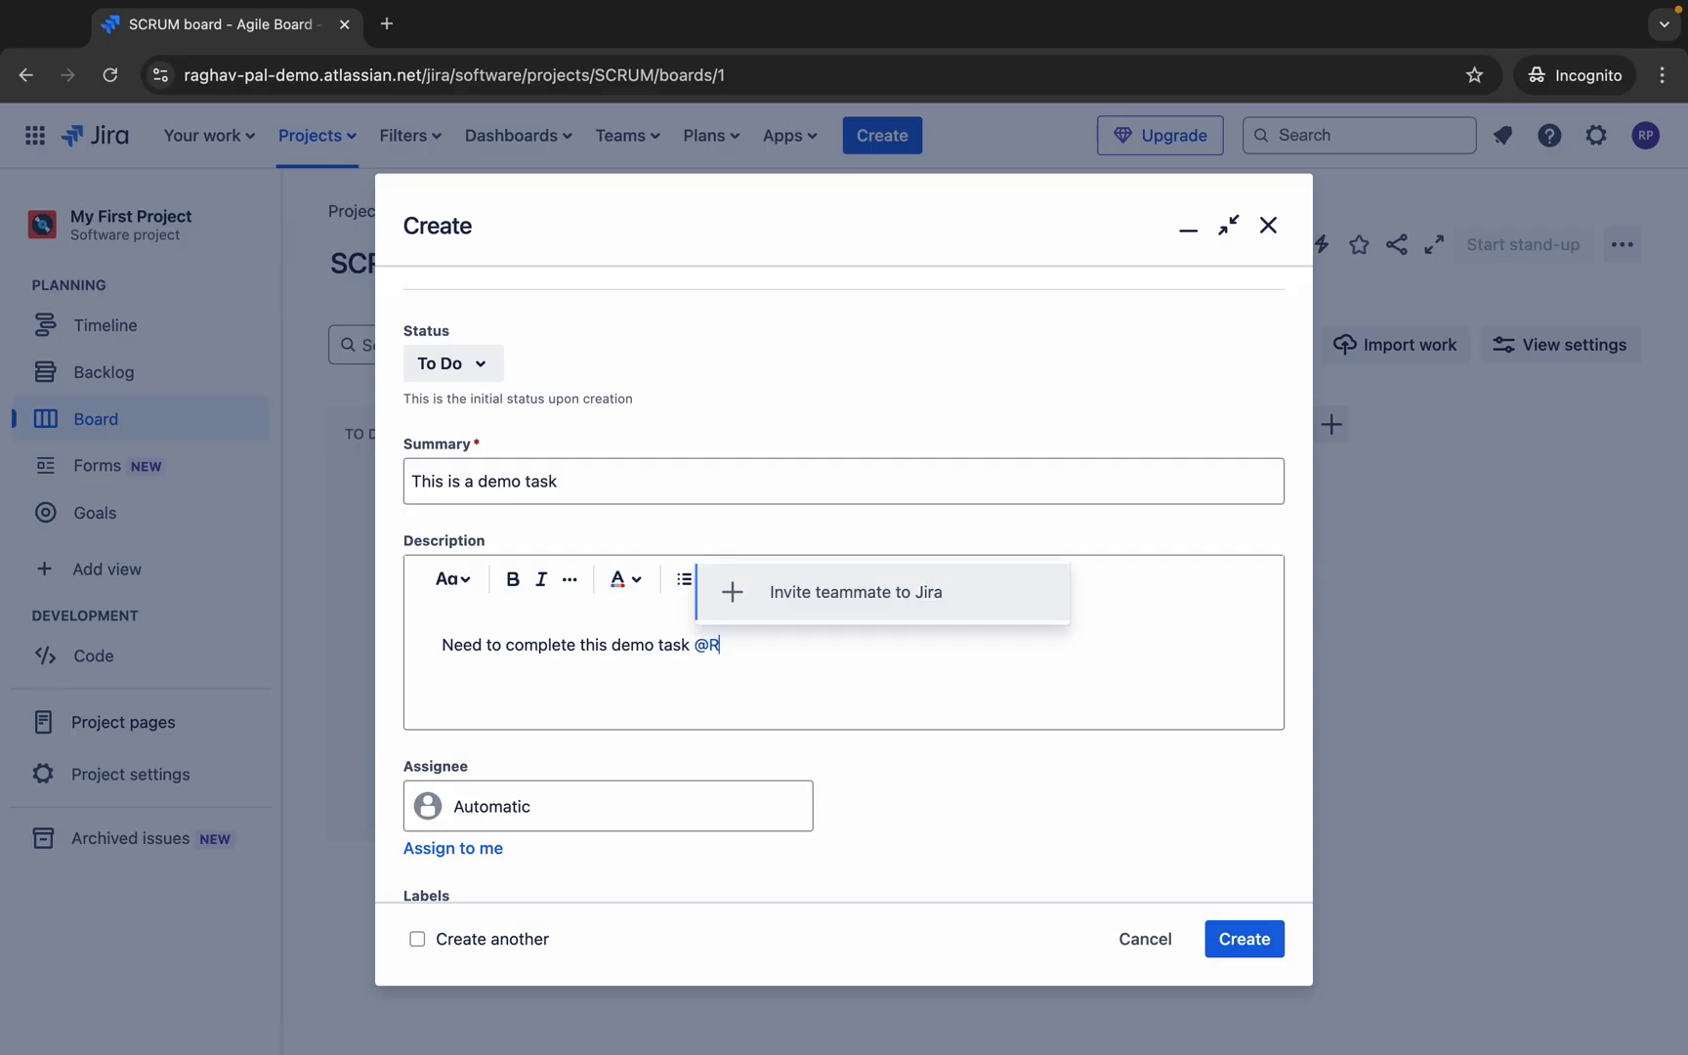
type("Rag")
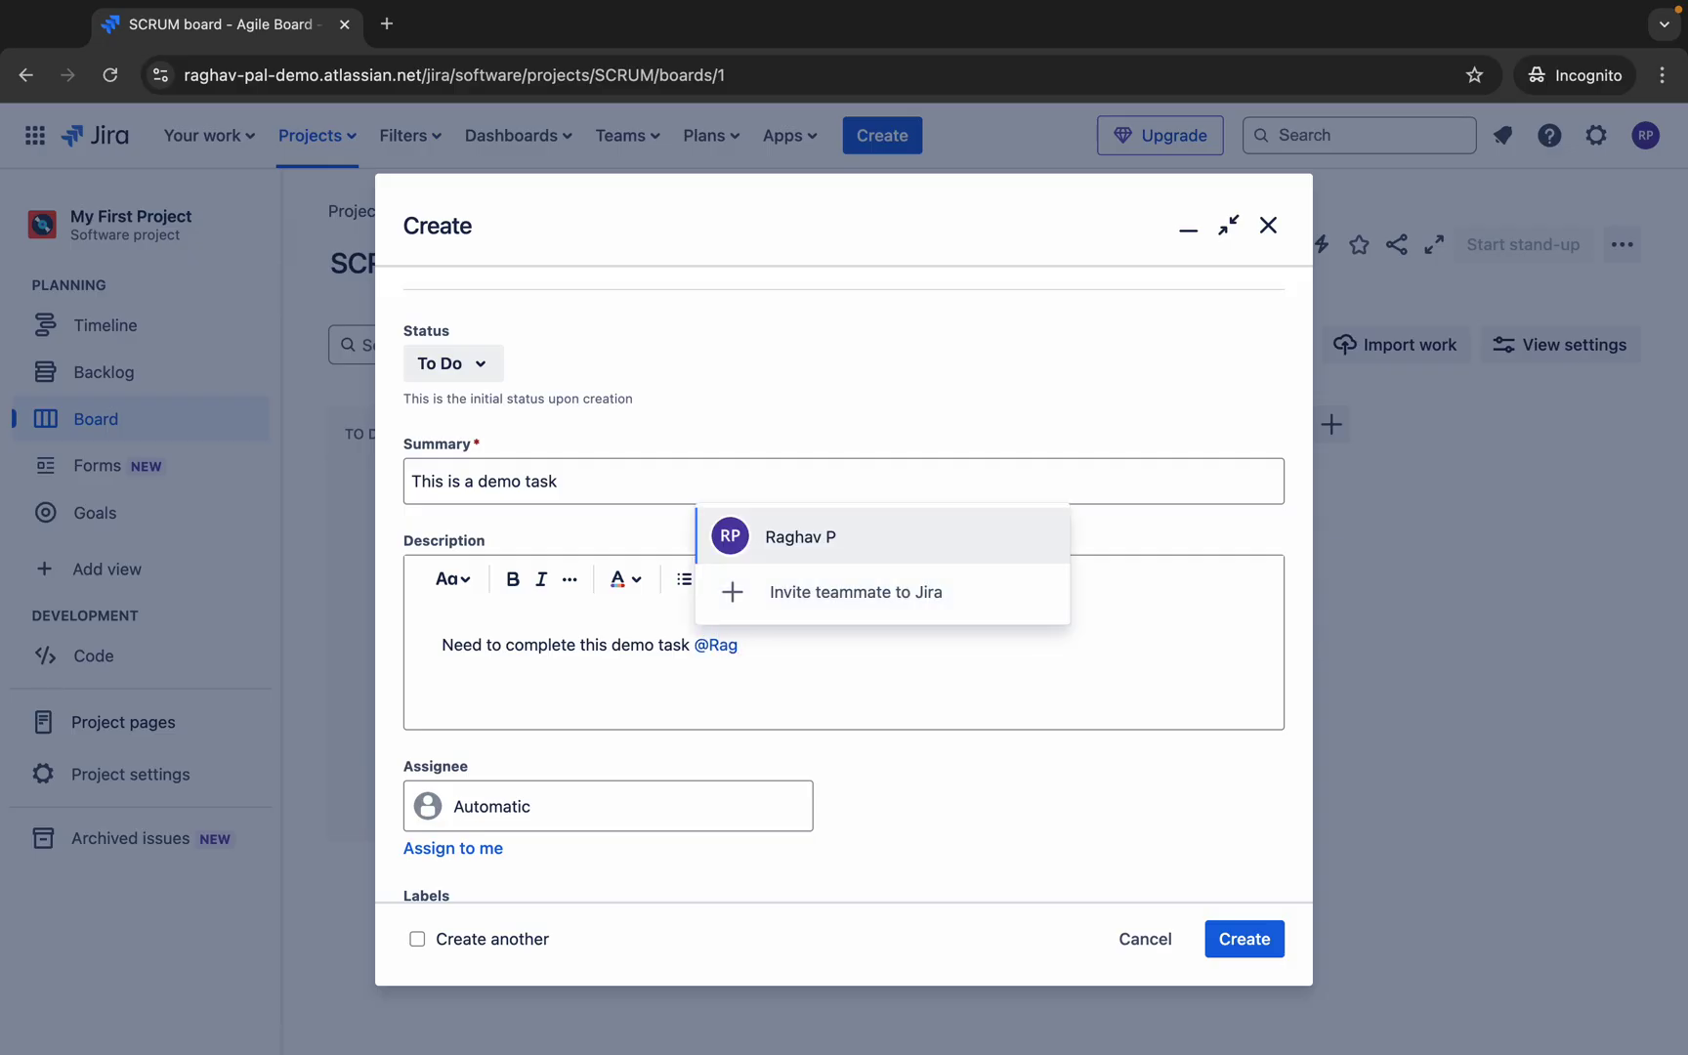
left_click(791, 538)
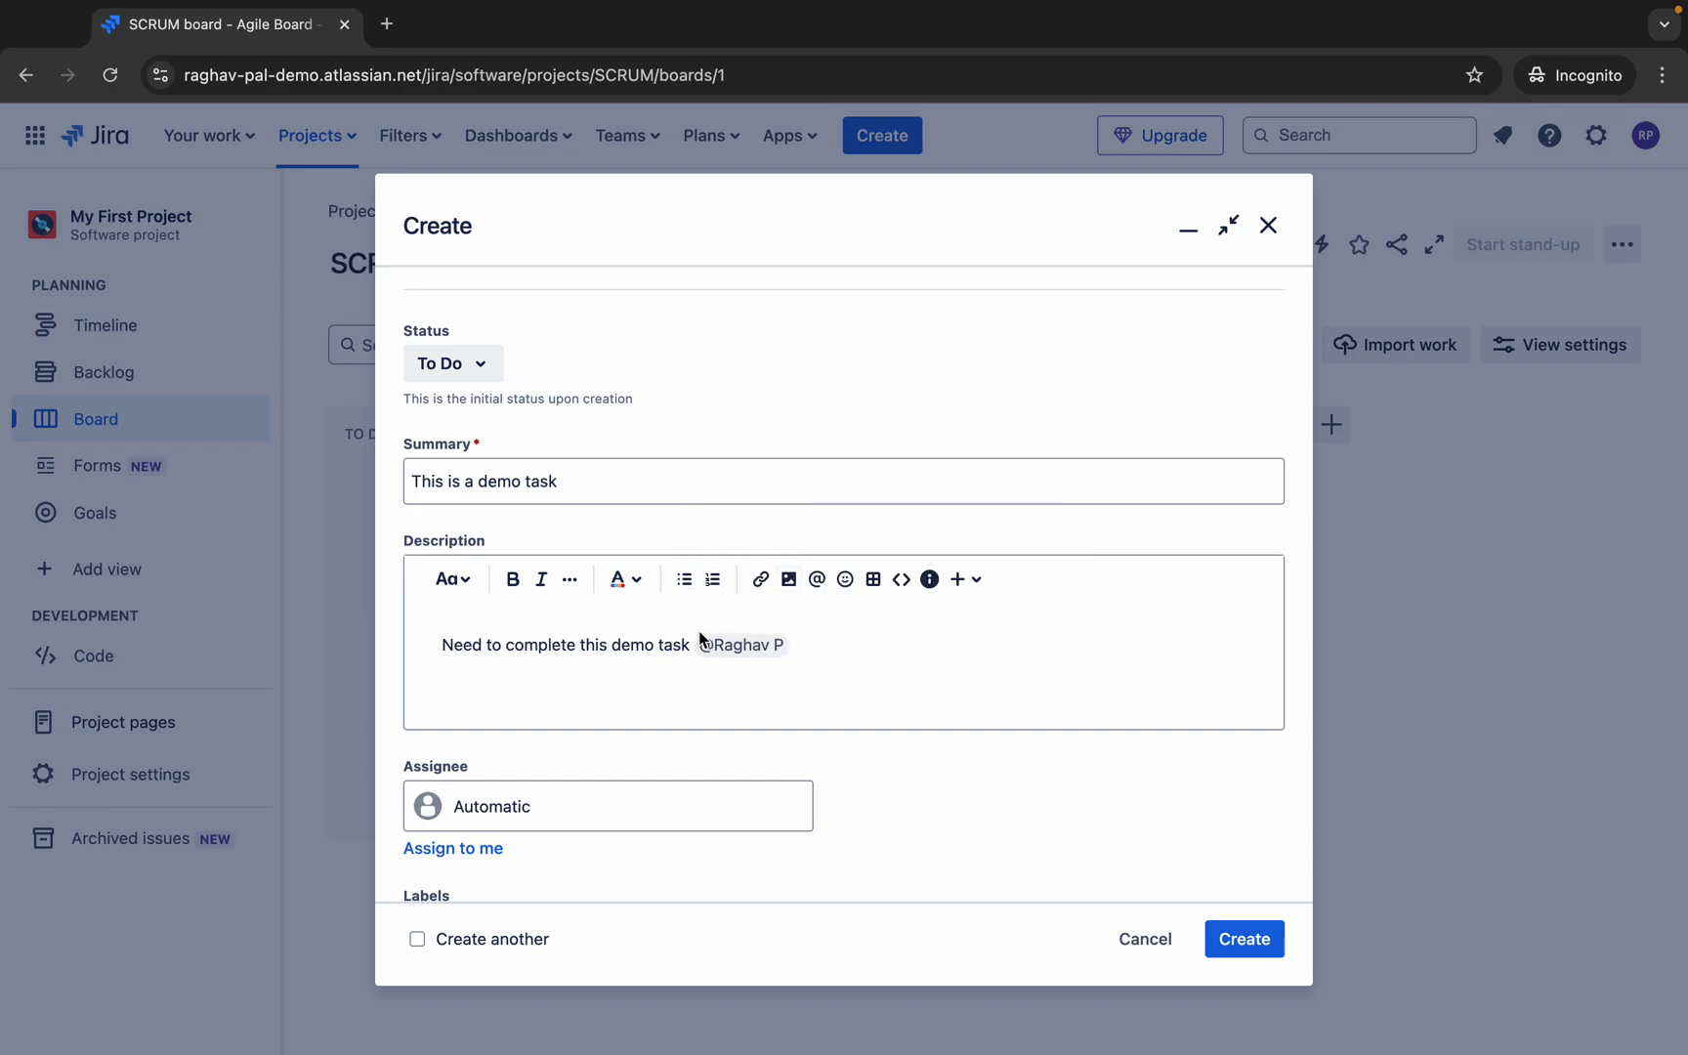
View the assignee choices and assign the new task to yourself.
scroll(659, 730, "down", 5)
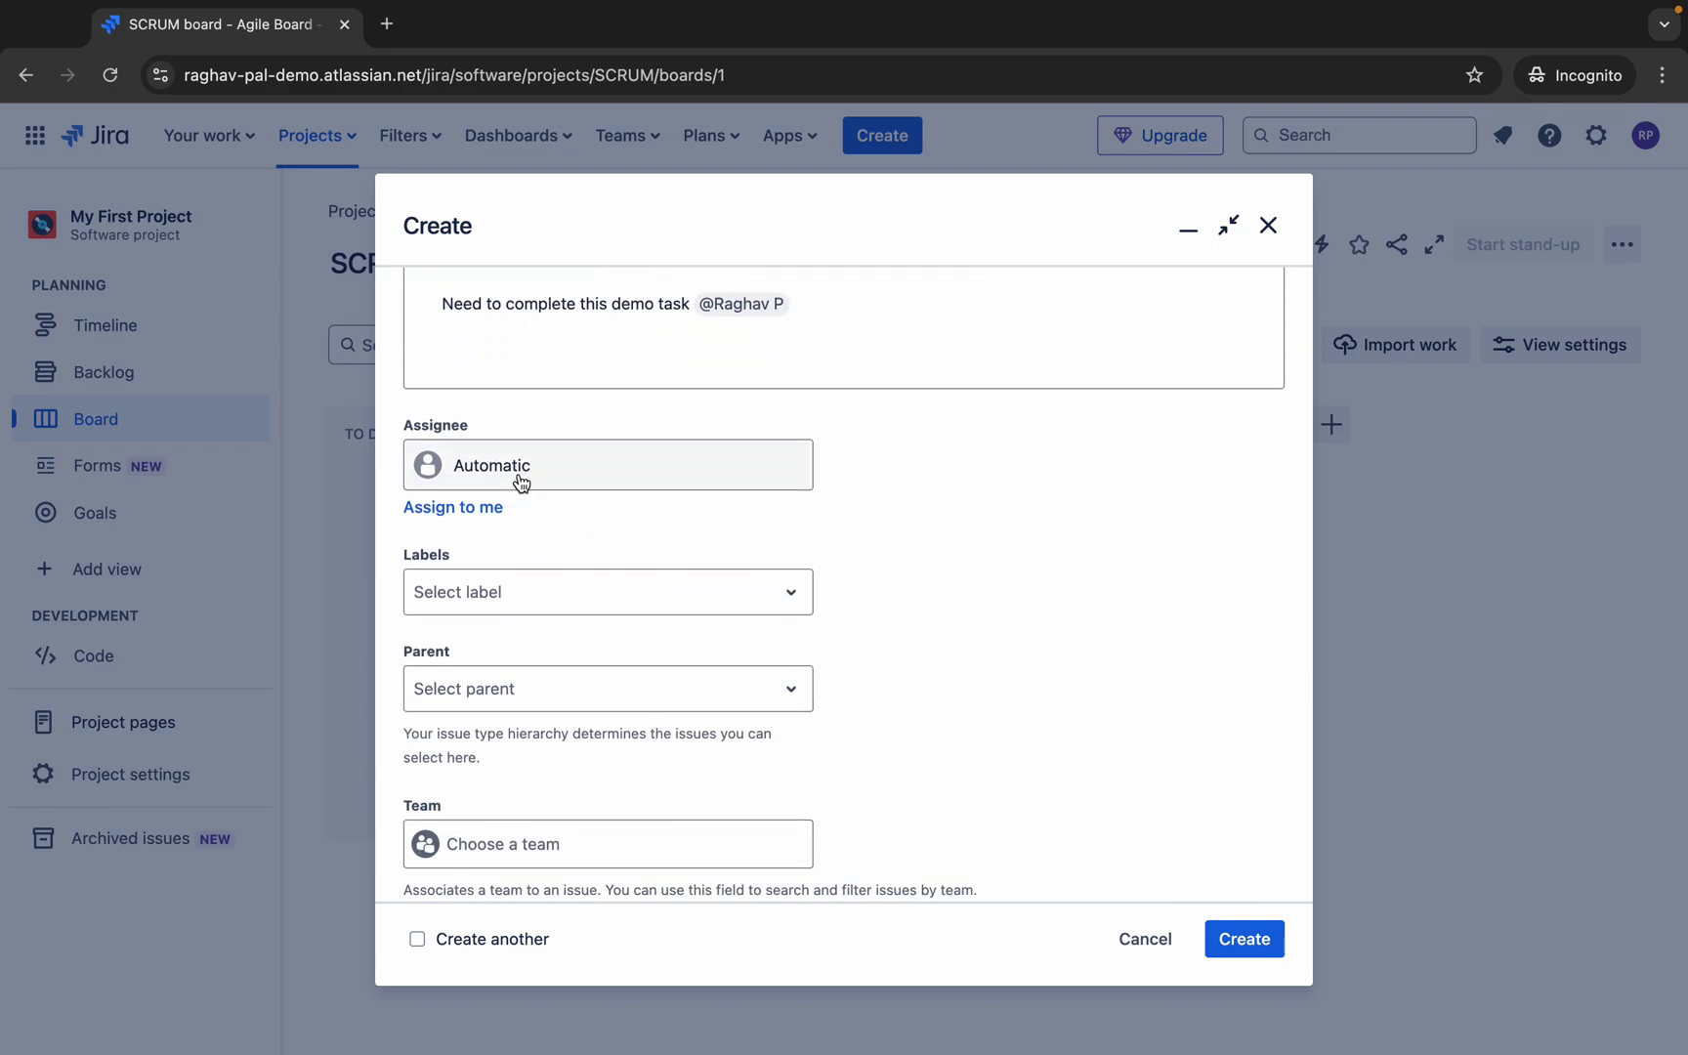
left_click(521, 483)
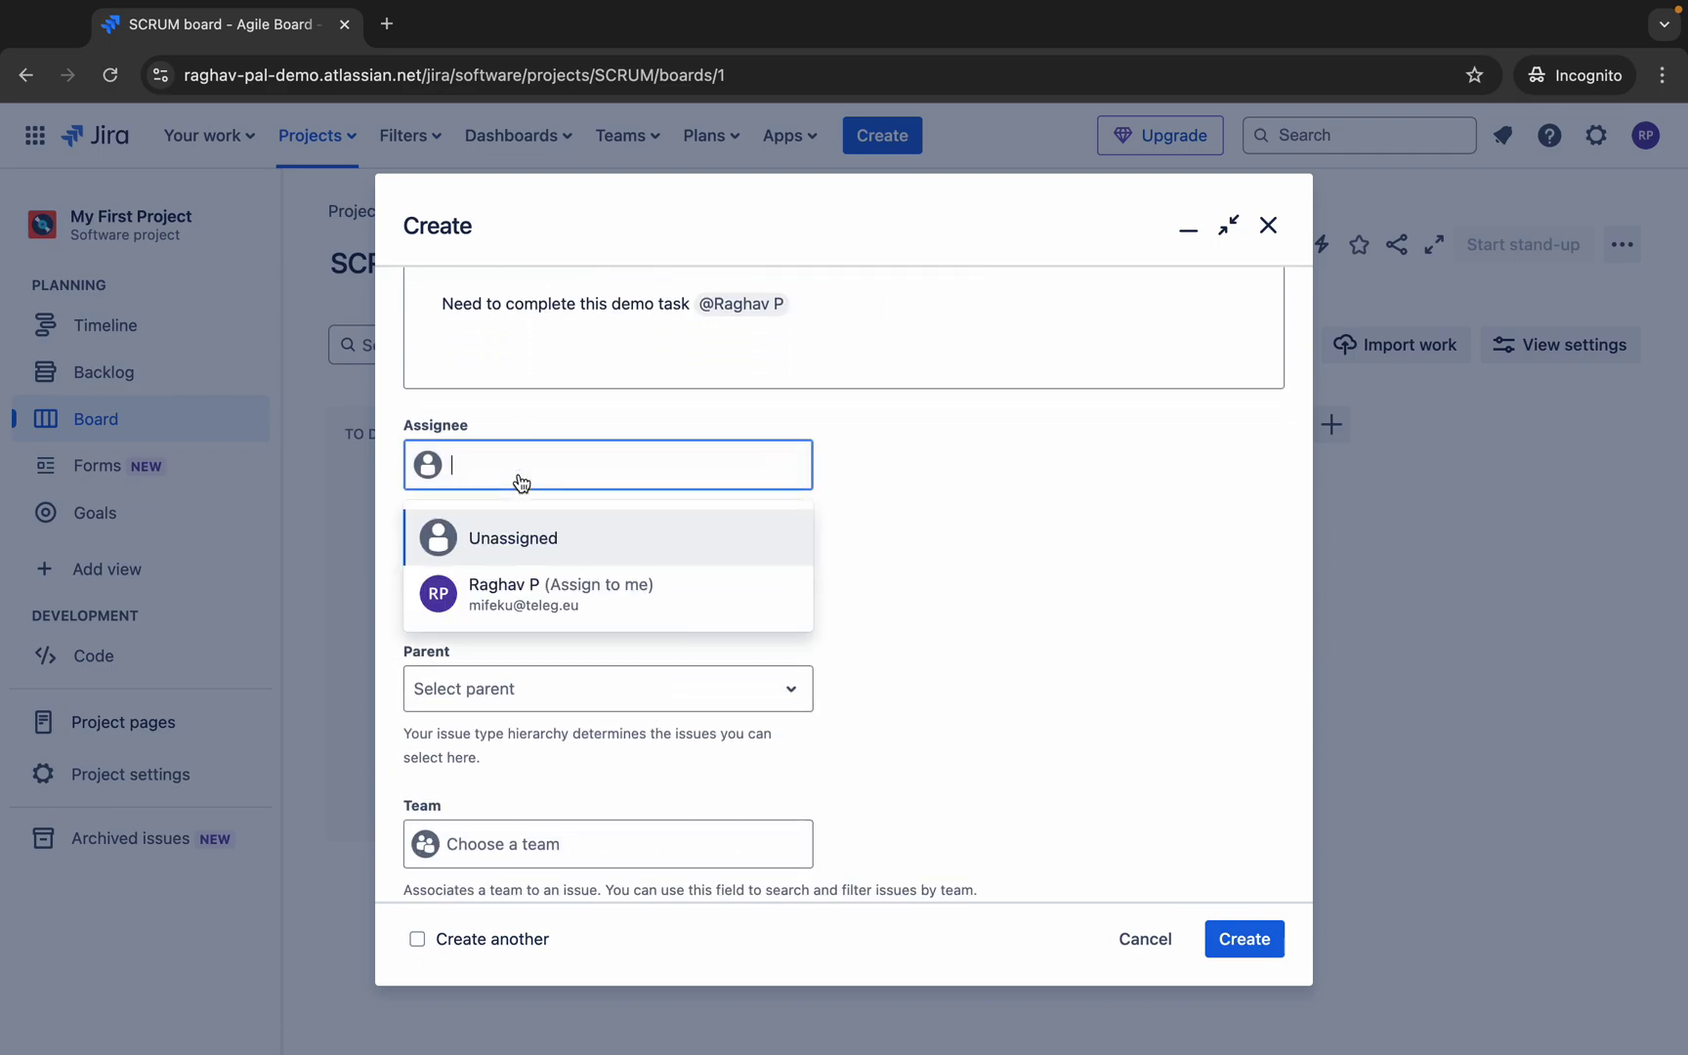
left_click(933, 555)
left_click(459, 510)
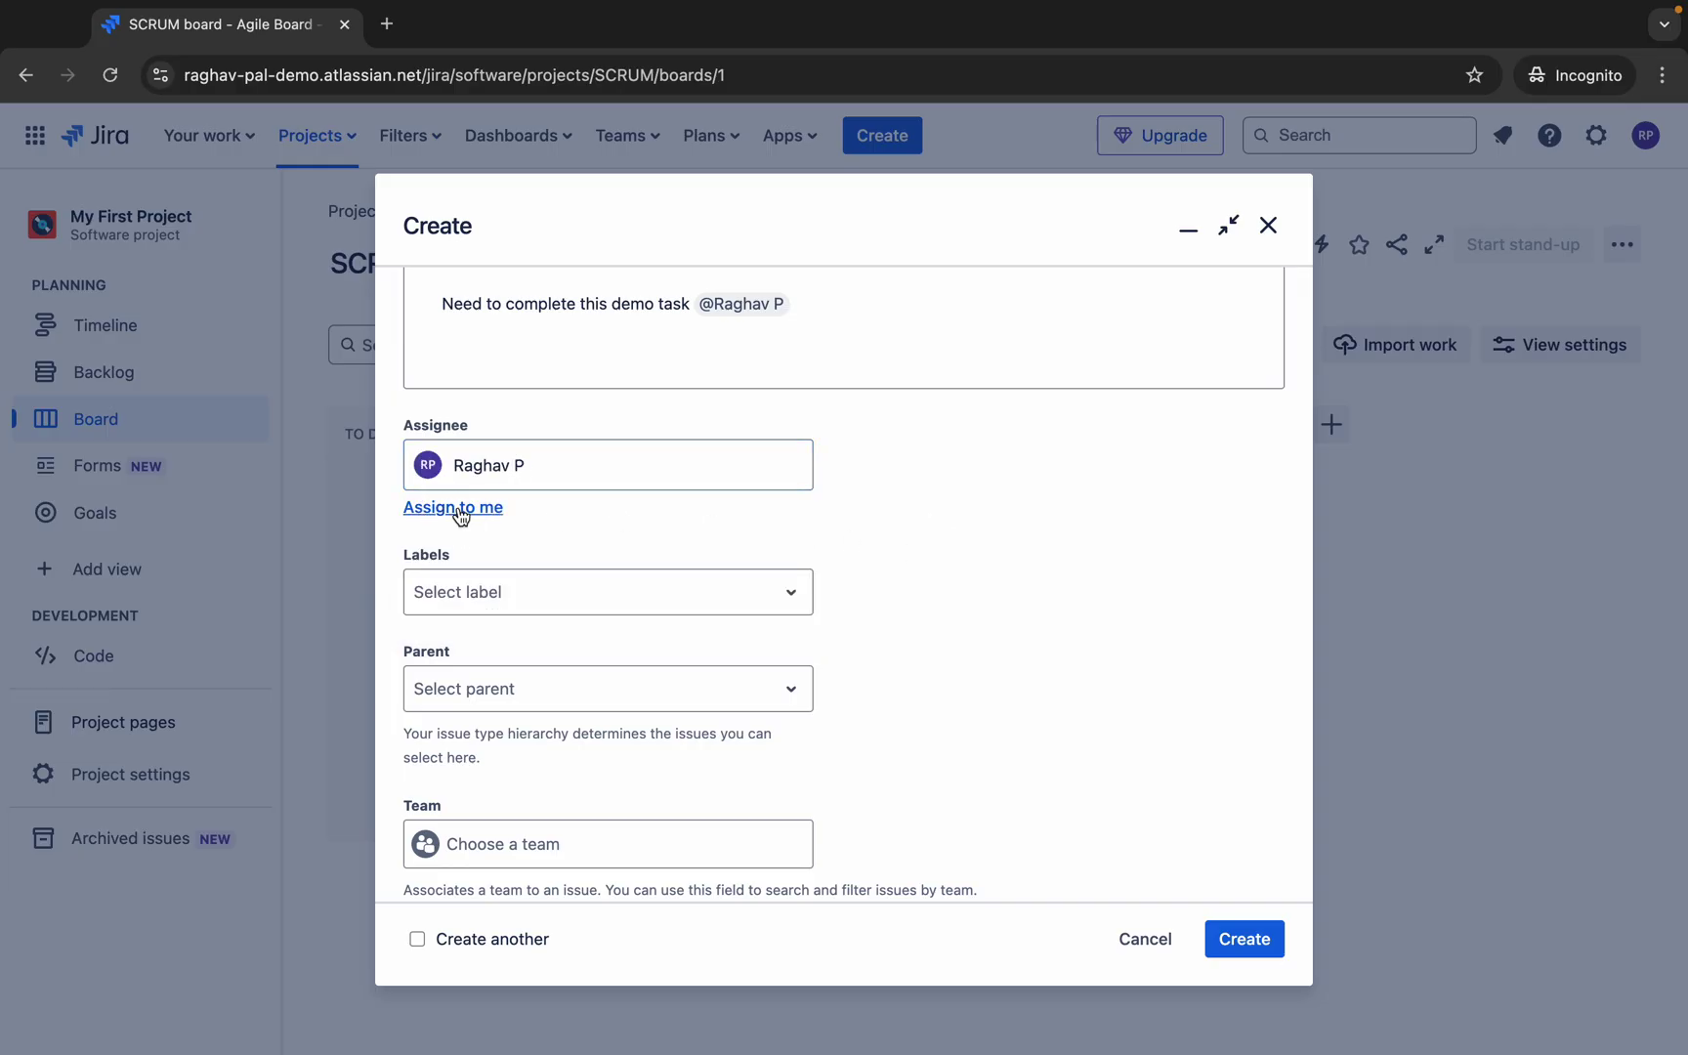
Check the choices available for the new task's labels, parent and team without selecting any.
left_click(768, 592)
left_click(1026, 586)
scroll(864, 637, "down", 3)
left_click(771, 514)
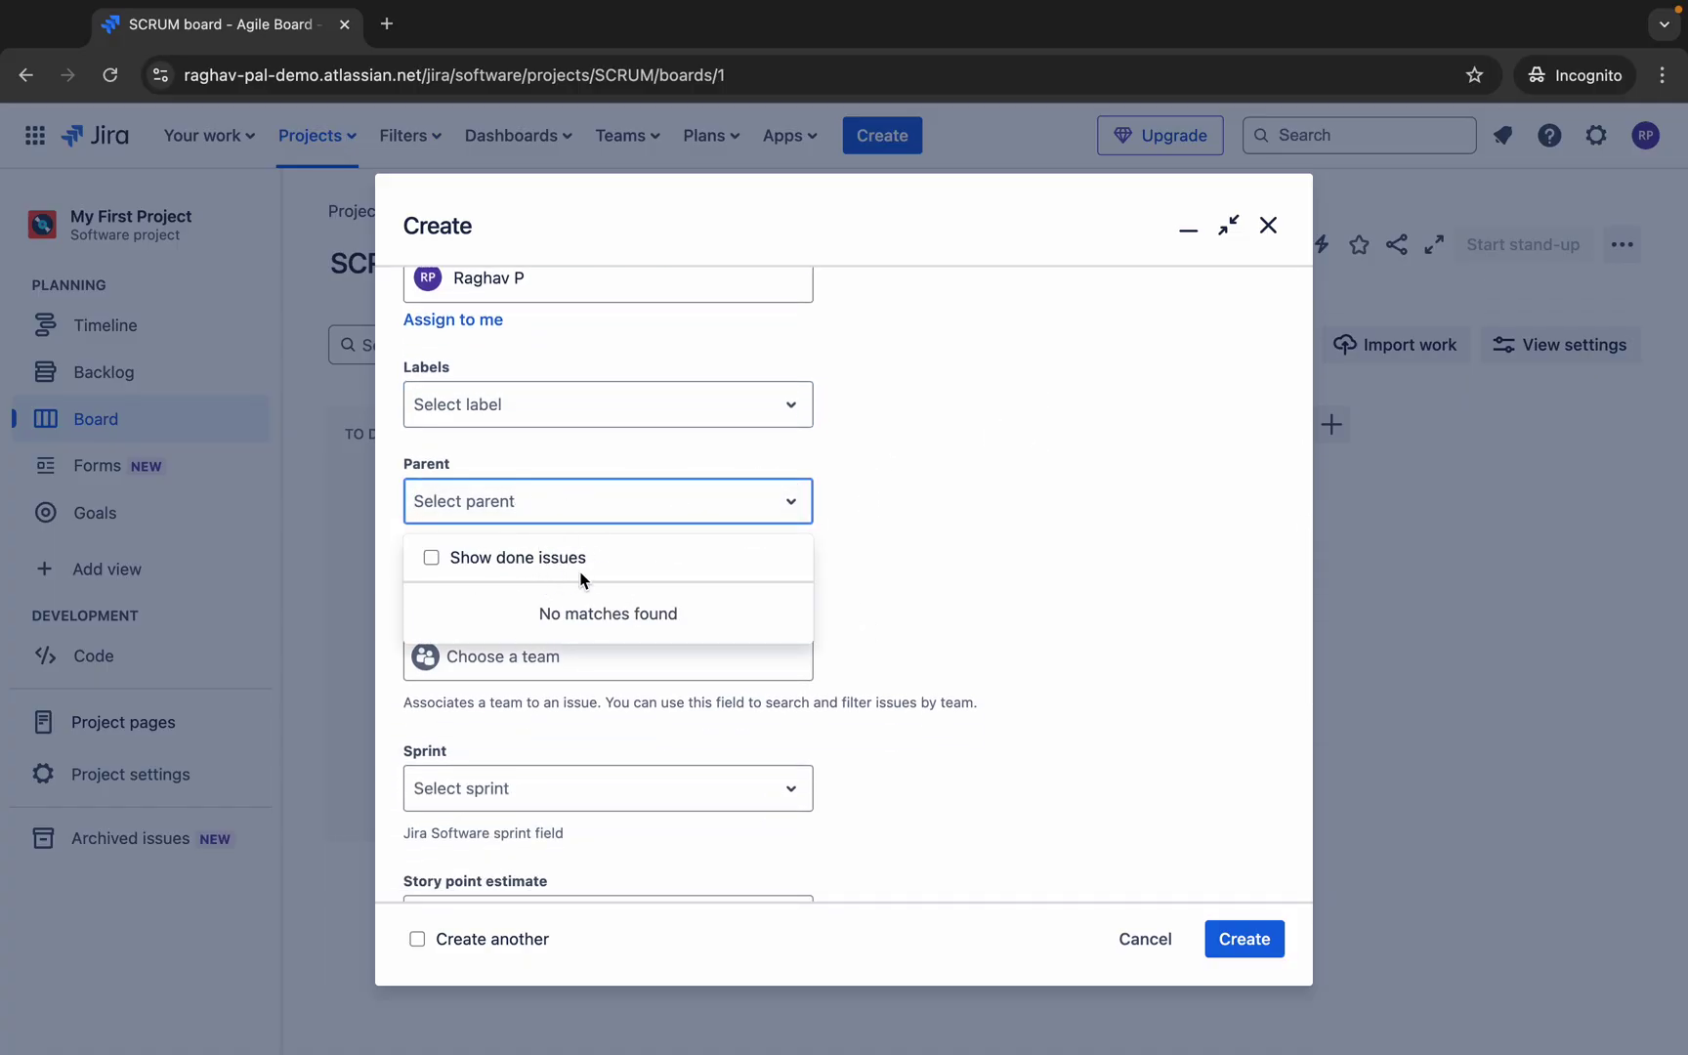
left_click(981, 577)
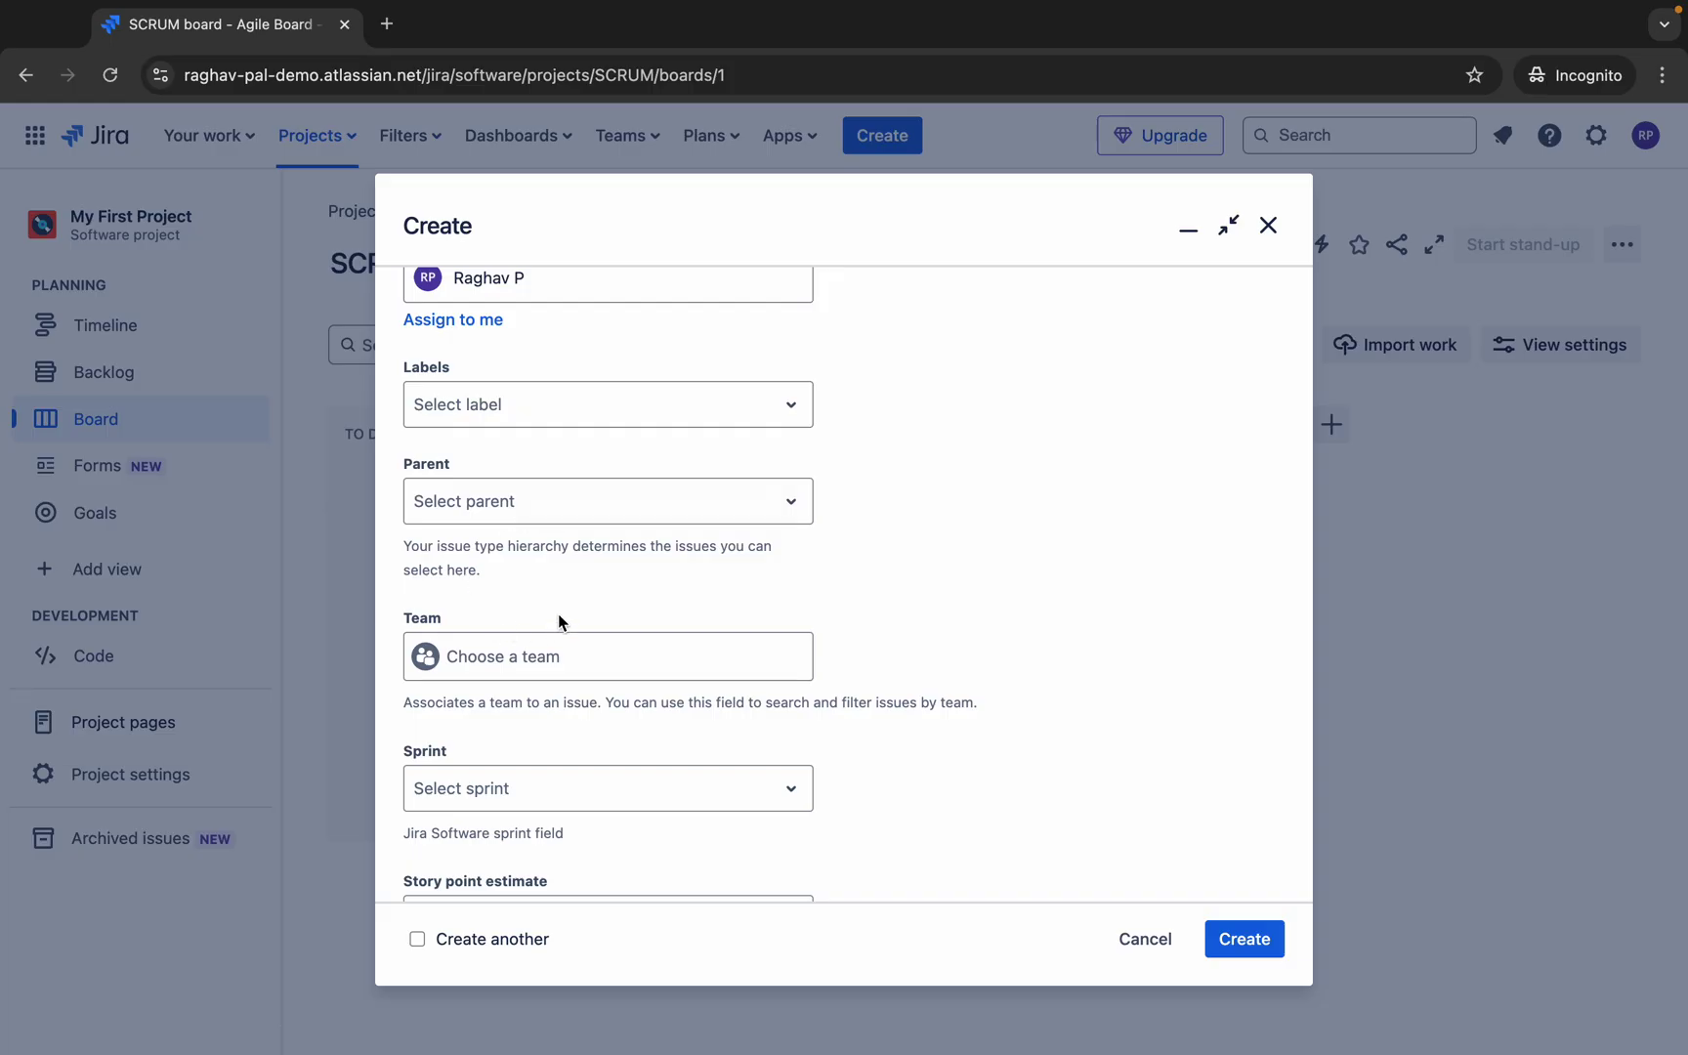
scroll(694, 610, "down", 2)
left_click(663, 572)
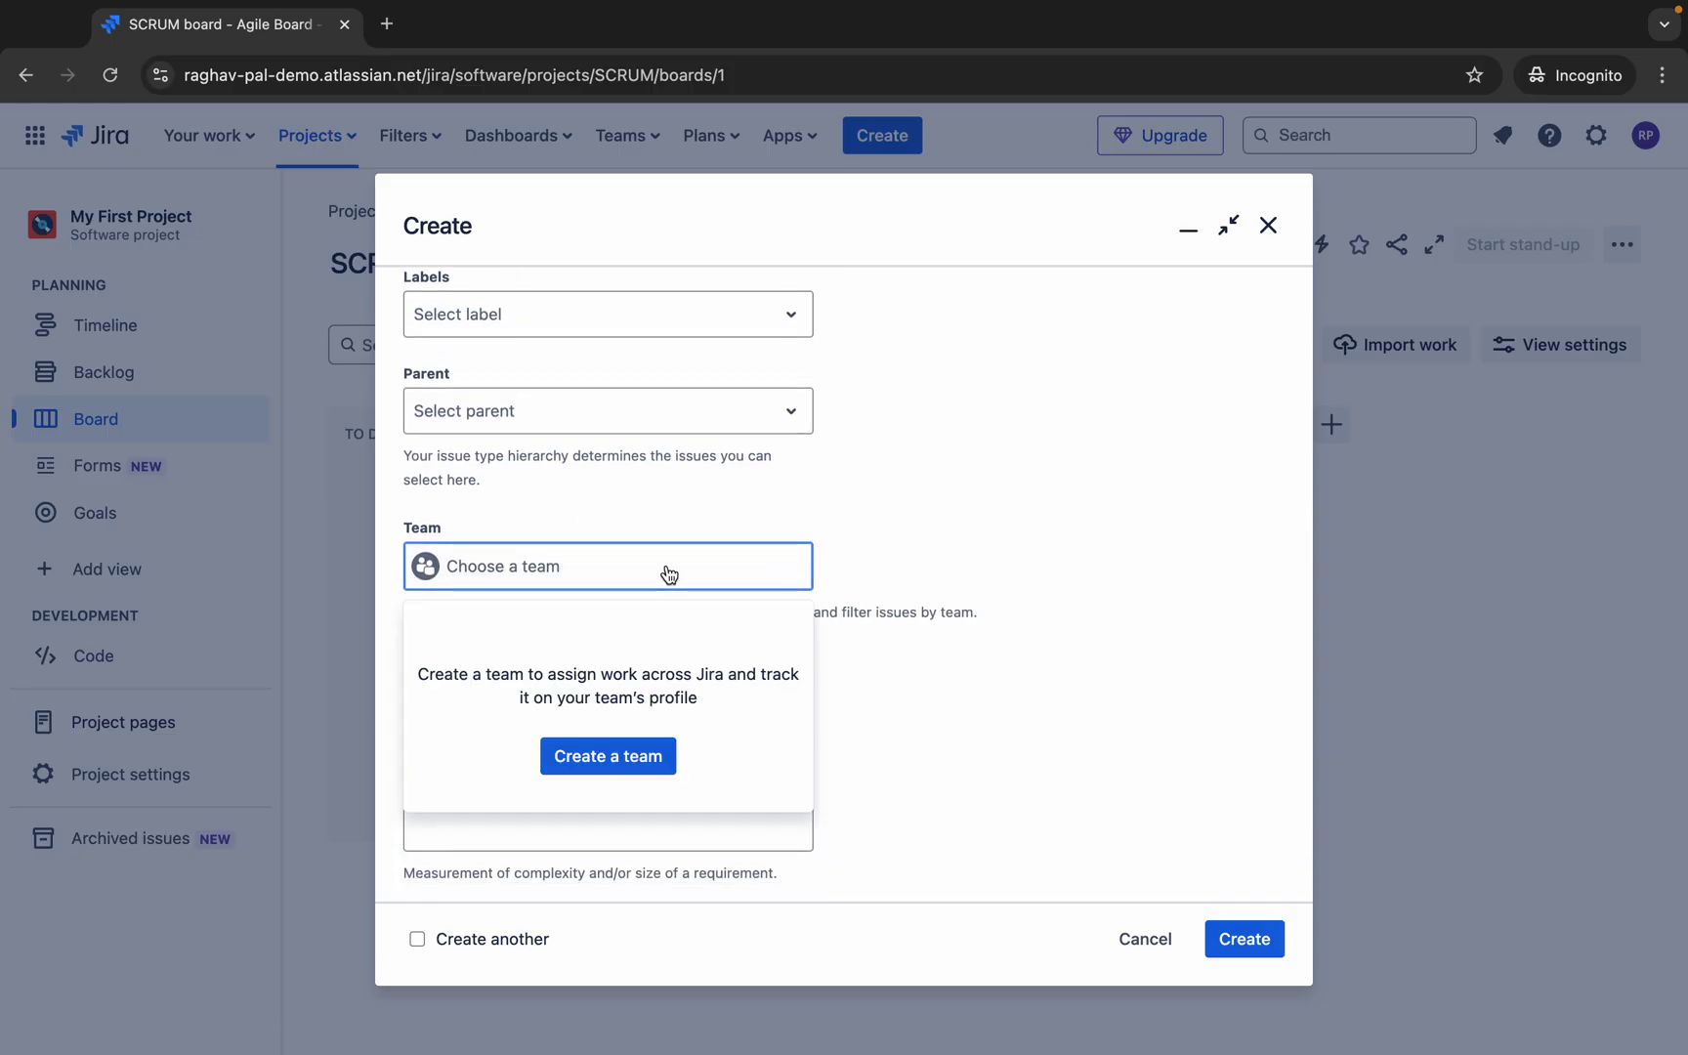
left_click(984, 538)
Check the sprint choices available for the new task without selecting one.
scroll(830, 760, "down", 1)
left_click(750, 611)
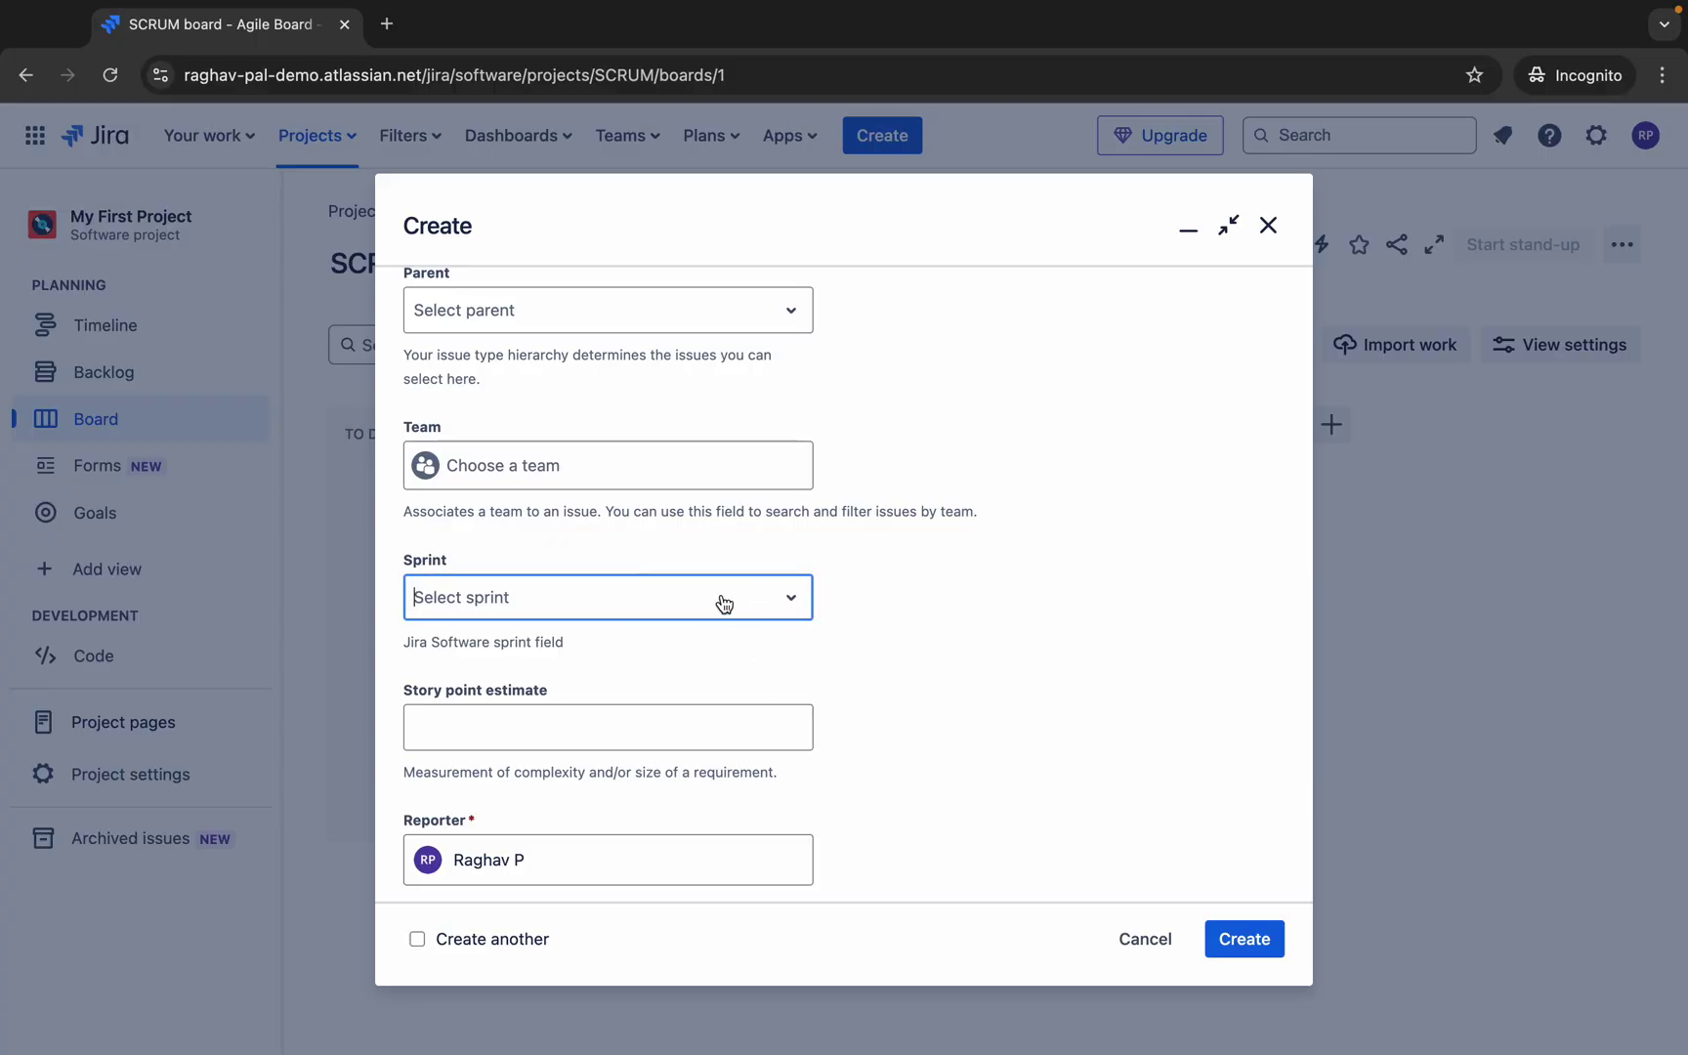
left_click(786, 605)
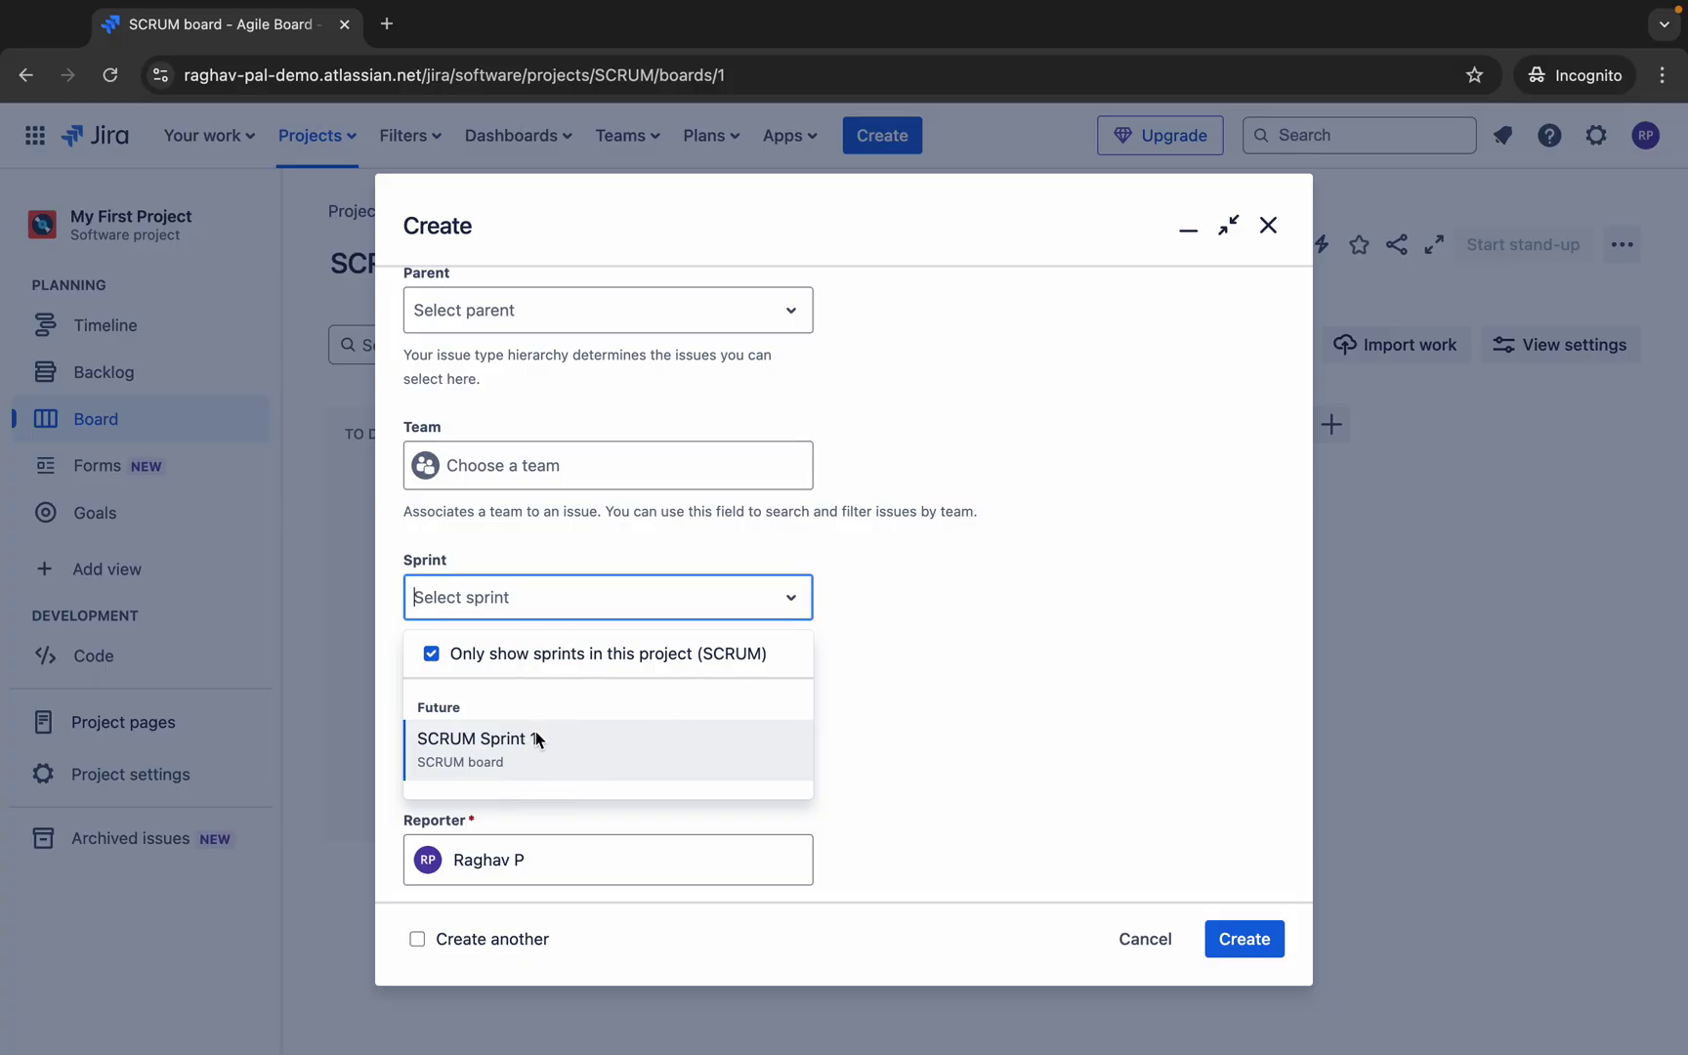
left_click(954, 696)
scroll(766, 665, "down", 1)
scroll(766, 665, "down", 2)
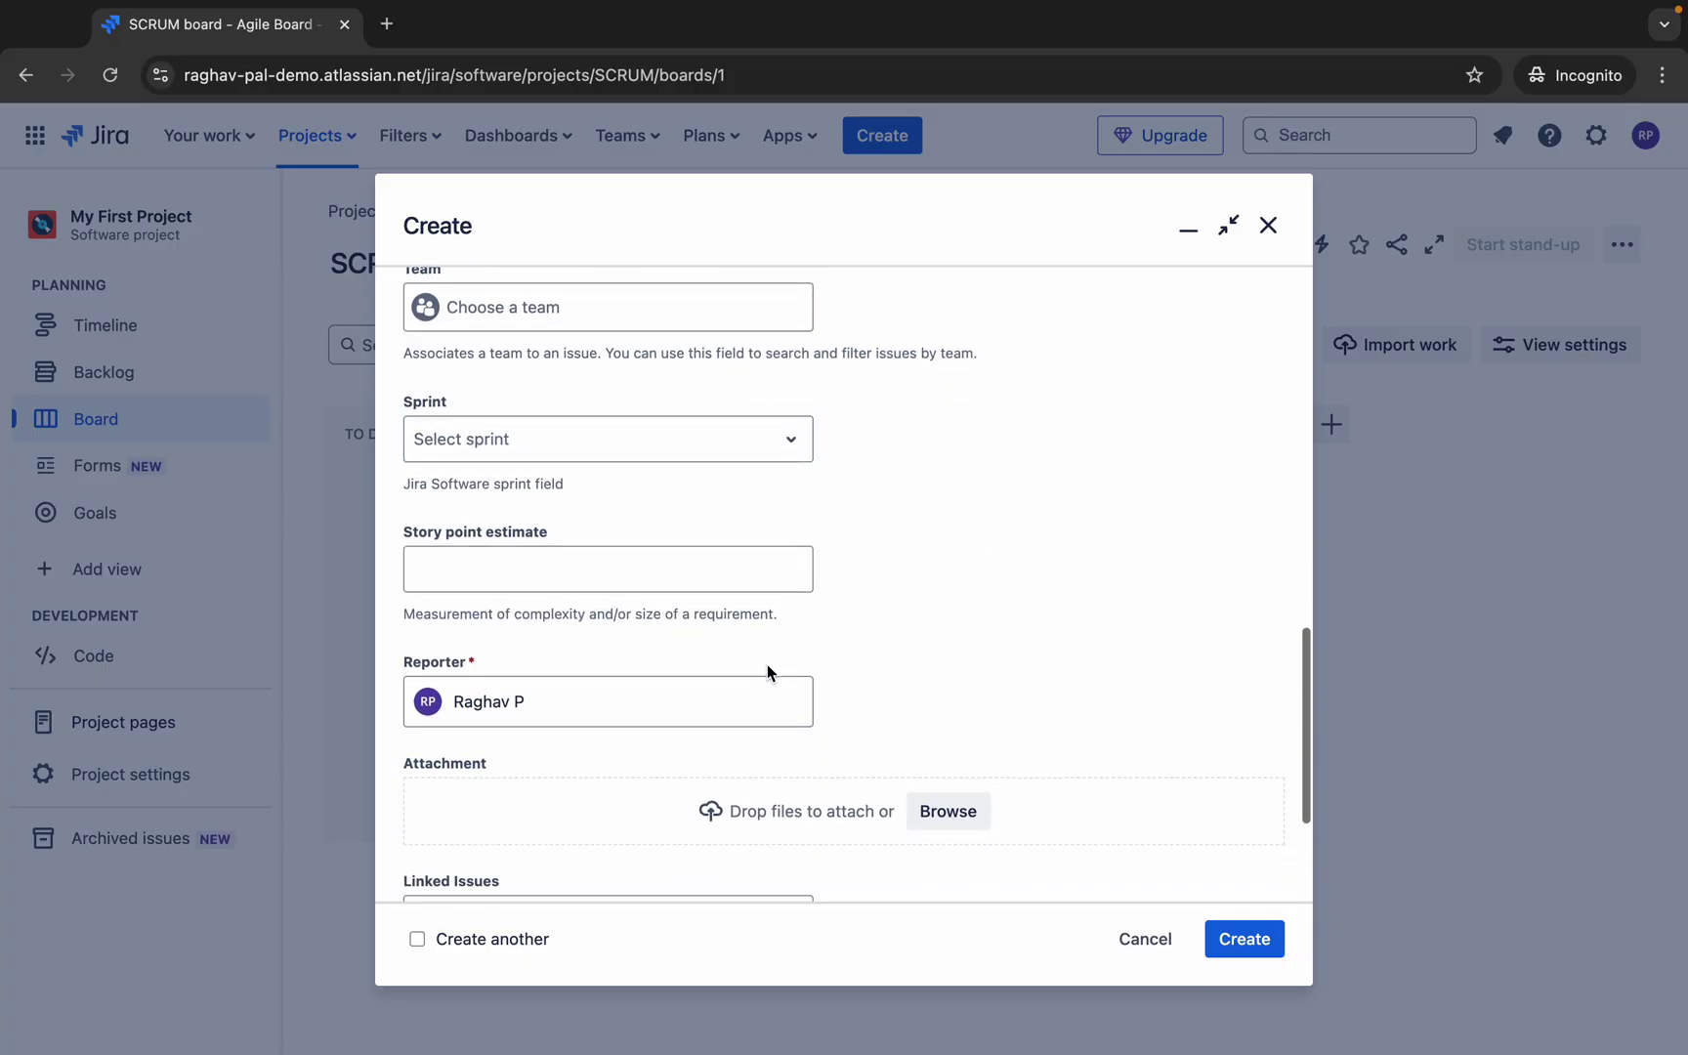
Try story point estimates of 1 and 2 for the new task after reading the field's help text.
left_click(645, 587)
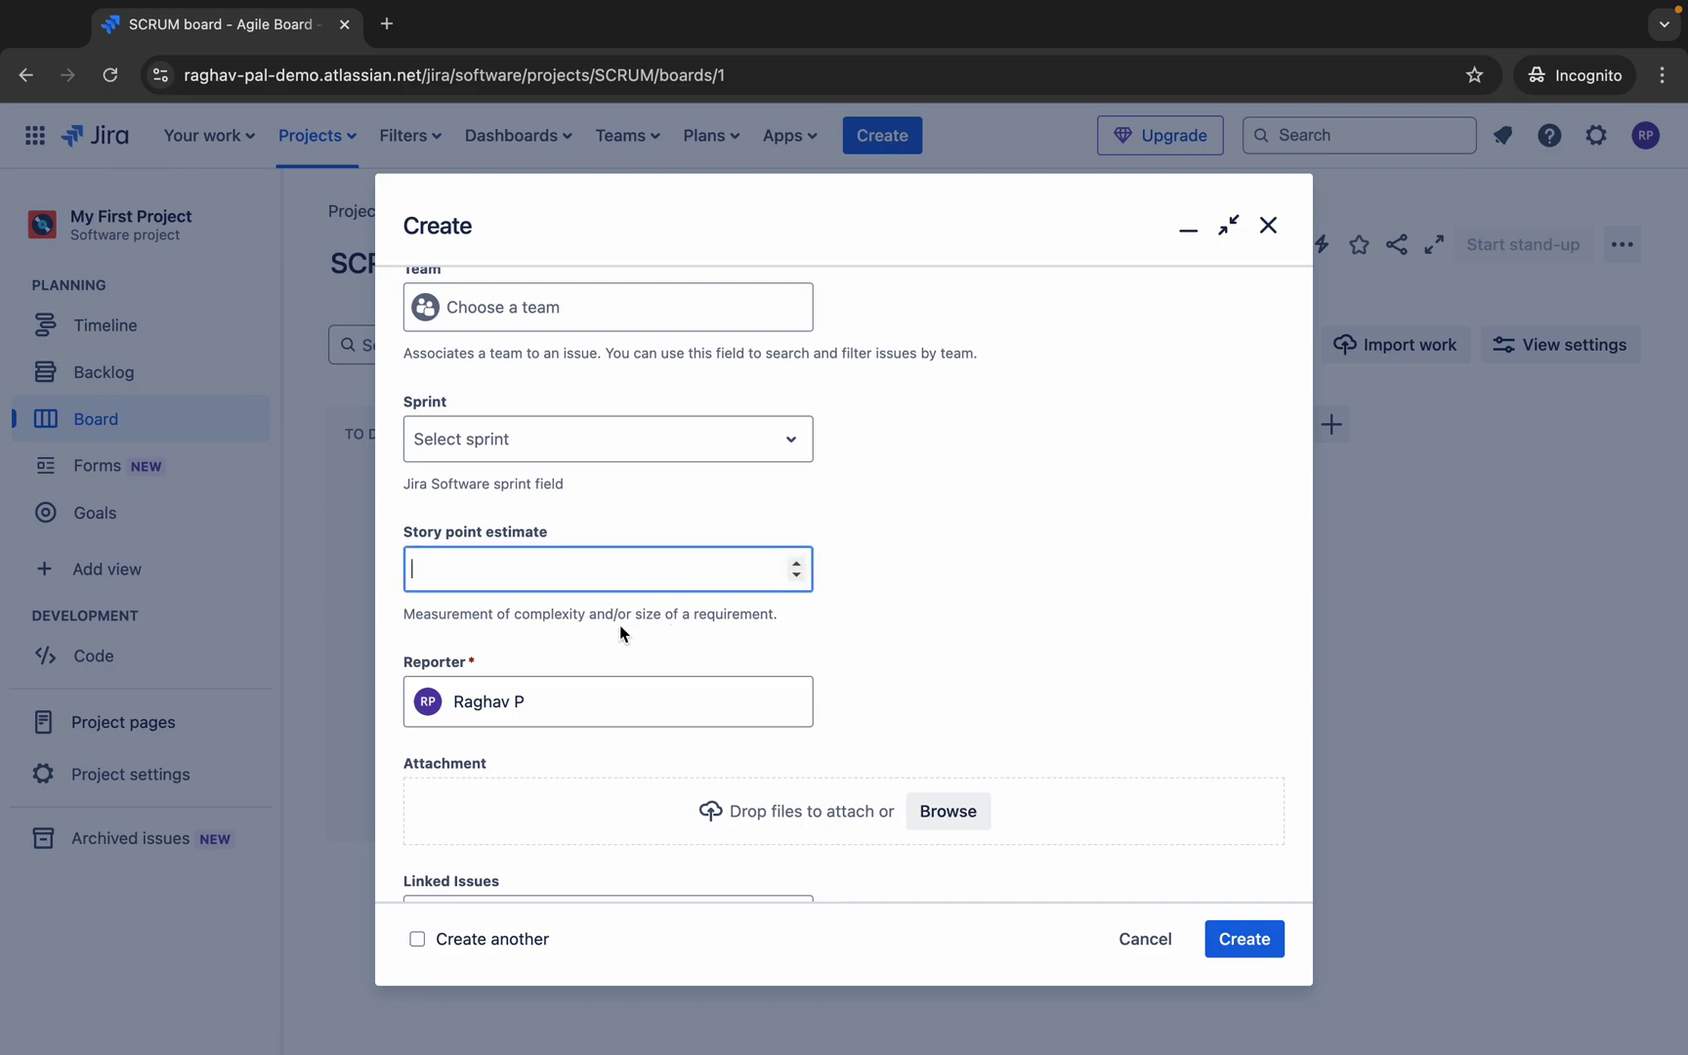
left_click_drag(510, 614, 688, 618)
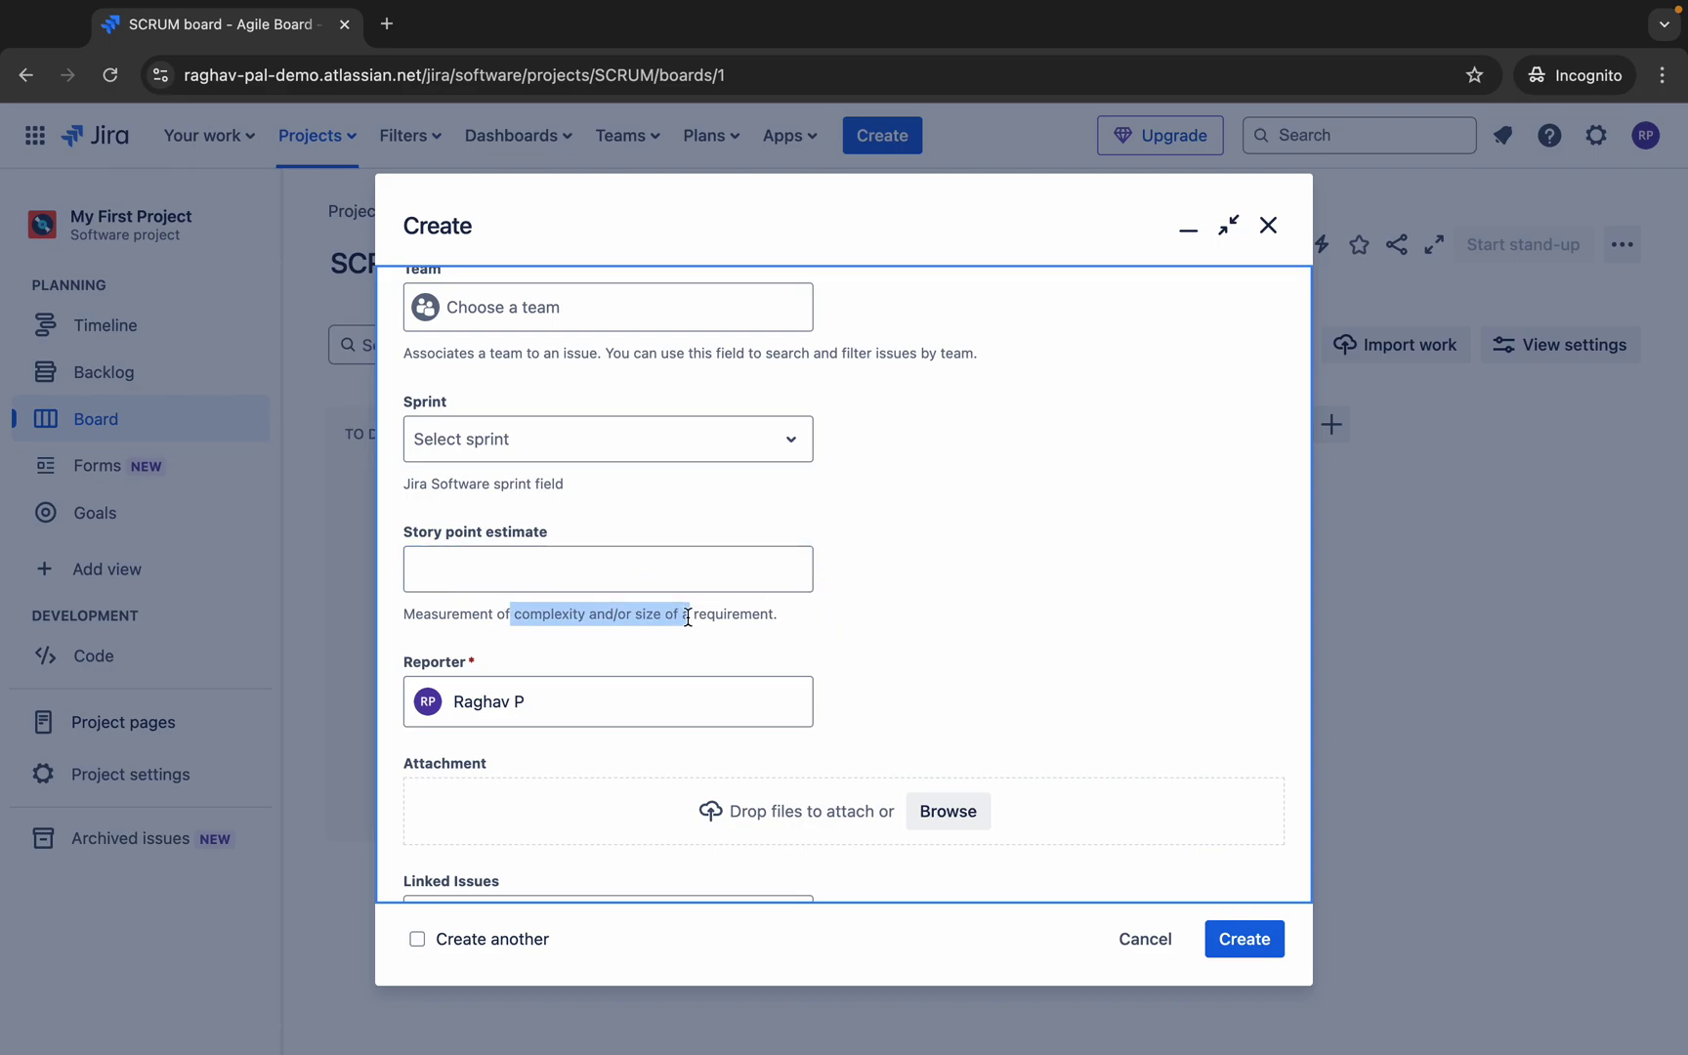
triple_click(687, 617)
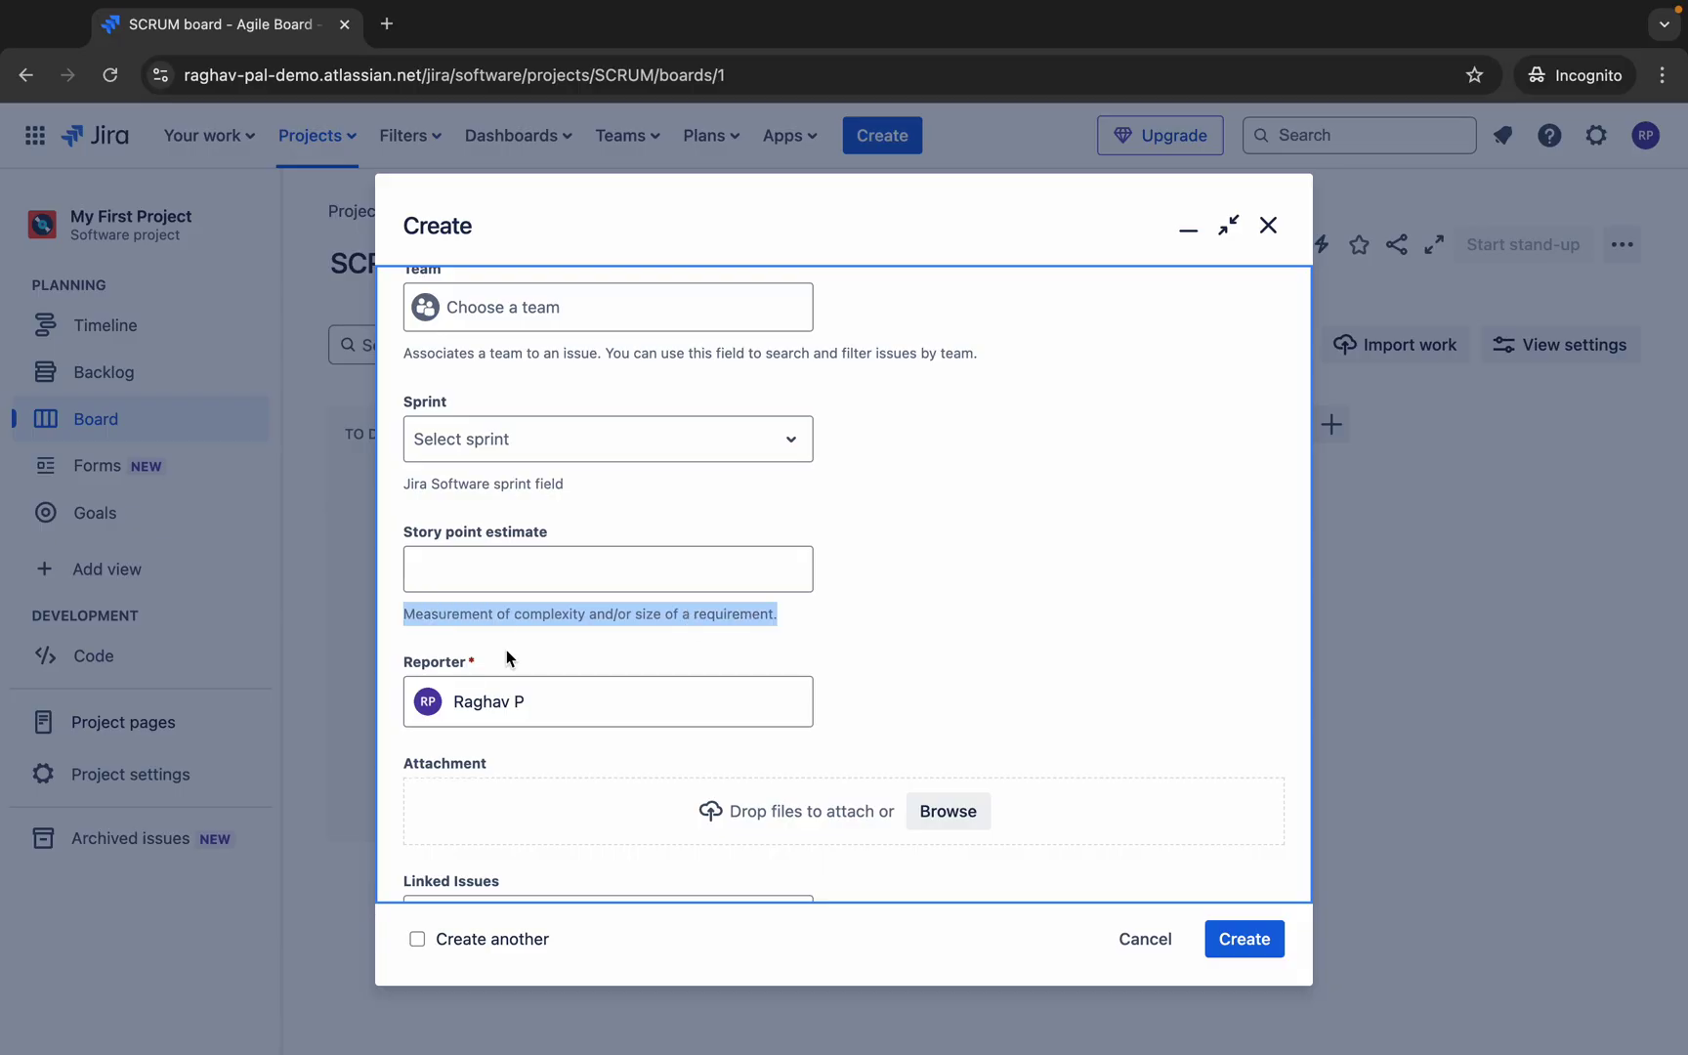
left_click(477, 575)
type("1")
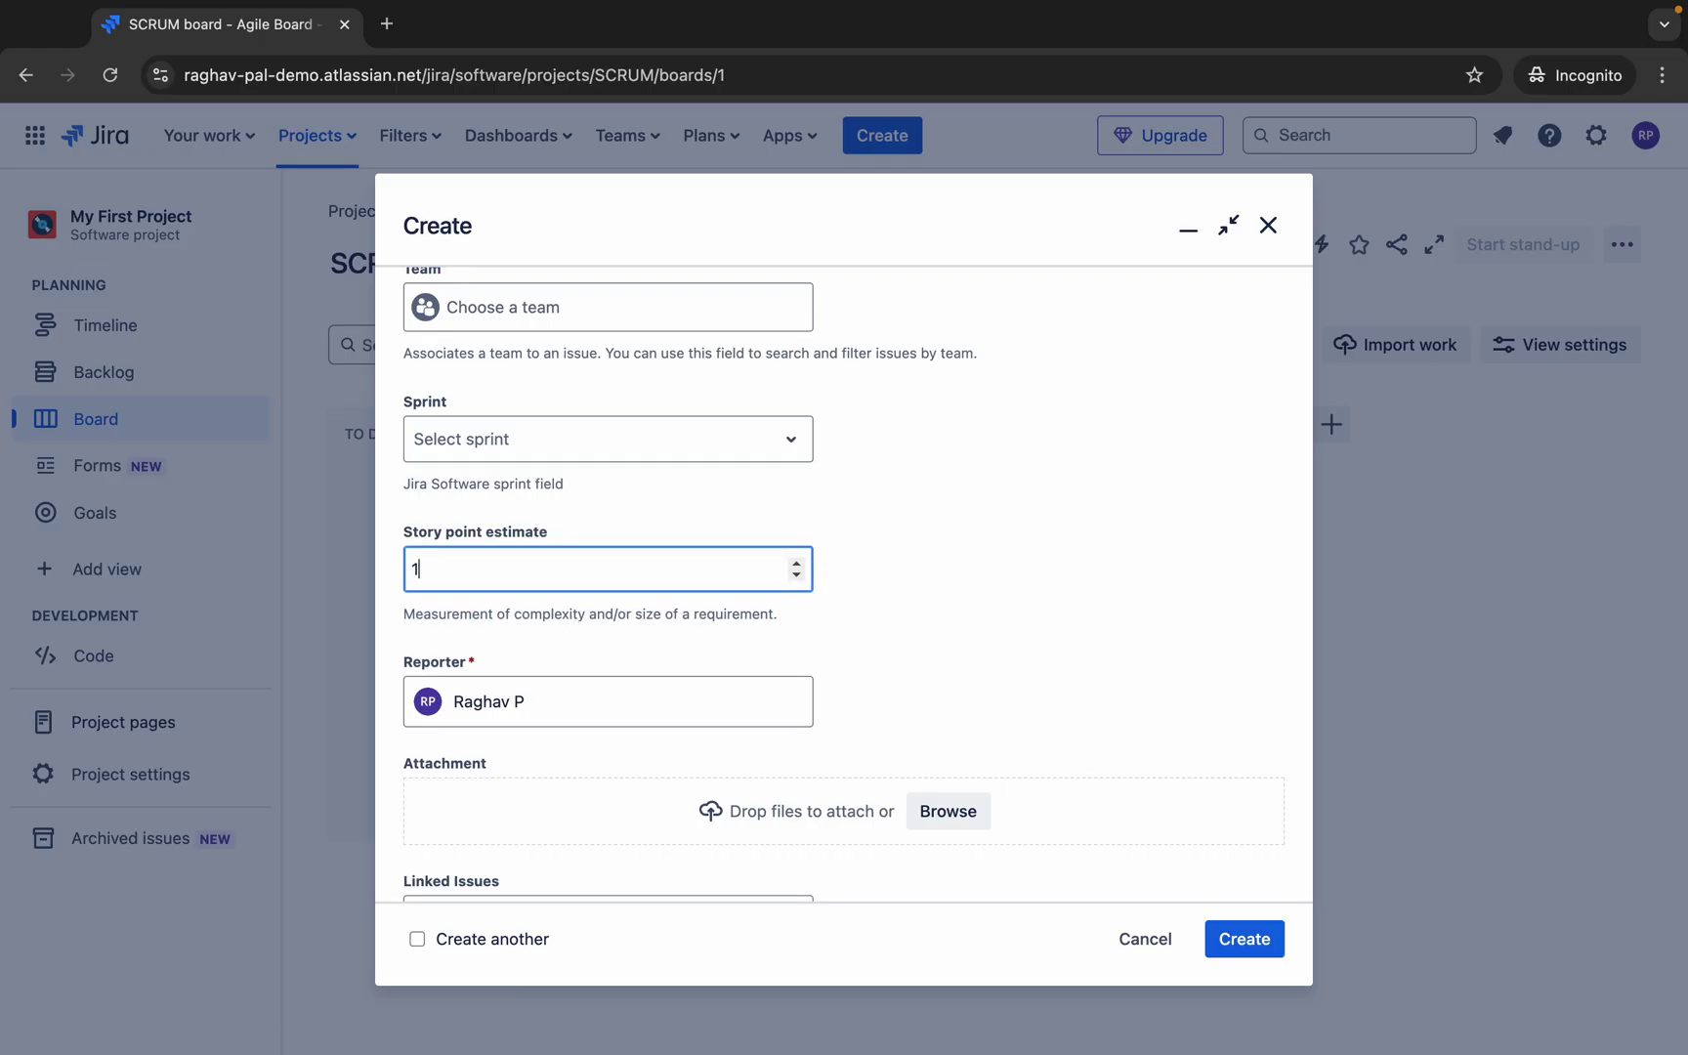
key("BackSpace")
type("2")
left_click(946, 611)
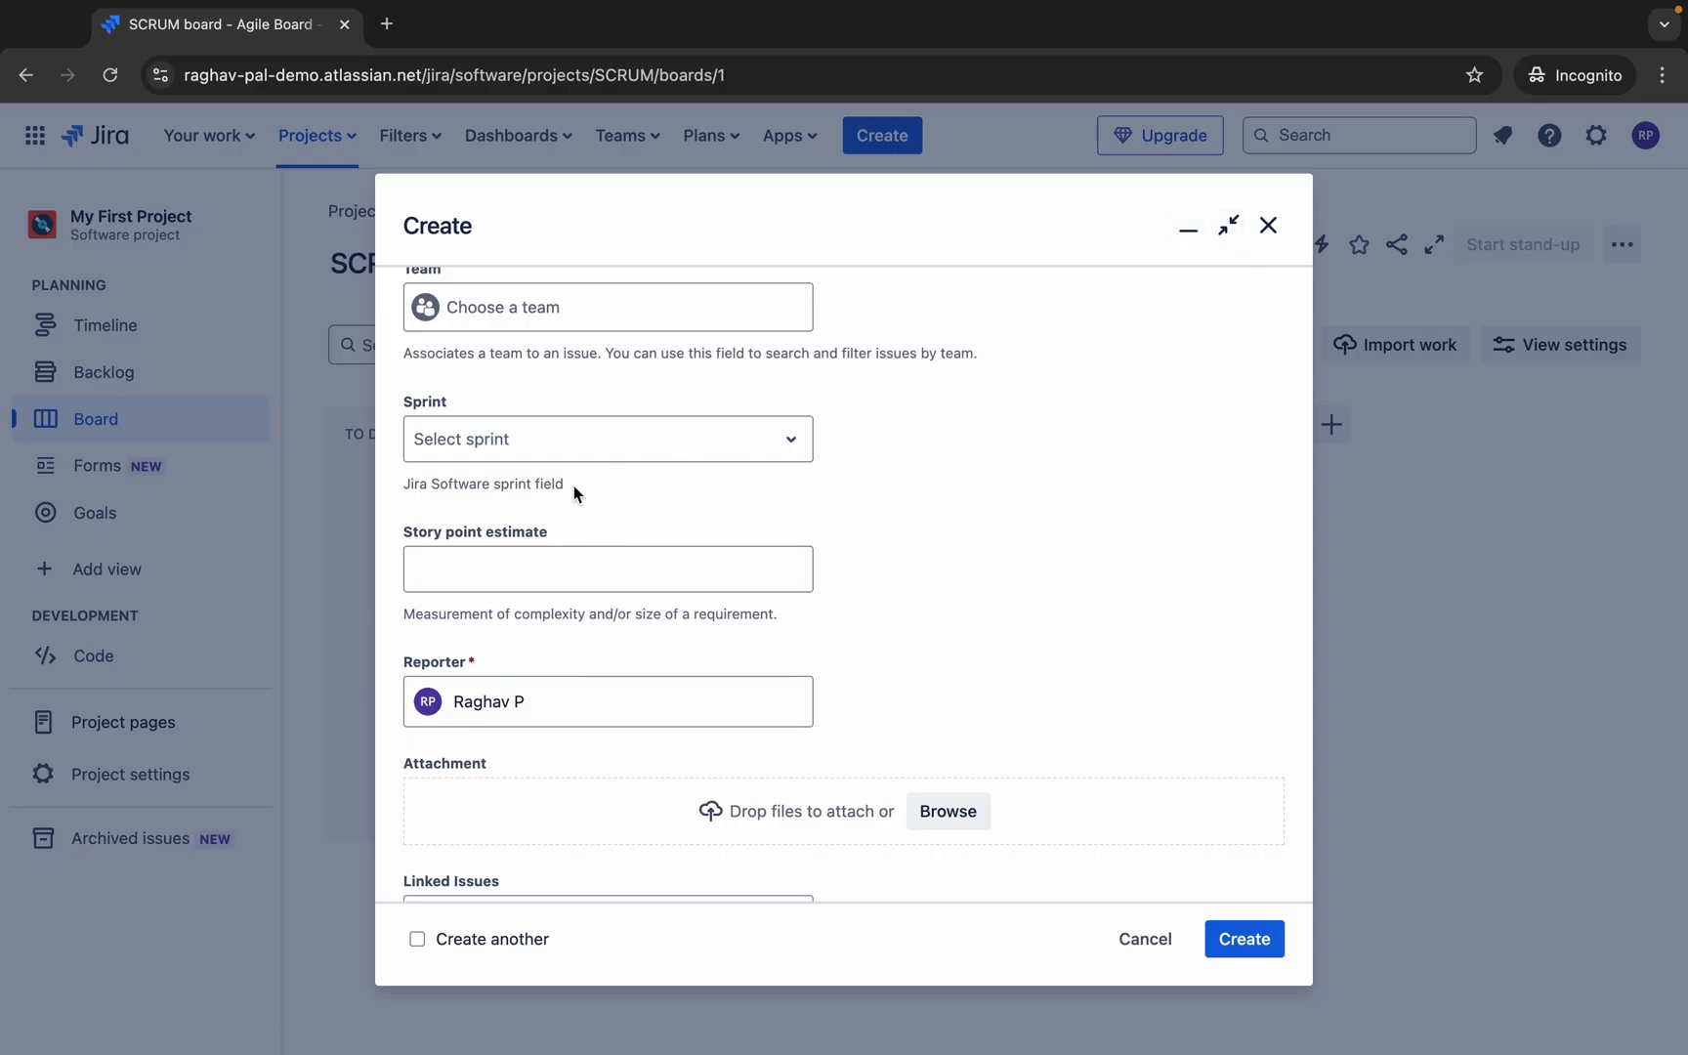
Discard the unsaved demo task and open Jira's issue settings.
left_click(1270, 228)
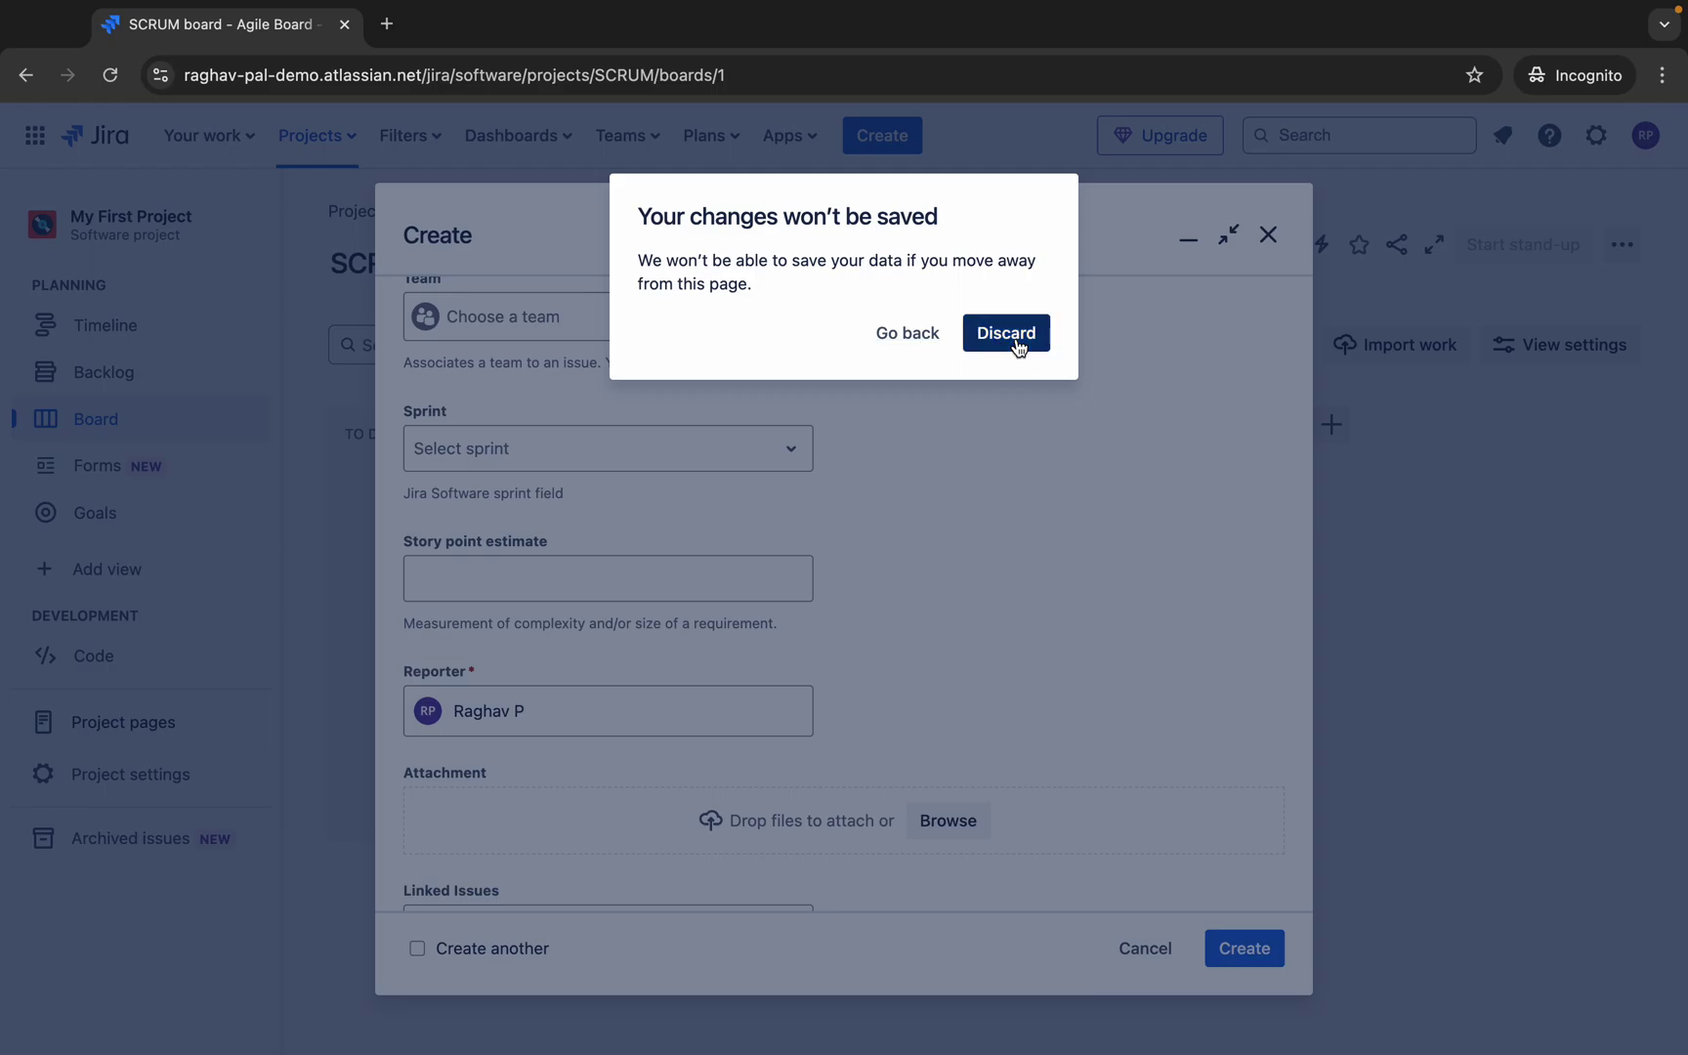
left_click(1017, 347)
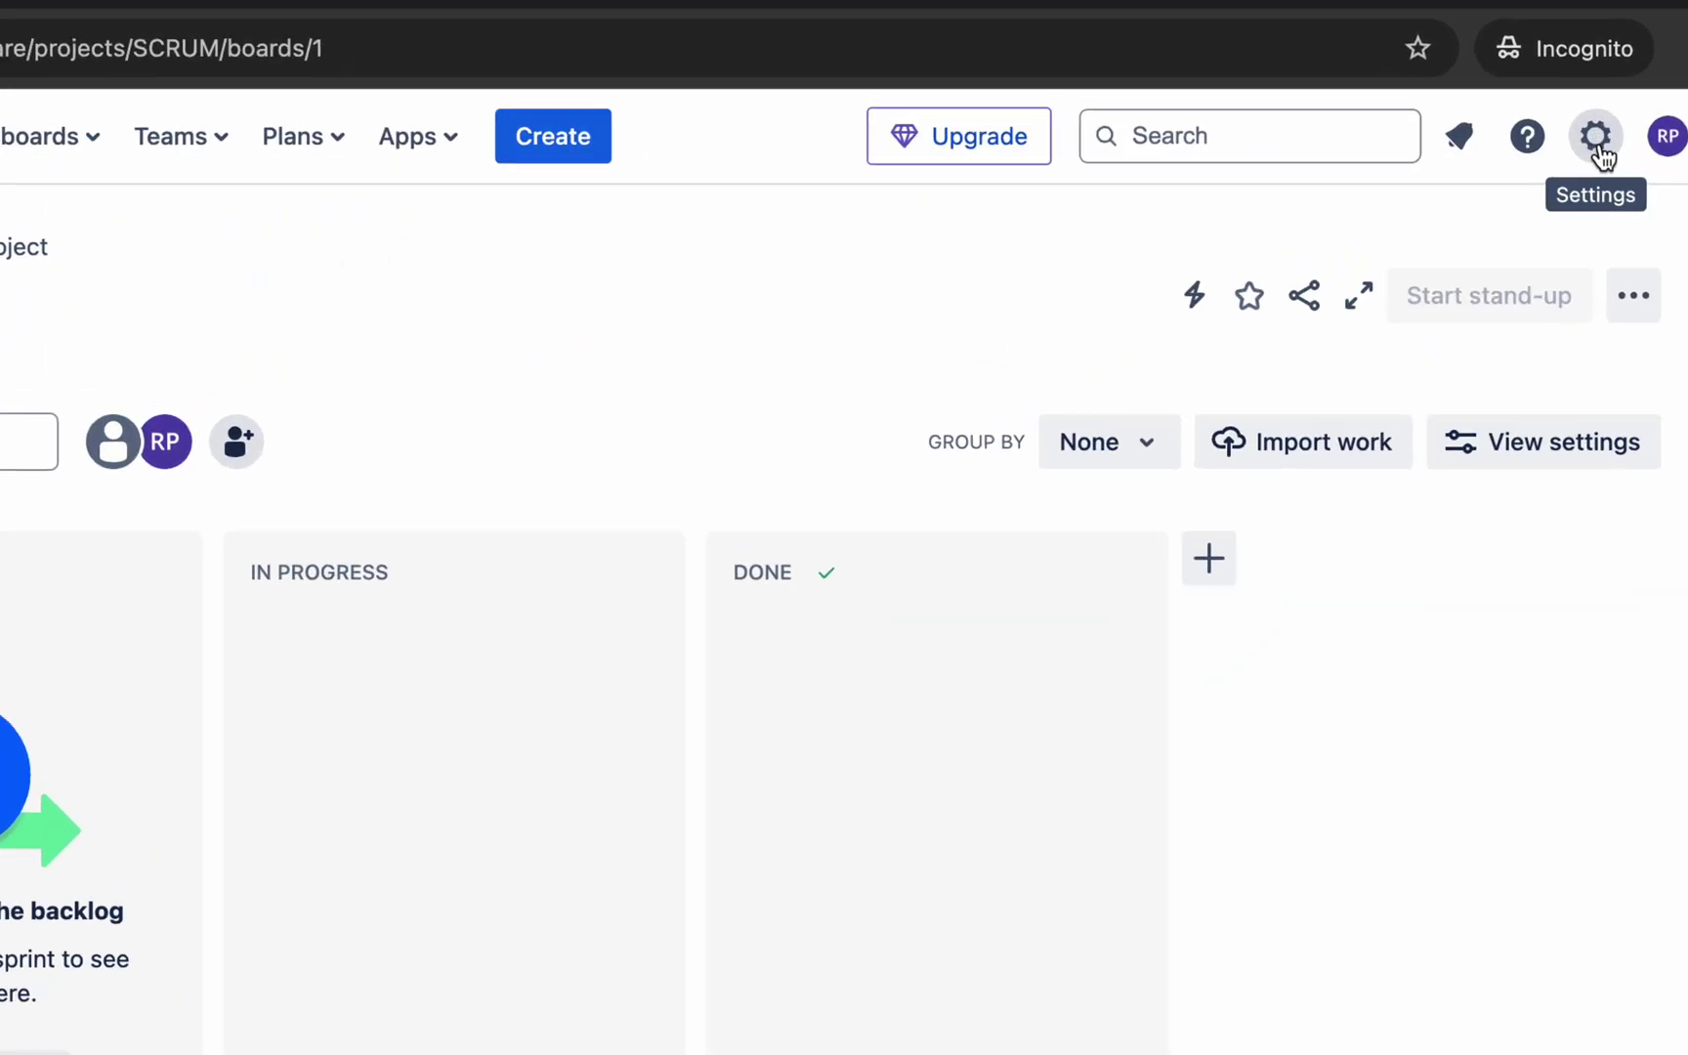
left_click(1598, 145)
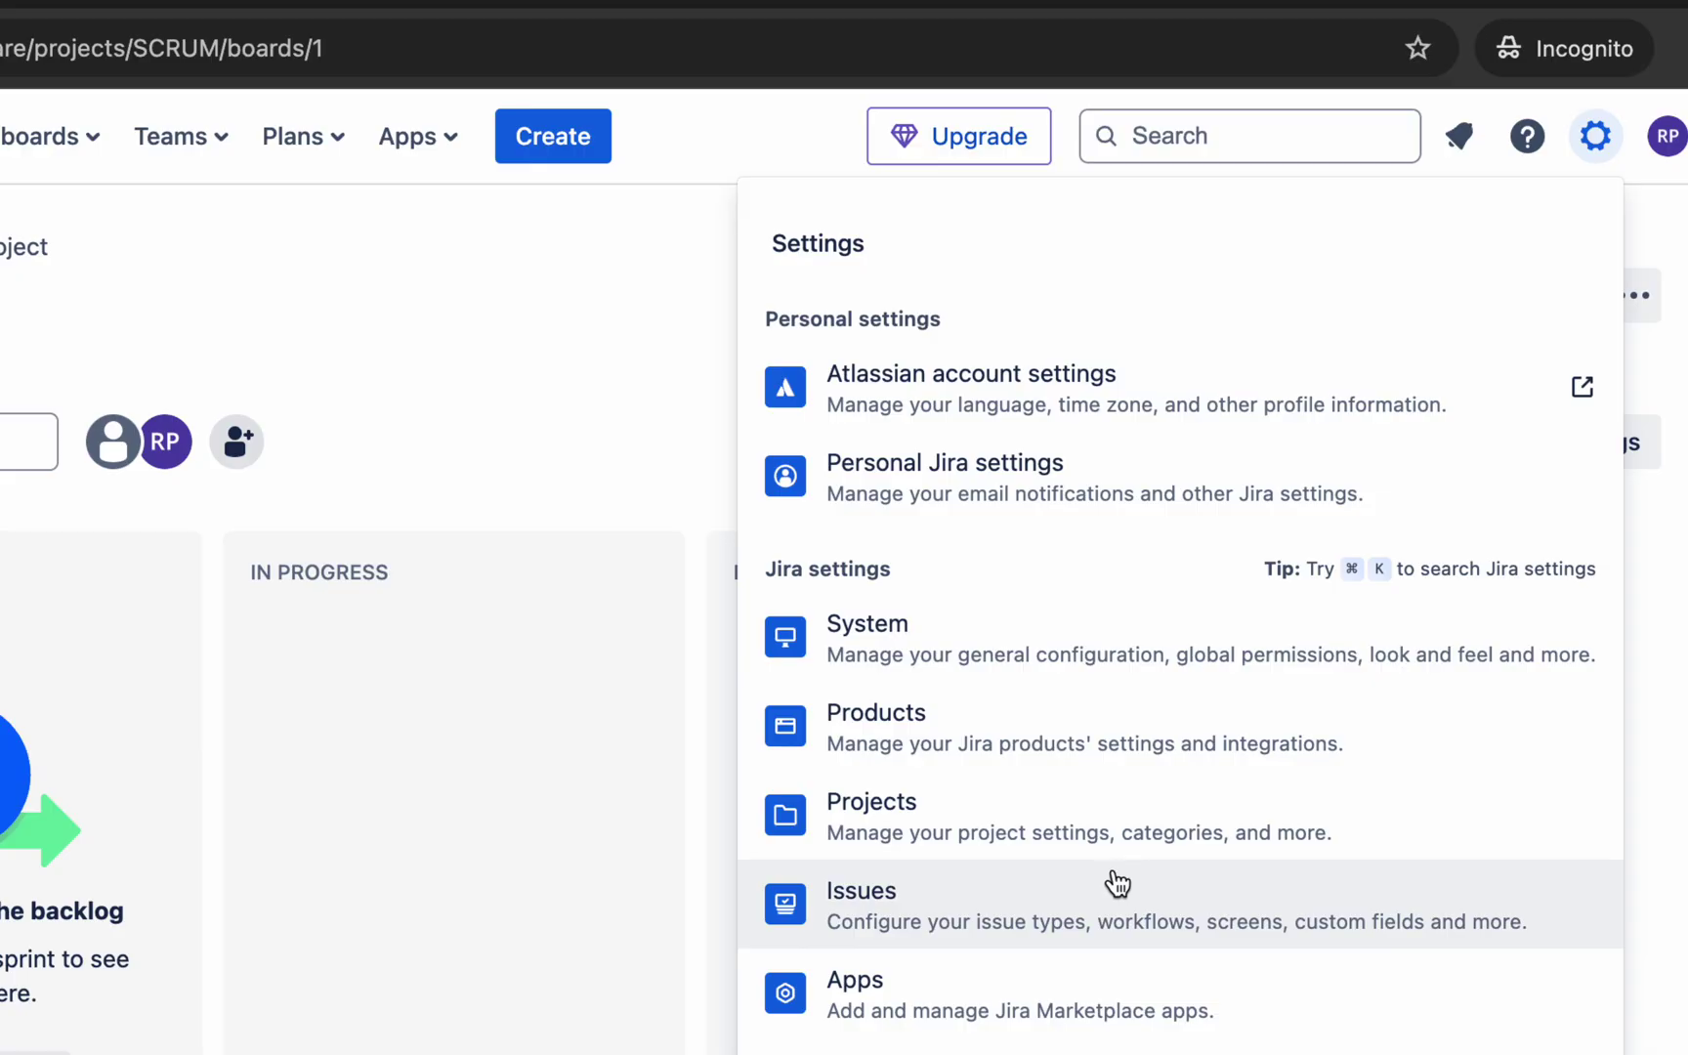
left_click(1086, 901)
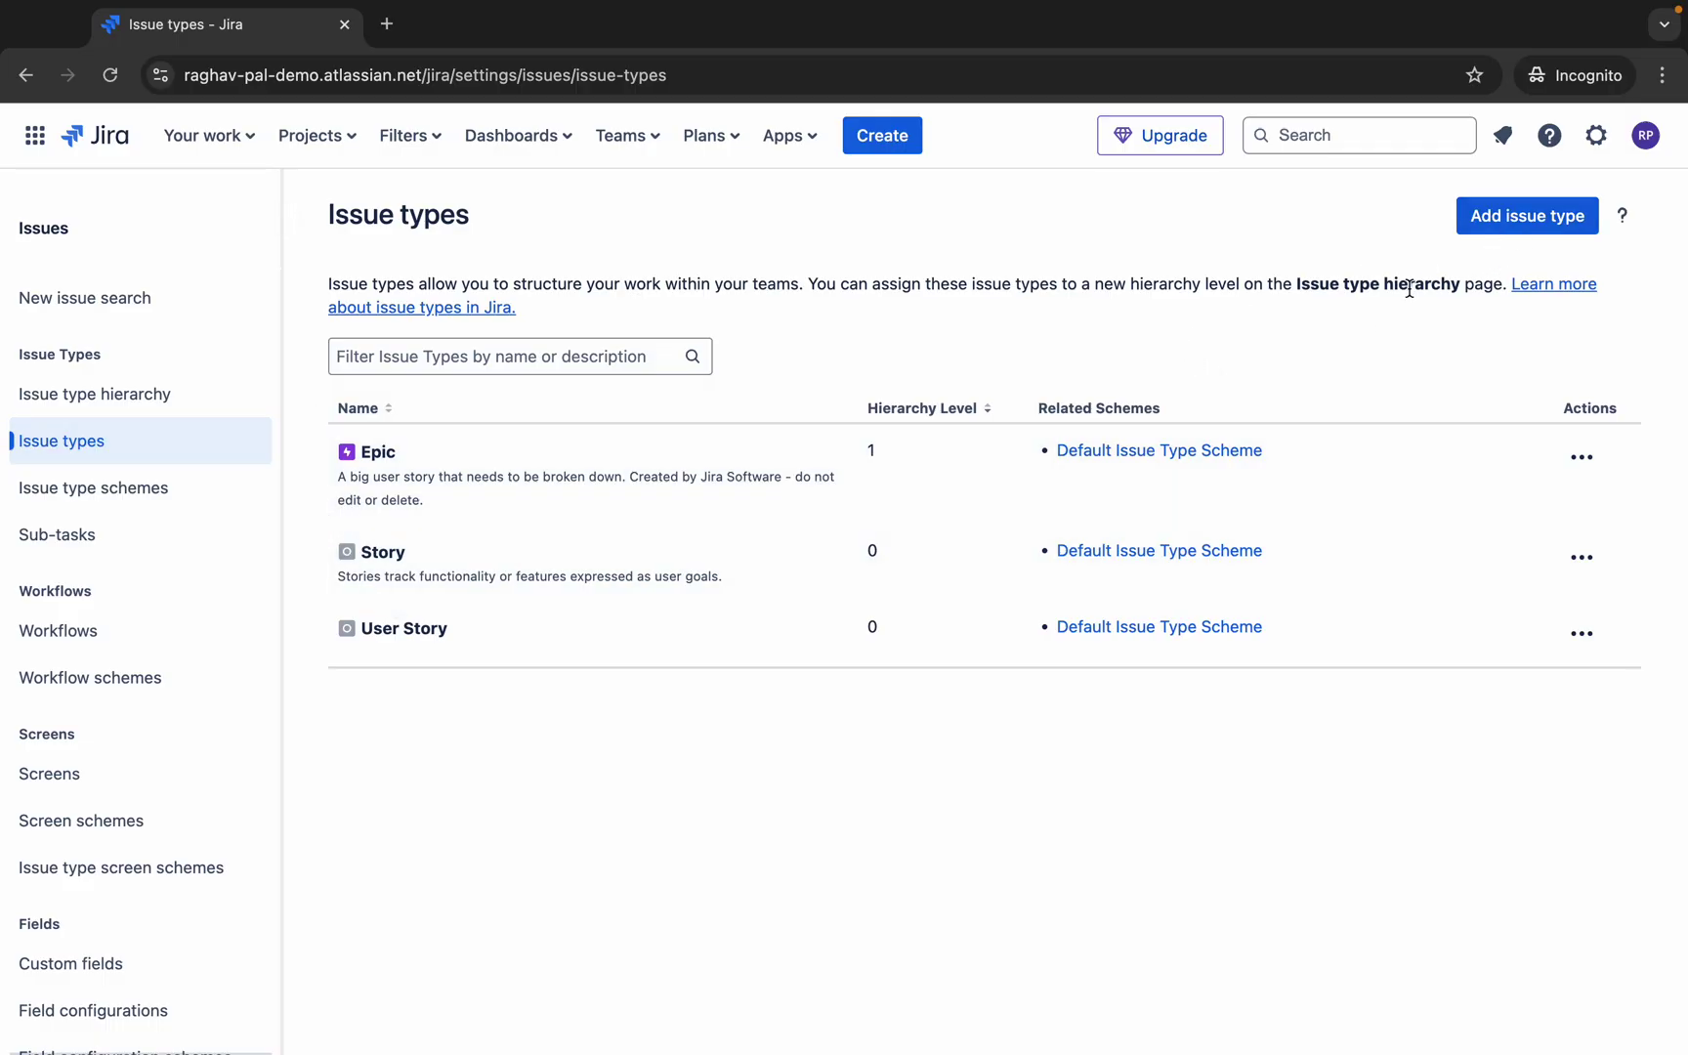
left_click(1497, 239)
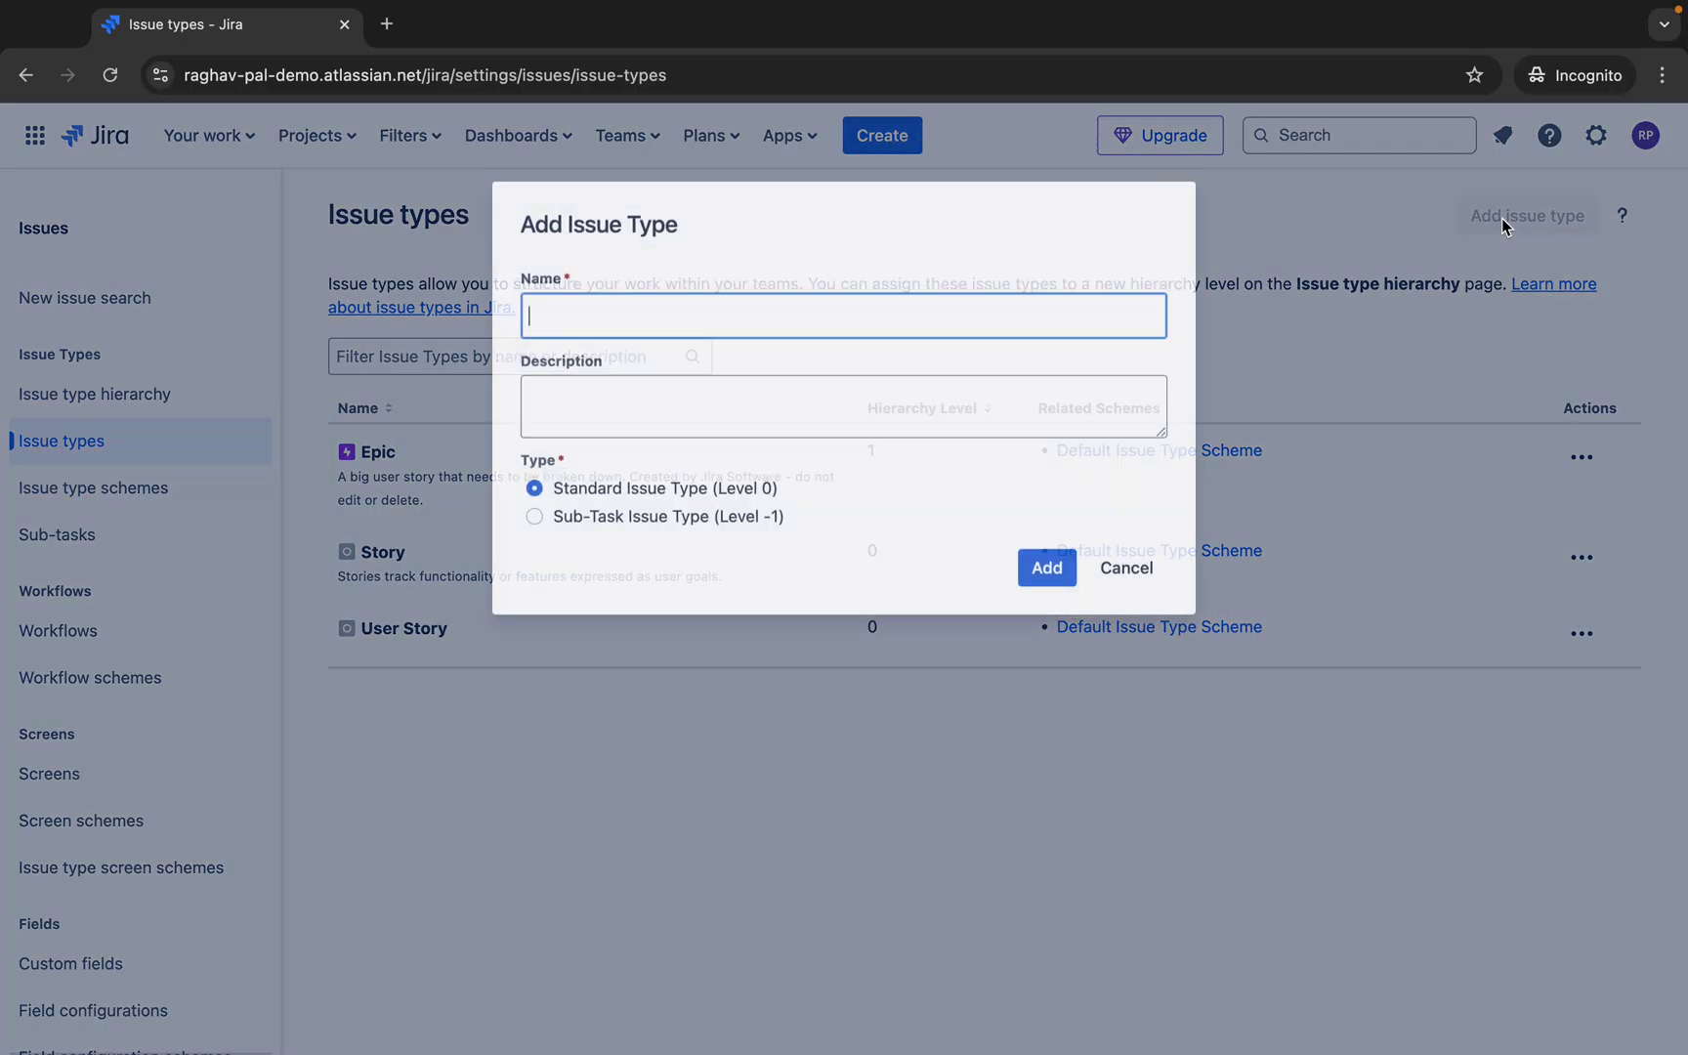
type("bu")
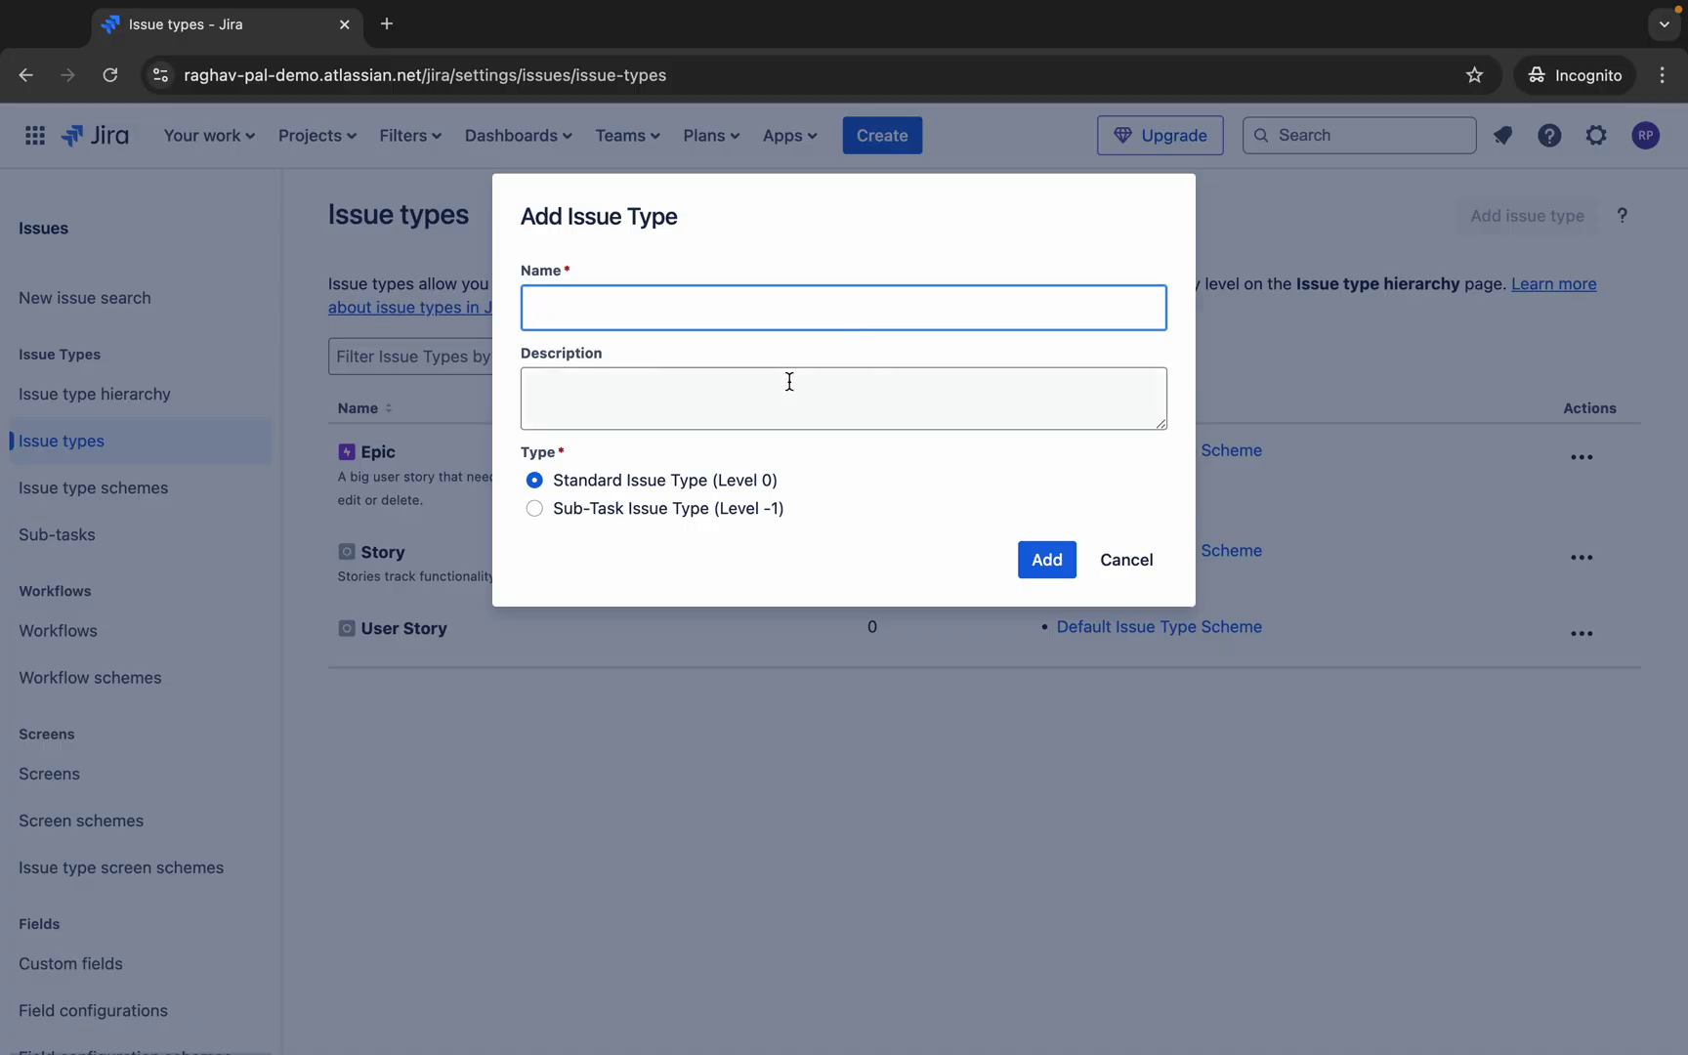
left_click(1124, 560)
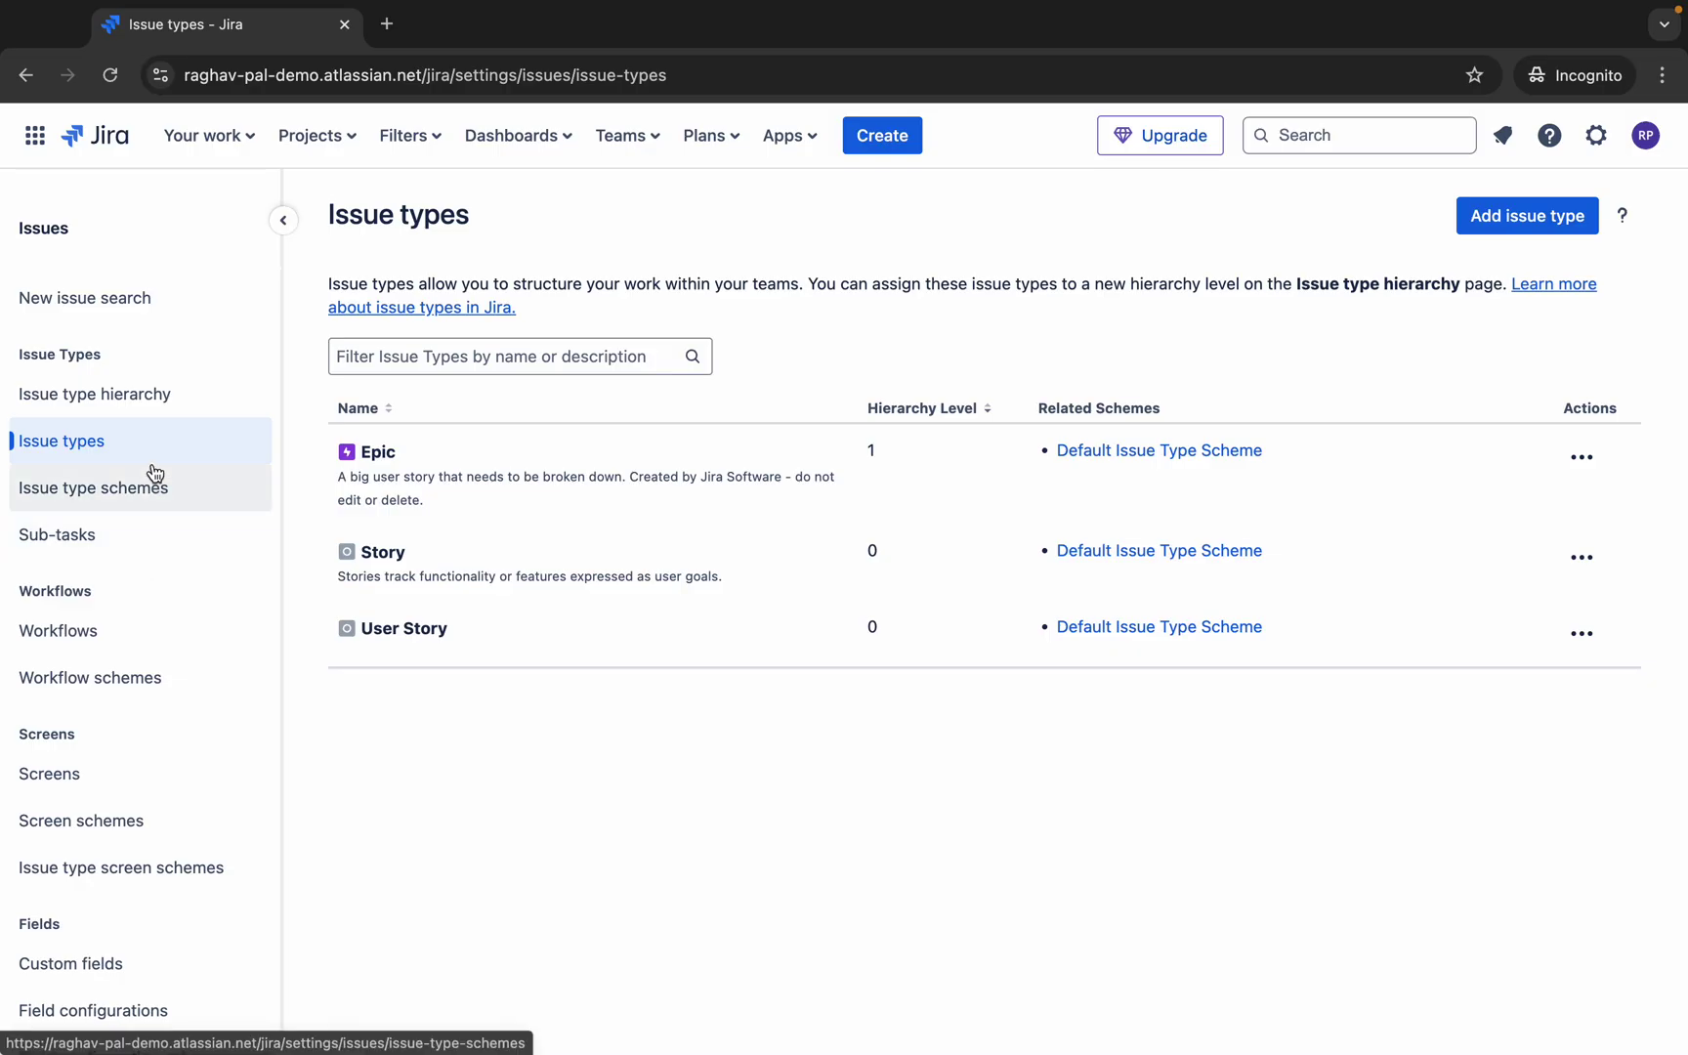
Find the Story Points field in the Default Field Configuration by searching for "story" and open it for editing.
scroll(86, 797, "down", 3)
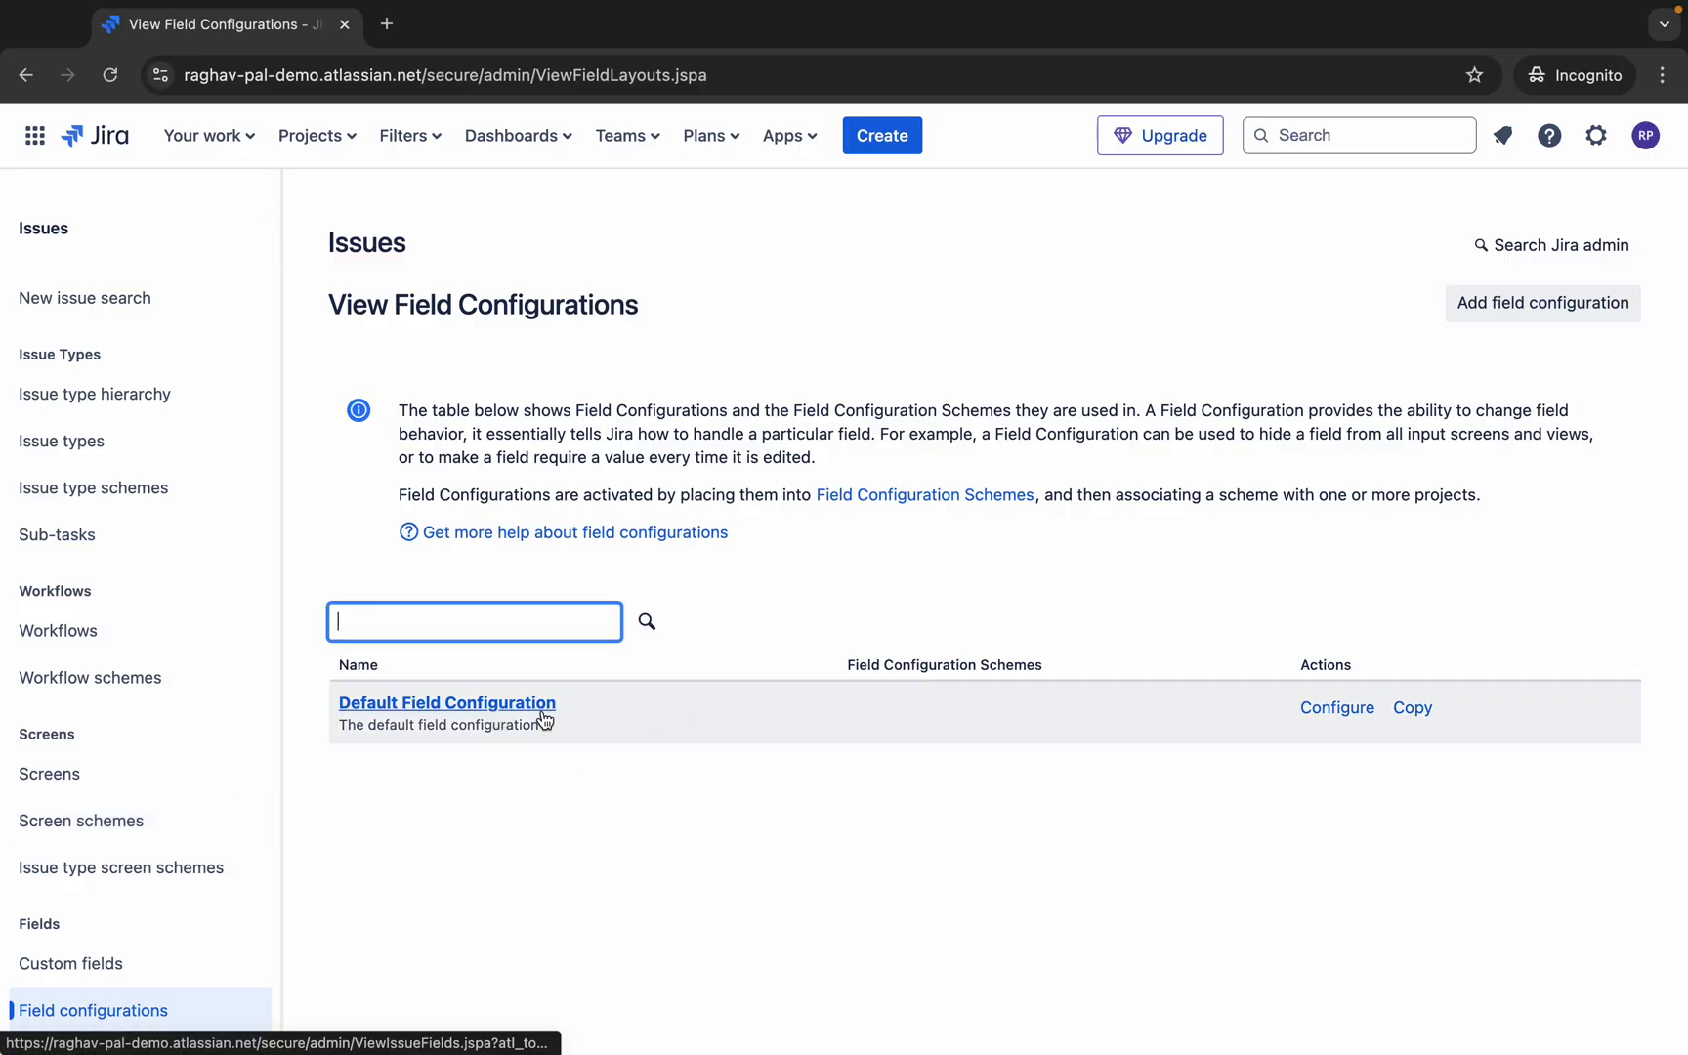
left_click(505, 713)
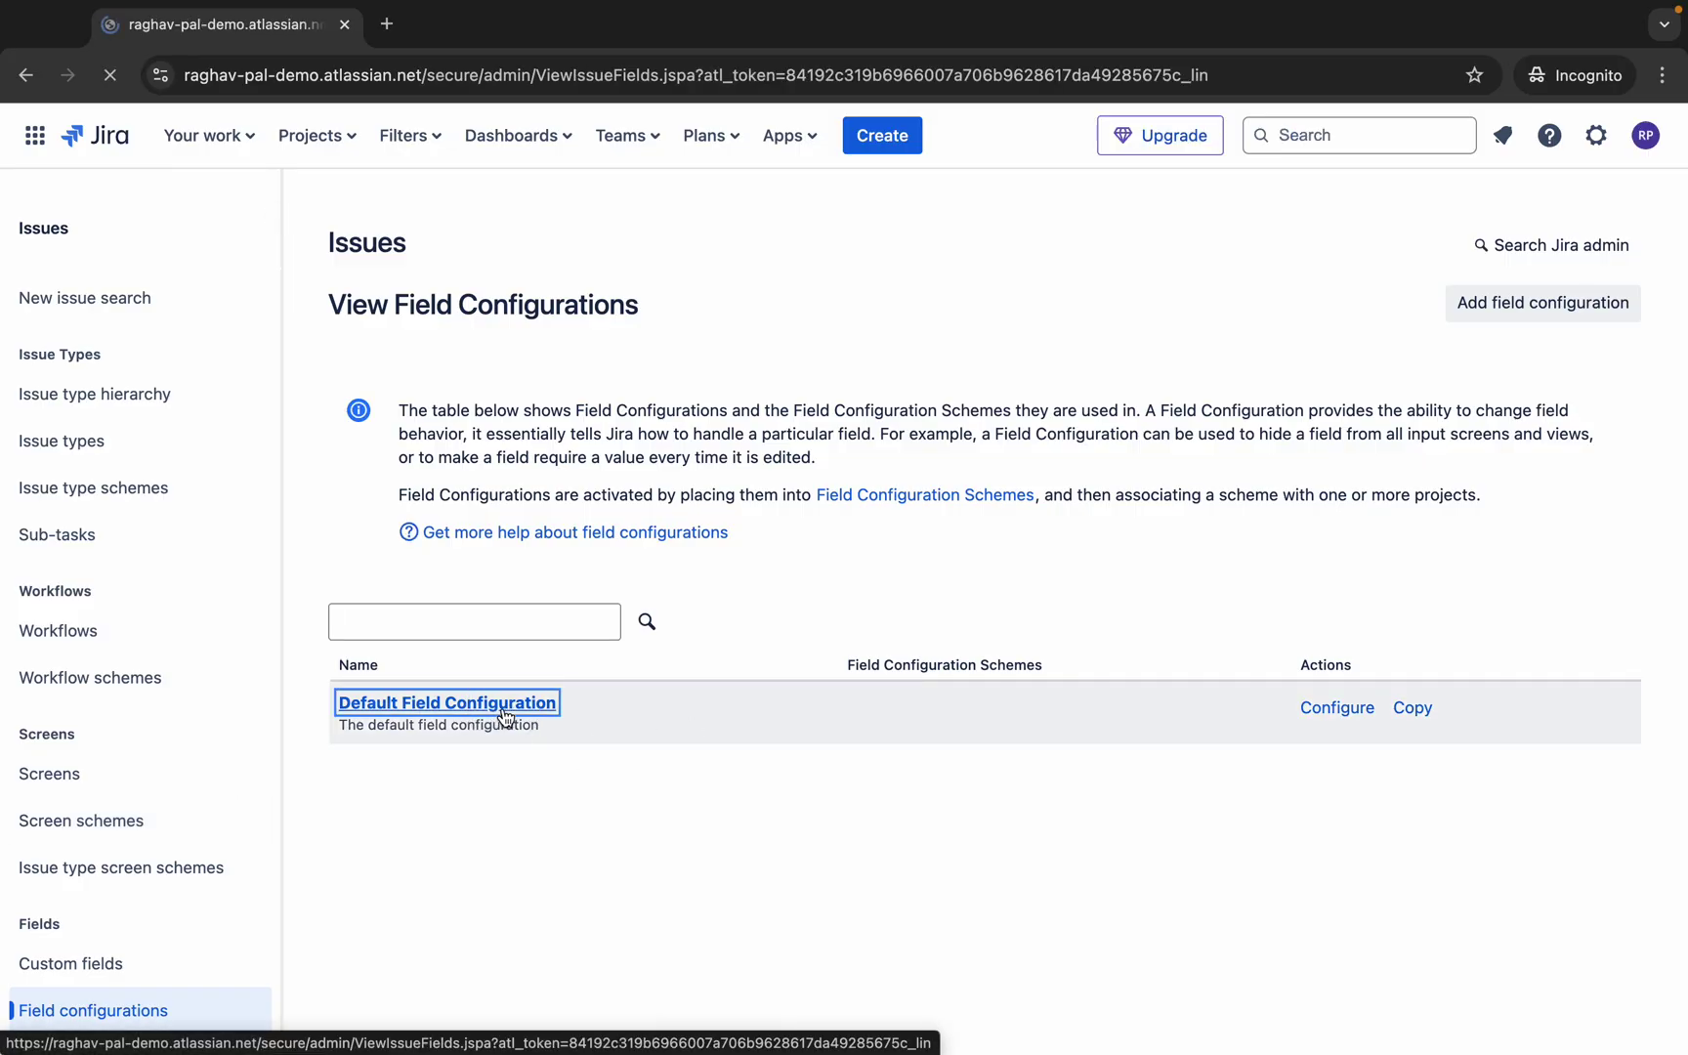
key("ctrl+f")
type("story")
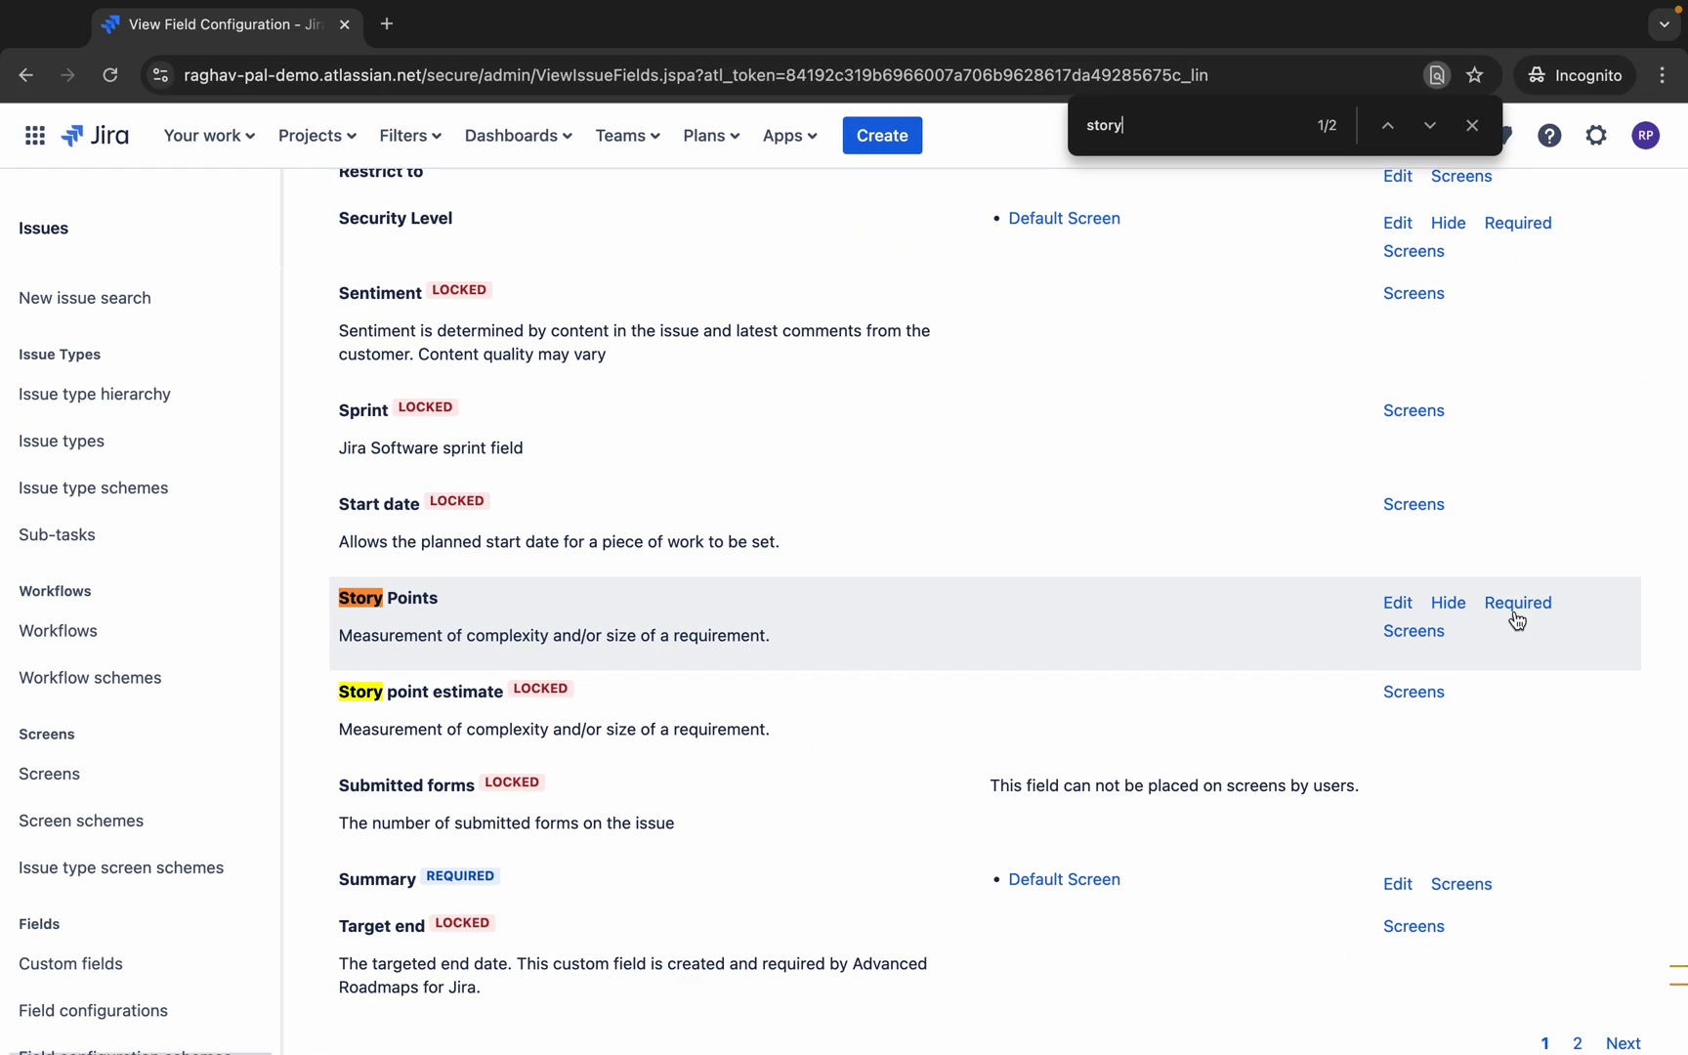
left_click(1405, 608)
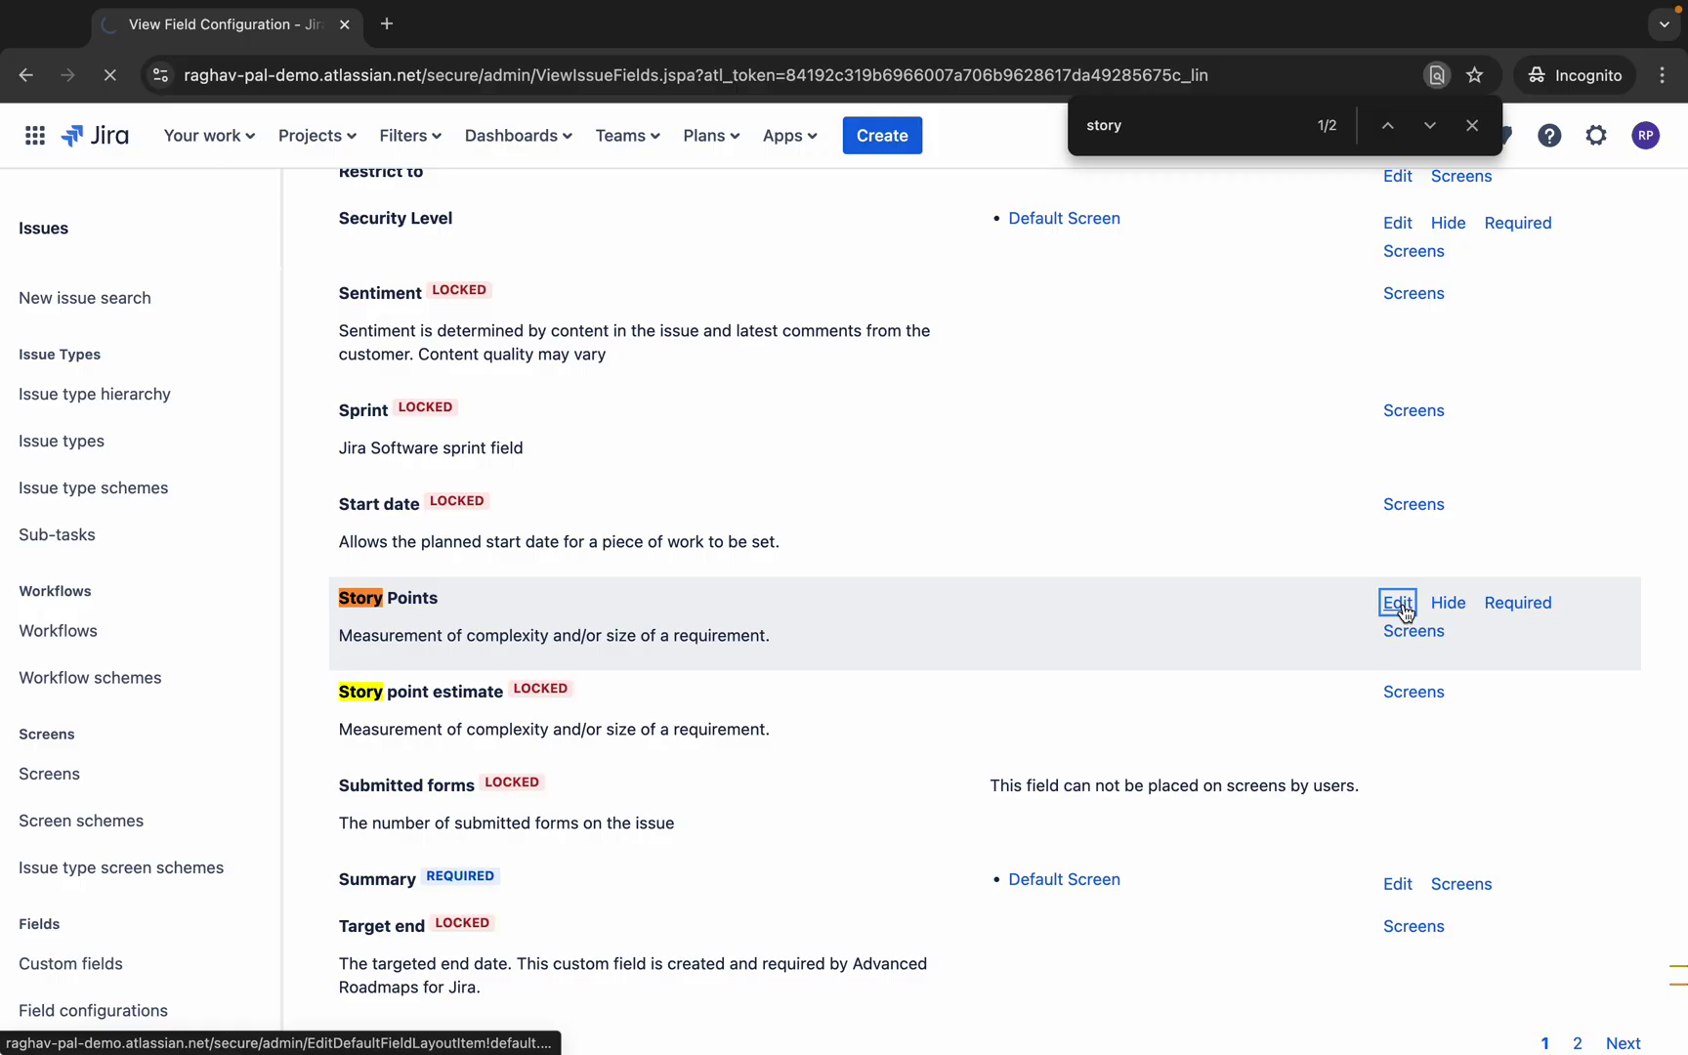
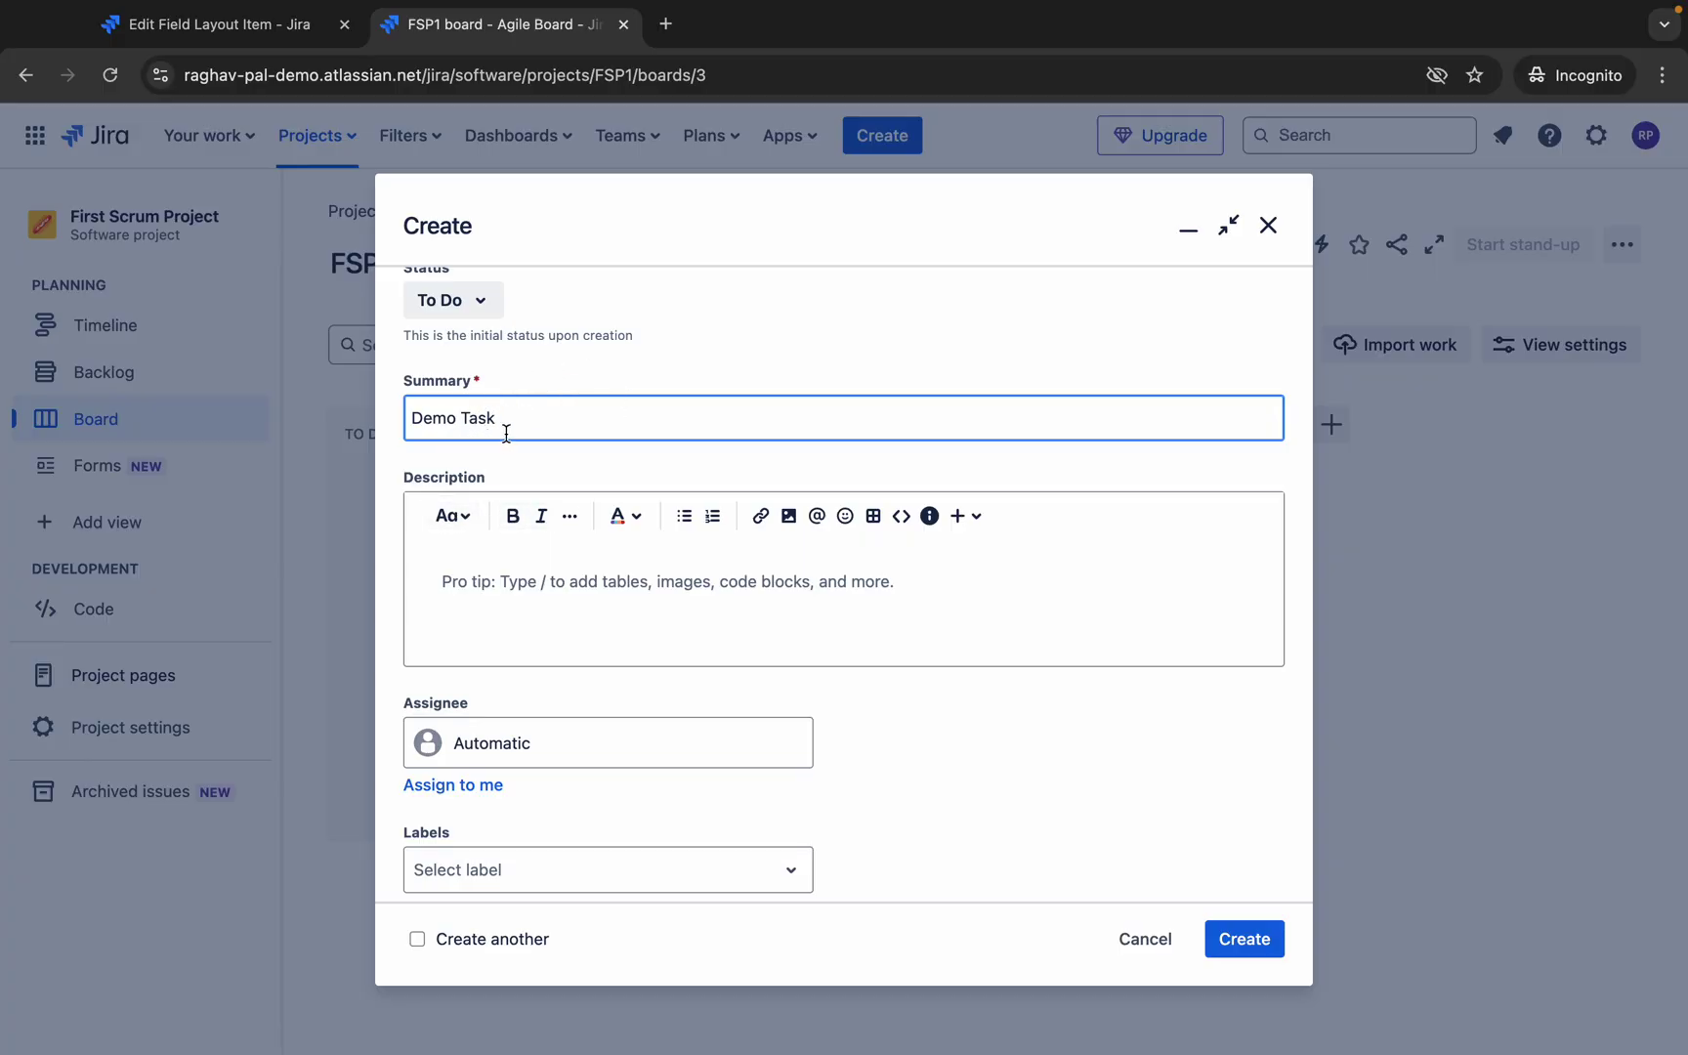
Enter the description "this is a demo task" for the Demo Task in First Scrum Project and assign it to yourself.
left_click(480, 586)
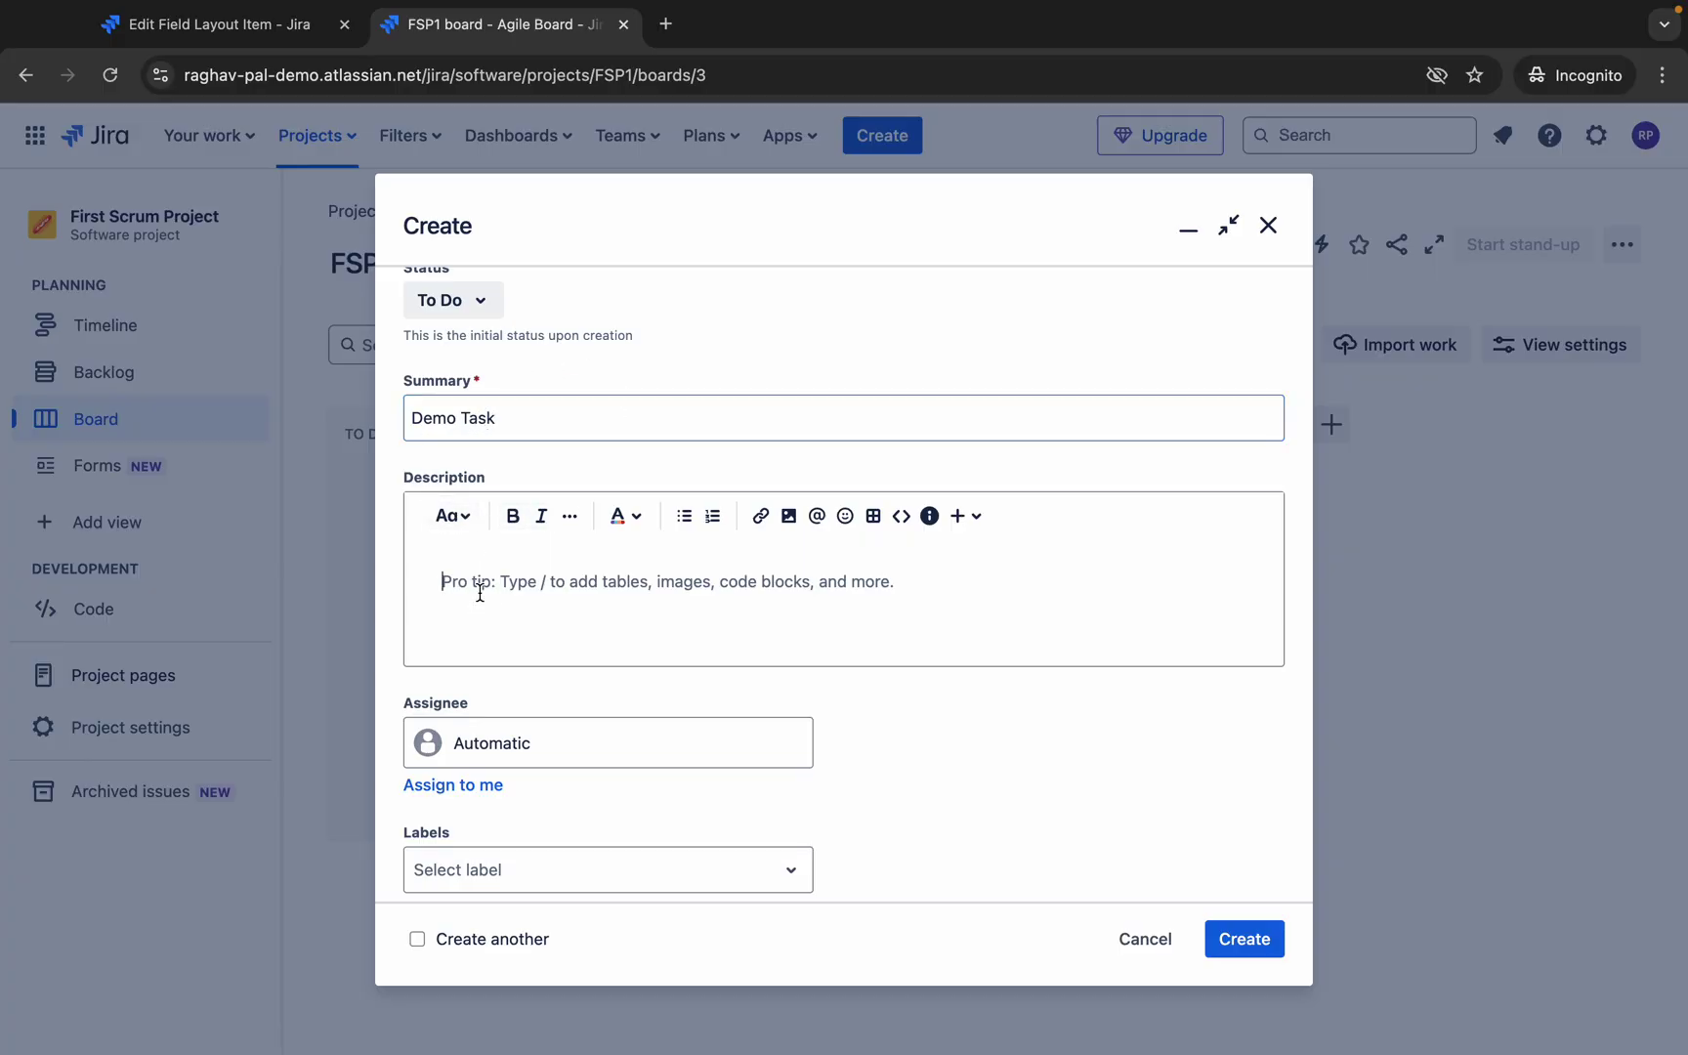
type("this is a demo task")
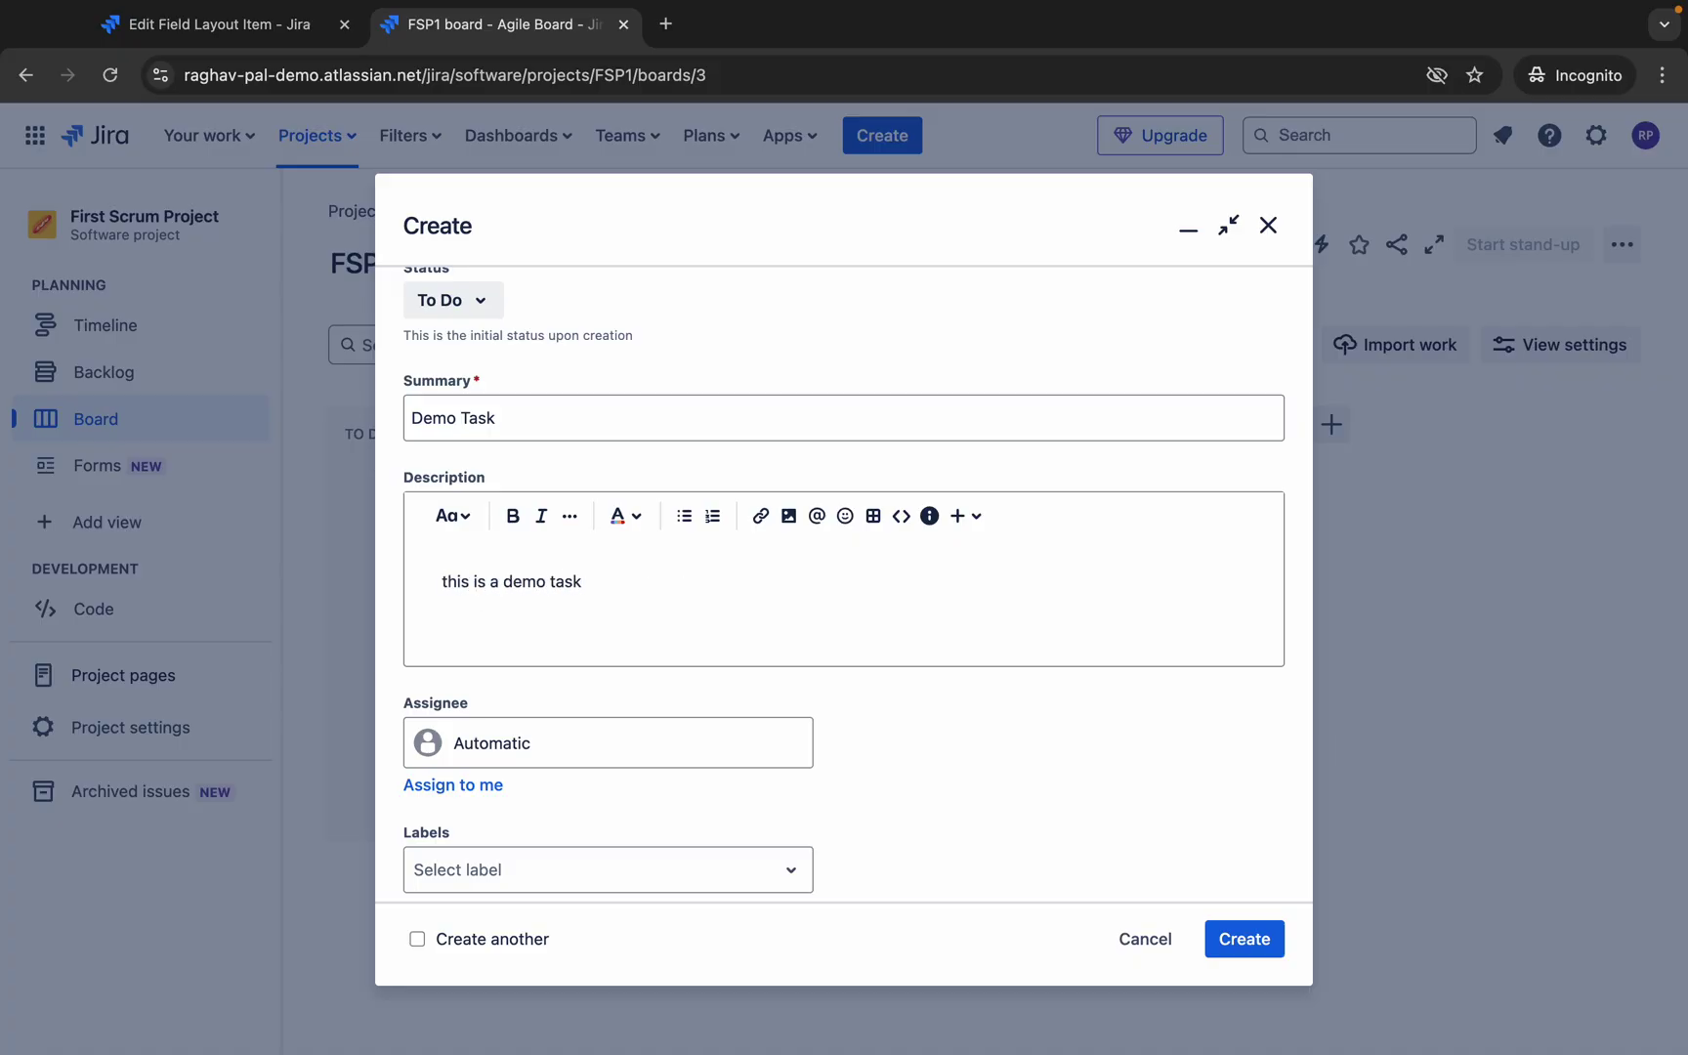
scroll(566, 616, "down", 5)
left_click(484, 427)
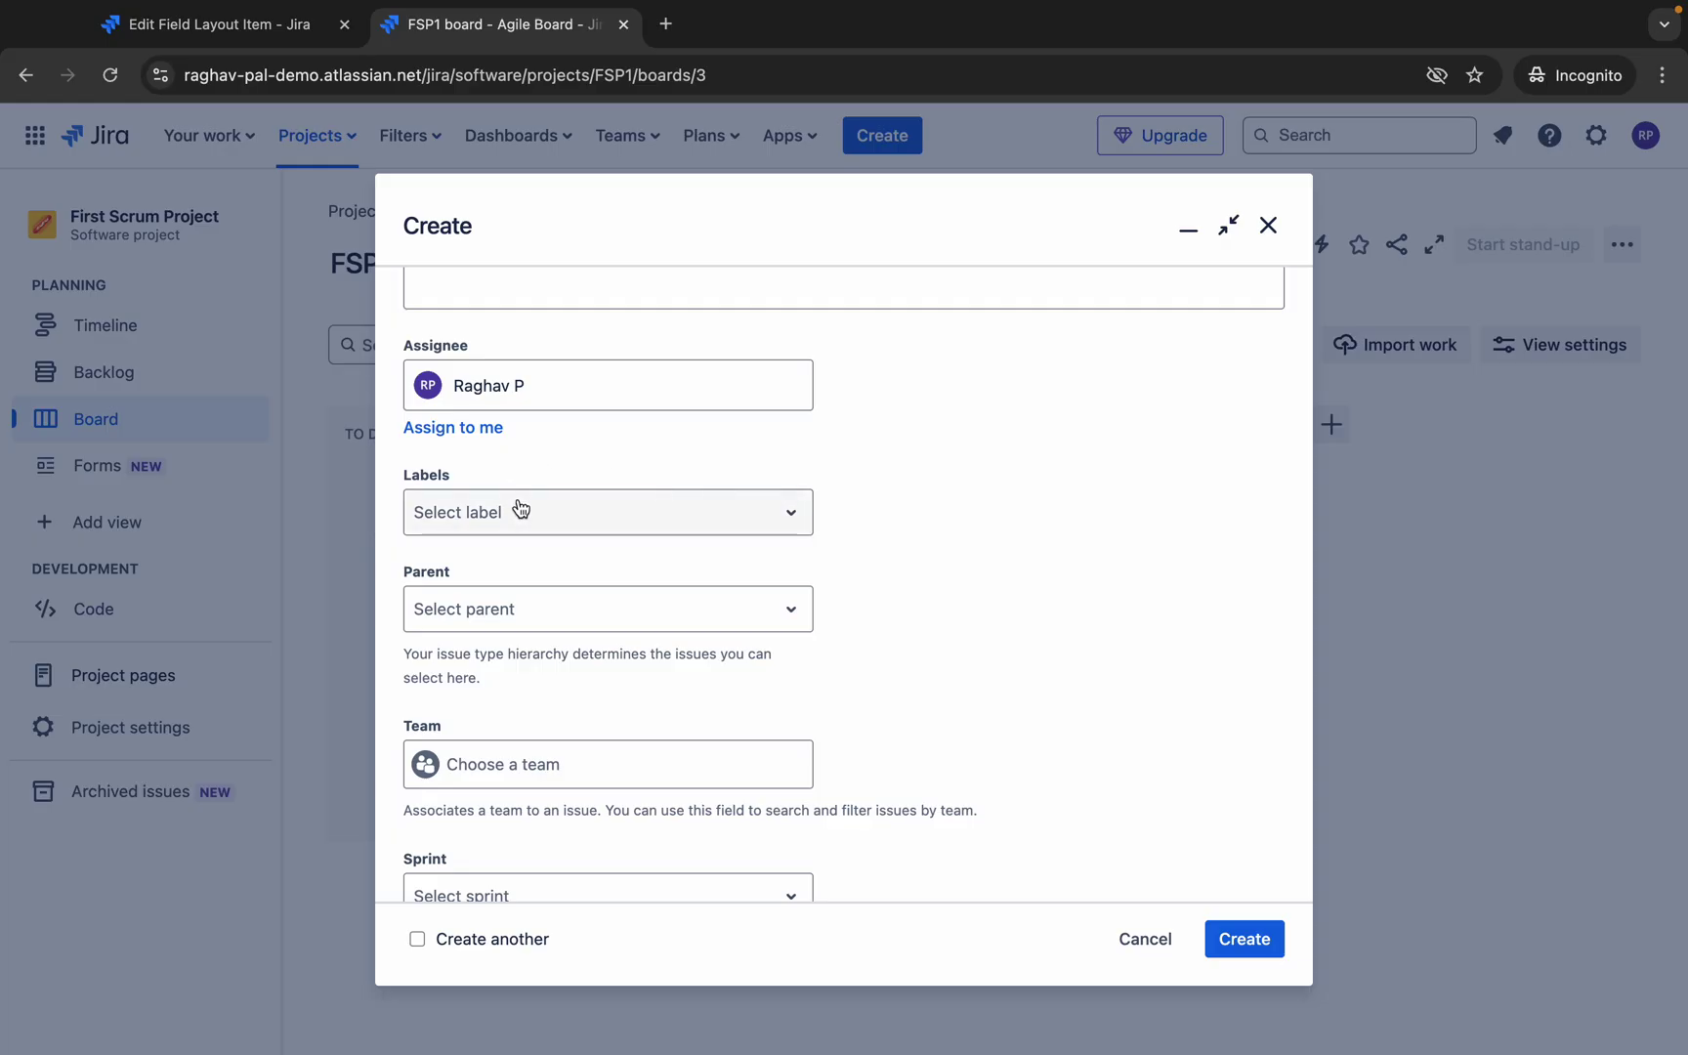
Review the remaining fields of the new task, checking the parent and team choices without selecting any.
scroll(491, 542, "down", 1)
scroll(491, 542, "down", 1)
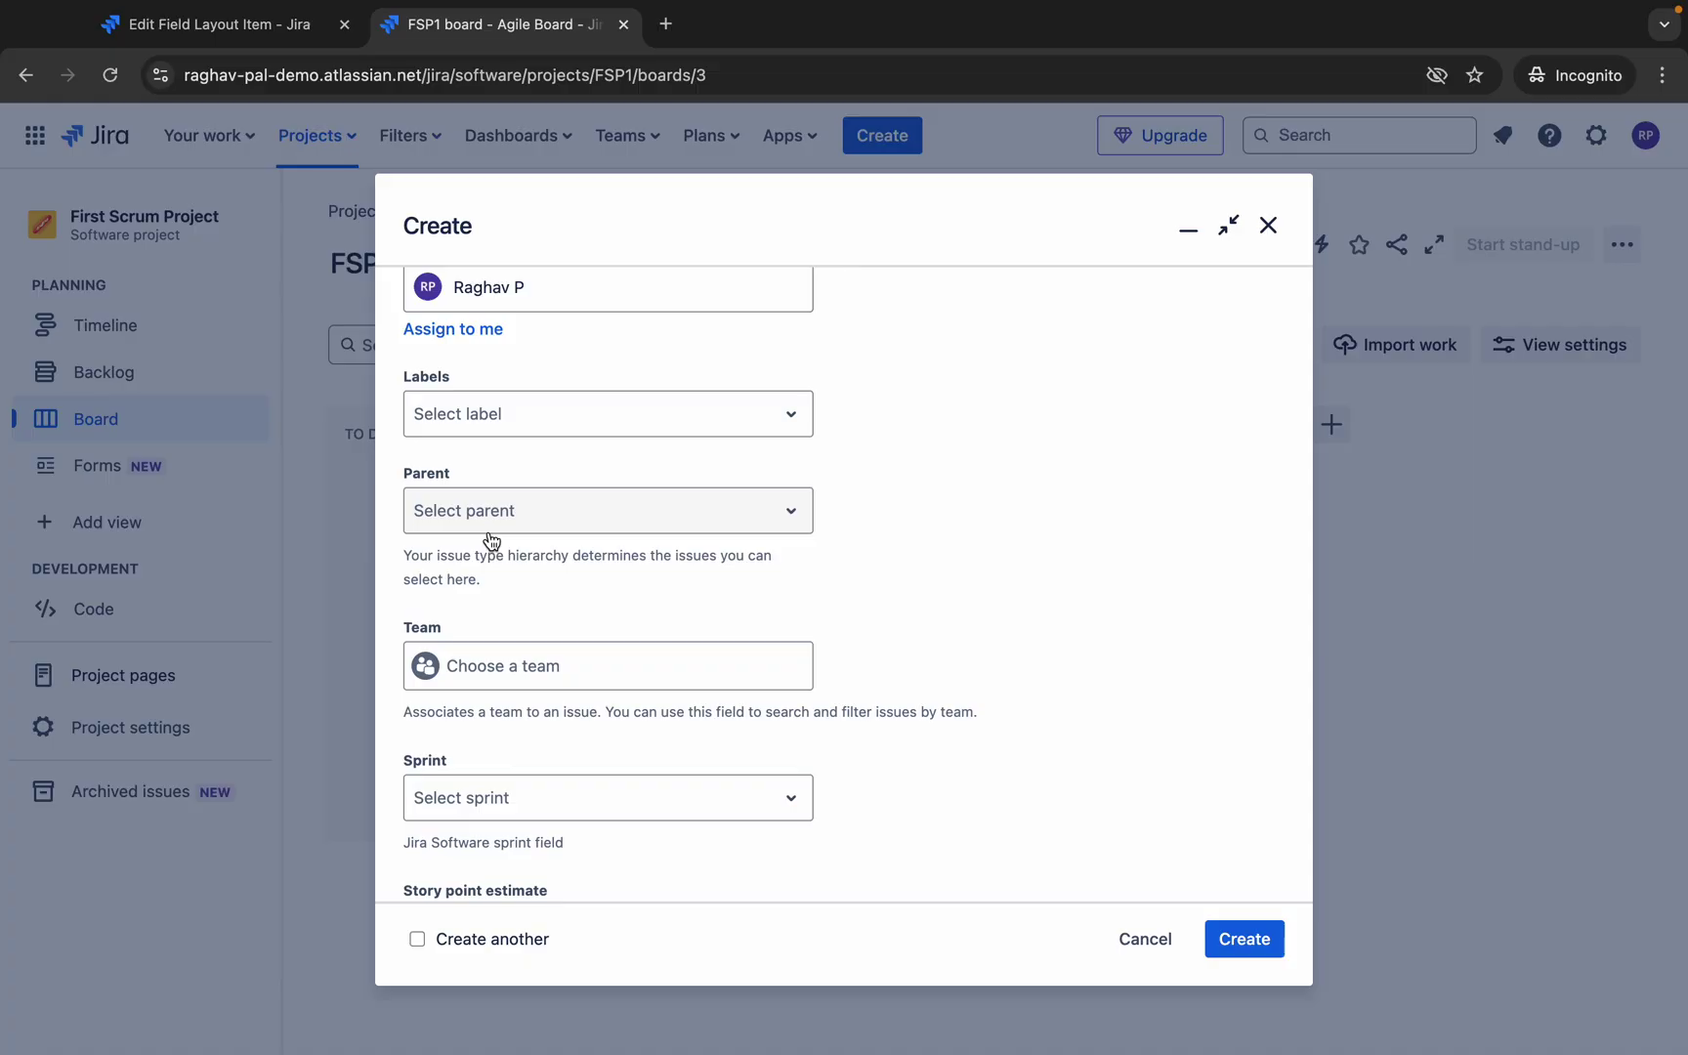
scroll(492, 540, "down", 2)
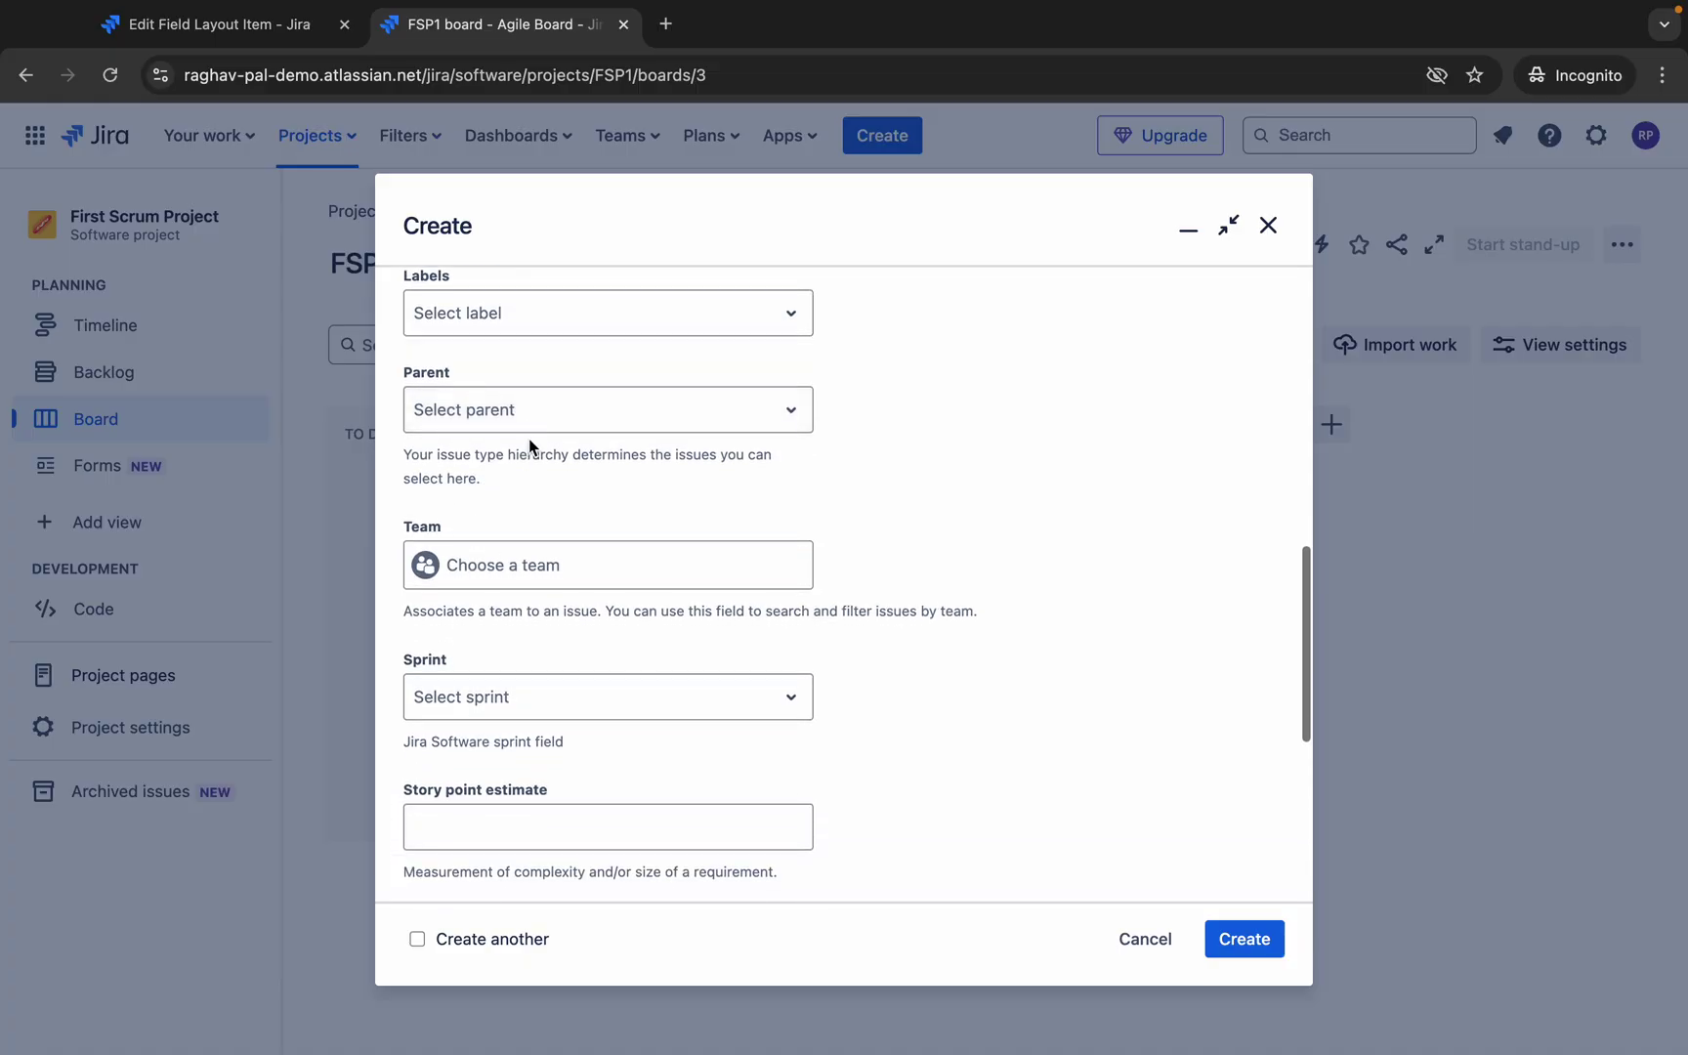
left_click(532, 415)
left_click(956, 476)
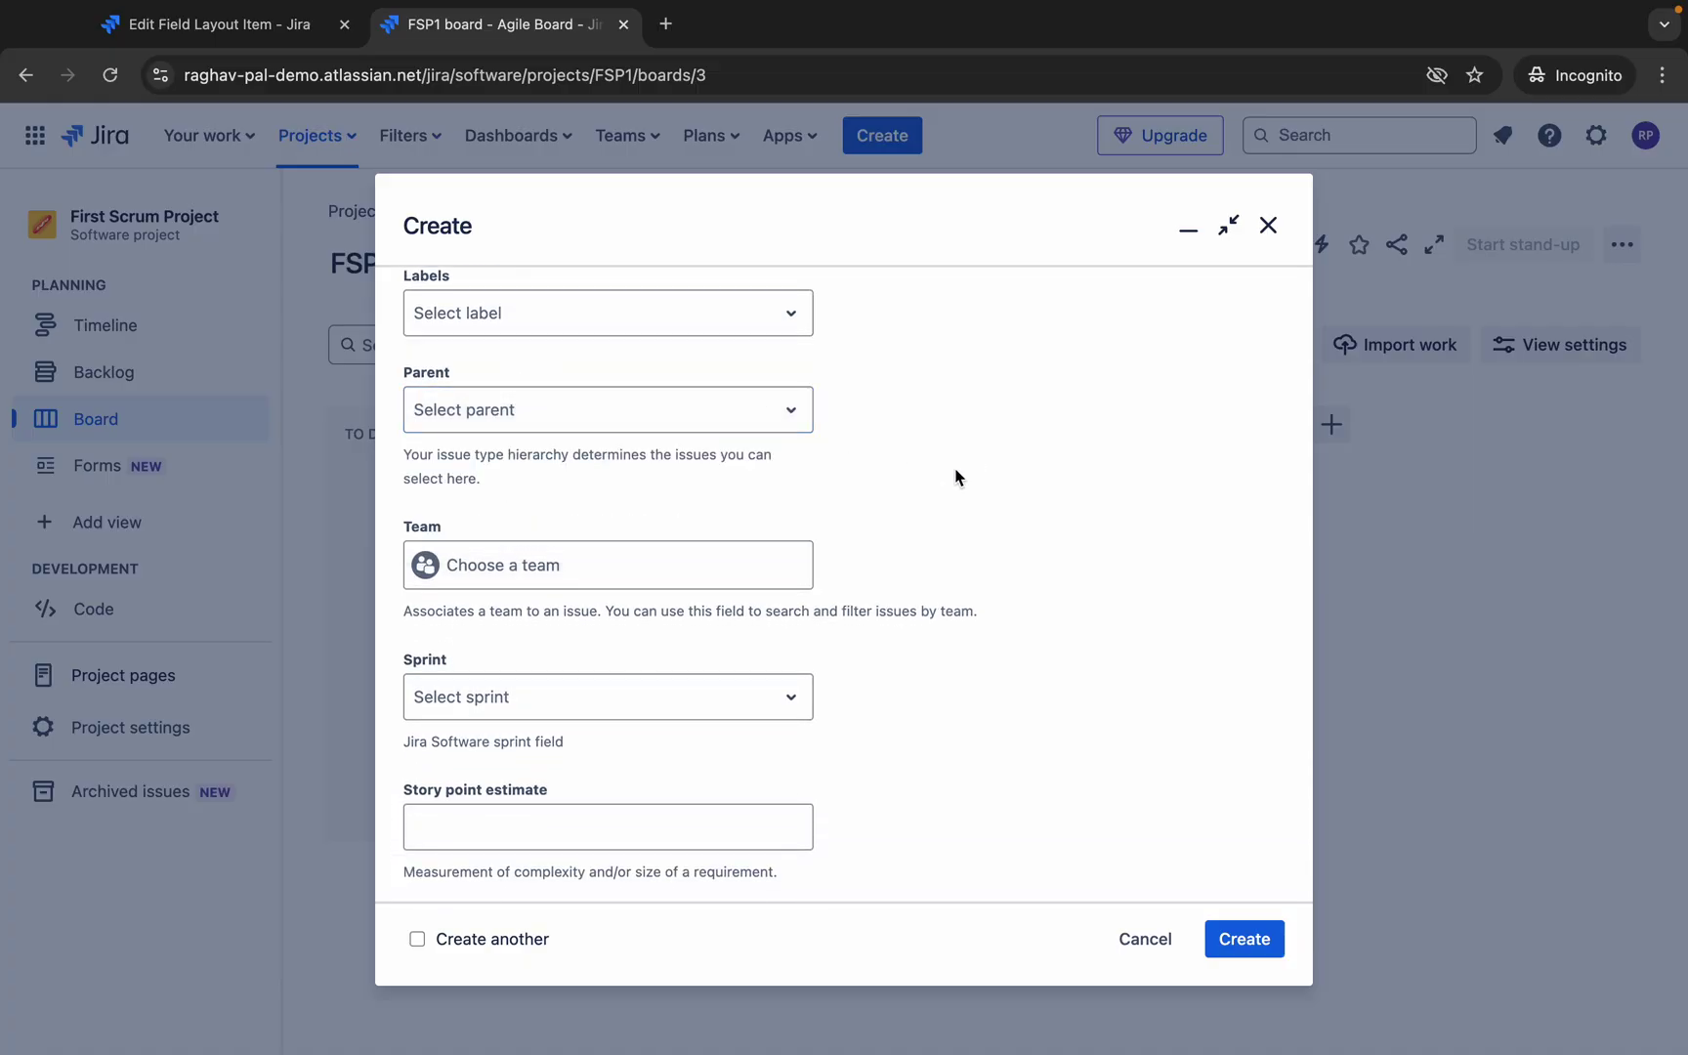
scroll(615, 532, "down", 1)
left_click(601, 536)
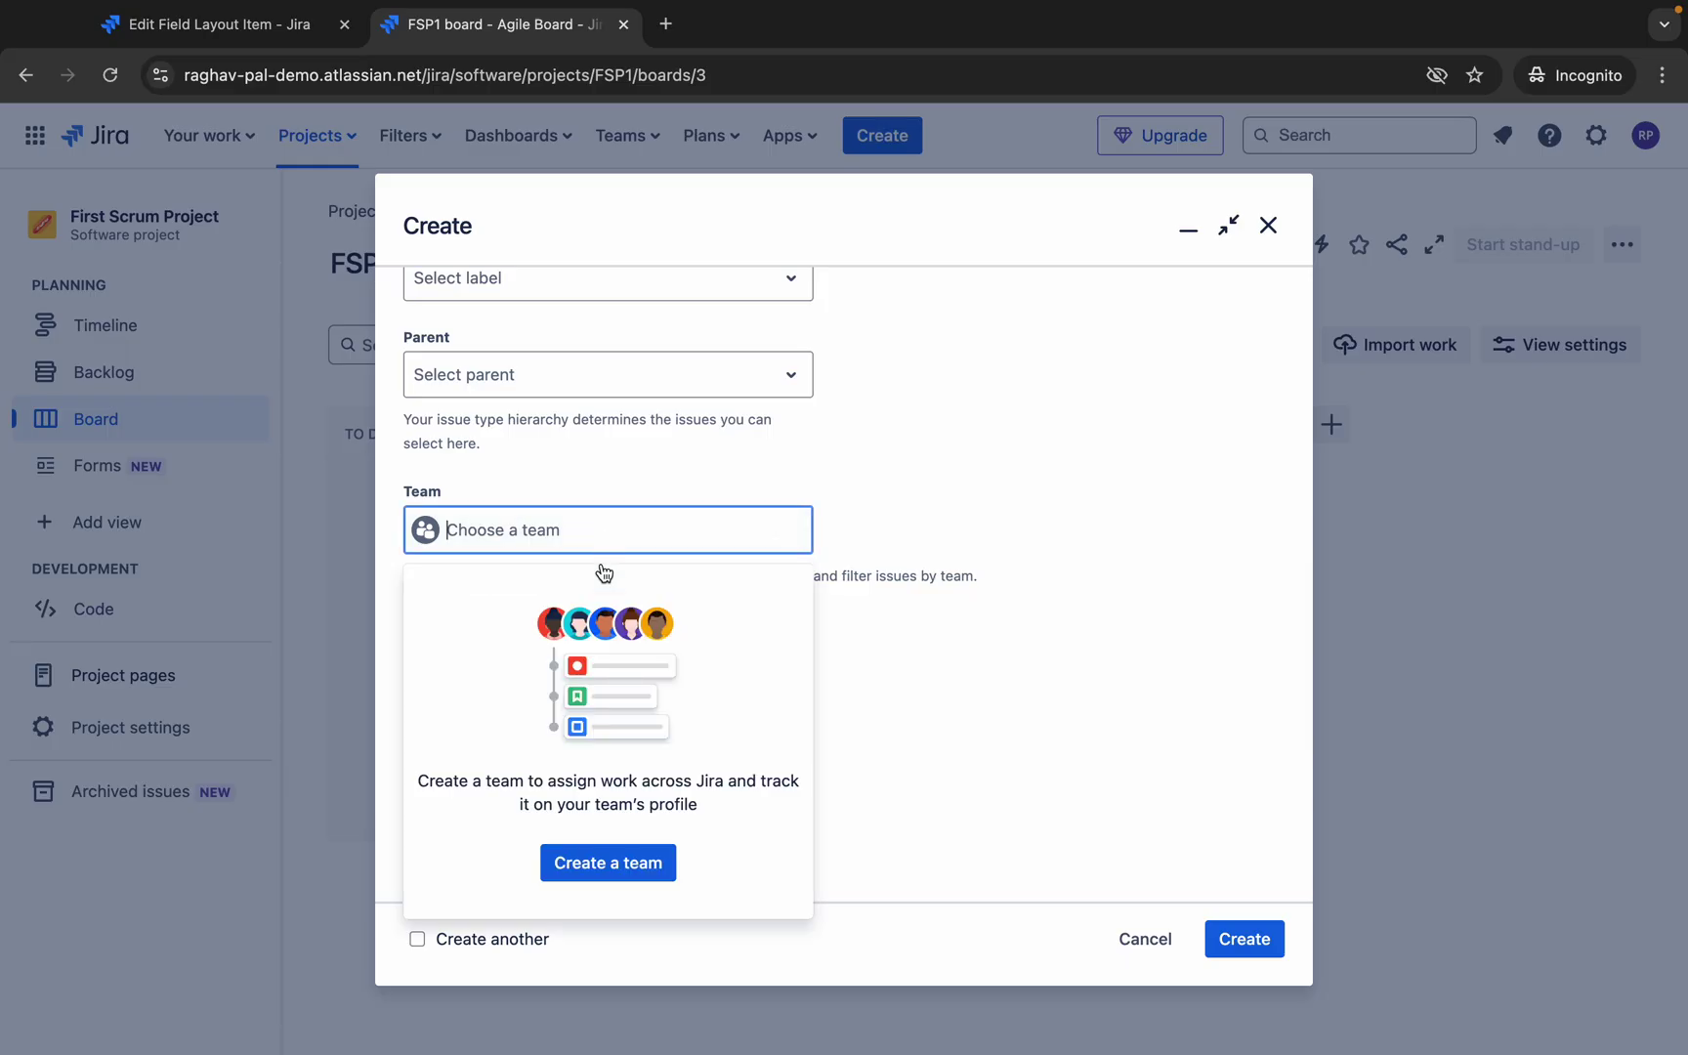
left_click(963, 655)
scroll(826, 701, "down", 5)
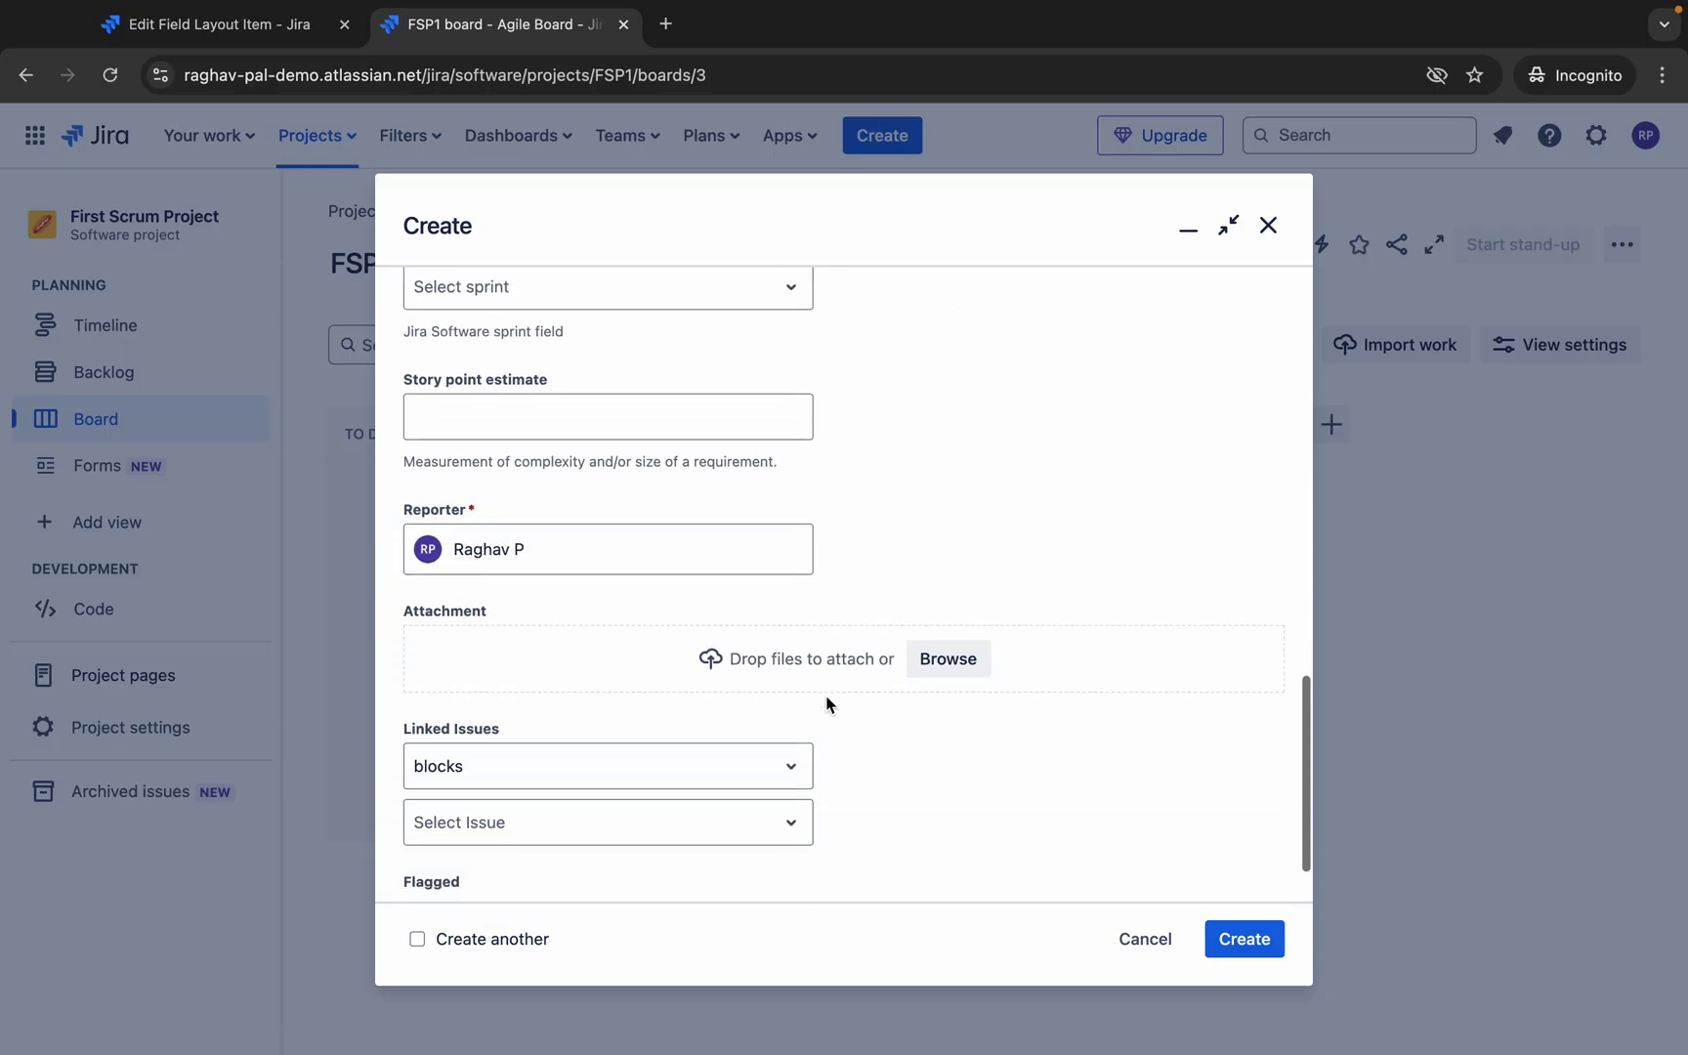
scroll(519, 600, "down", 1)
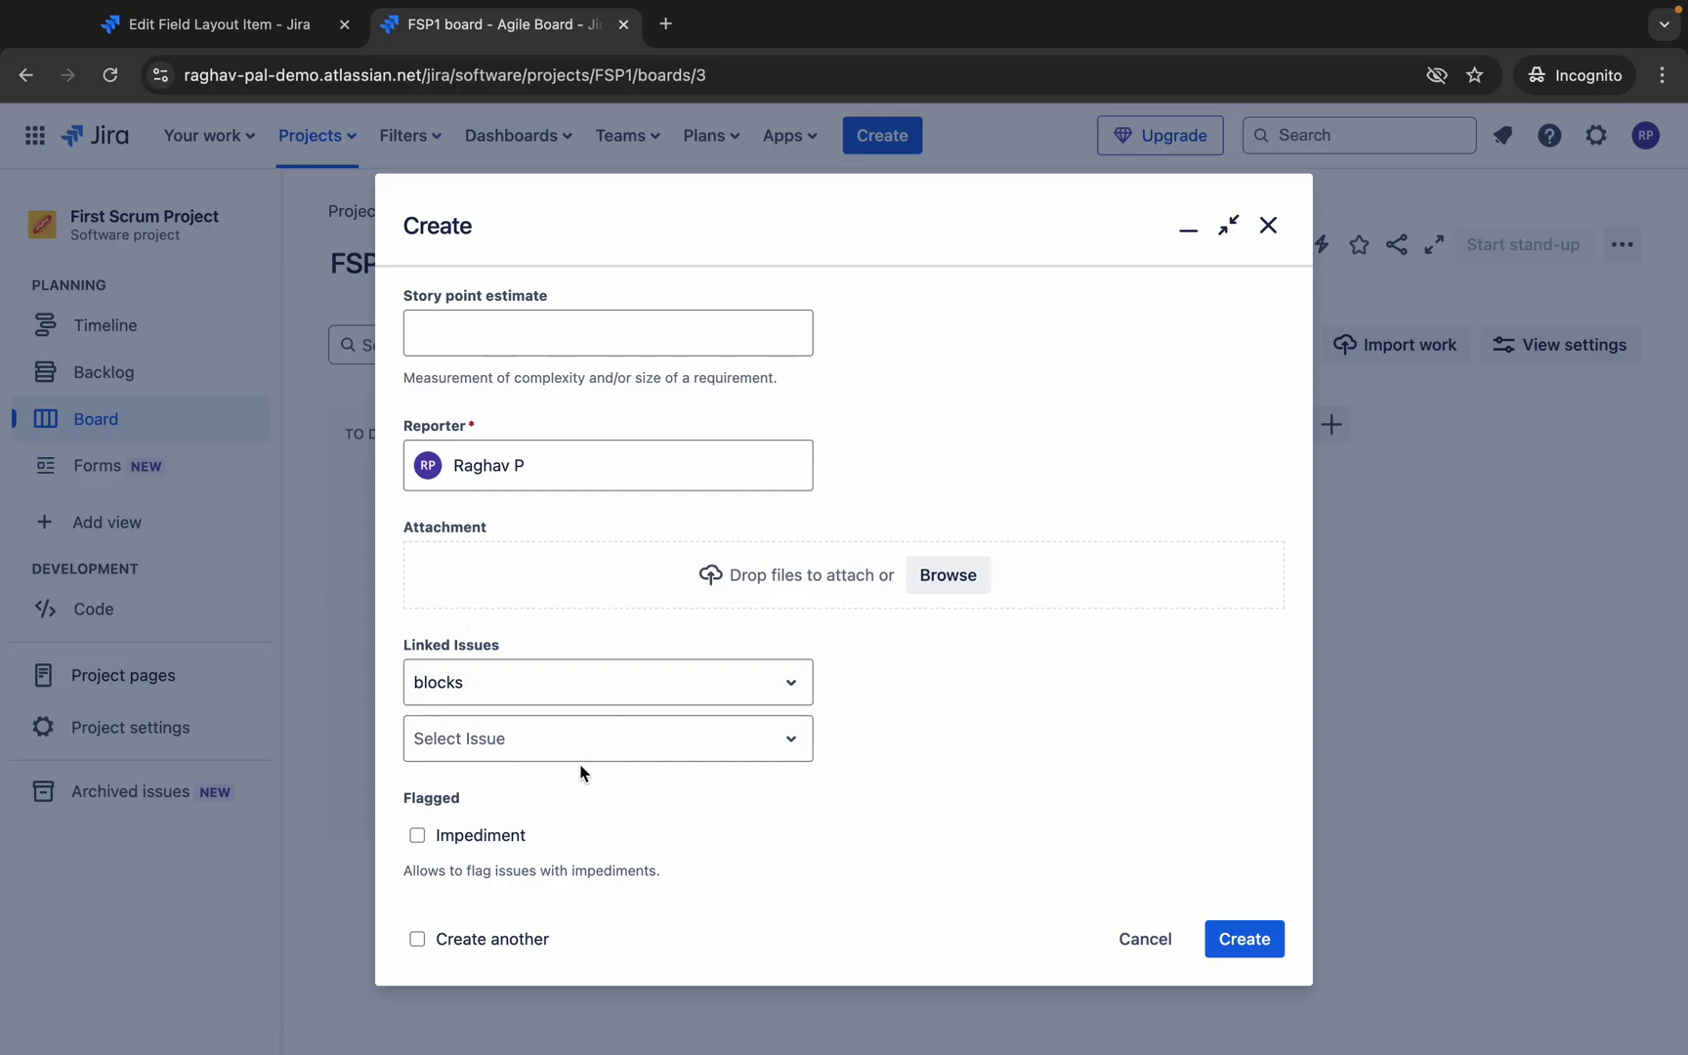
Create the Demo Task issue and open the First Scrum Project backlog.
left_click(1258, 947)
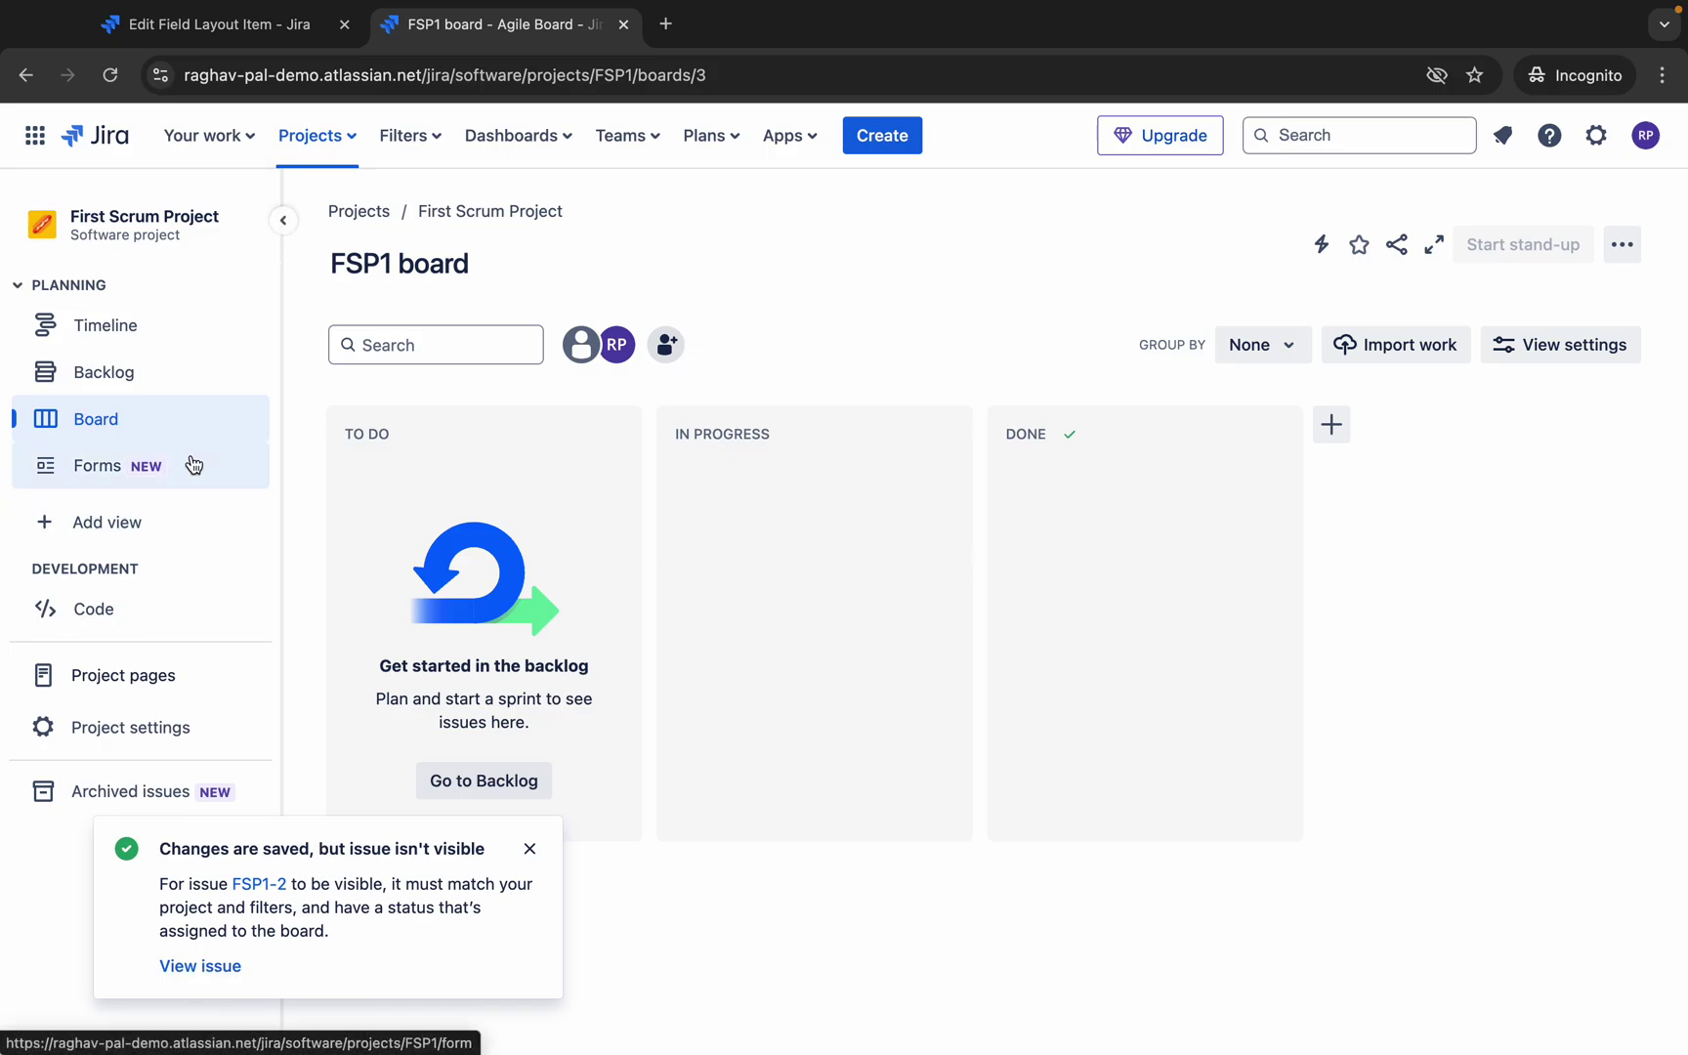
left_click(87, 383)
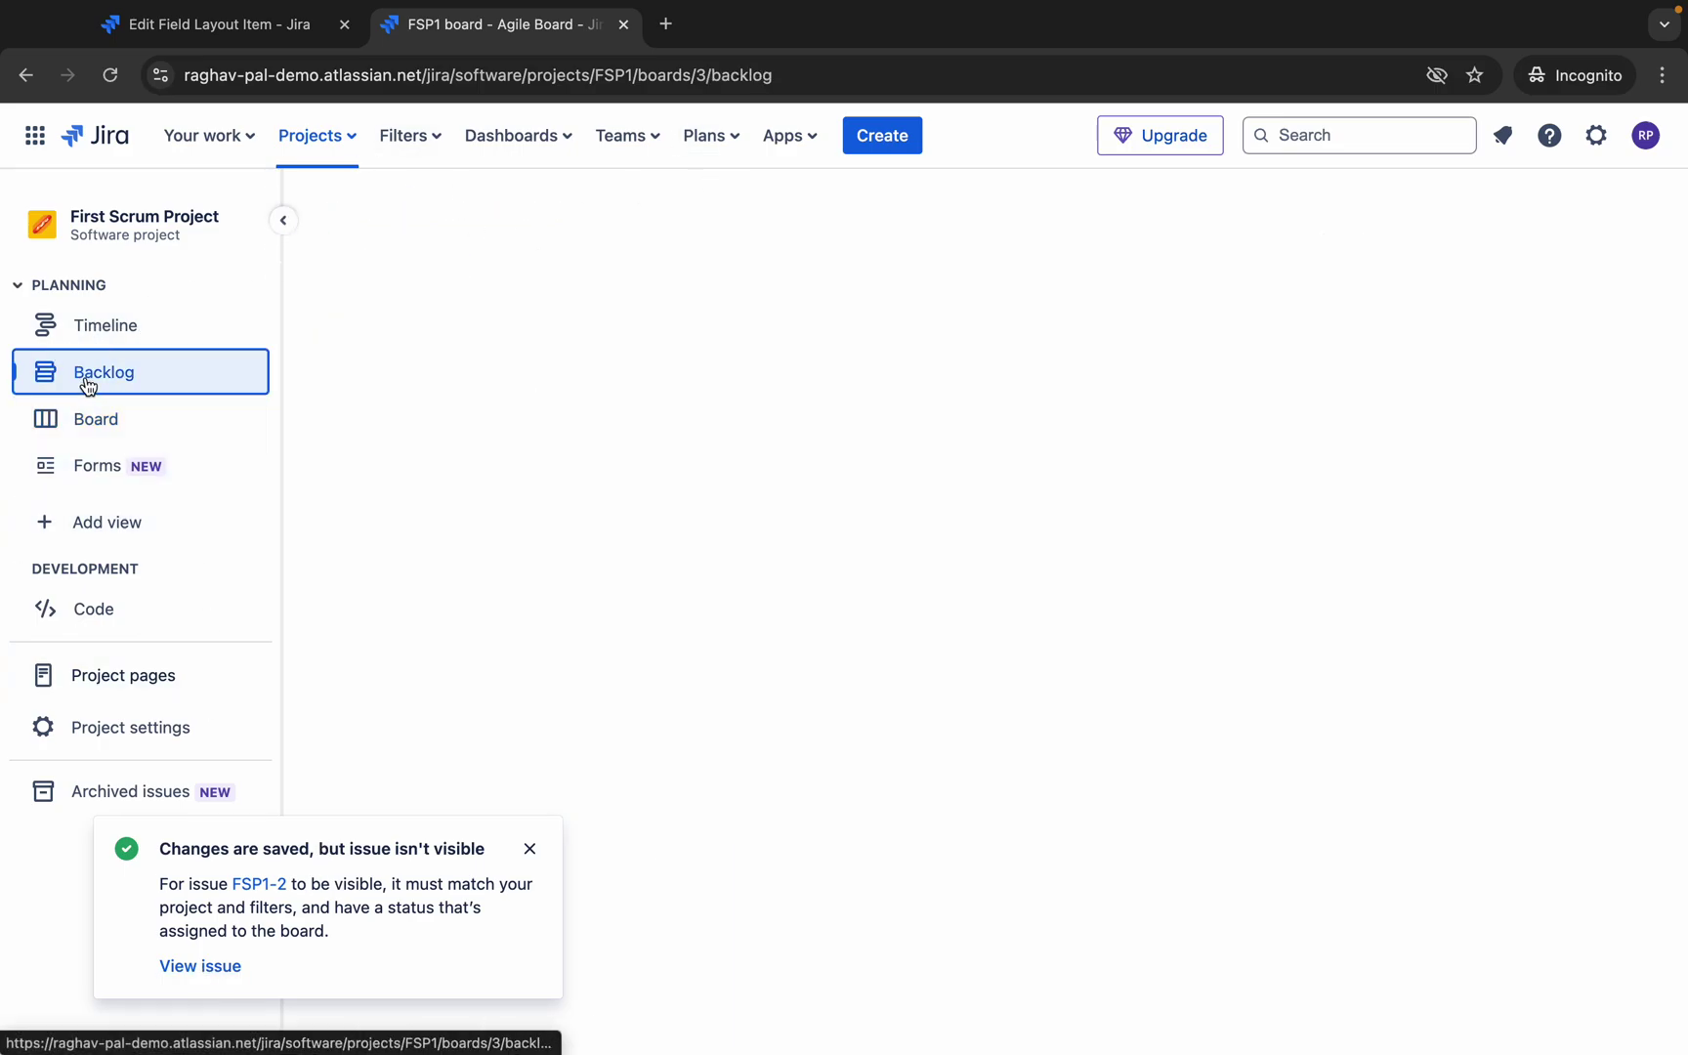
Dismiss the saved-issue notification and move Demo Task from the backlog into FSP1 Sprint 2, above First Story.
scroll(927, 716, "down", 2)
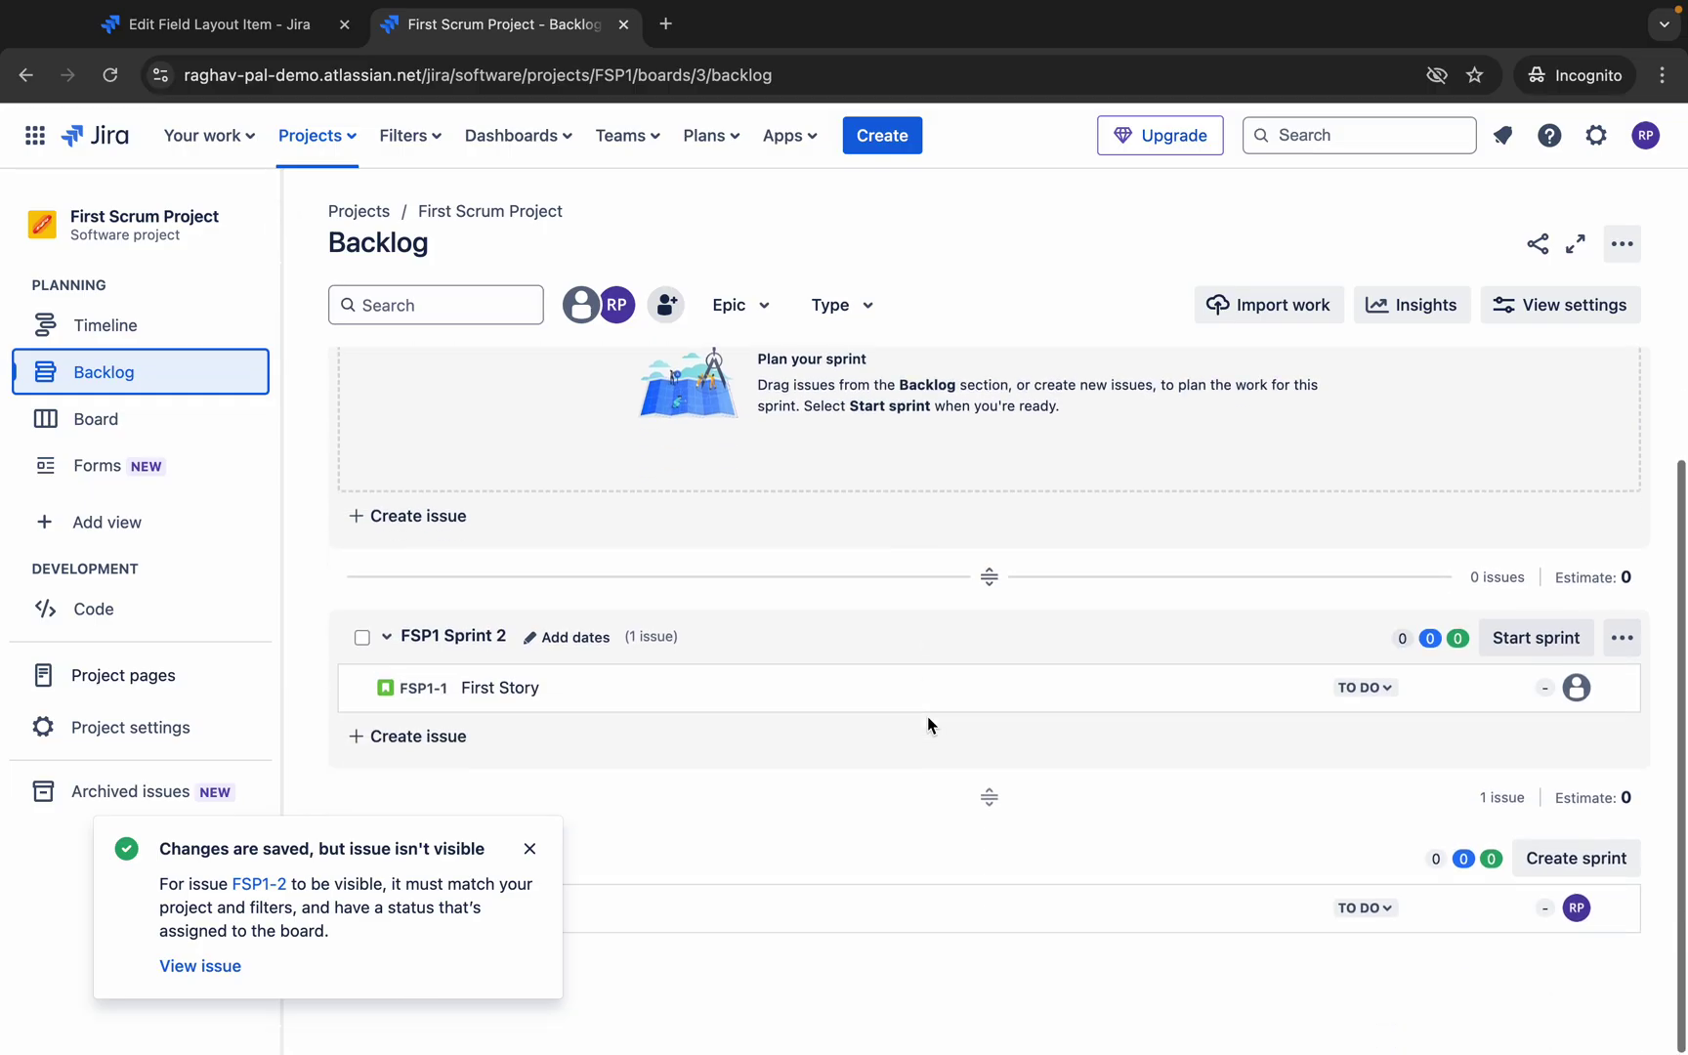
left_click(528, 849)
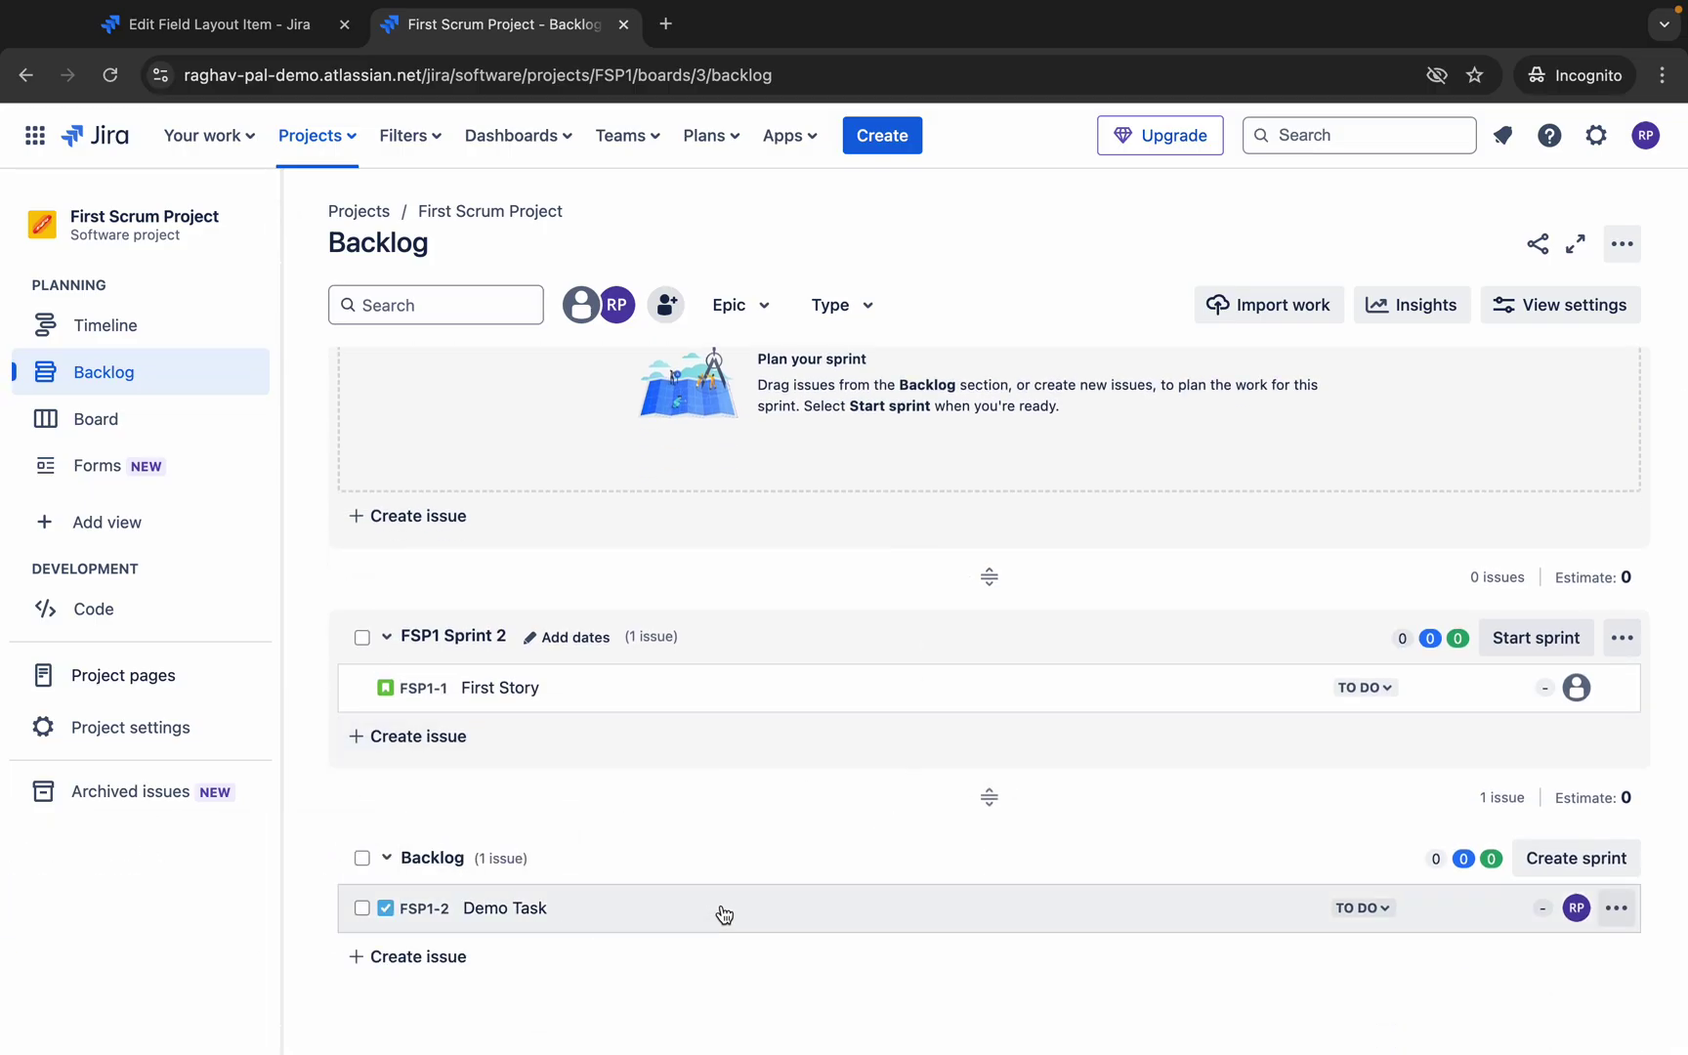
left_click_drag(1615, 911, 1424, 695)
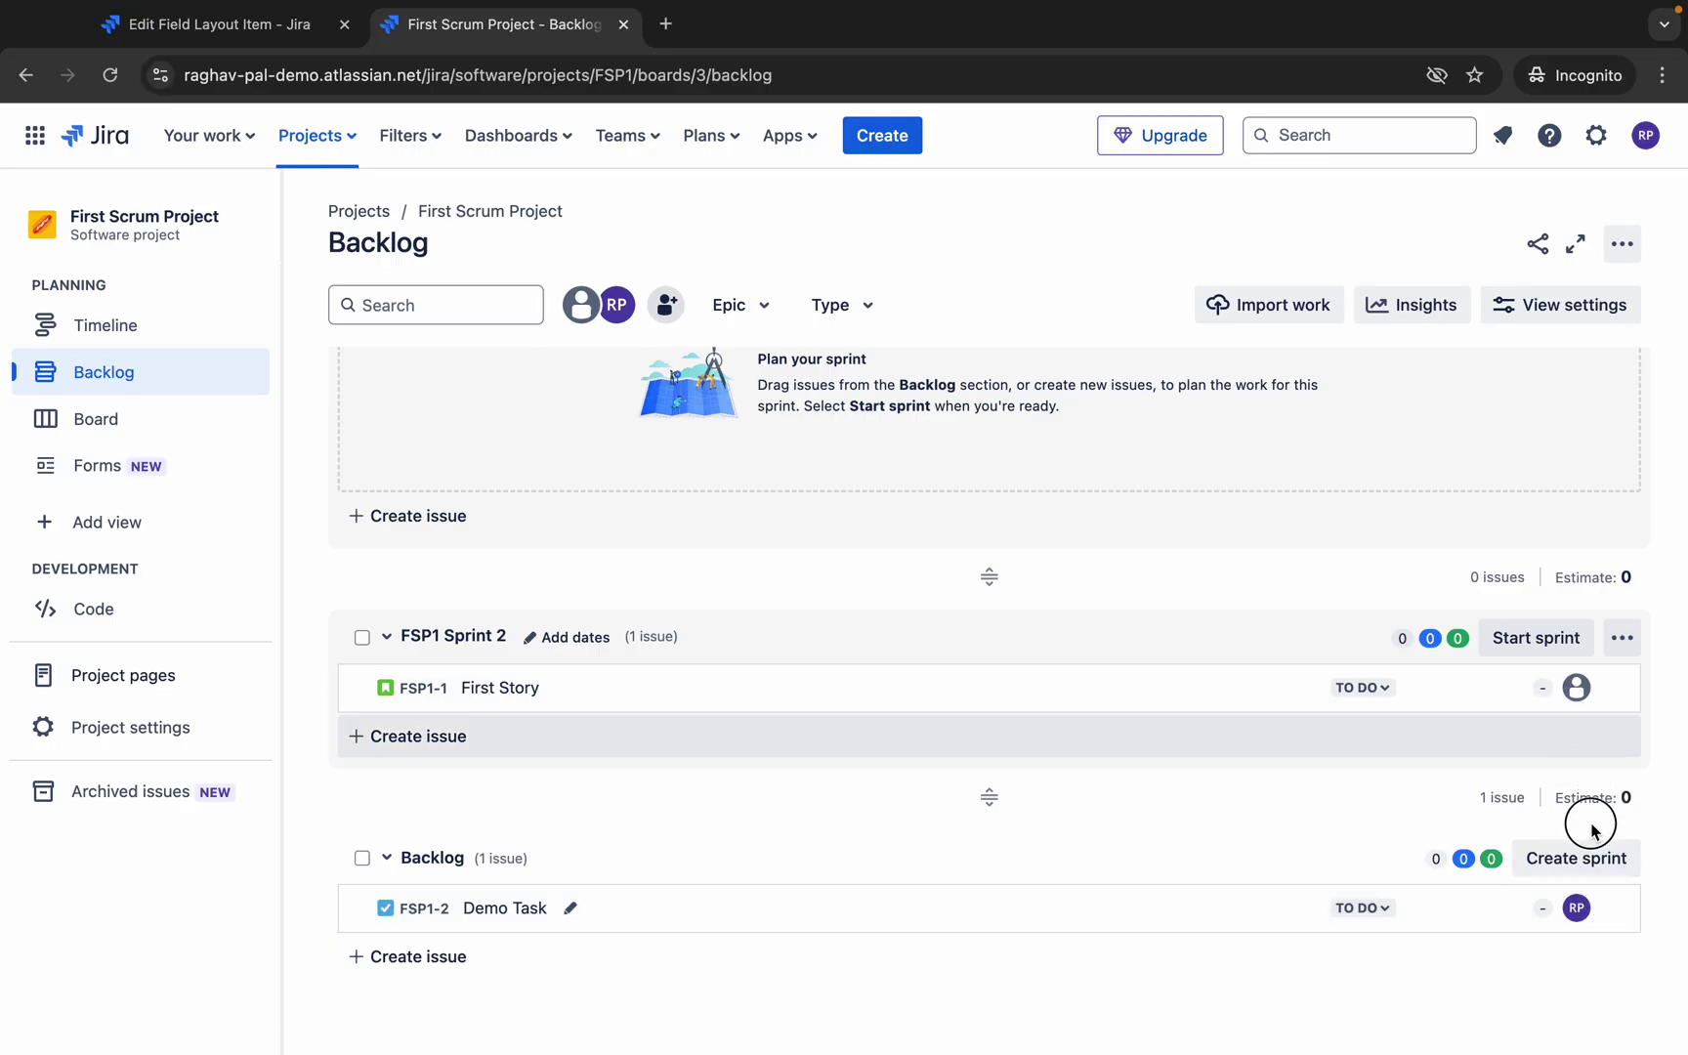
left_click_drag(972, 908, 964, 679)
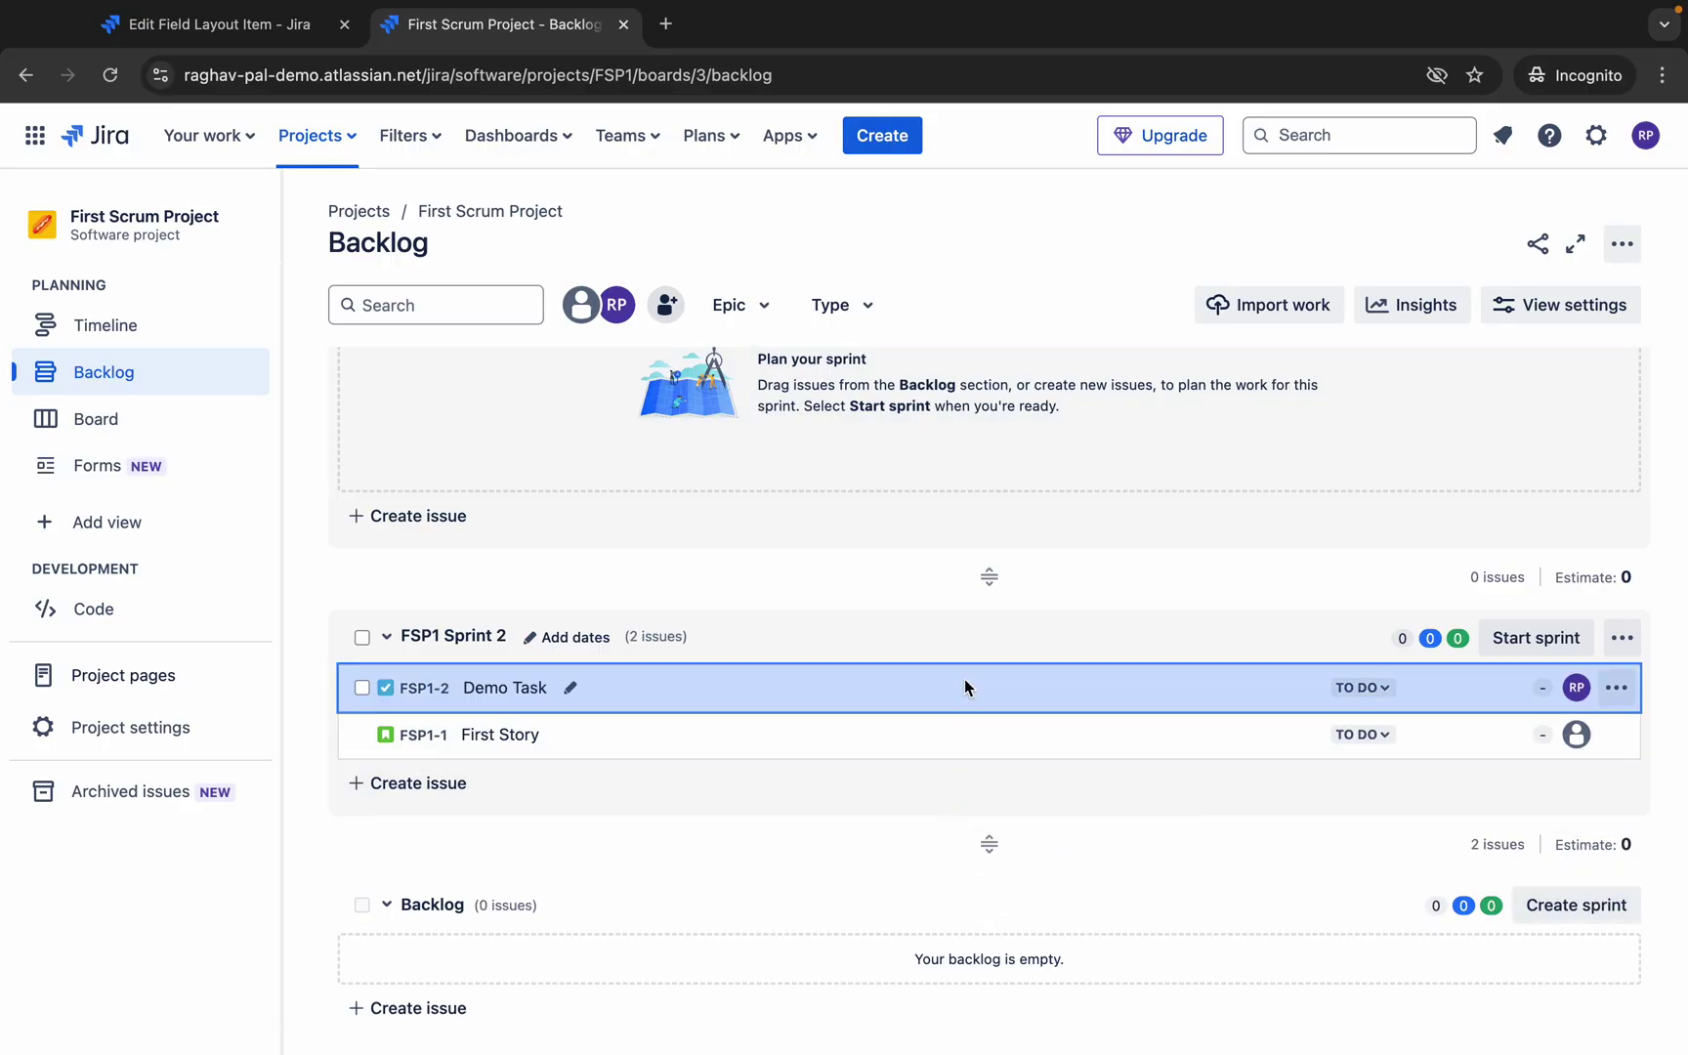
Start FSP1 Sprint 2 with a duration of 1 week.
left_click(1517, 648)
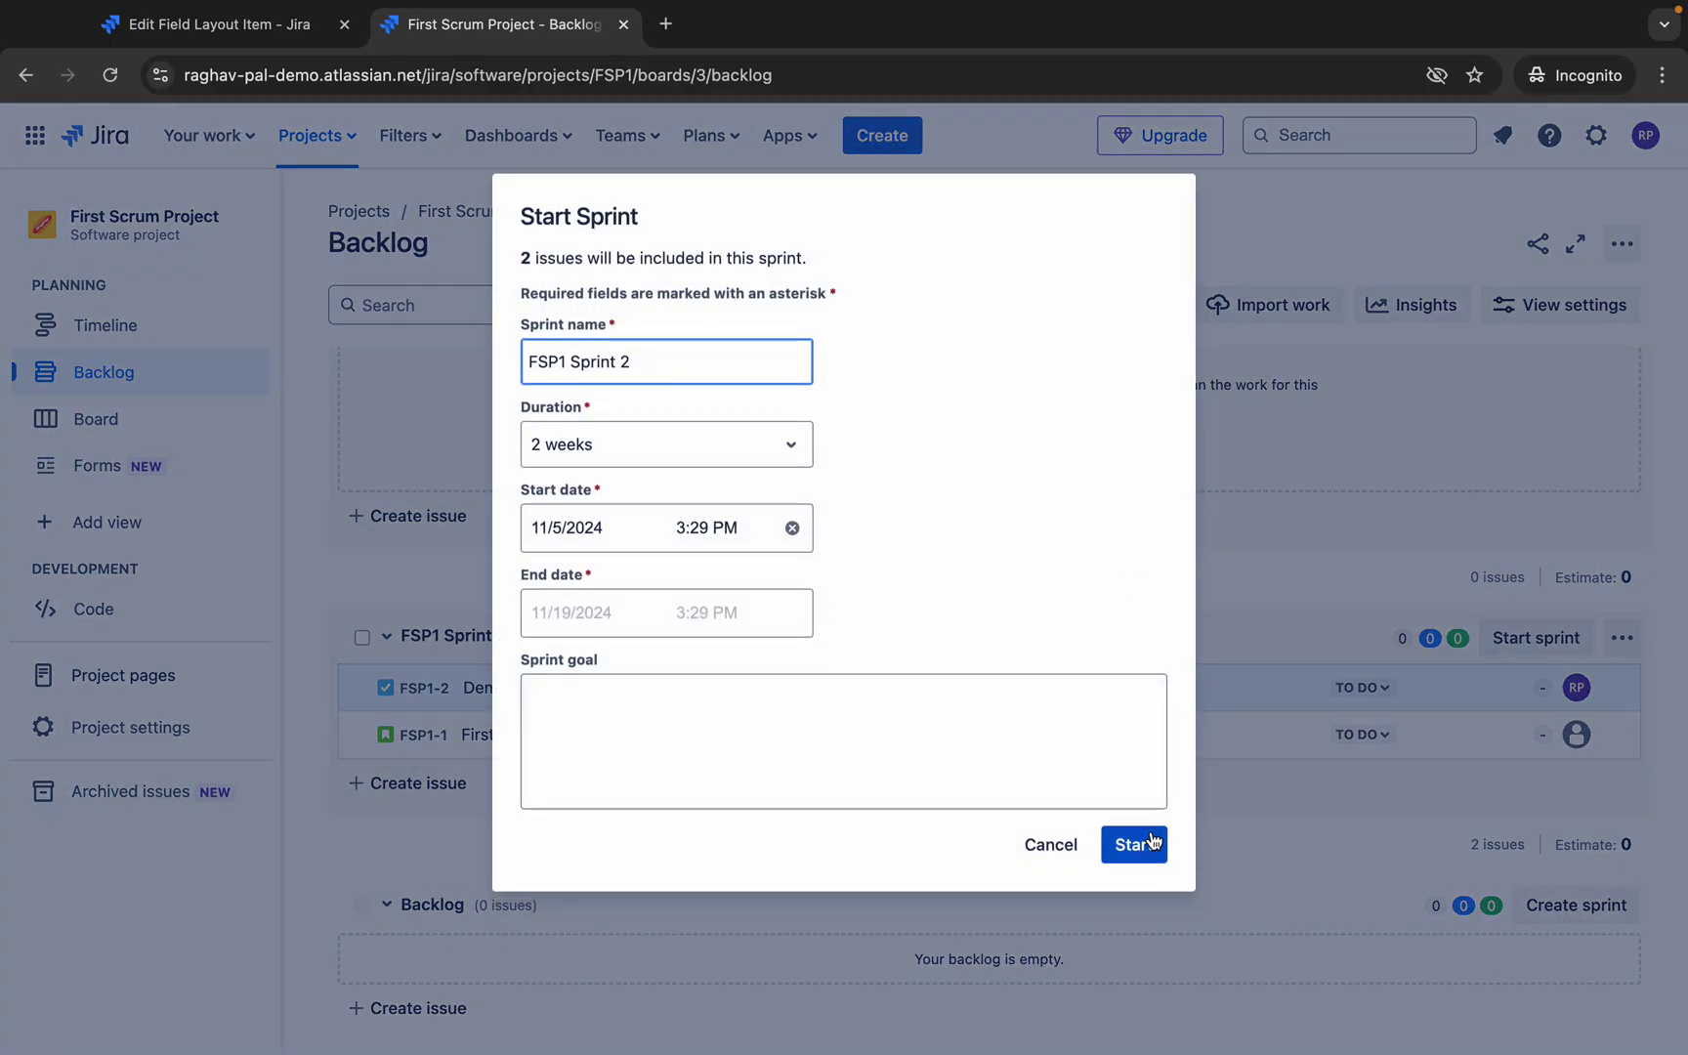
left_click(679, 461)
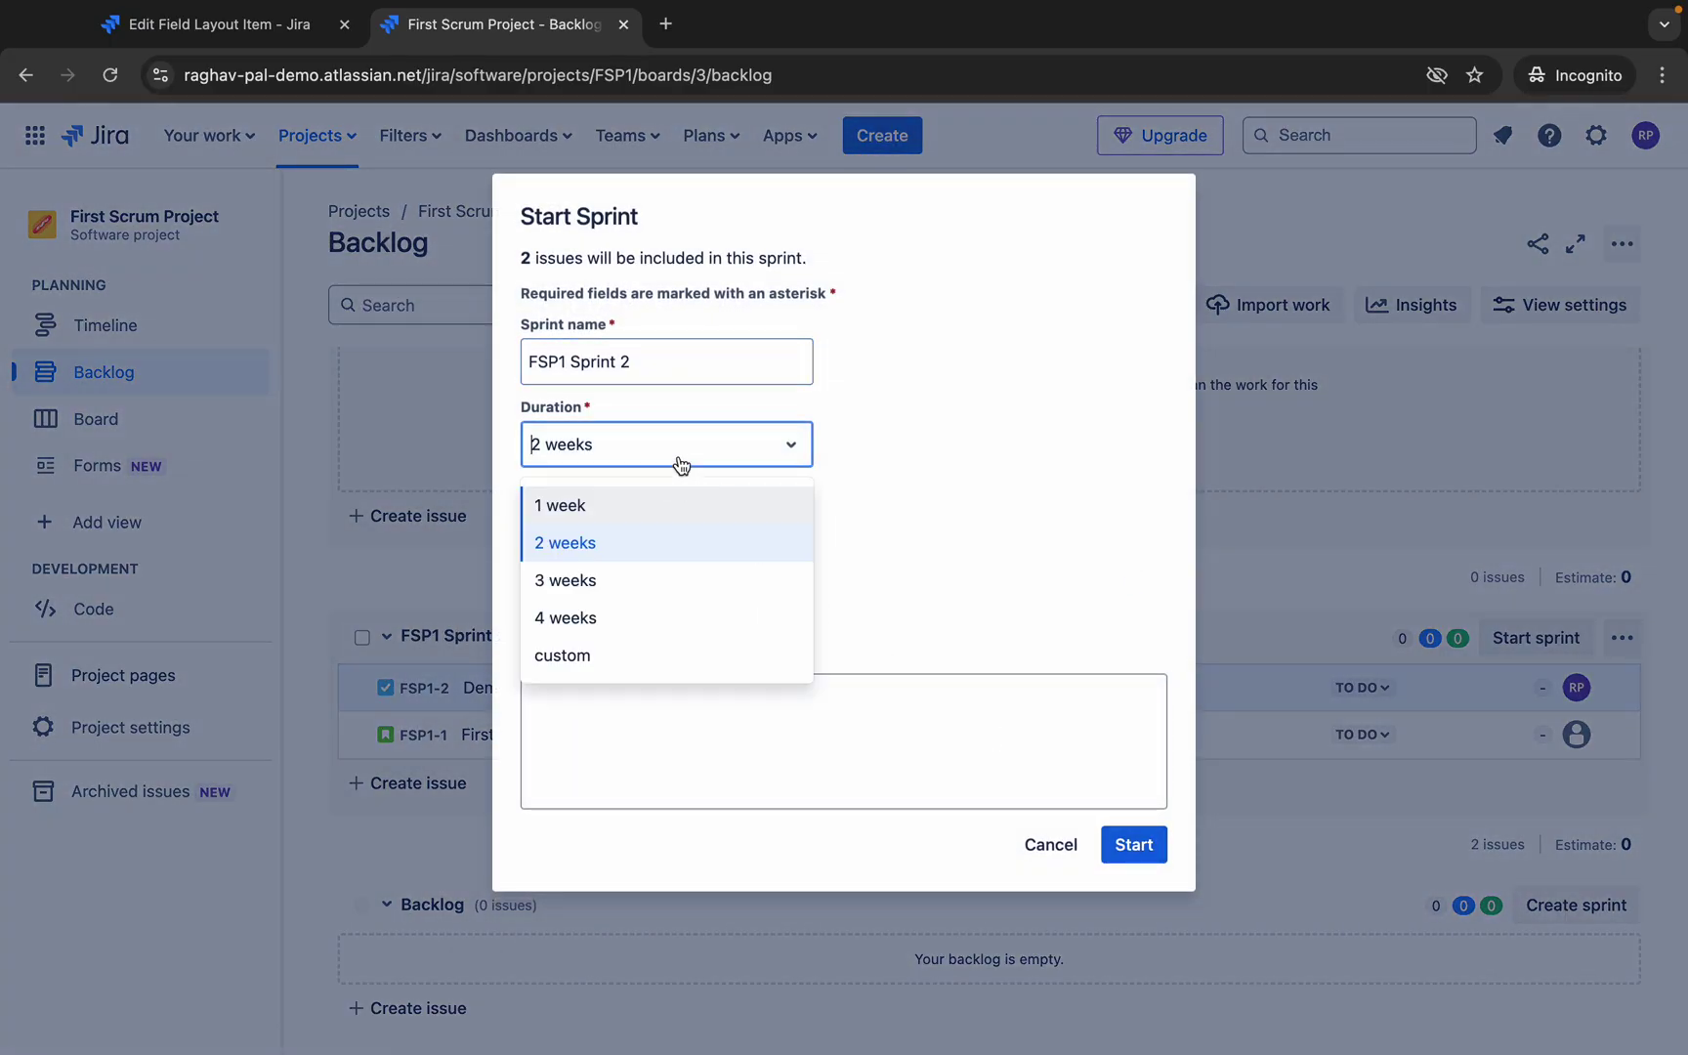
left_click(659, 508)
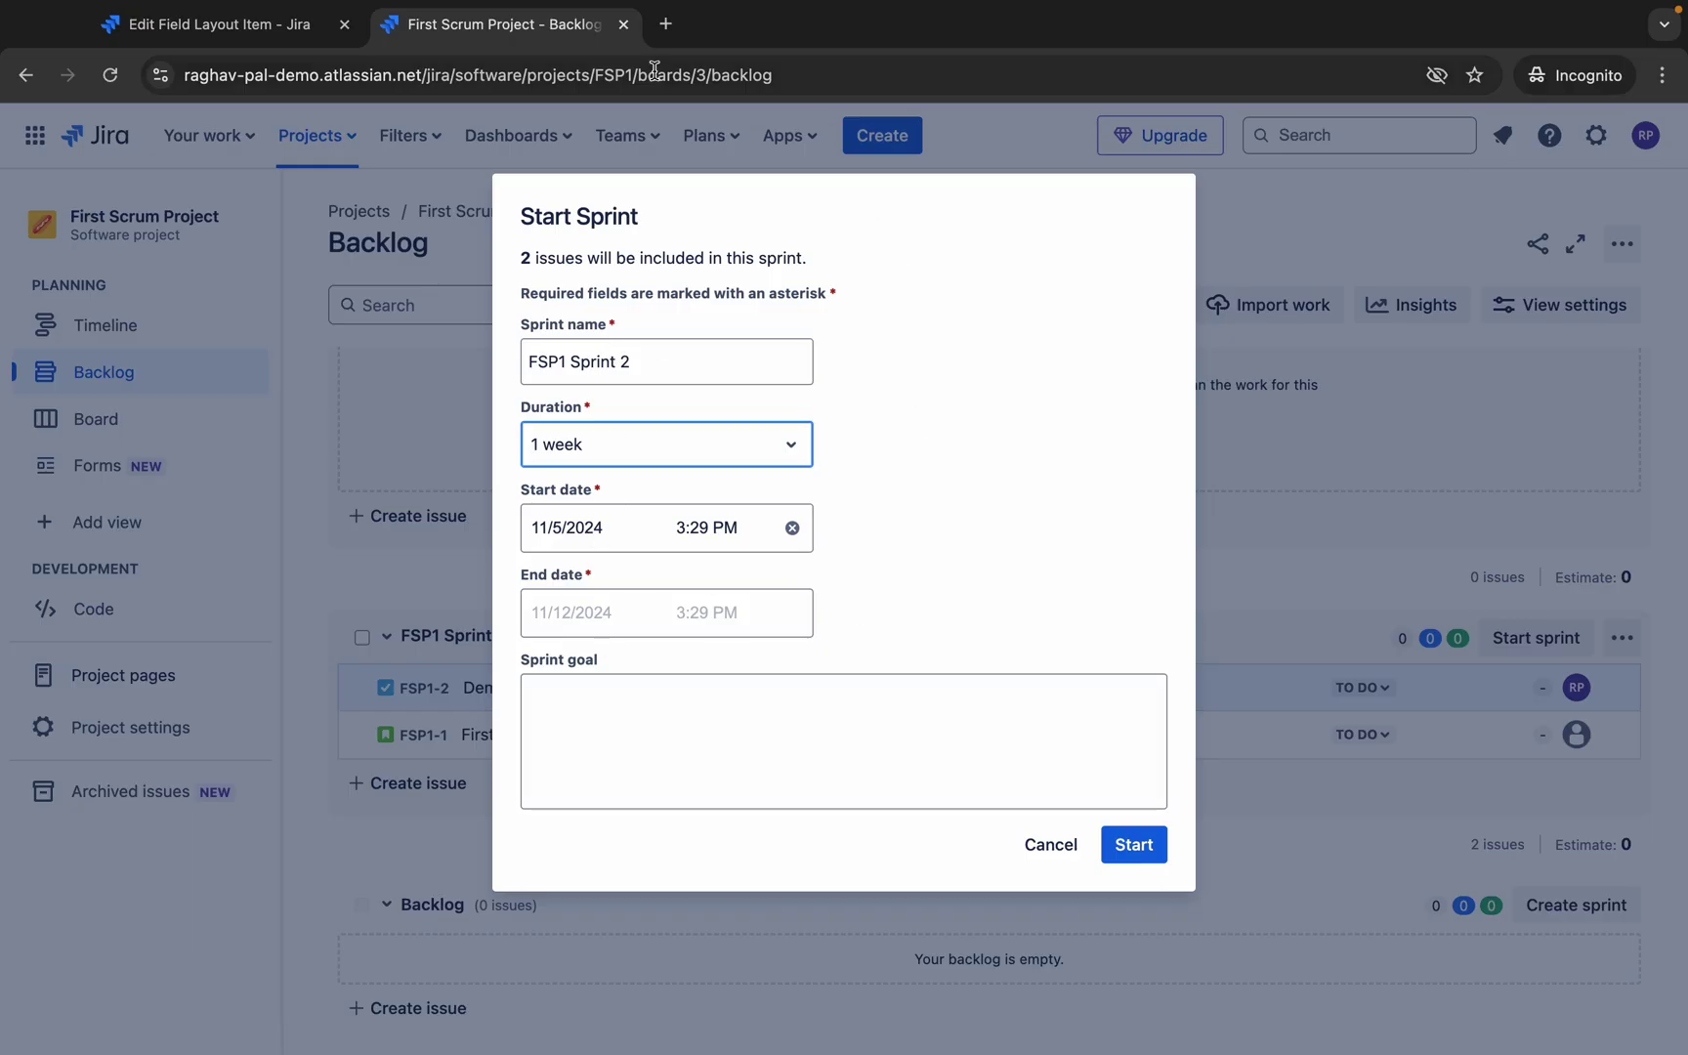
left_click(1135, 846)
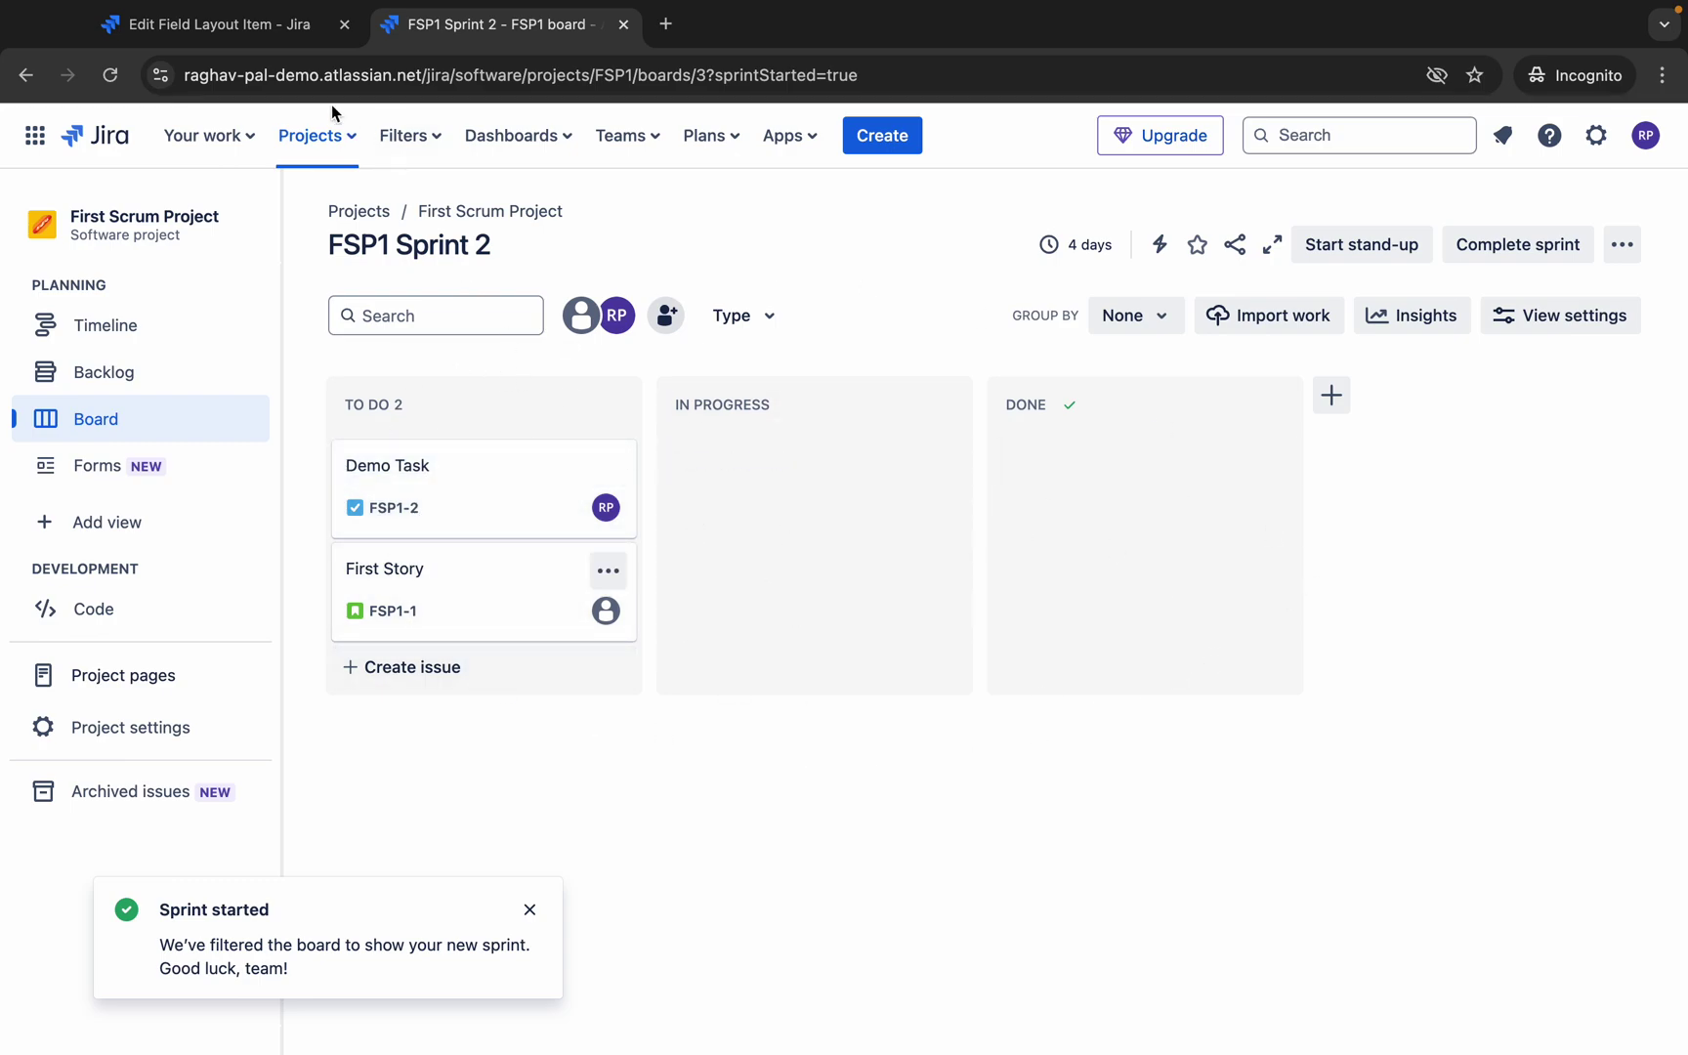
Move First Story from To Do to In Progress on the FSP1 Sprint 2 board.
left_click(333, 156)
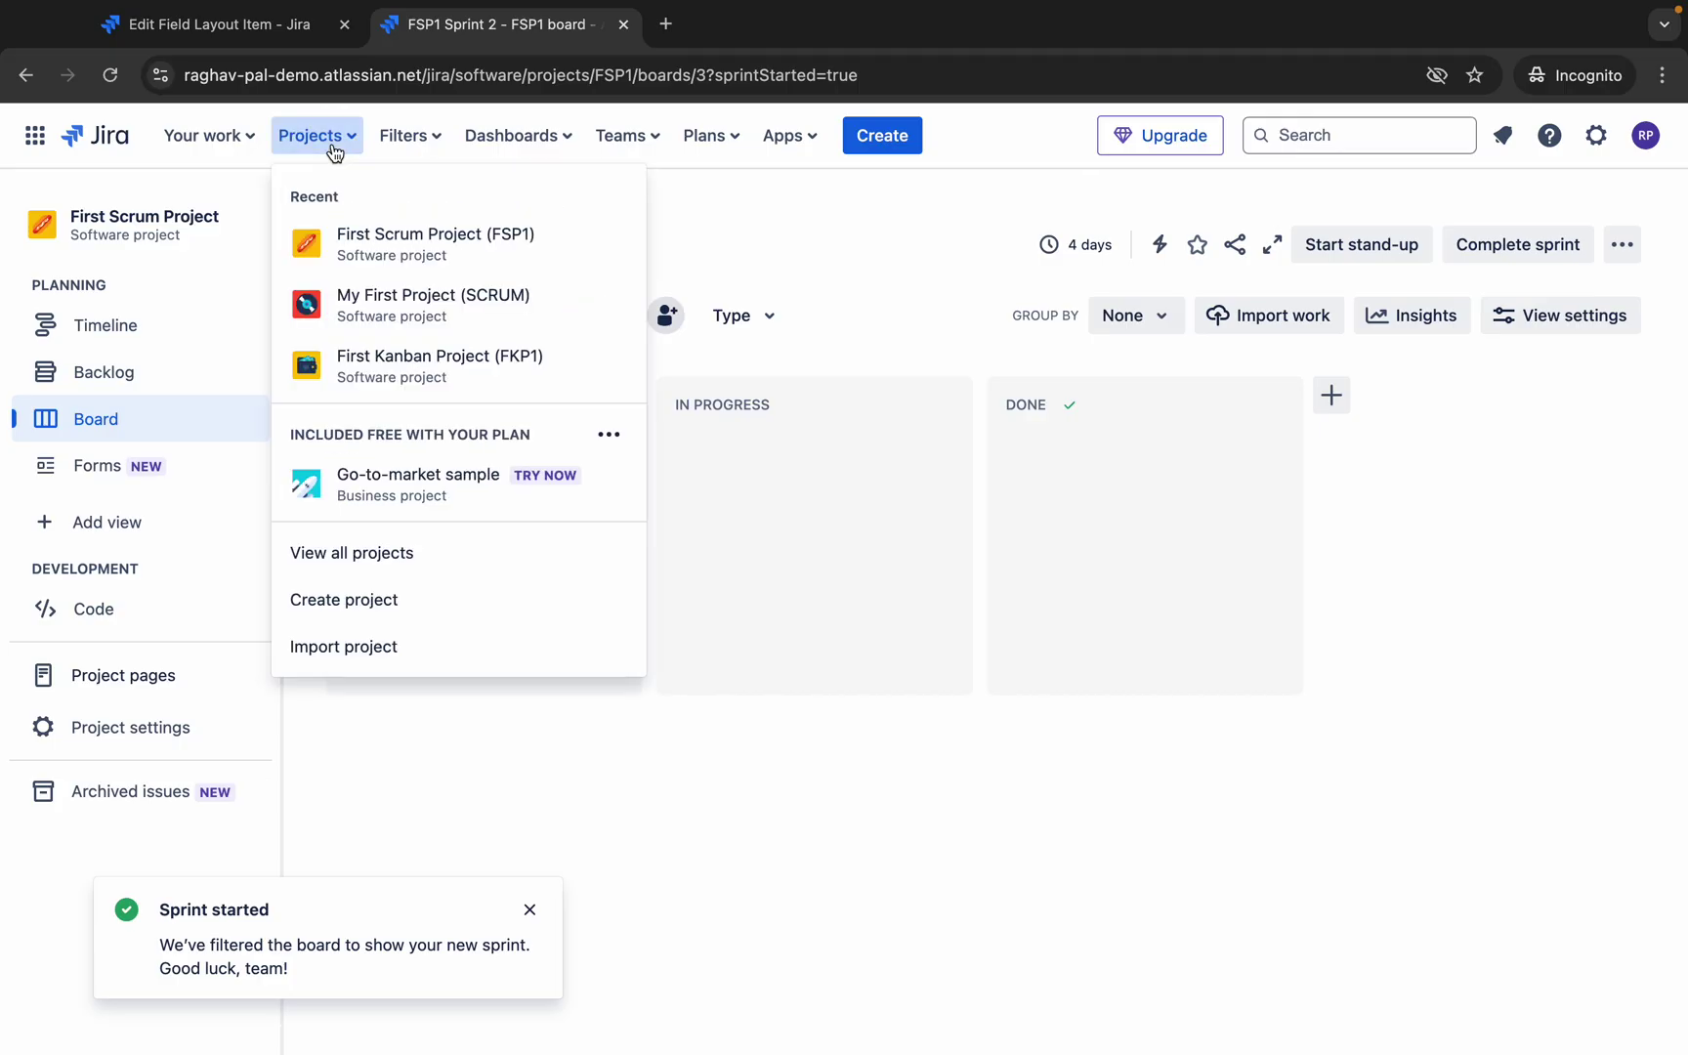
left_click(1145, 573)
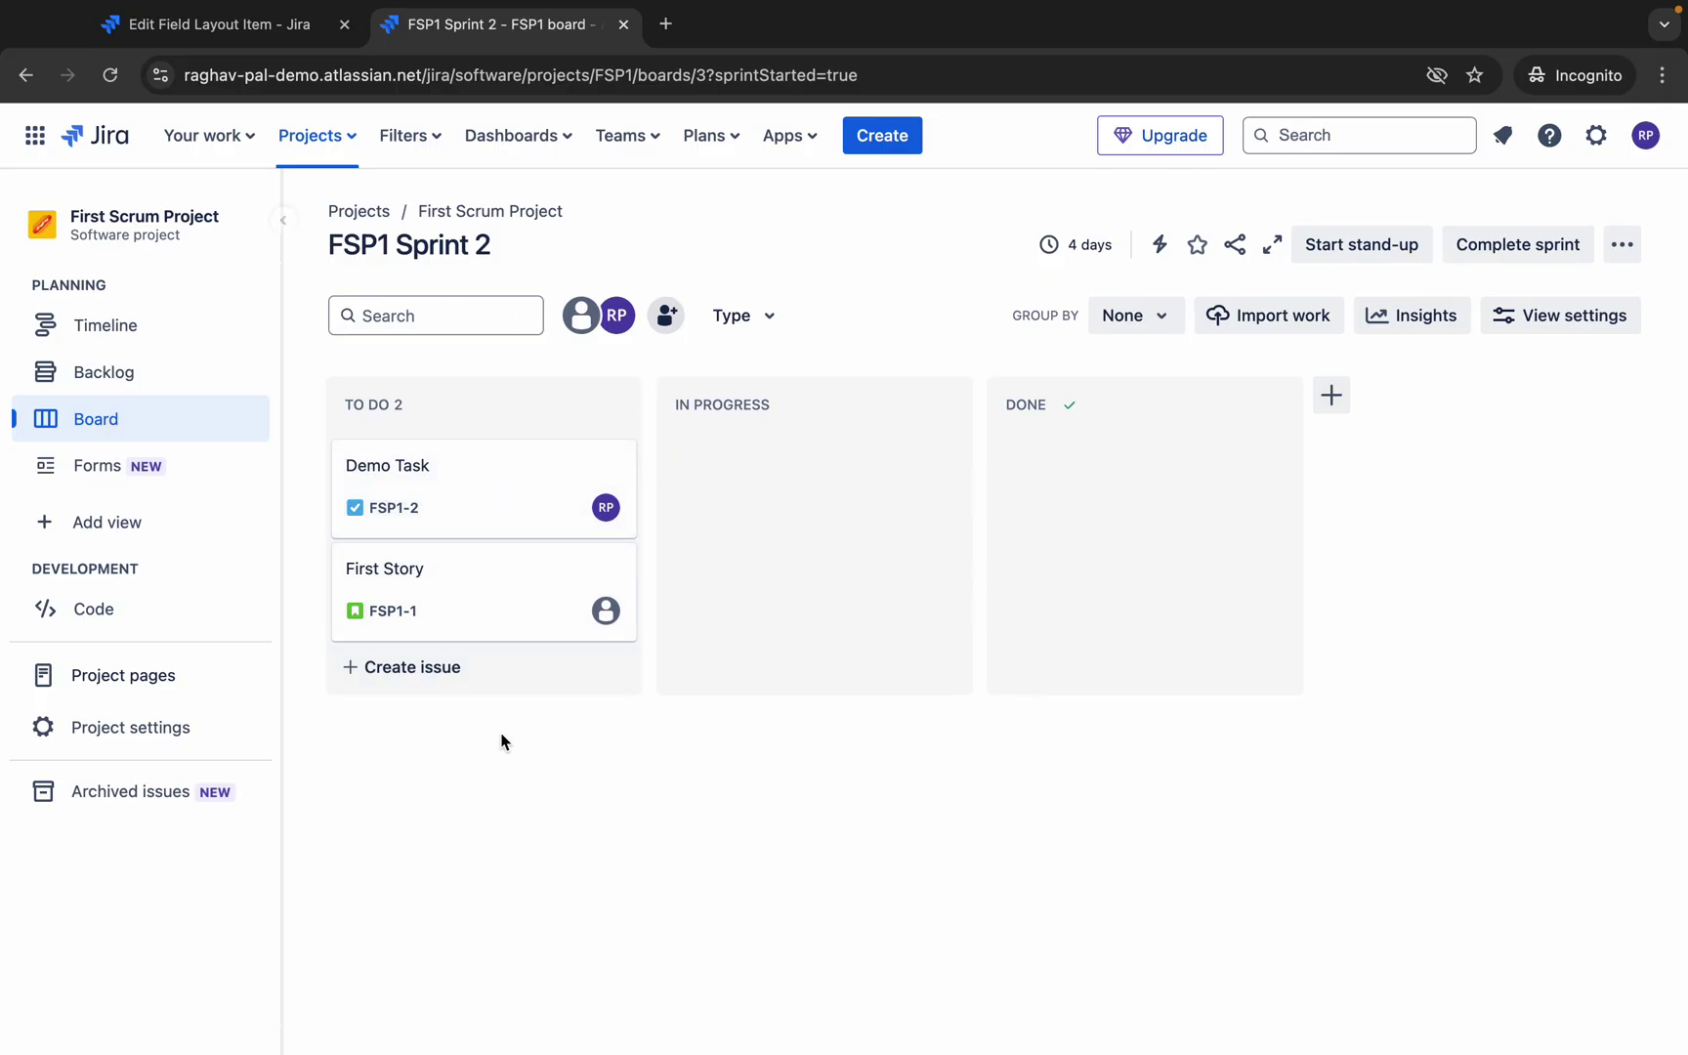
left_click_drag(468, 573, 724, 550)
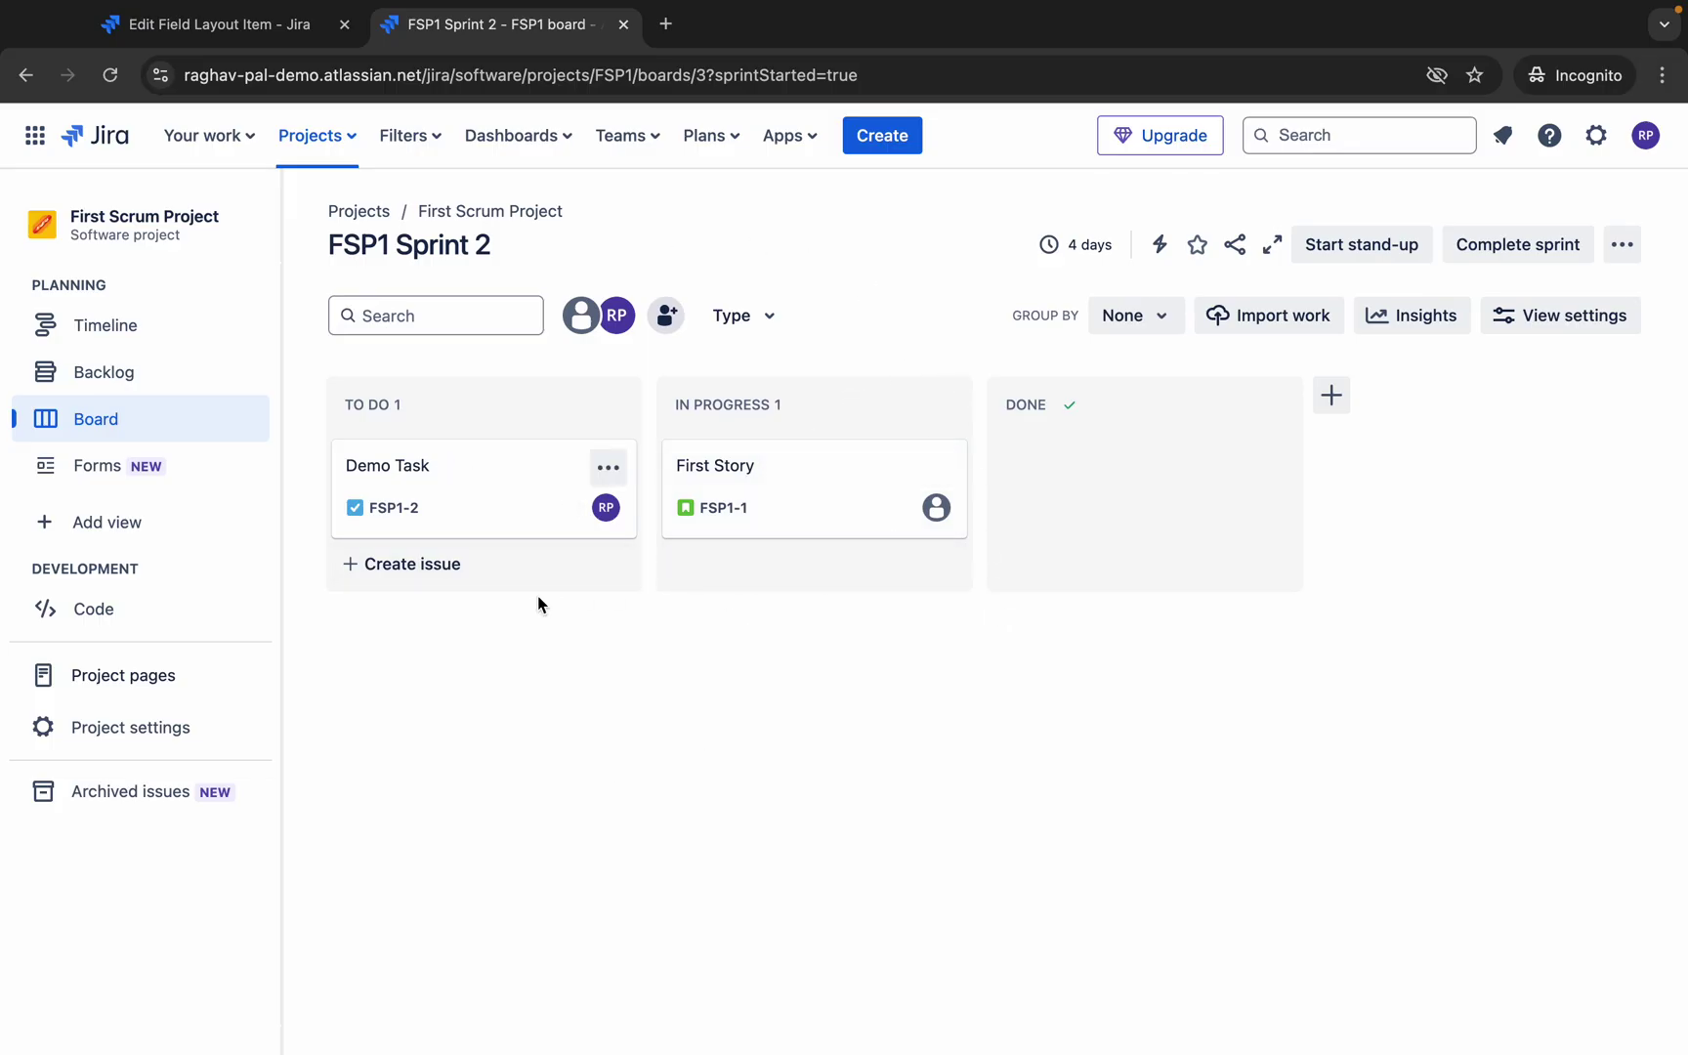
key("ctrl+Left")
left_click(839, 615)
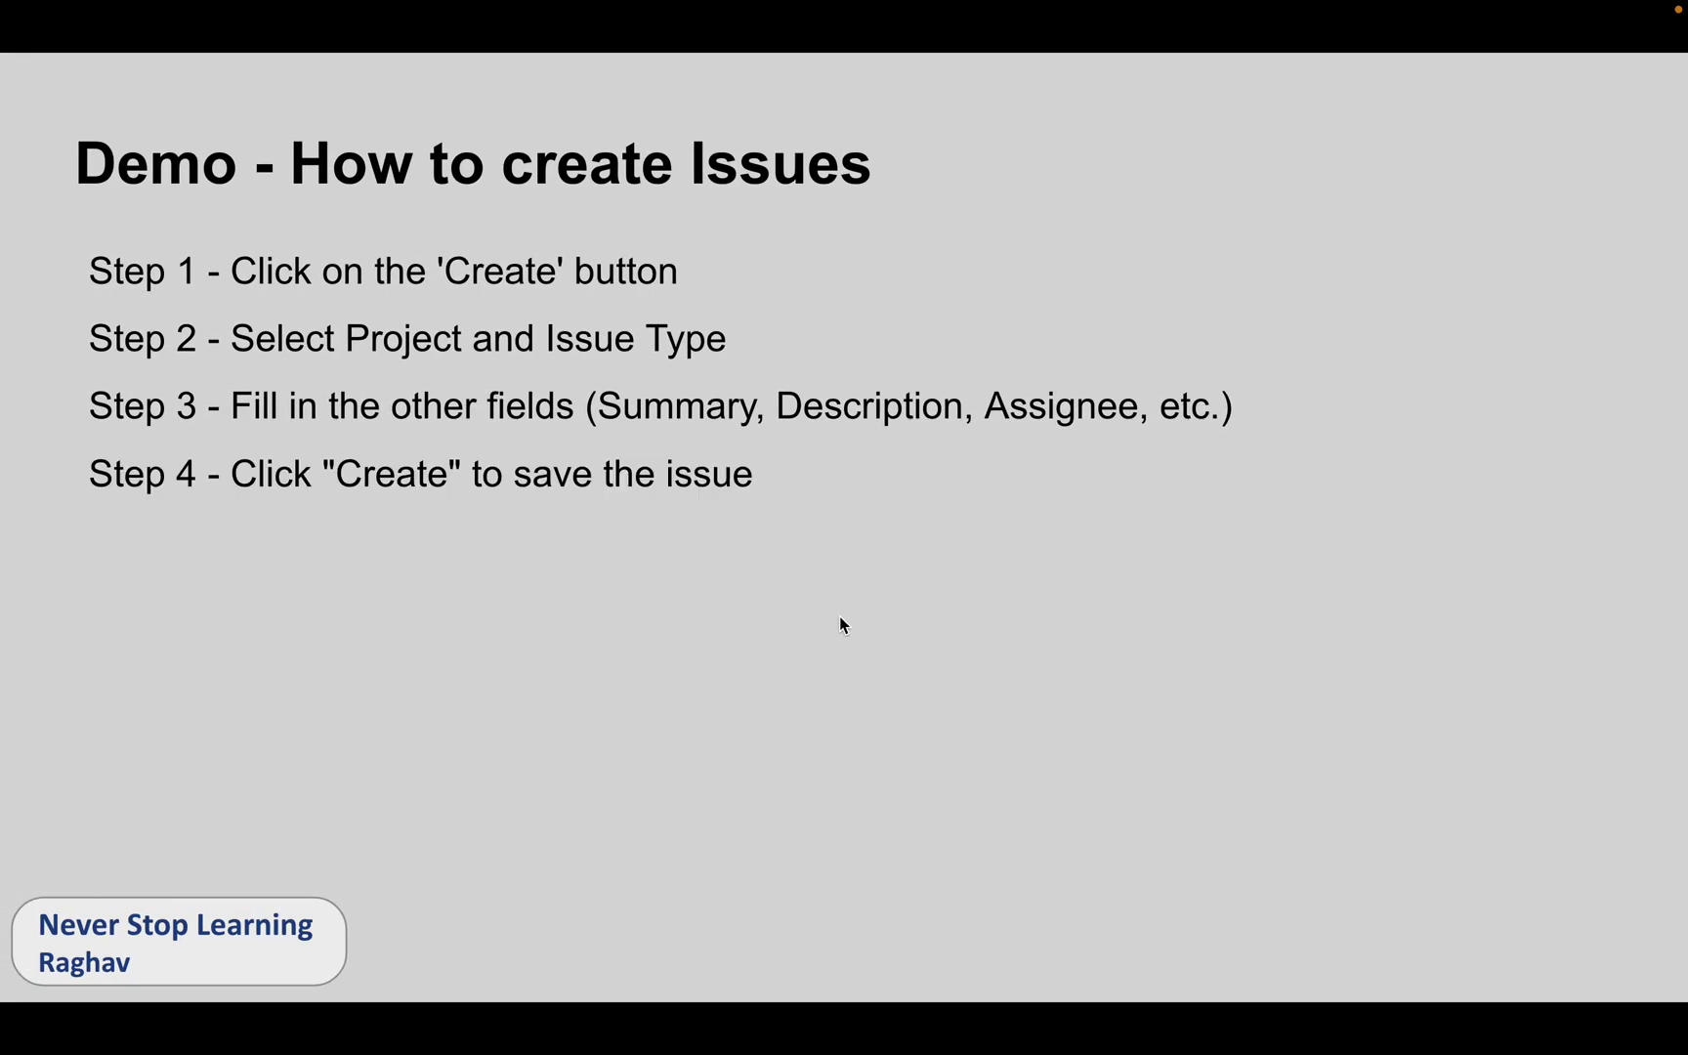
left_click(839, 618)
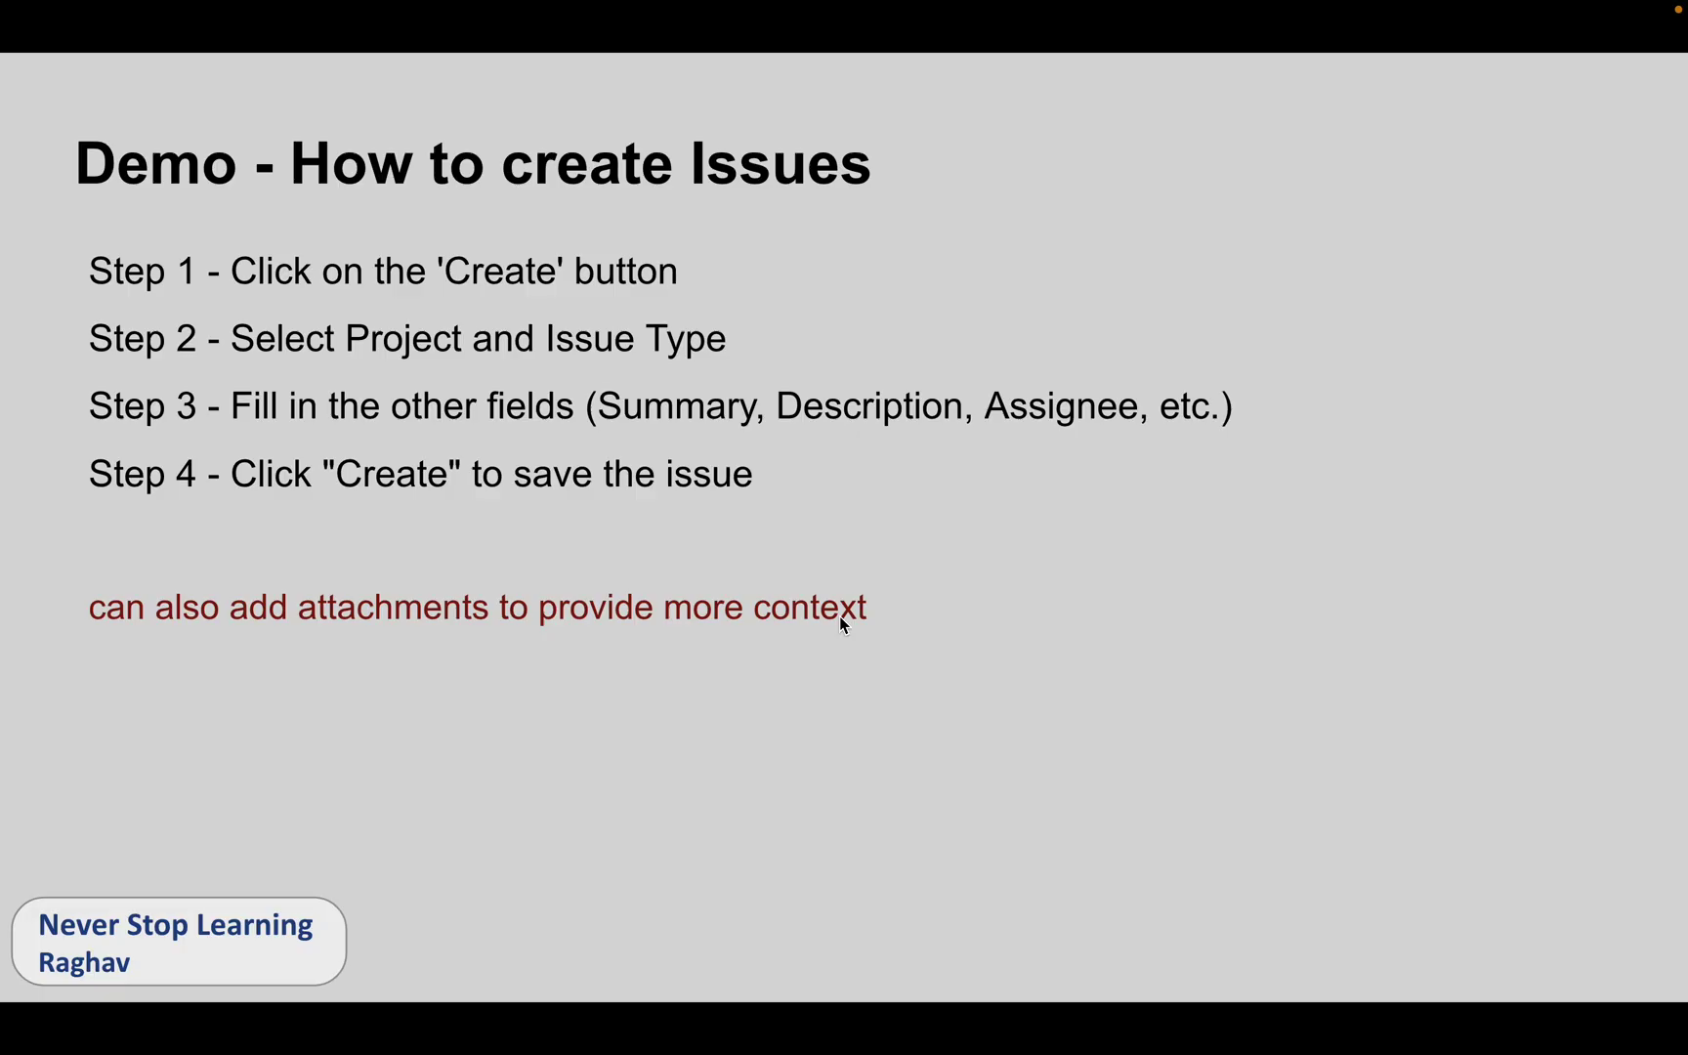
left_click(1172, 688)
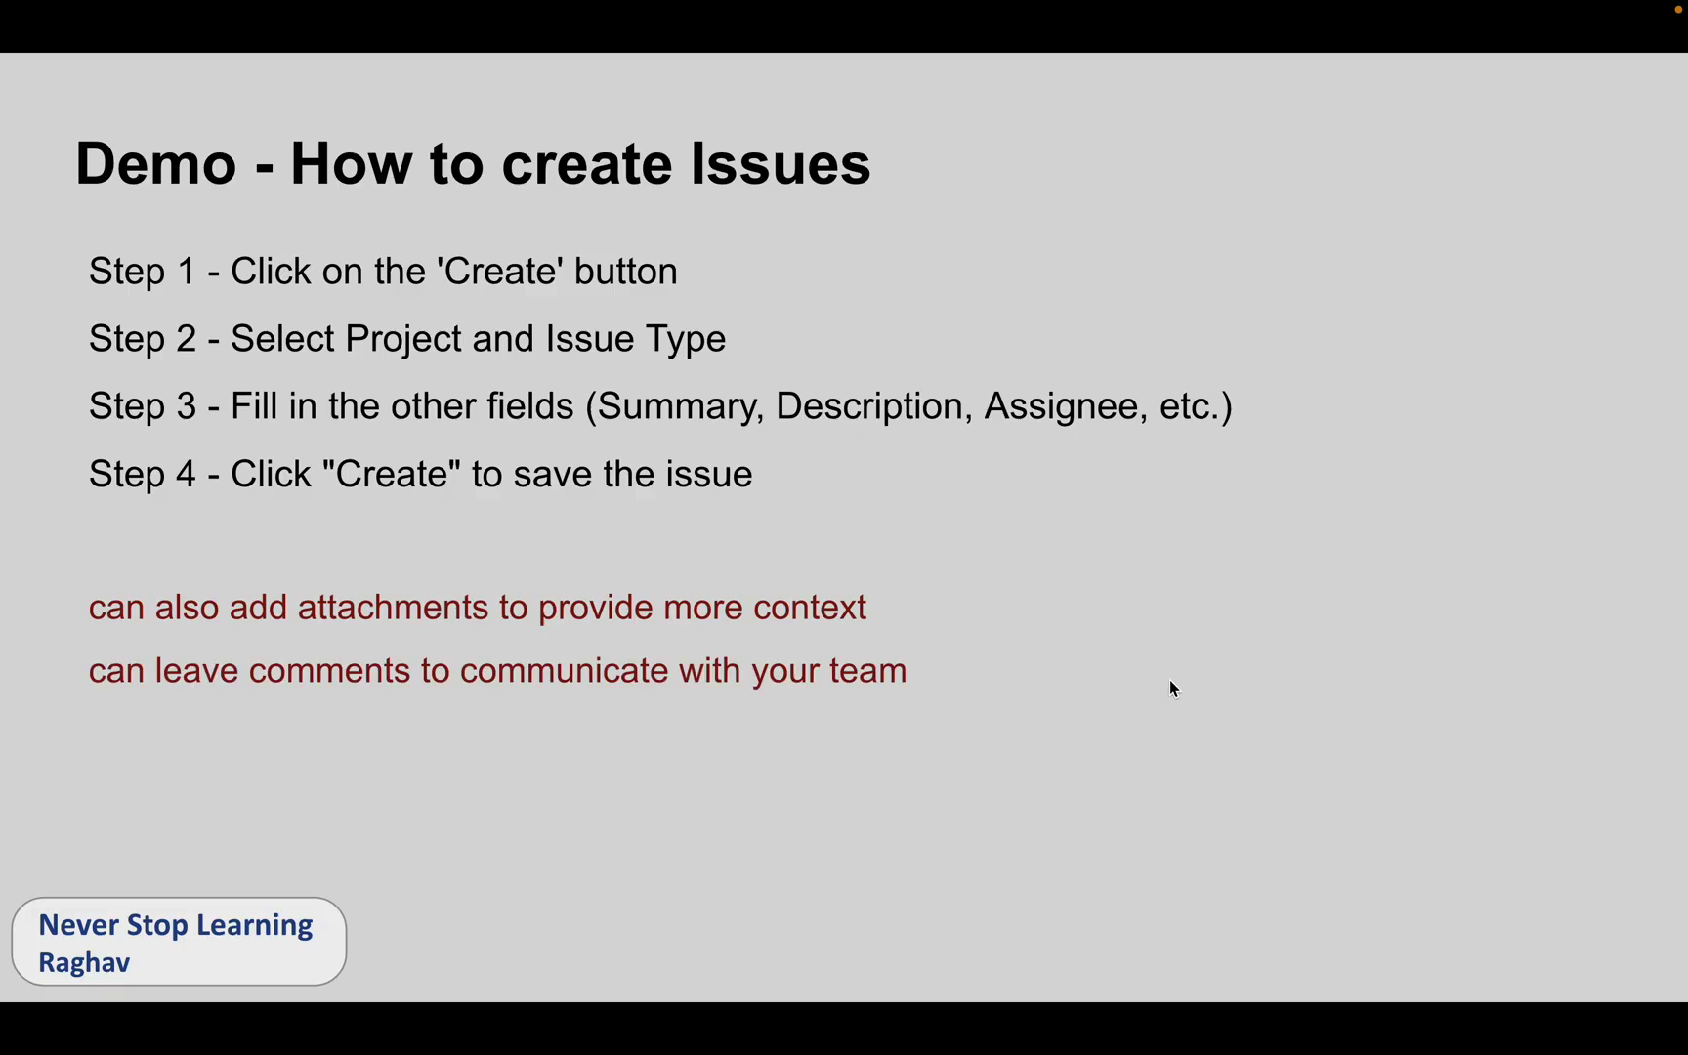
key("ctrl+Right")
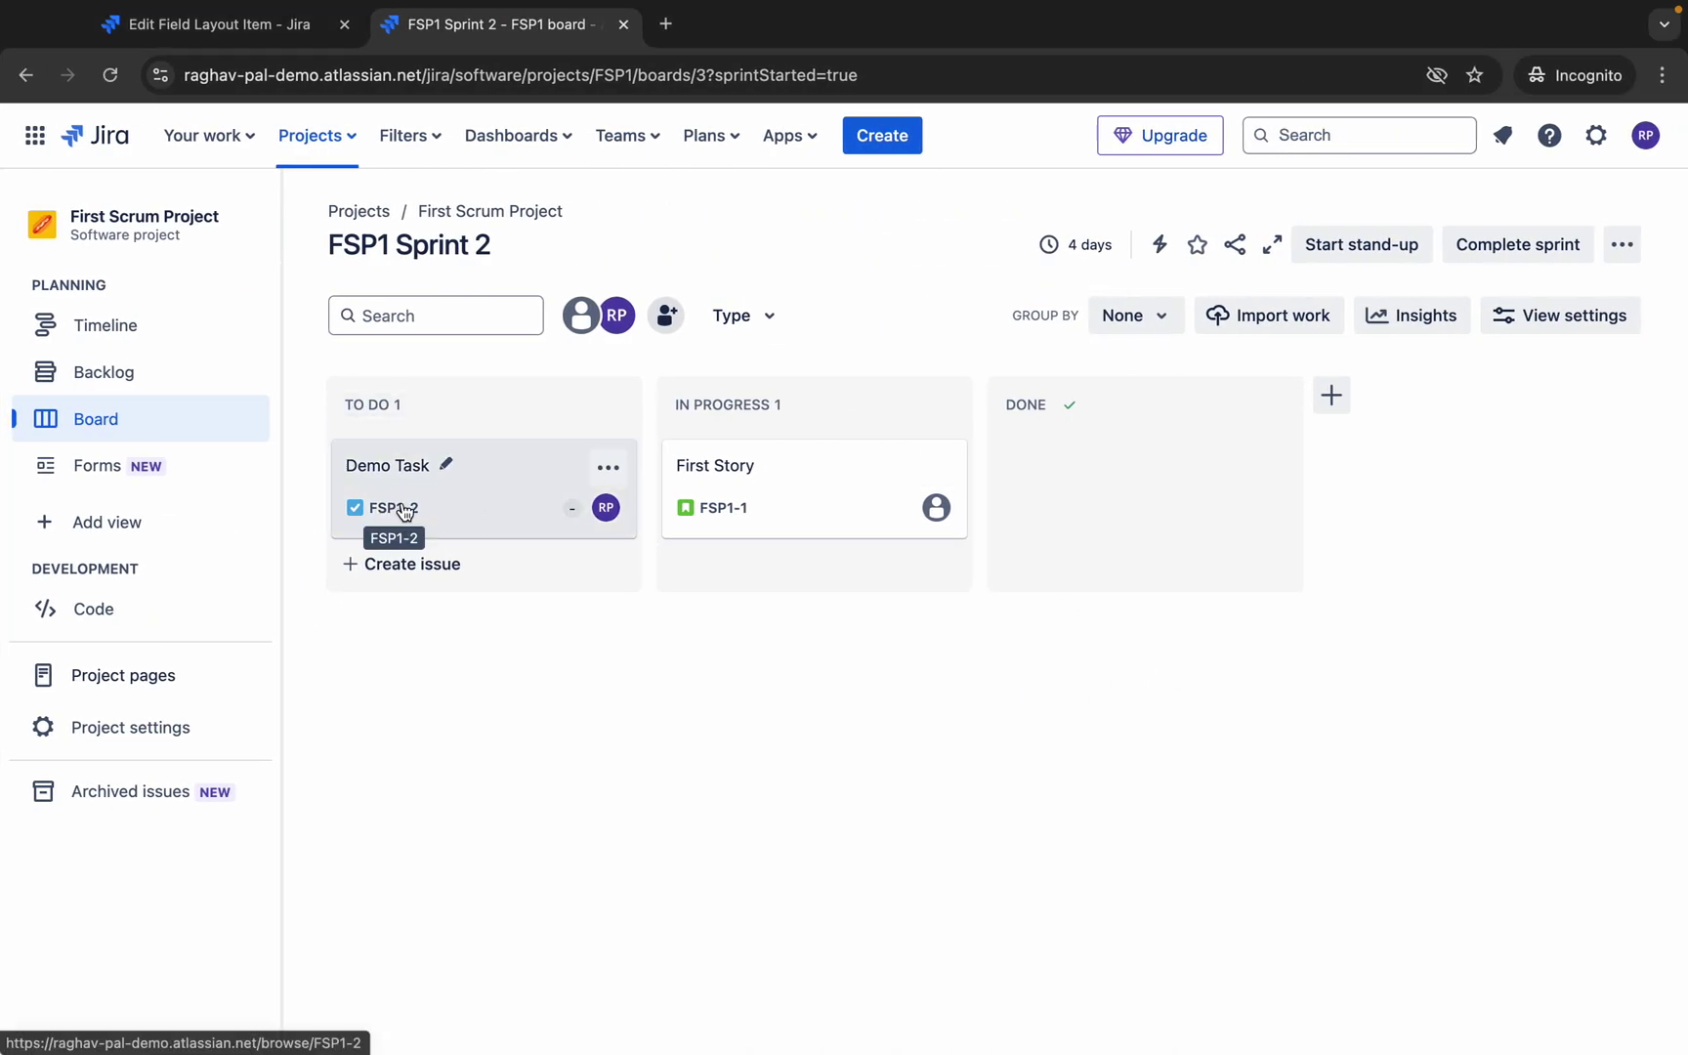
Open Demo Task from the board, dismiss the field groups notice, and view the comment editor without adding a comment.
left_click(398, 473)
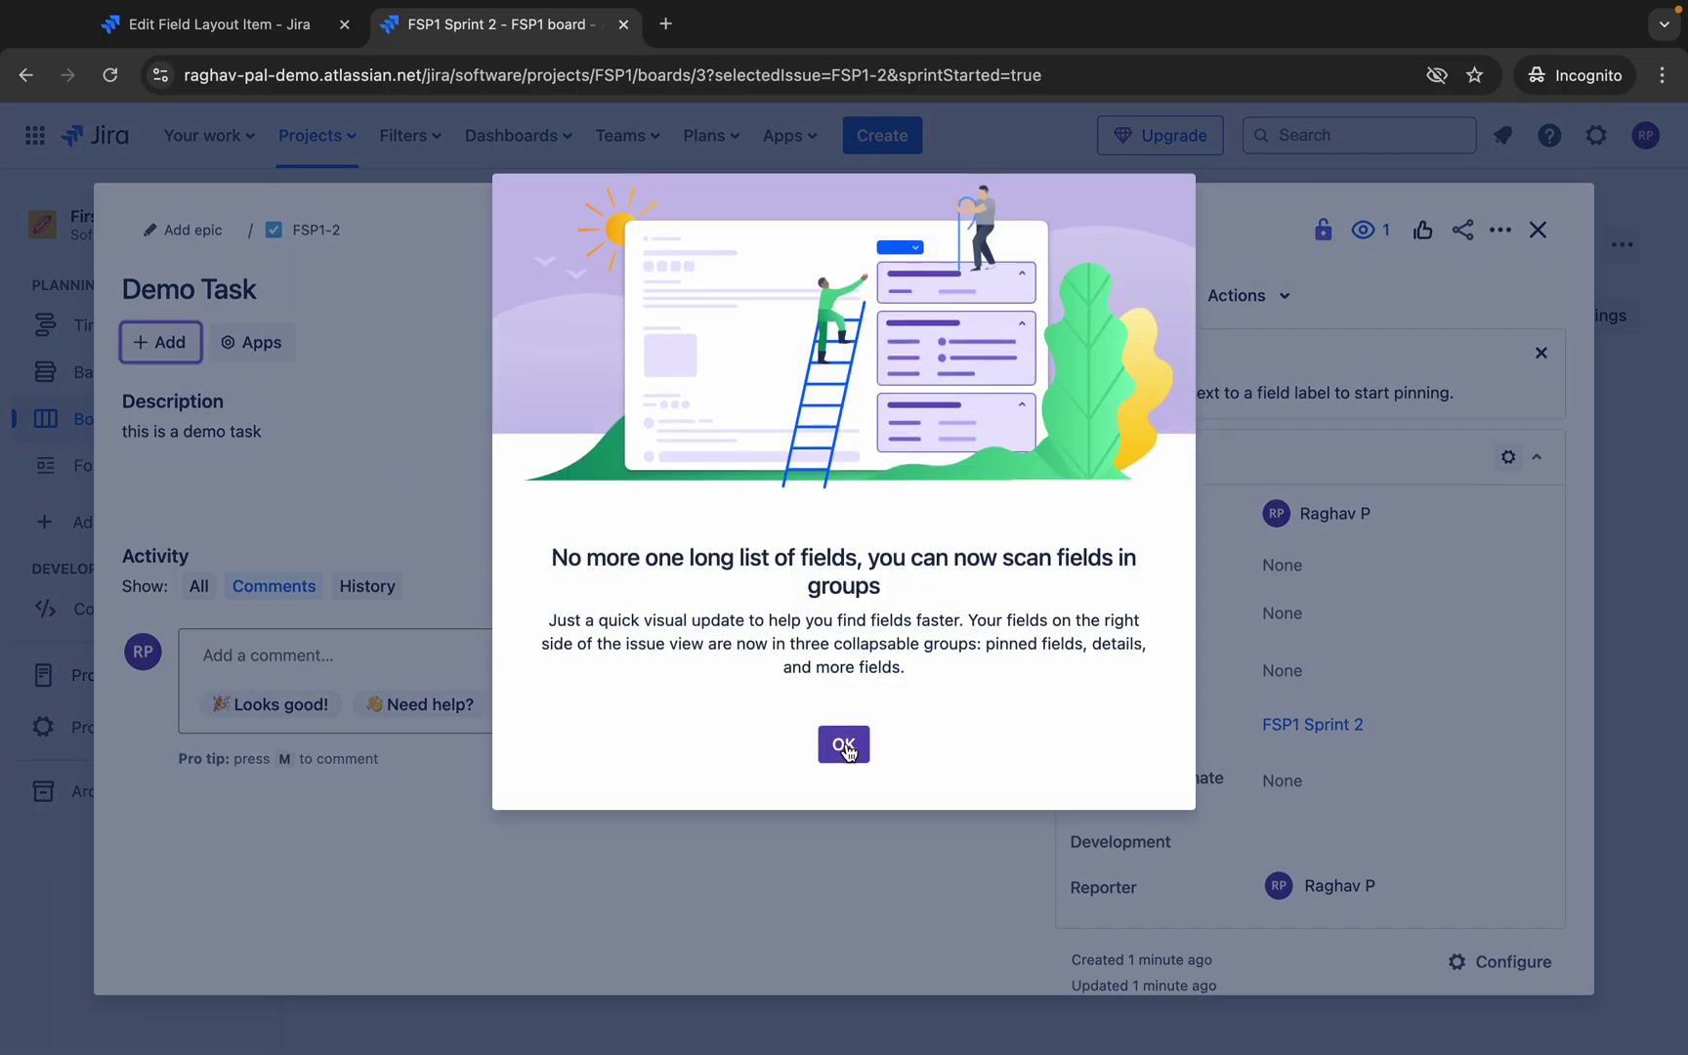
left_click(844, 746)
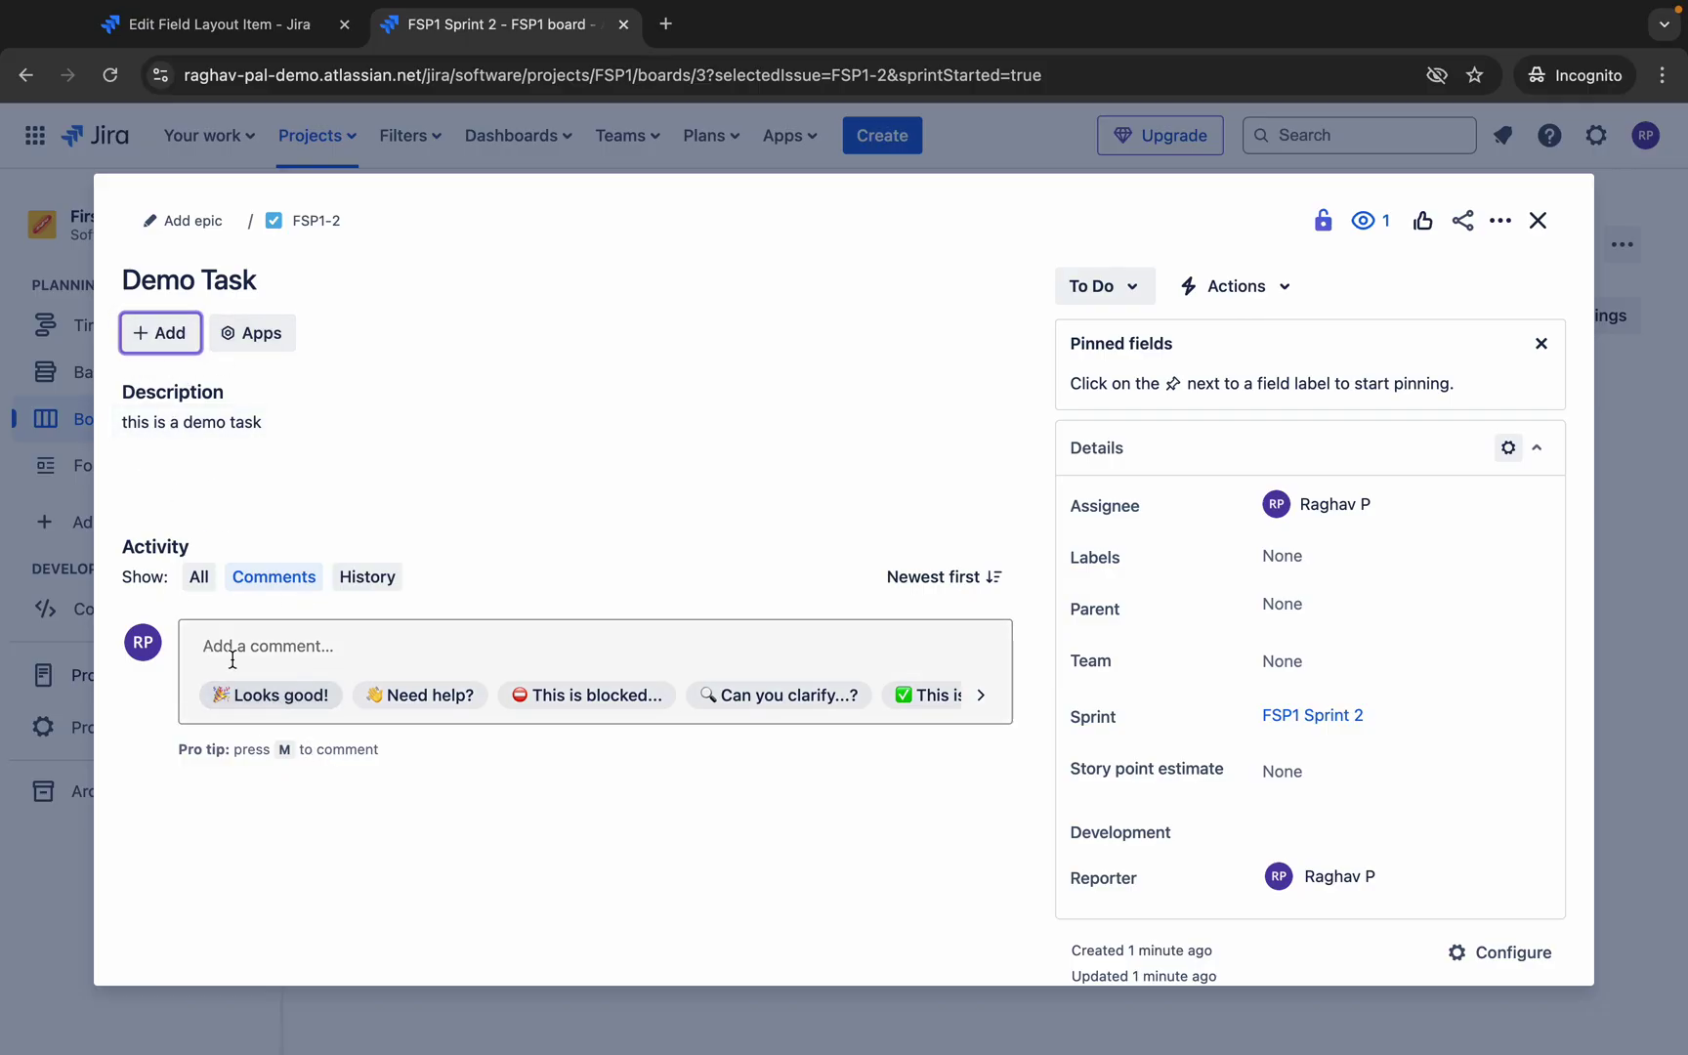
left_click(276, 650)
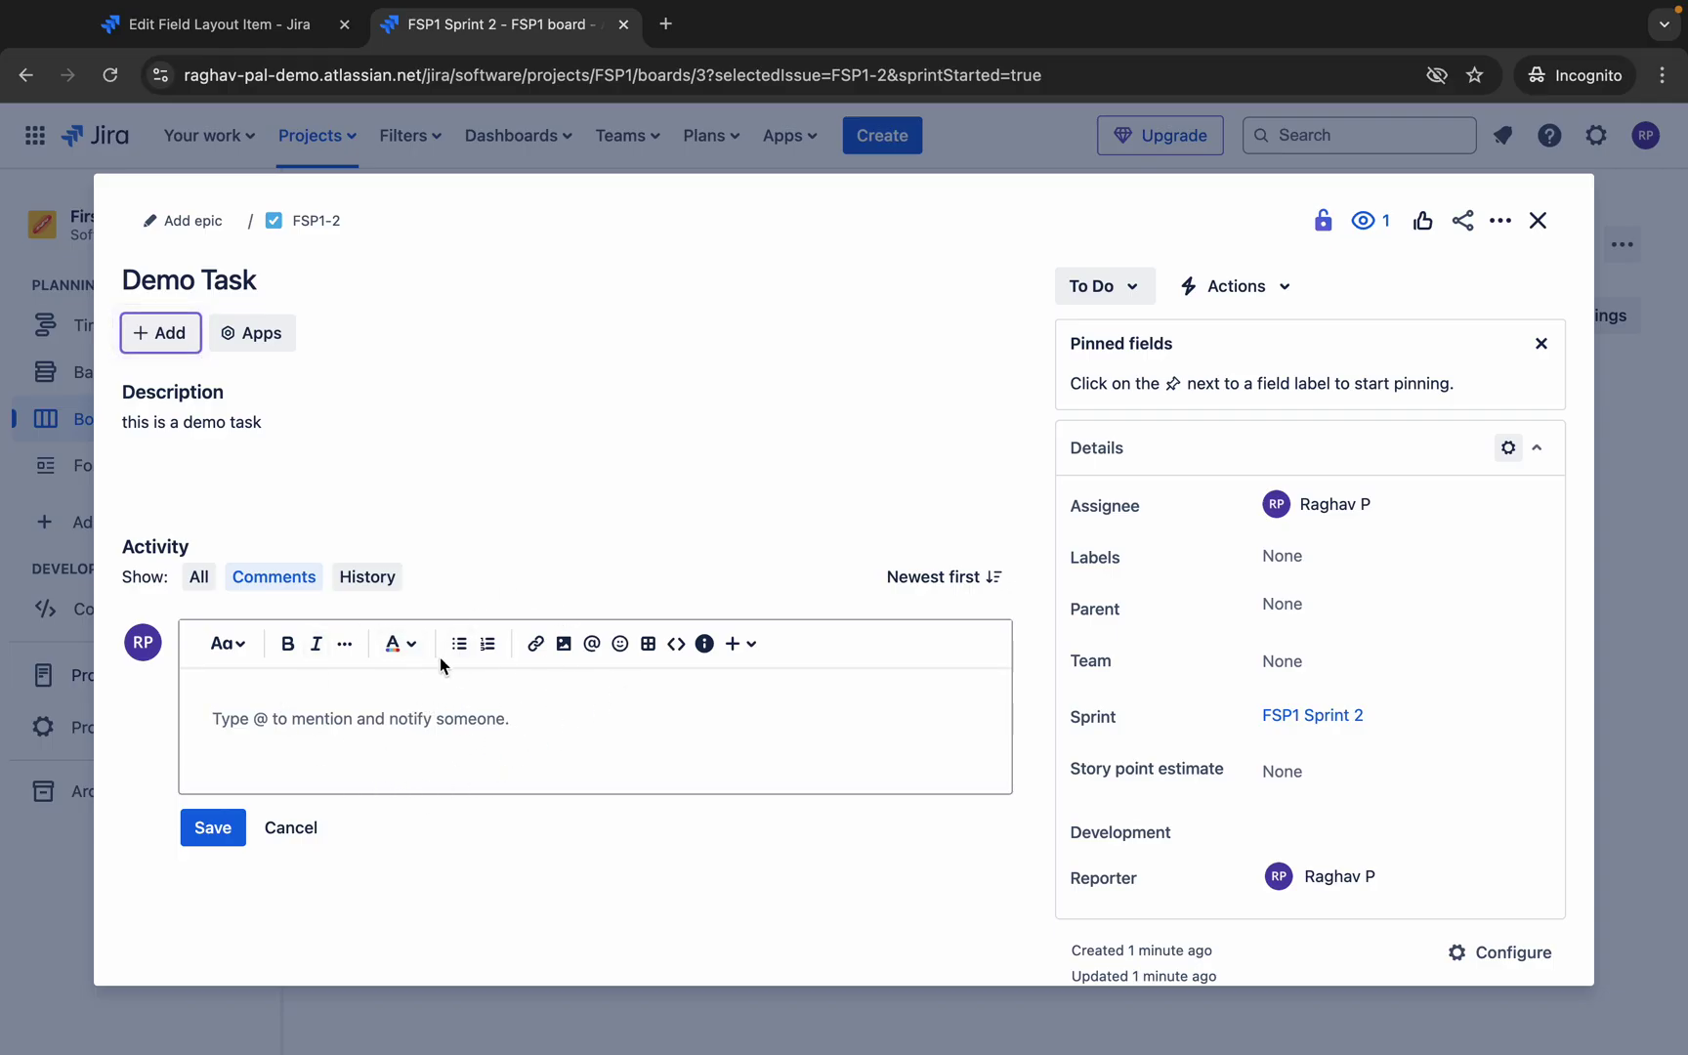
left_click(317, 824)
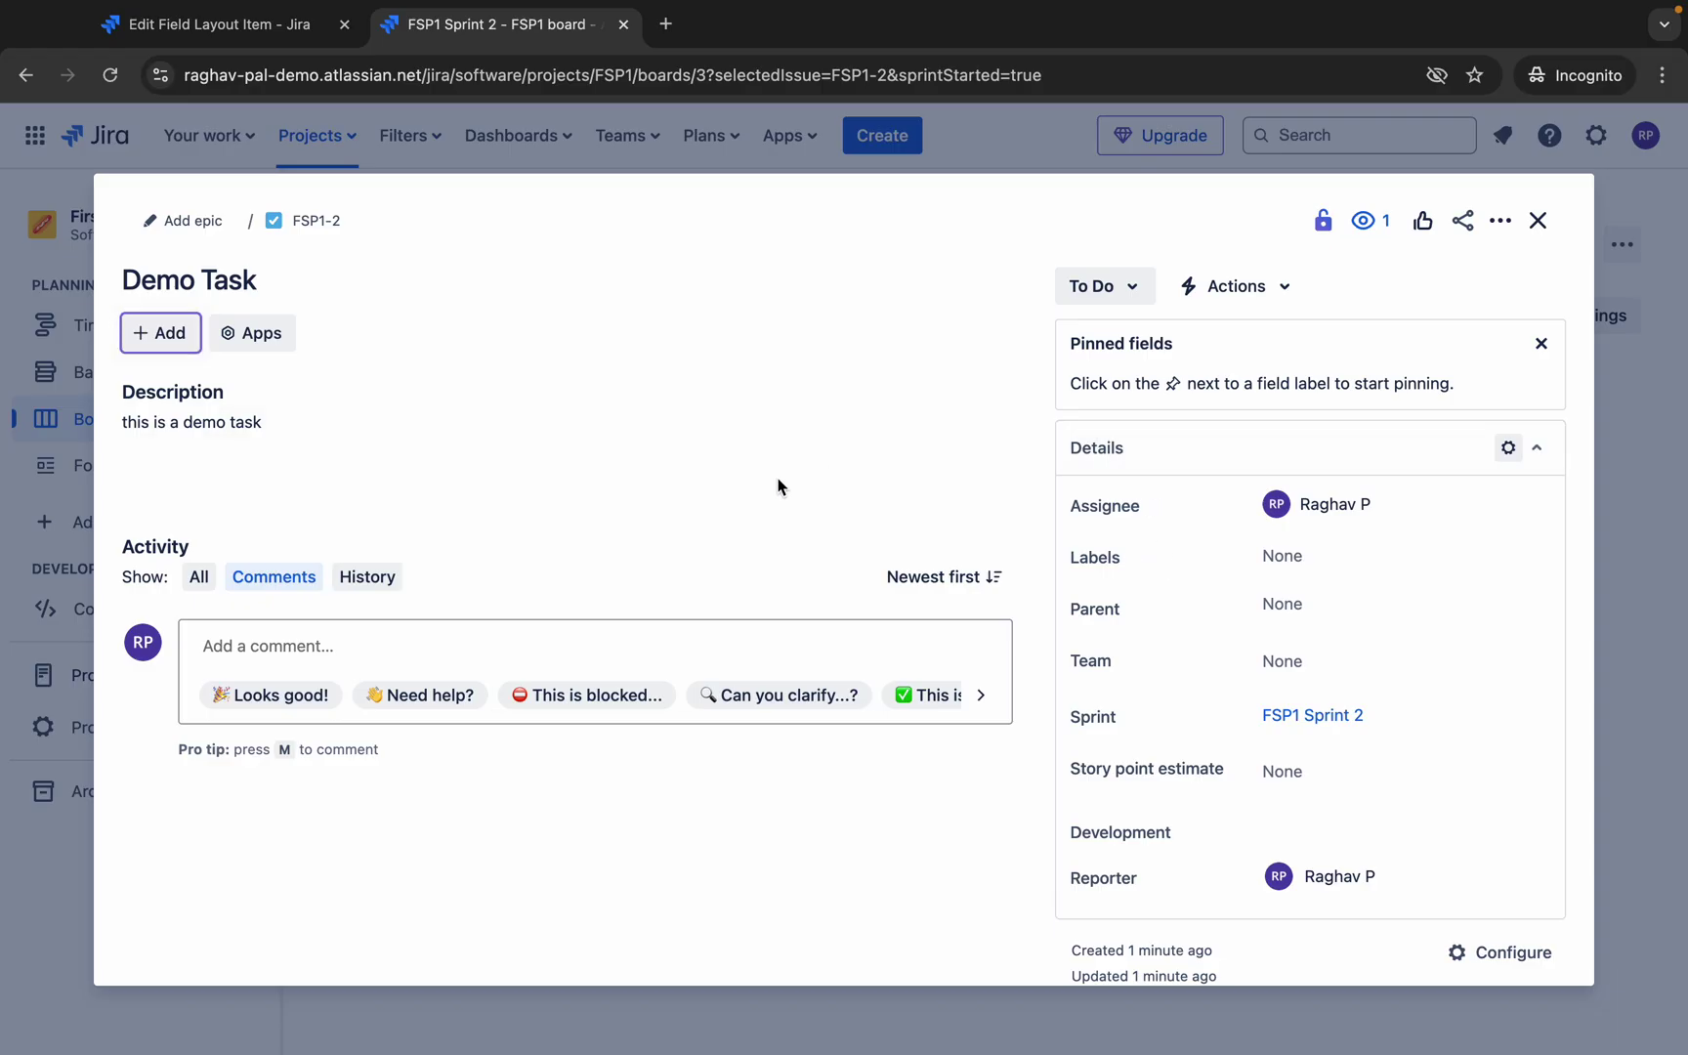
Check which items can be added to Demo Task and its available status choices, and close the issue.
left_click(166, 337)
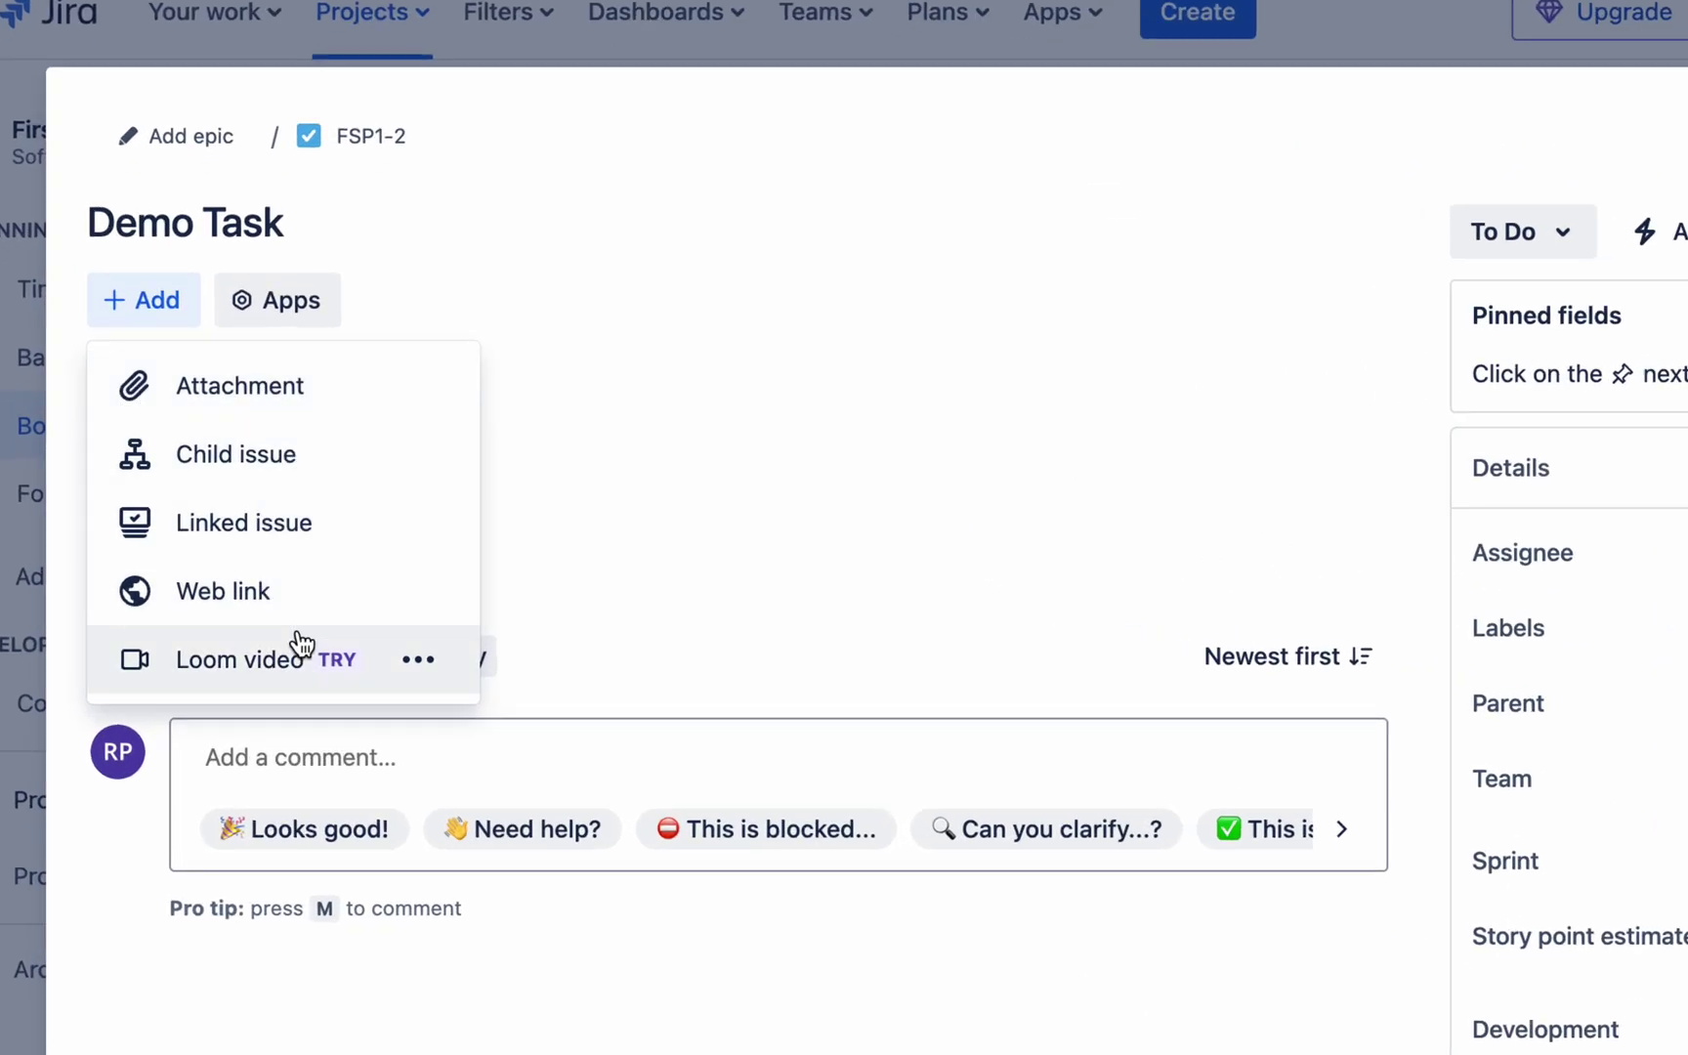
left_click(619, 499)
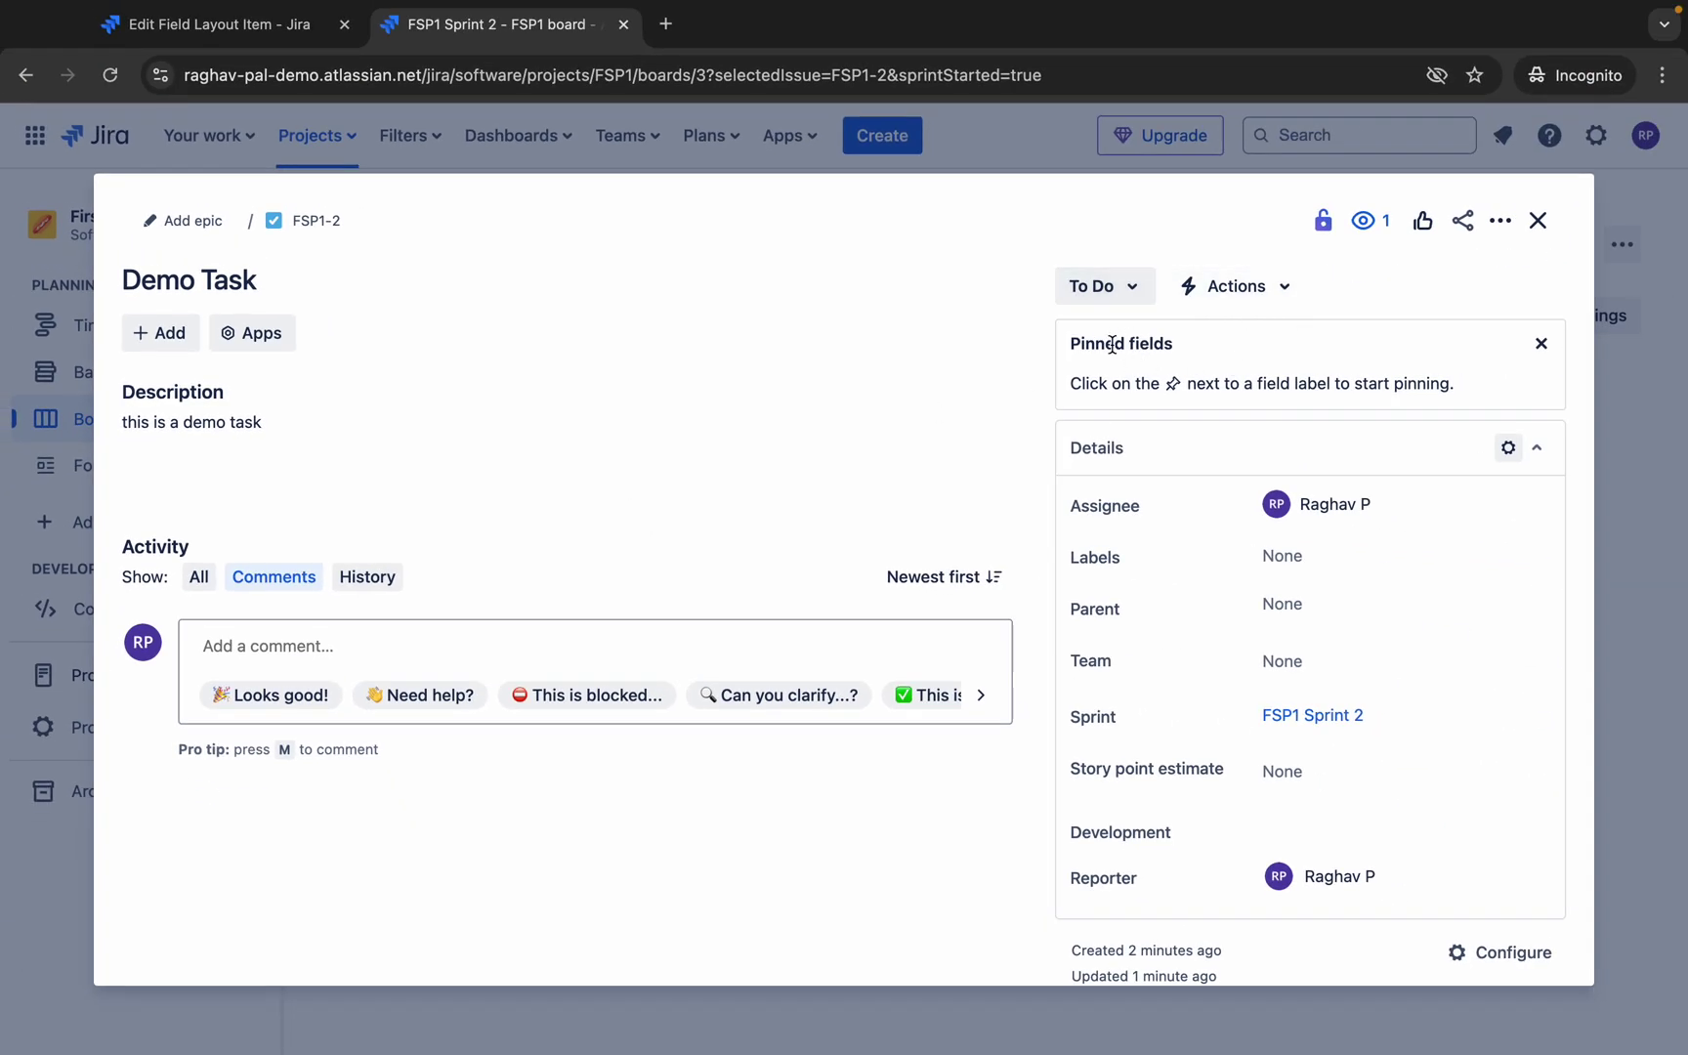
left_click(1124, 287)
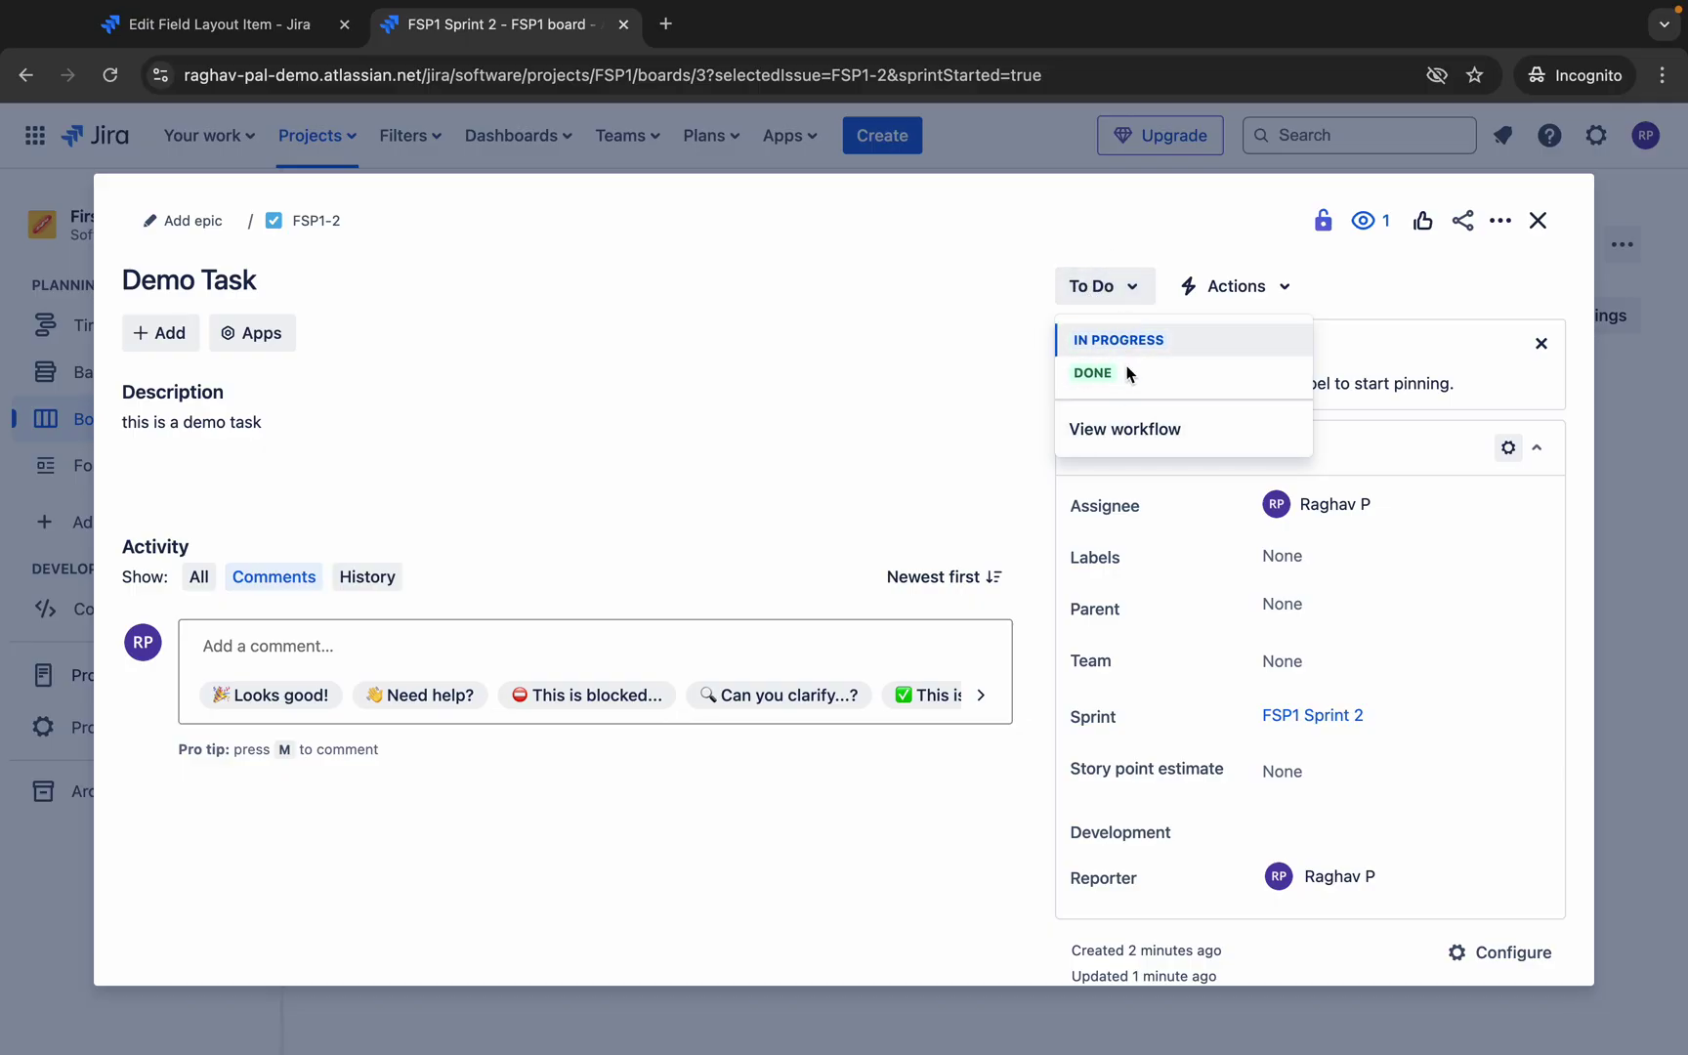
left_click(1538, 220)
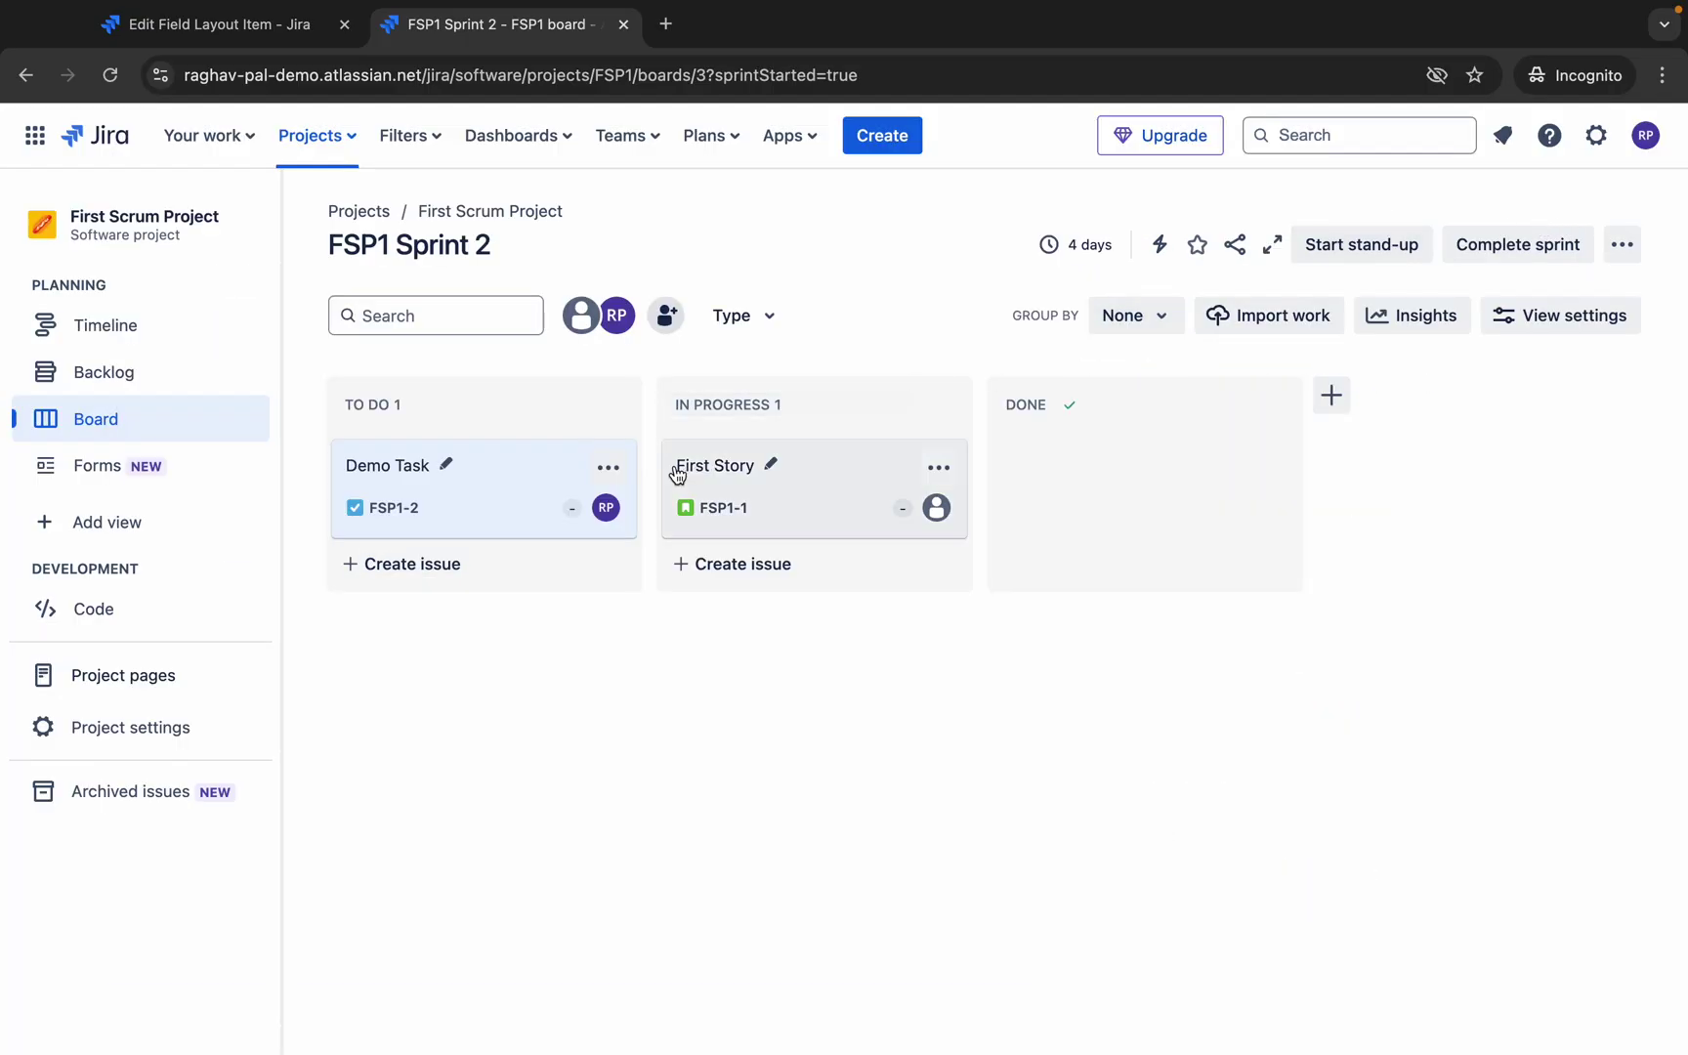
Move Demo Task to In Progress below First Story, and reopen it to check its status choices, dismissing the command palette tip.
left_click_drag(525, 466, 700, 545)
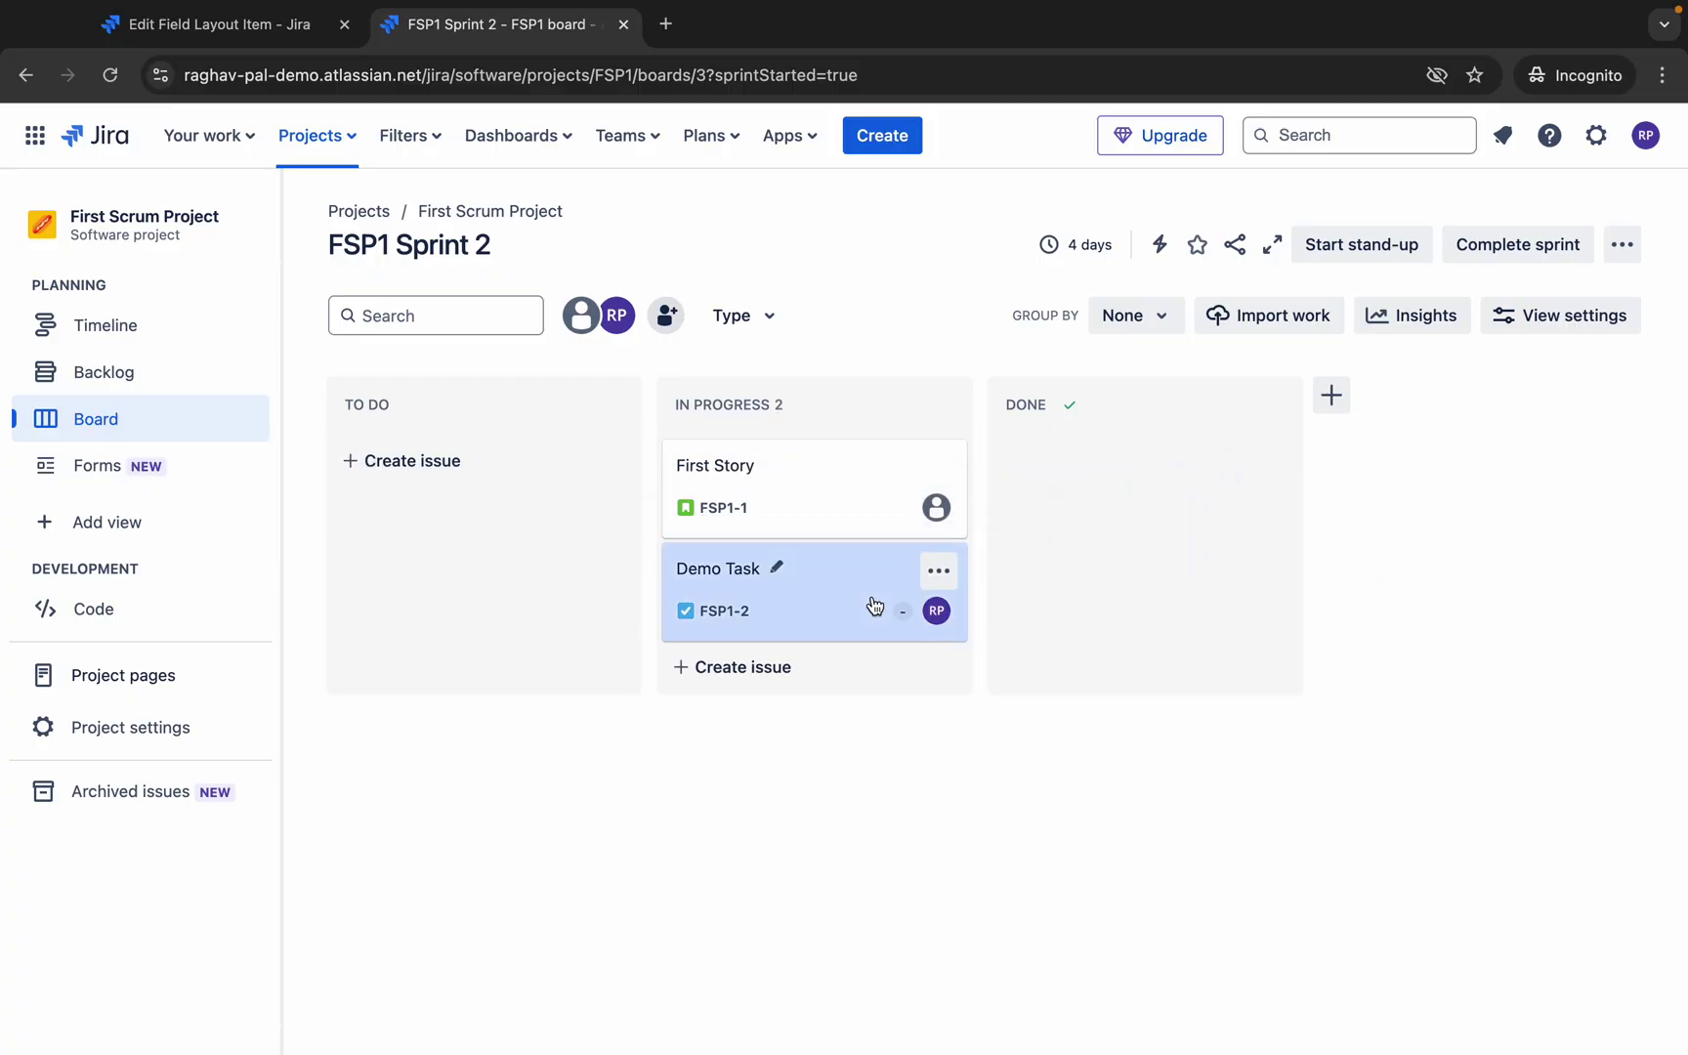
left_click(720, 578)
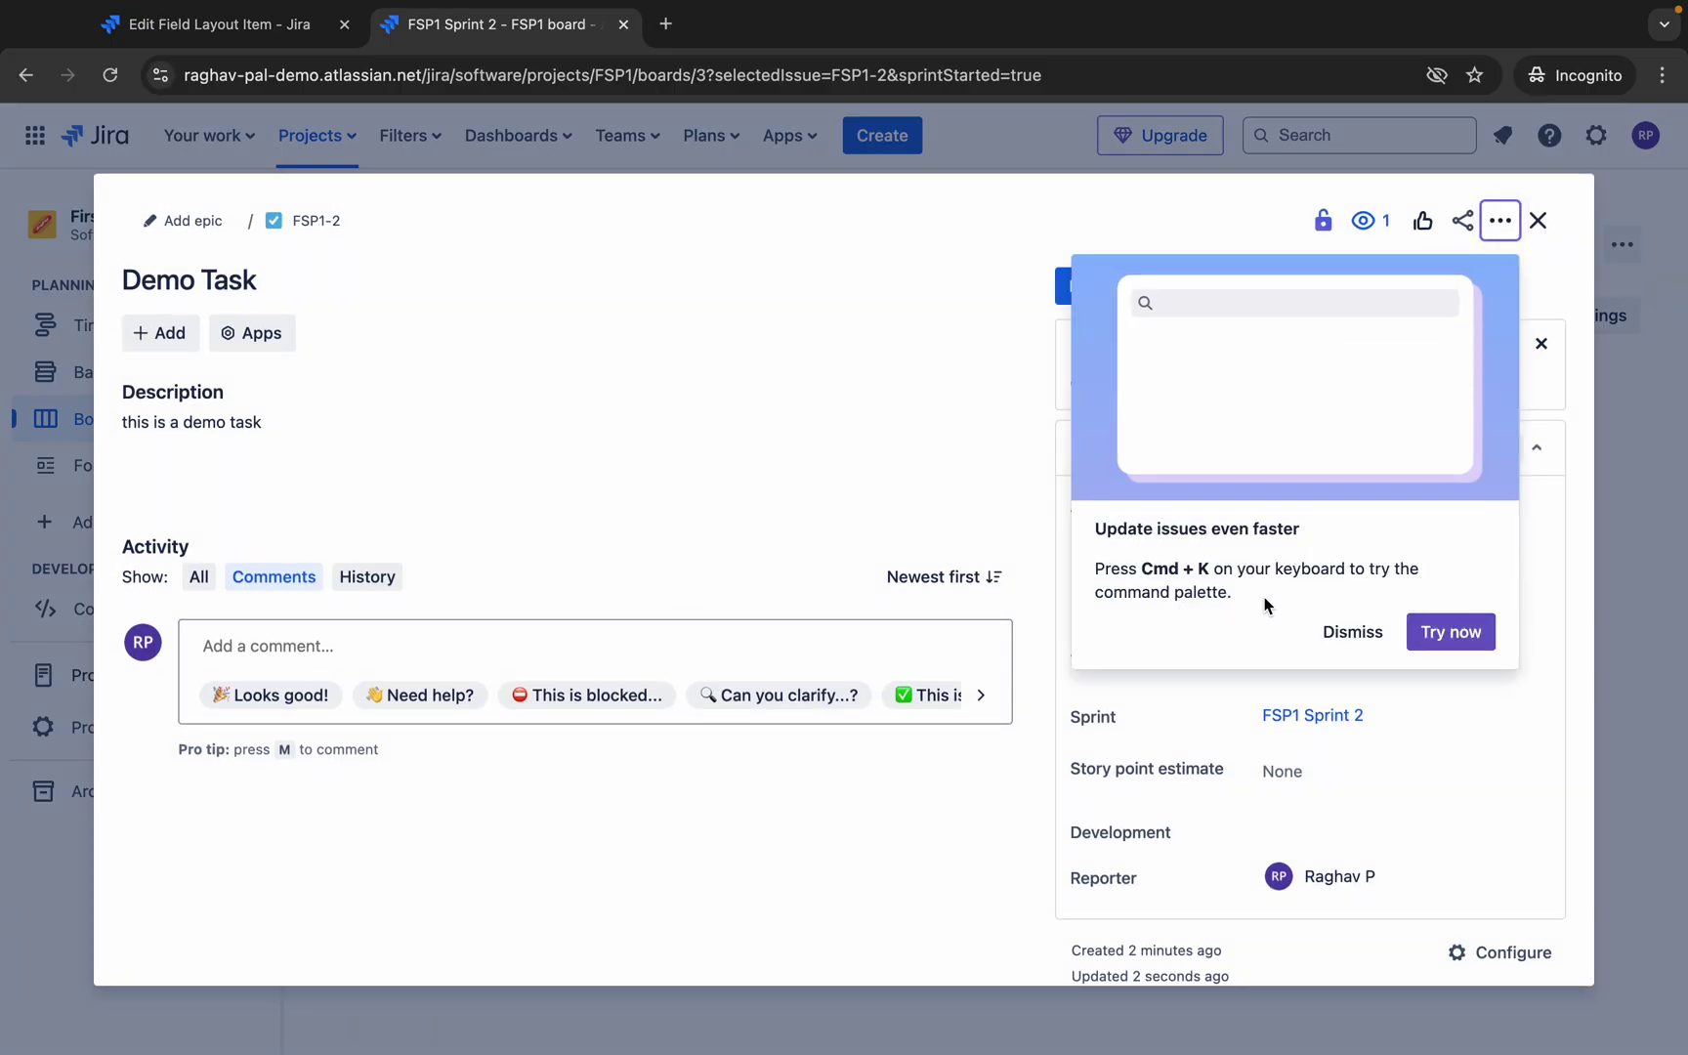
left_click(1352, 631)
left_click(1133, 291)
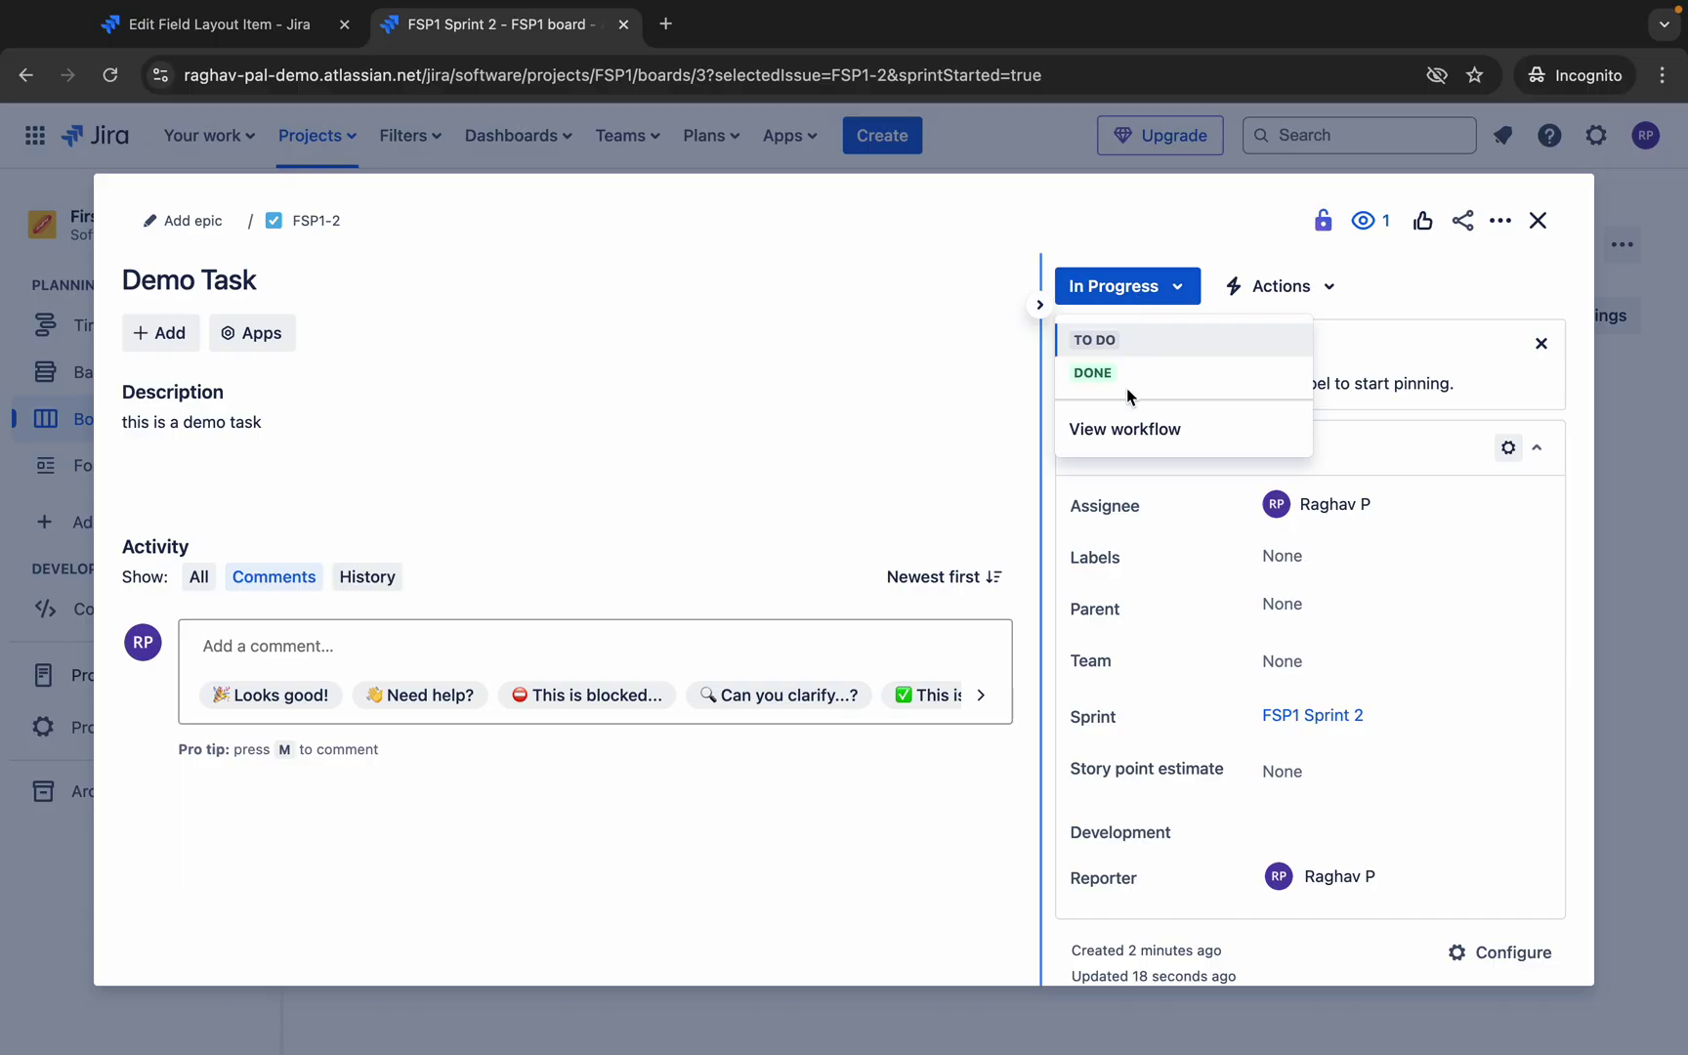
left_click(977, 437)
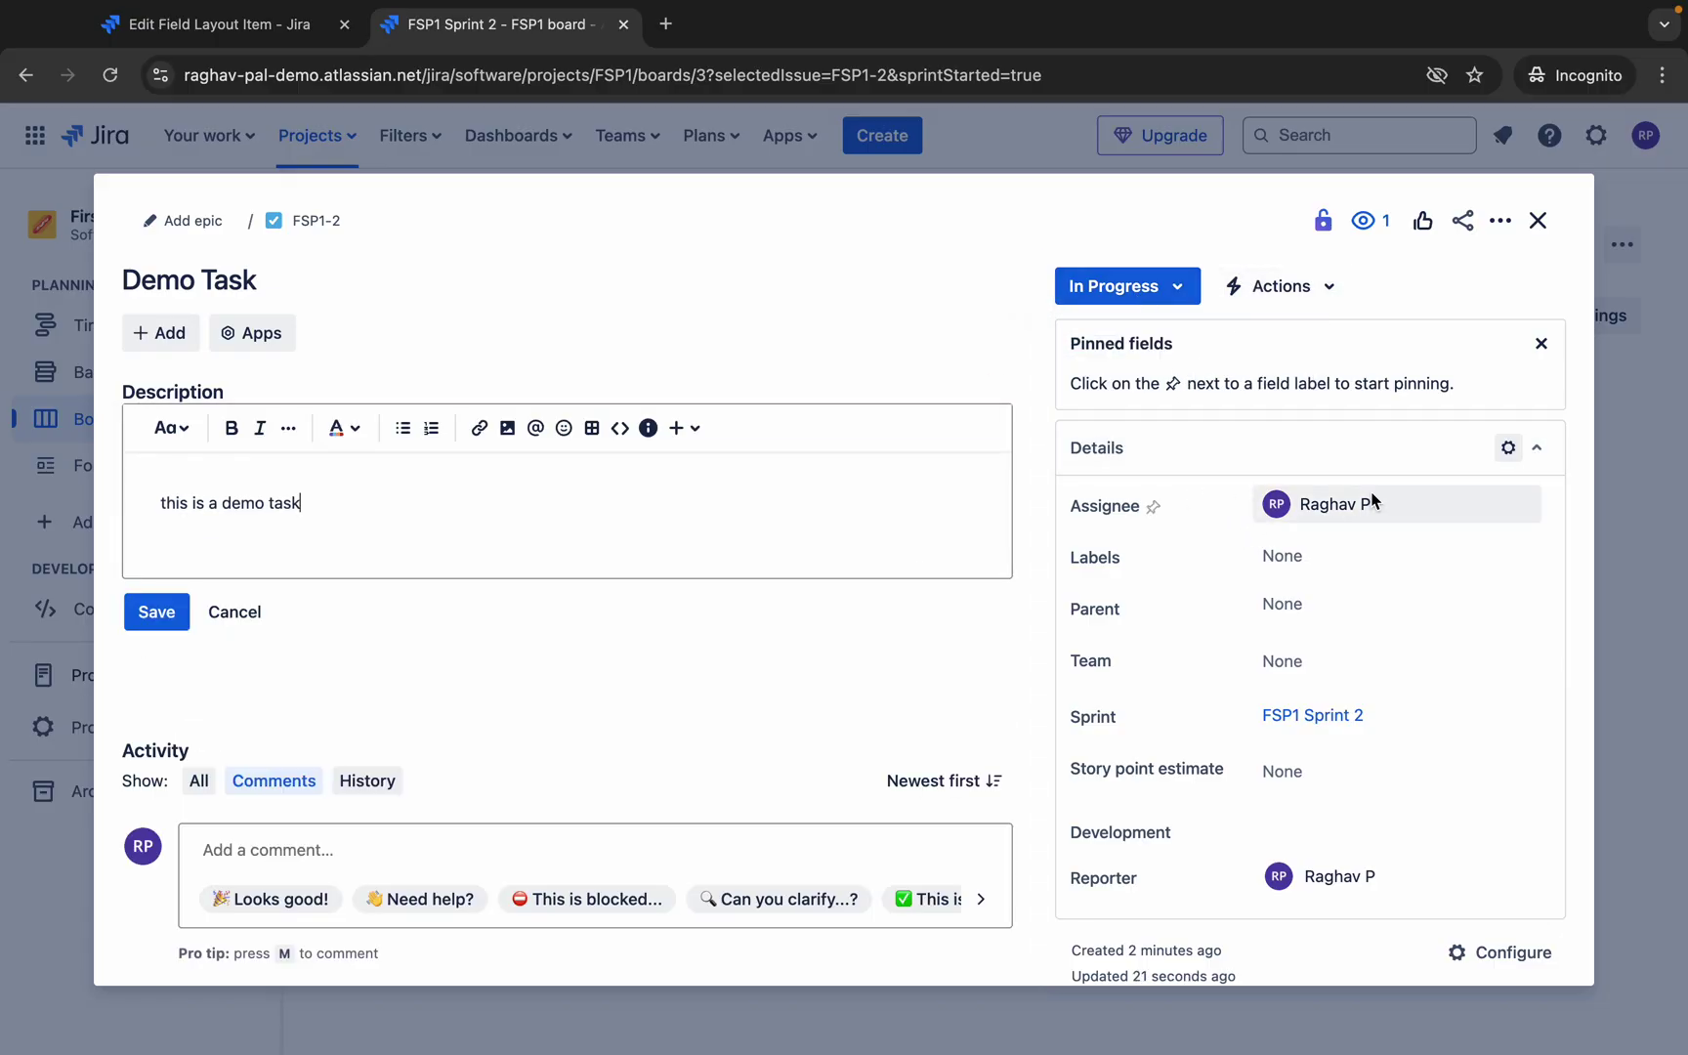
Review the labels, parent, team and other detail fields of Demo Task without changing them, and close the issue.
left_click(1530, 449)
left_click(1511, 450)
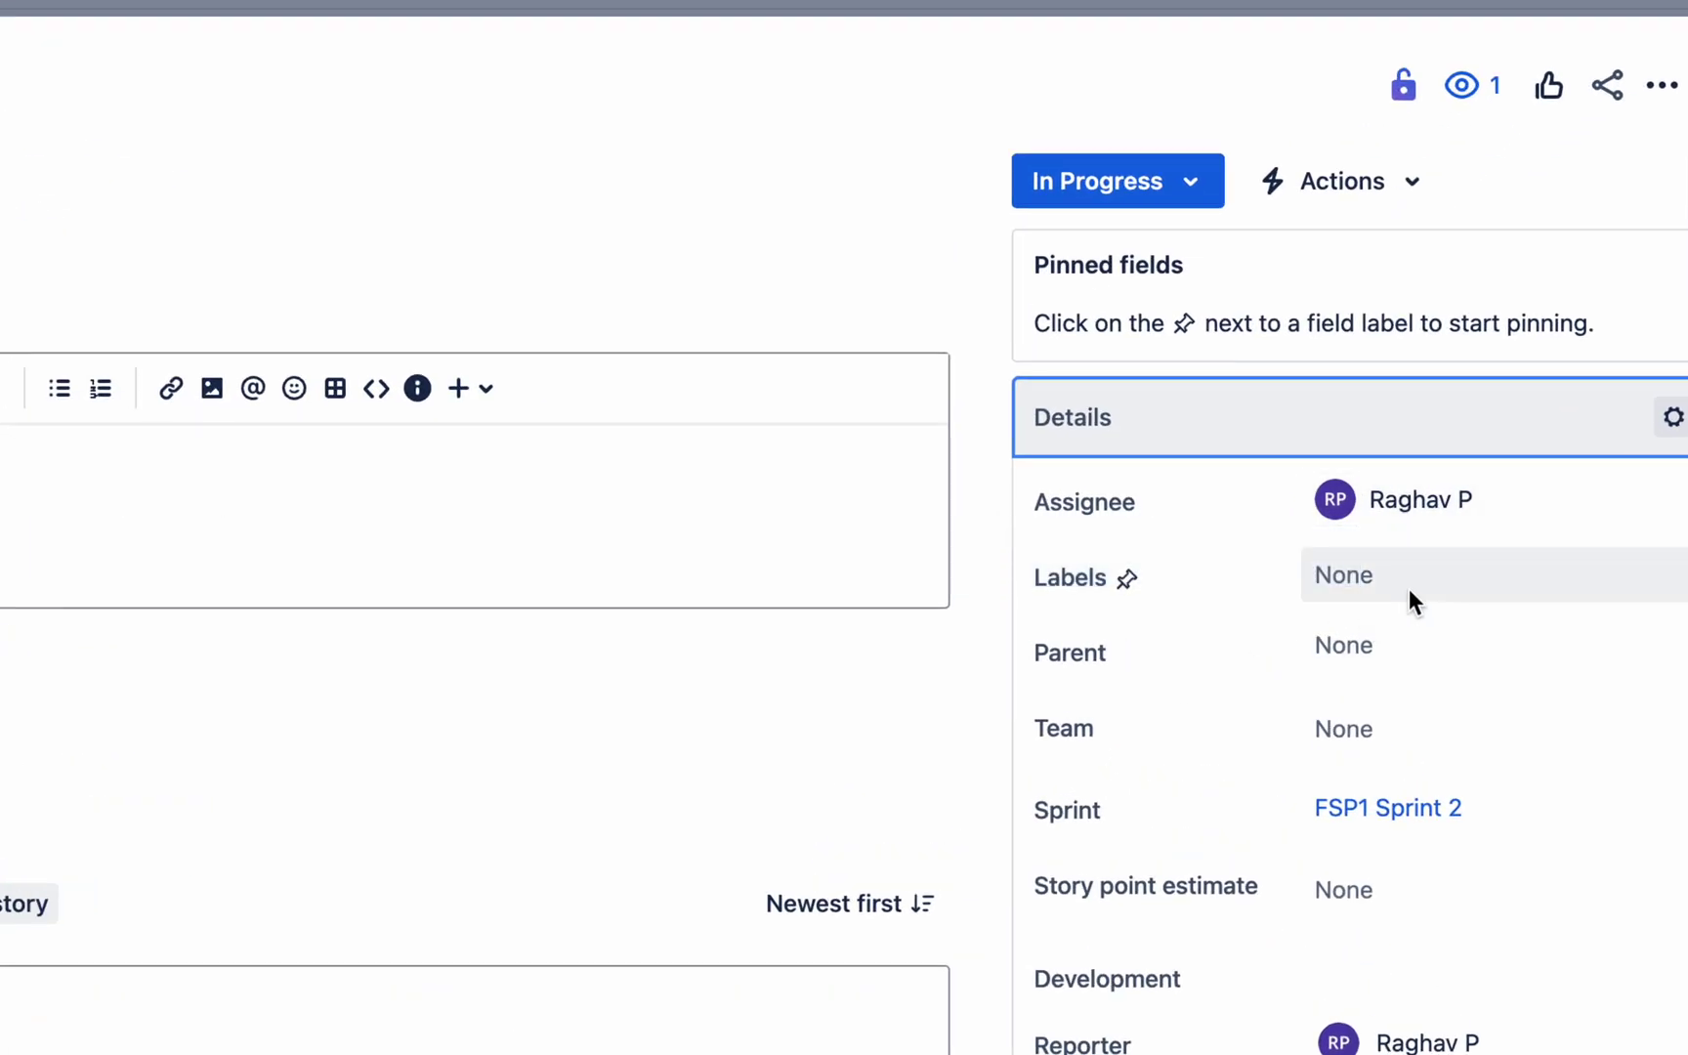
left_click(1331, 566)
left_click(1152, 616)
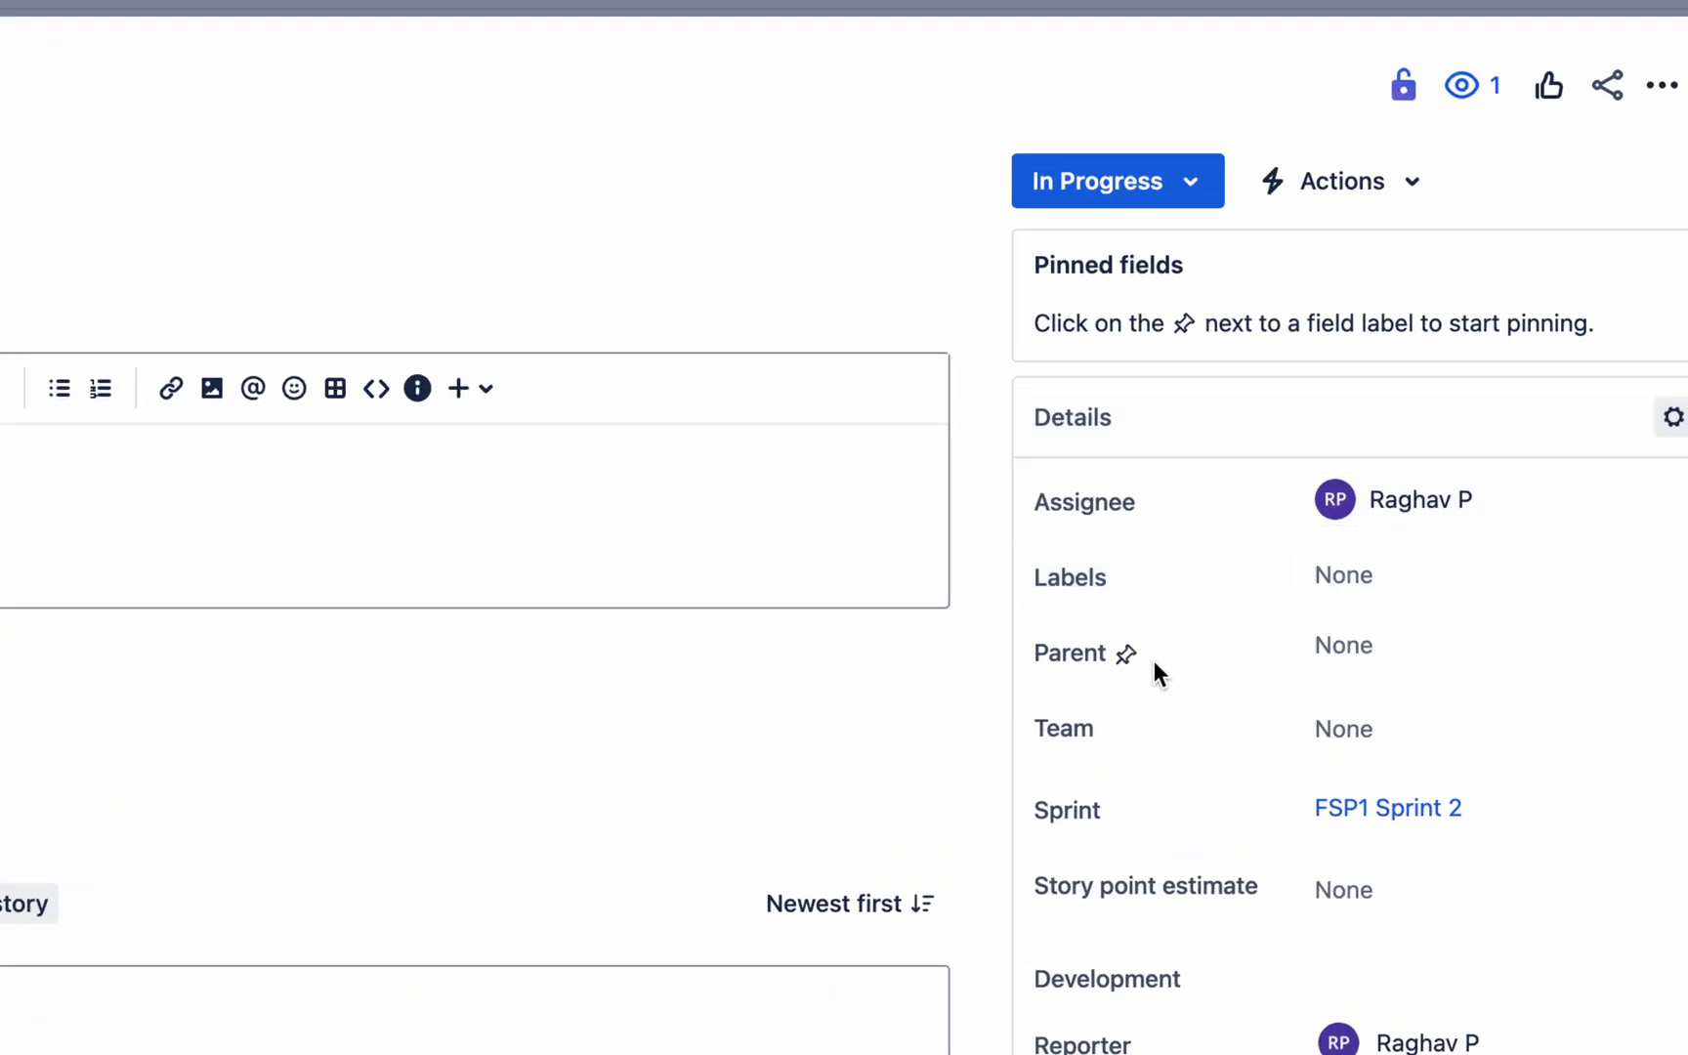
left_click(1355, 747)
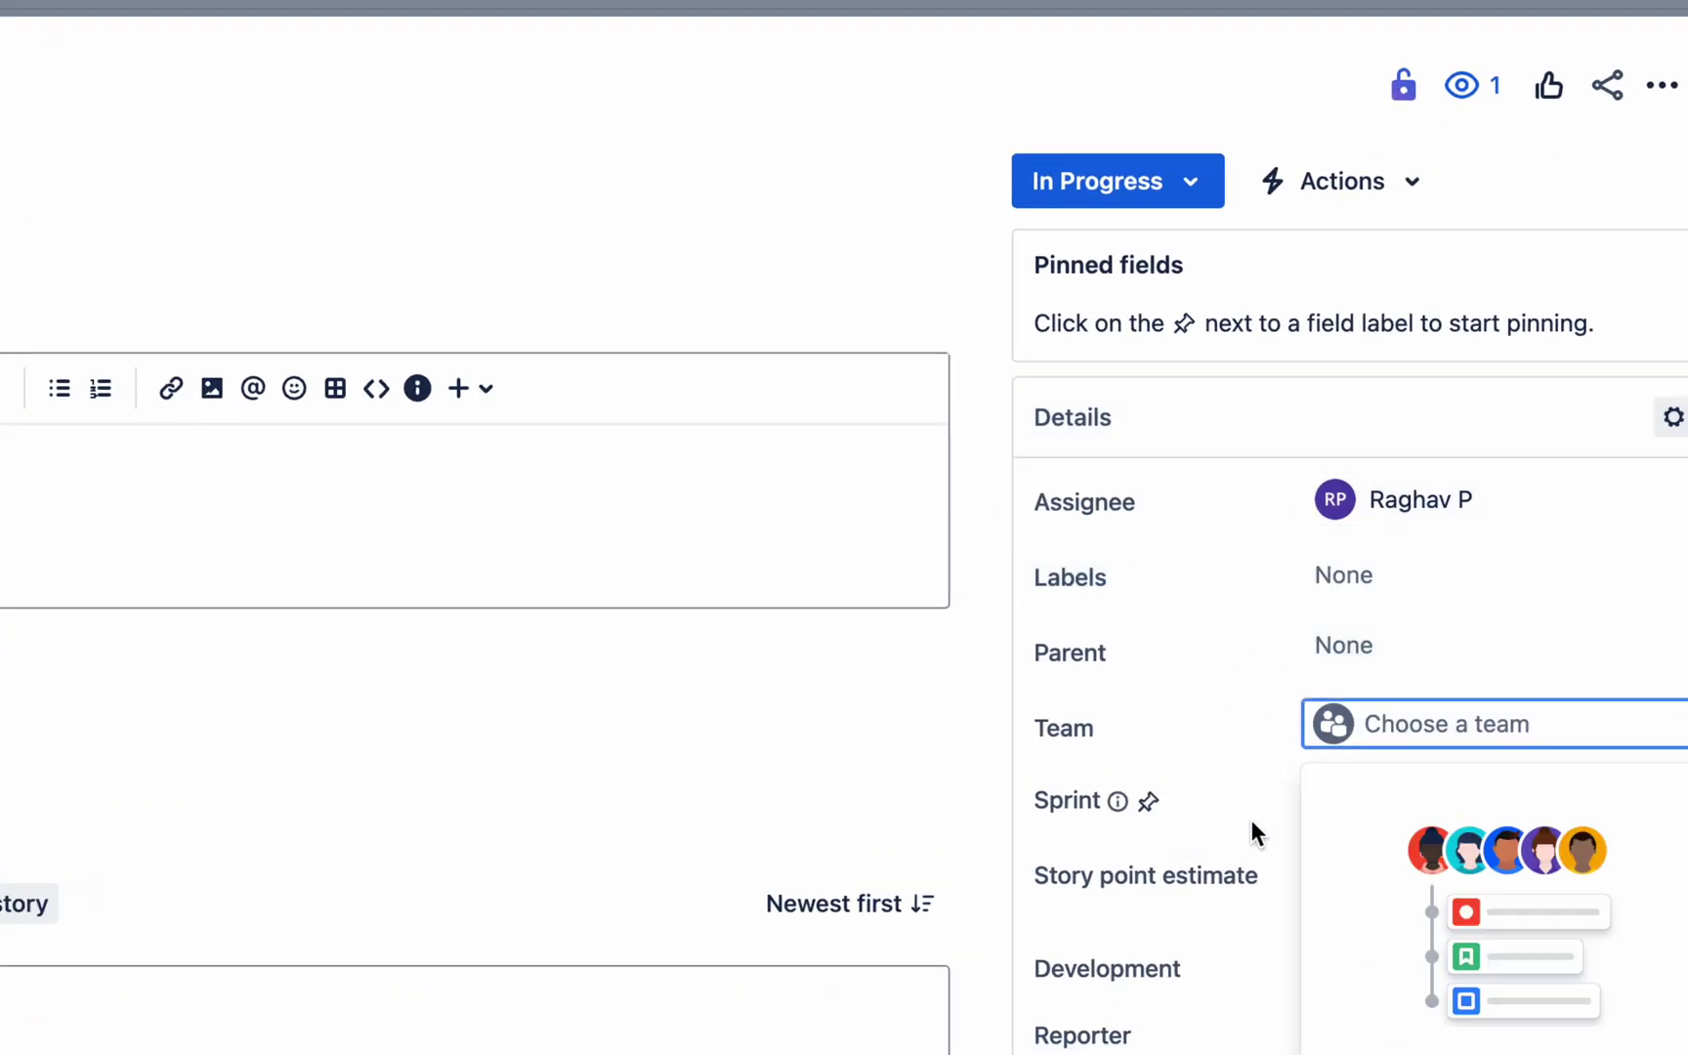
left_click(1236, 850)
scroll(1237, 850, "down", 1)
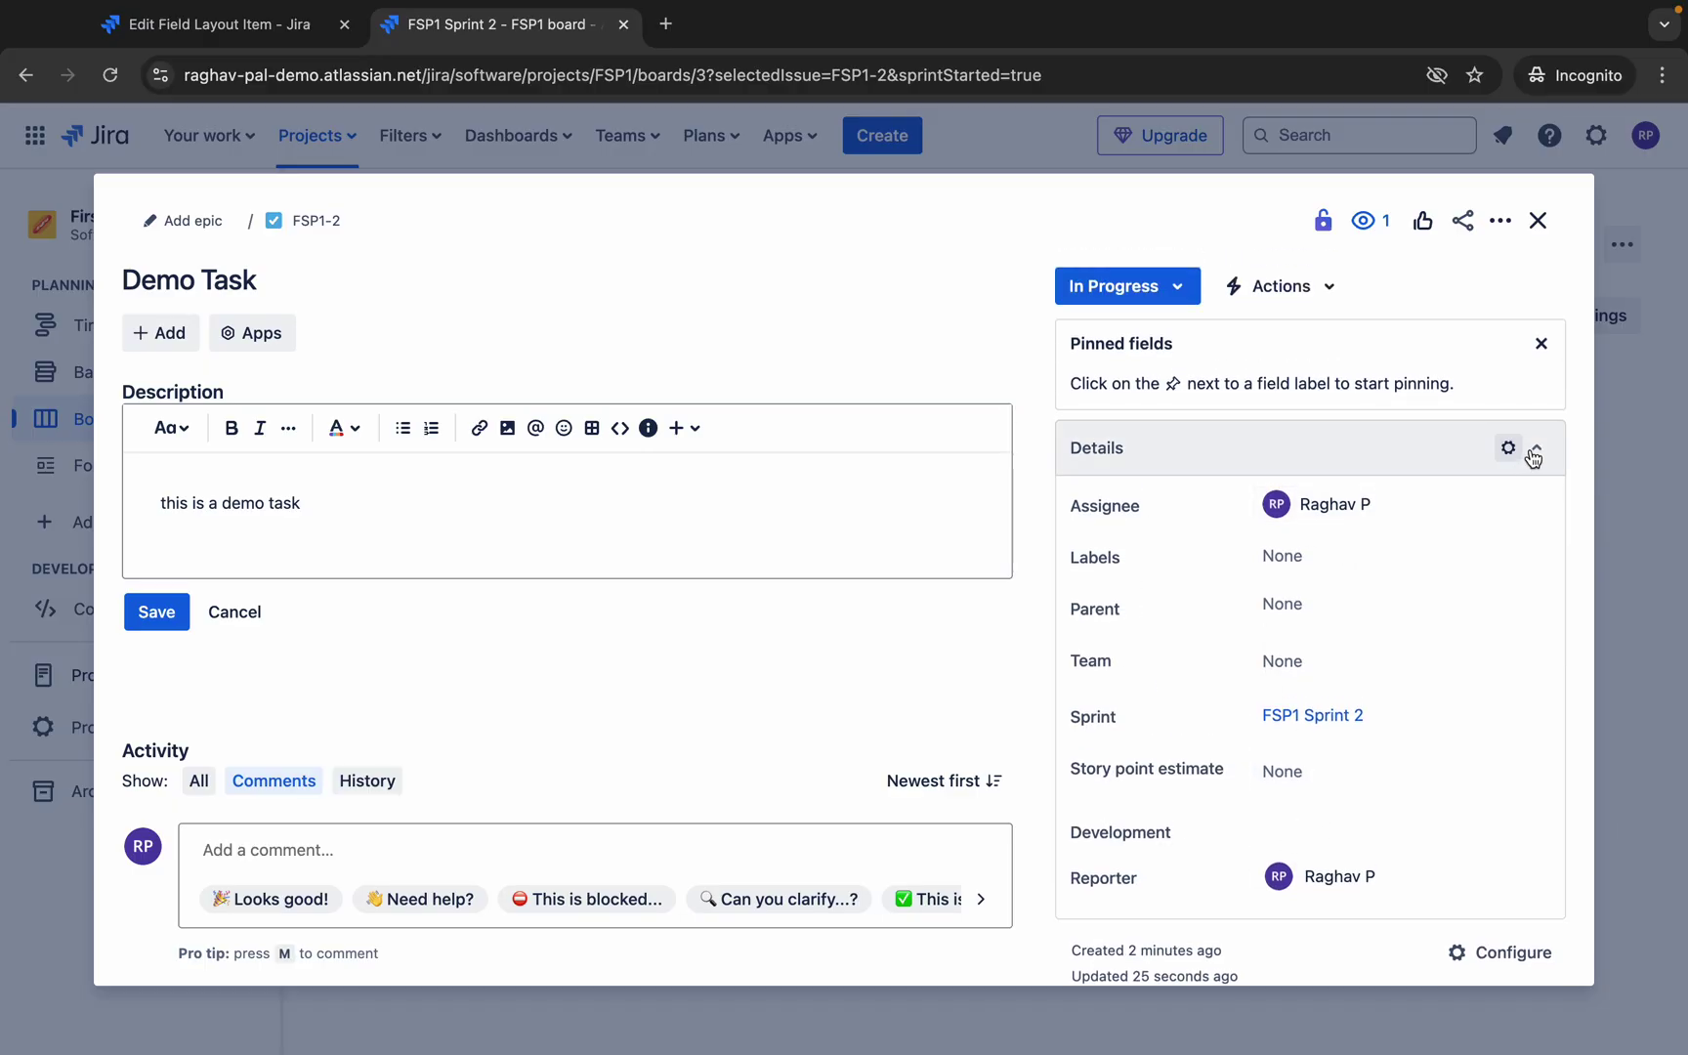
left_click(1540, 234)
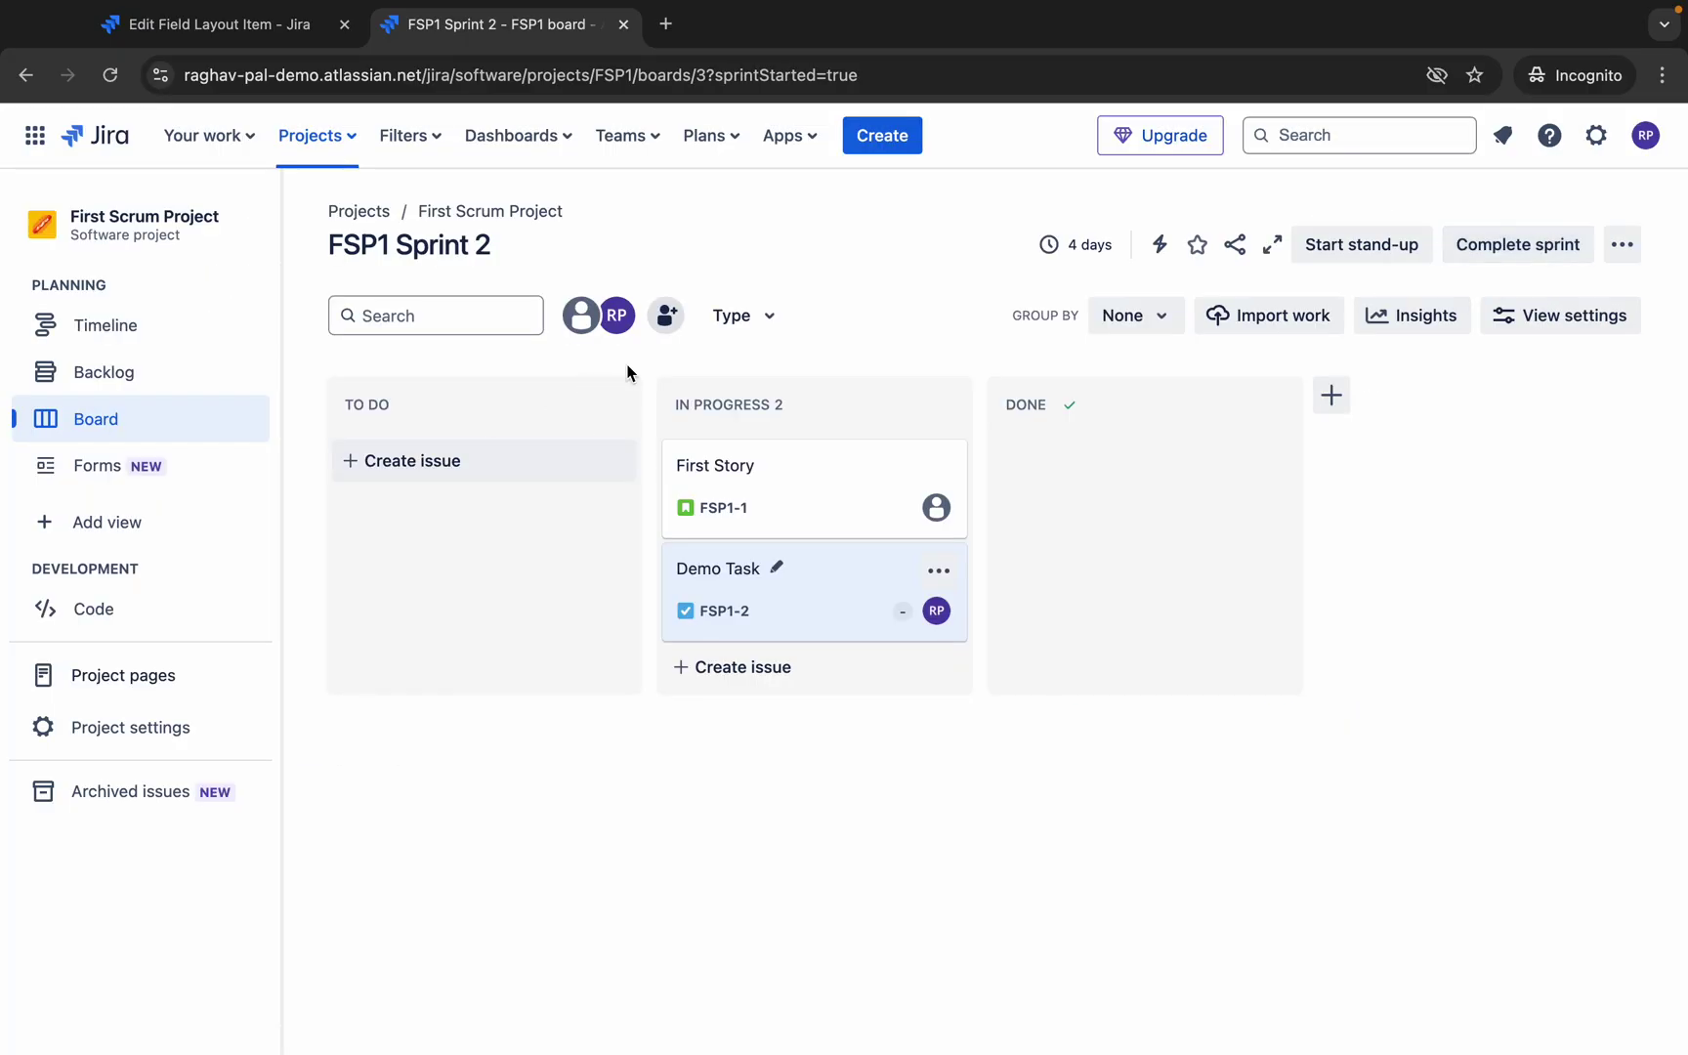
Open First Kanban Project and start a new issue there, keeping the type Task and the status To Do.
left_click(345, 139)
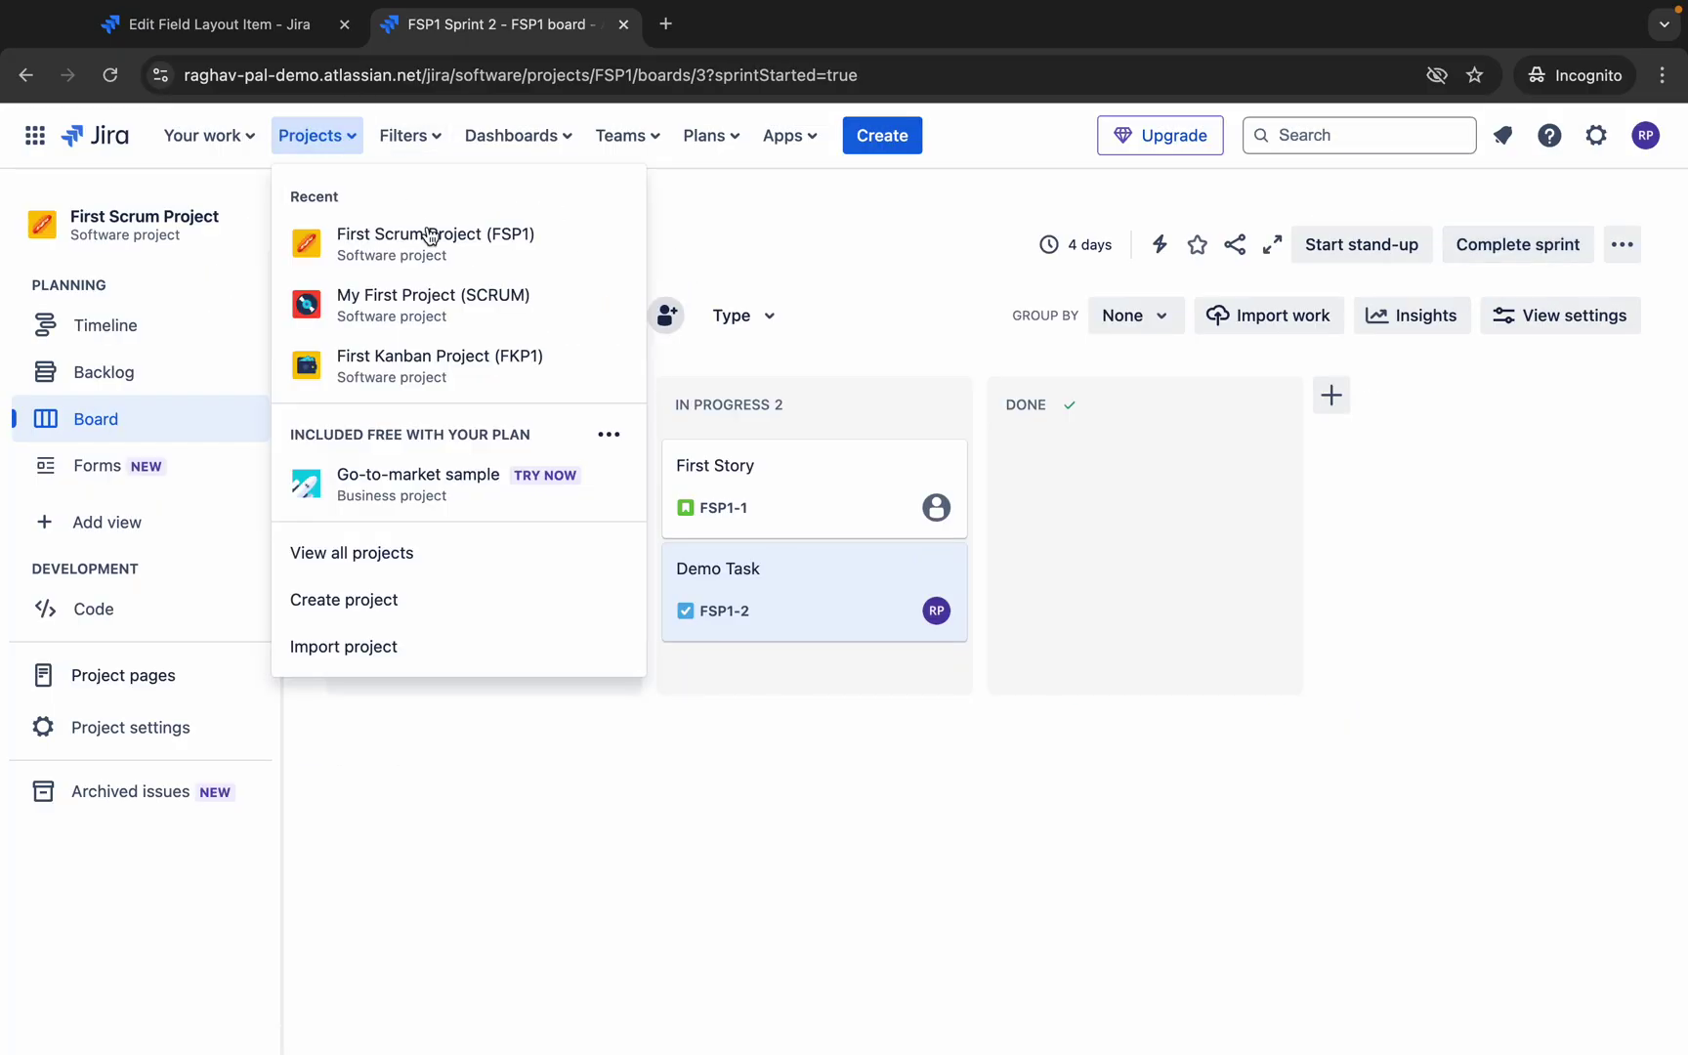
left_click(433, 377)
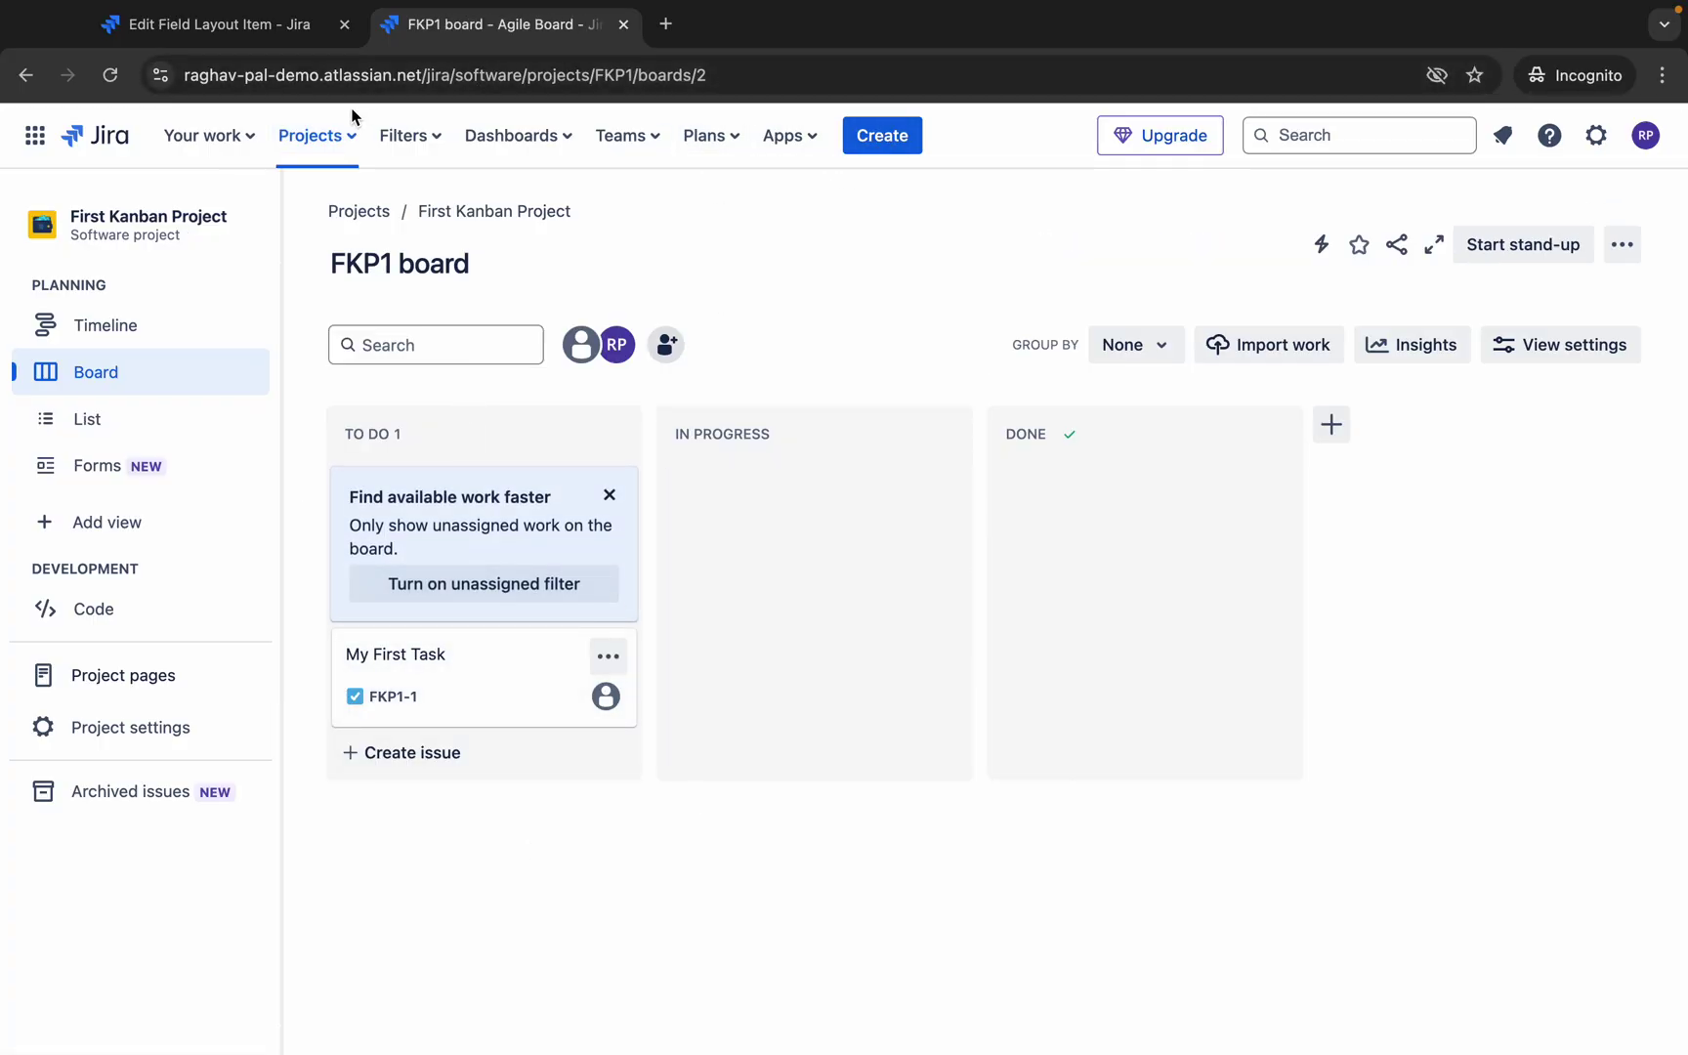
left_click(880, 134)
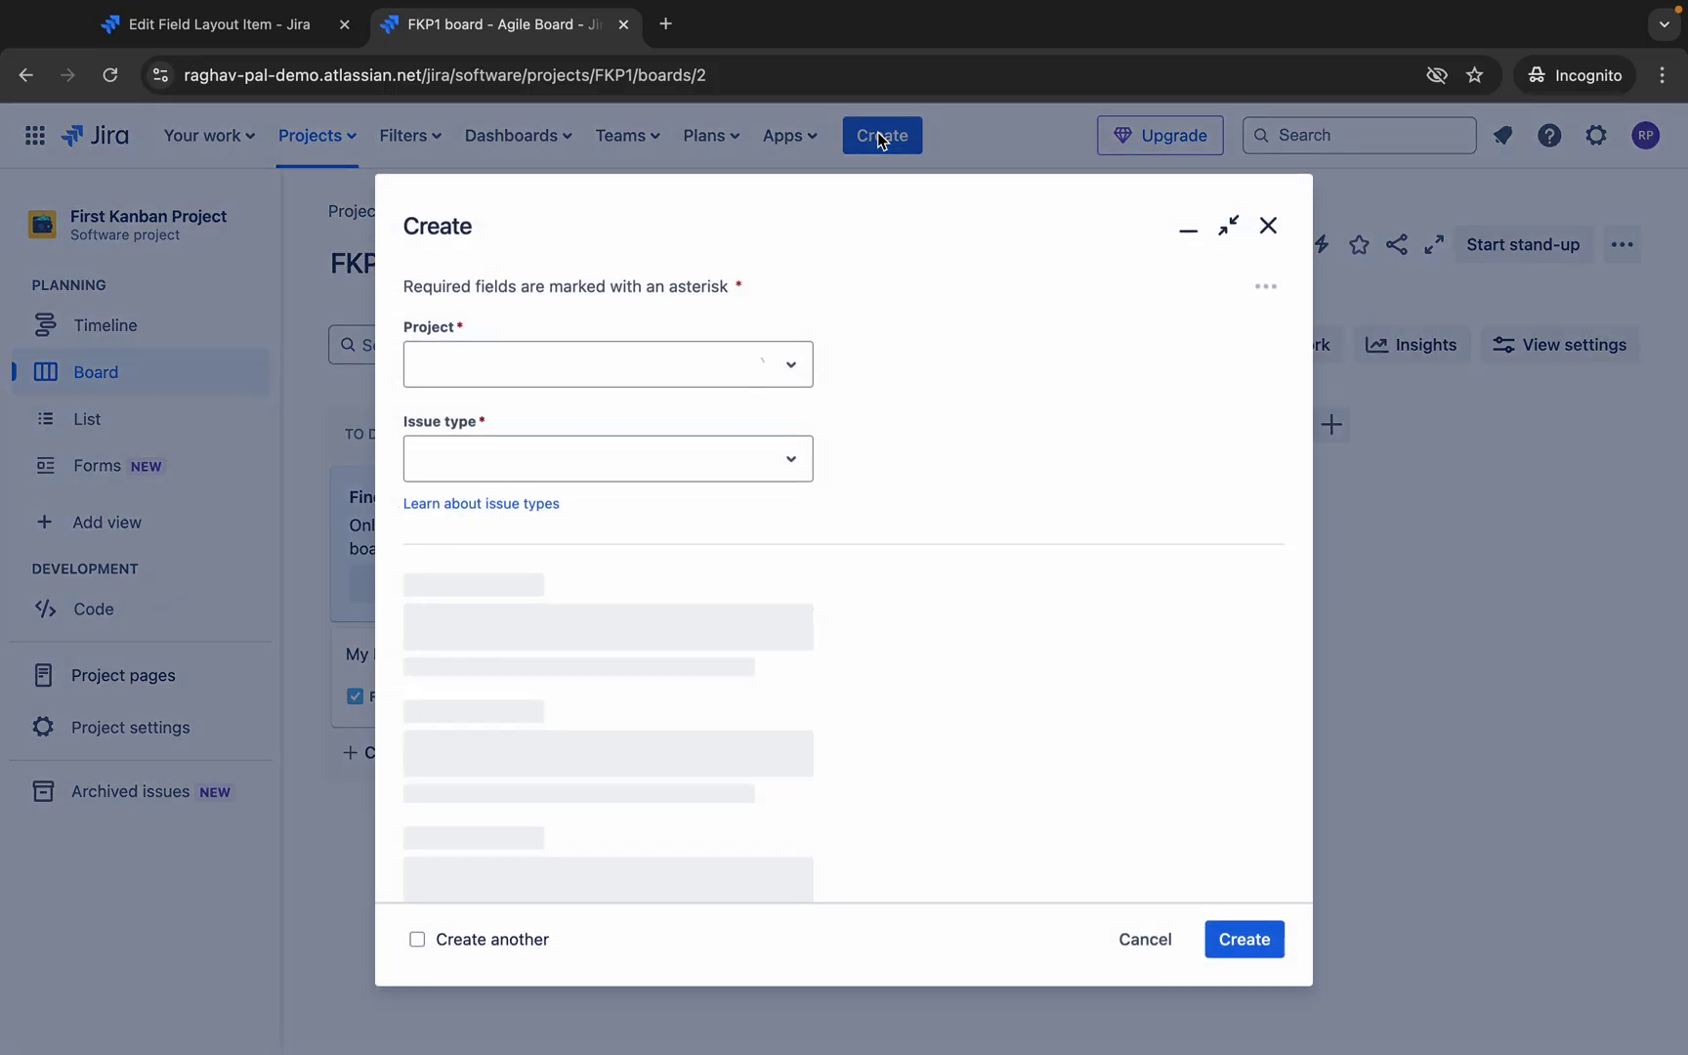
left_click(546, 475)
left_click(546, 475)
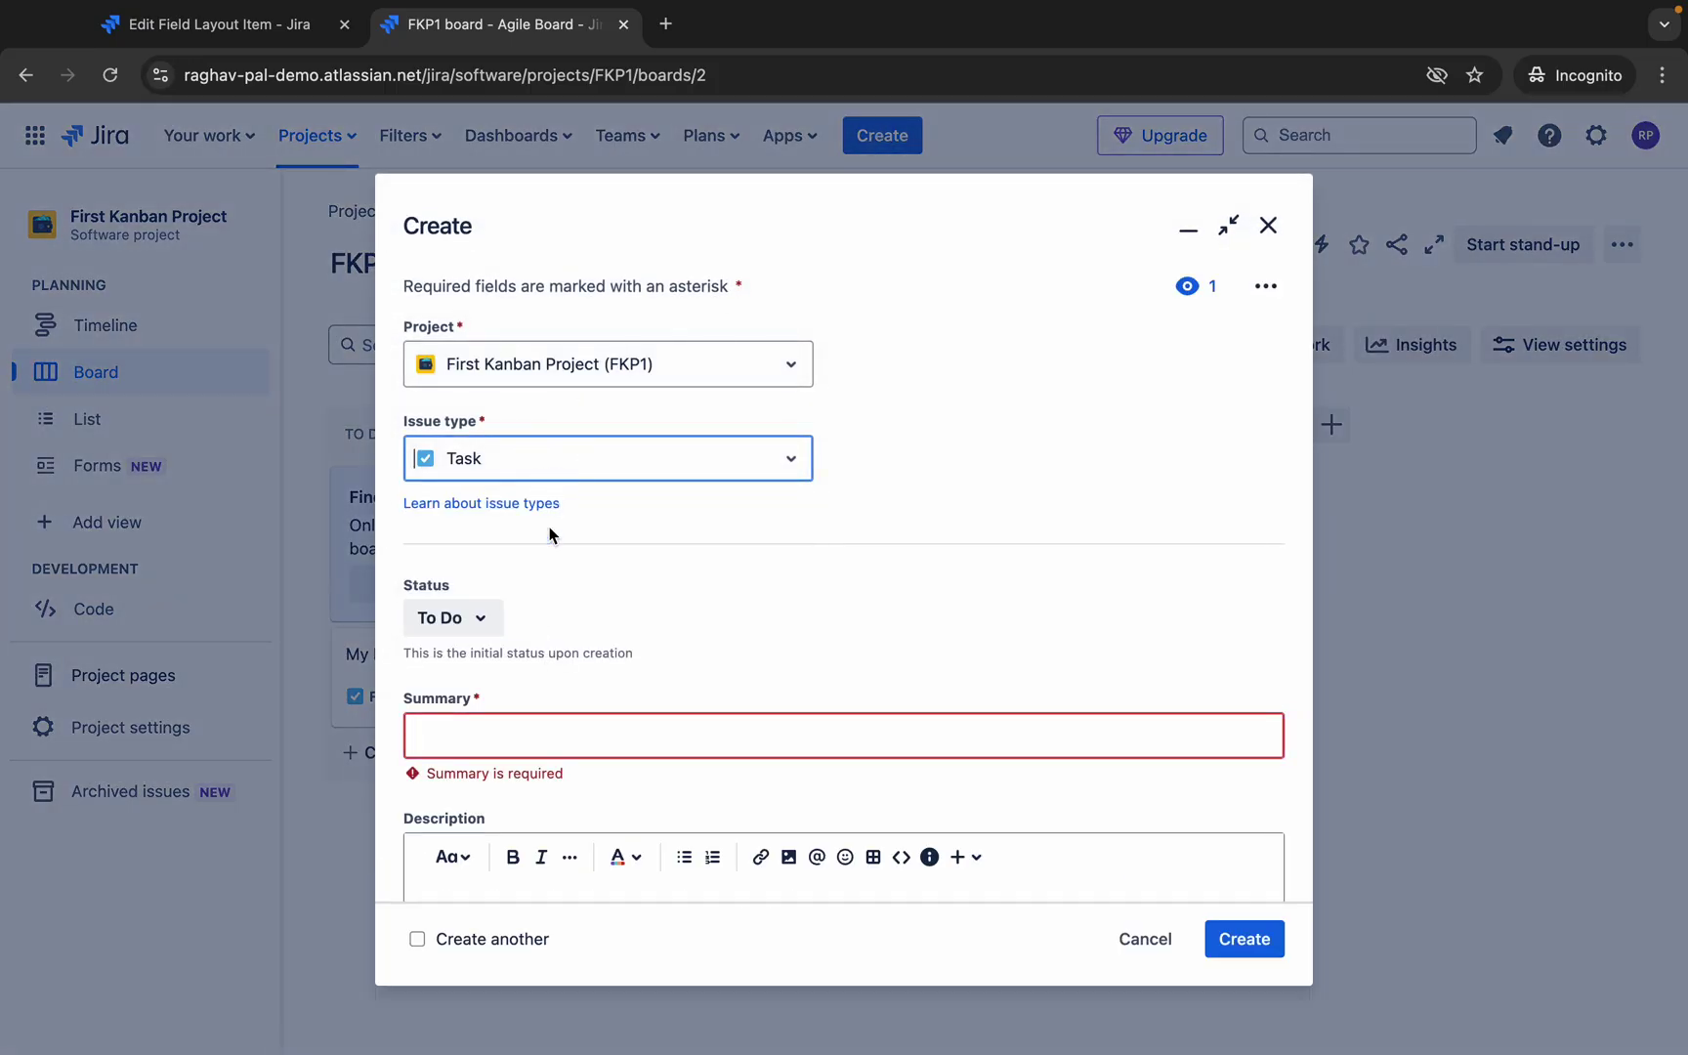
left_click(477, 617)
left_click(473, 615)
Enter the summary "This is a demo task" and the description "Details of the demo task ..." for the new issue.
left_click(495, 738)
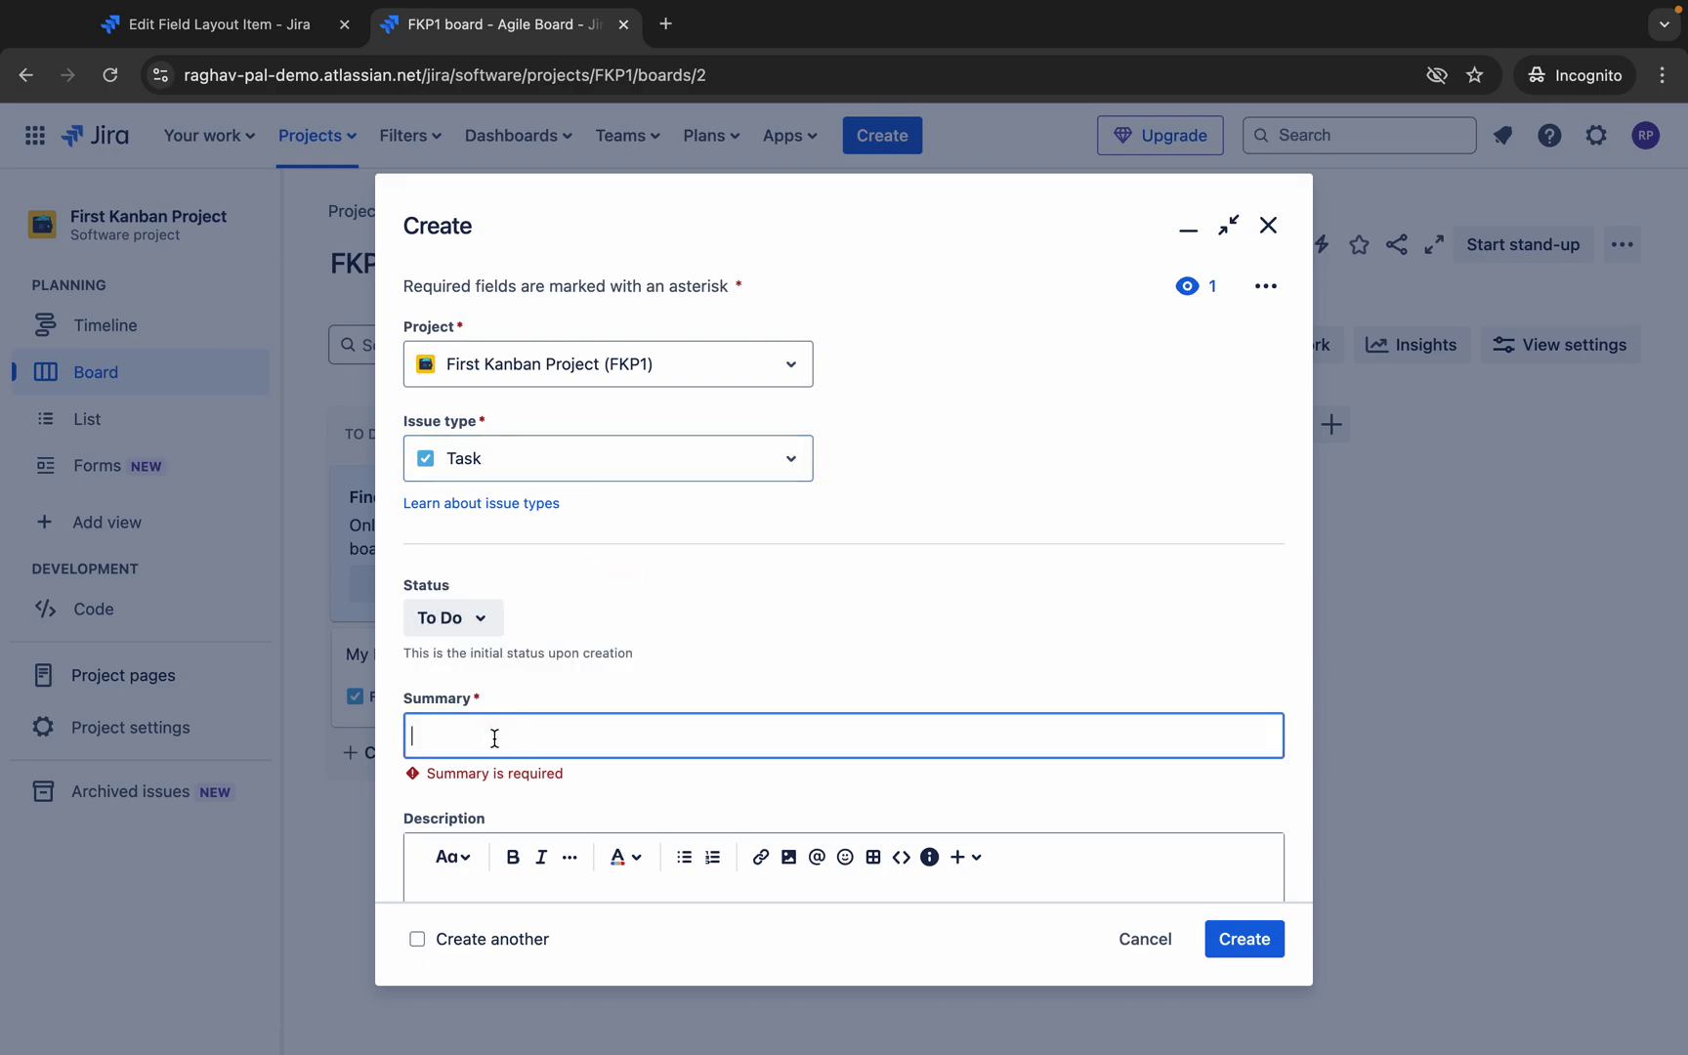
type("This is a dem")
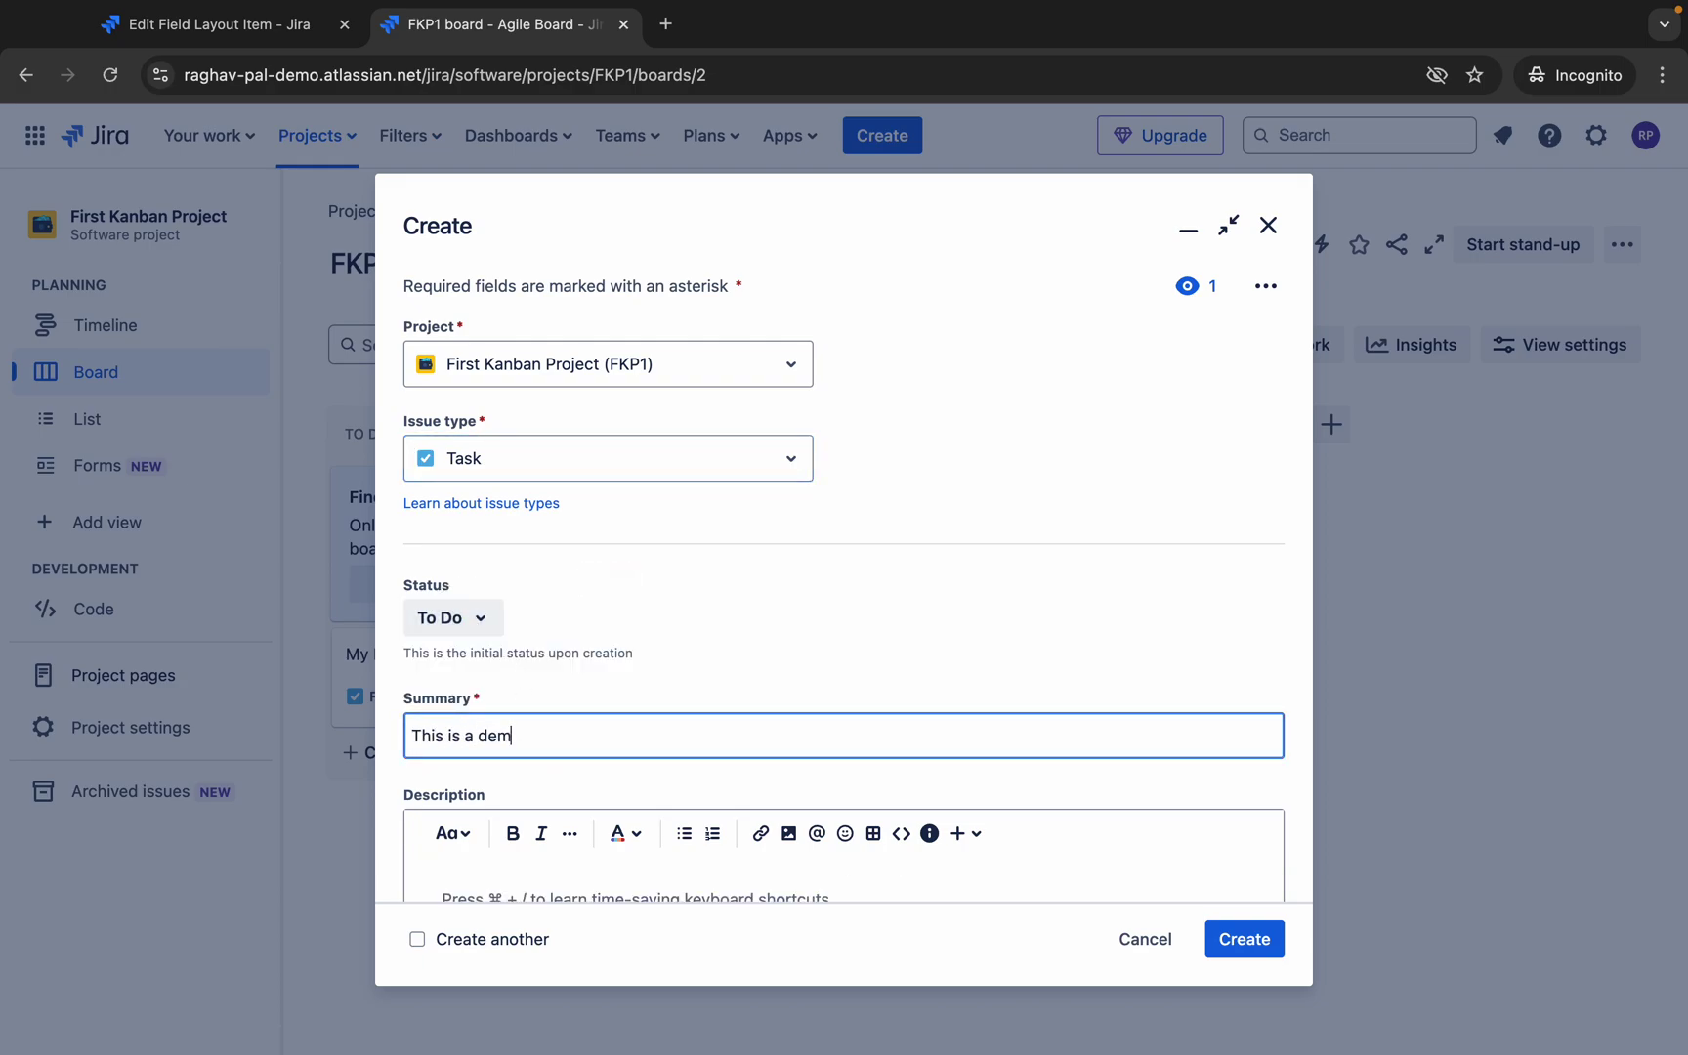
type("o task")
scroll(844, 586, "down", 3)
key("Tab")
type("C")
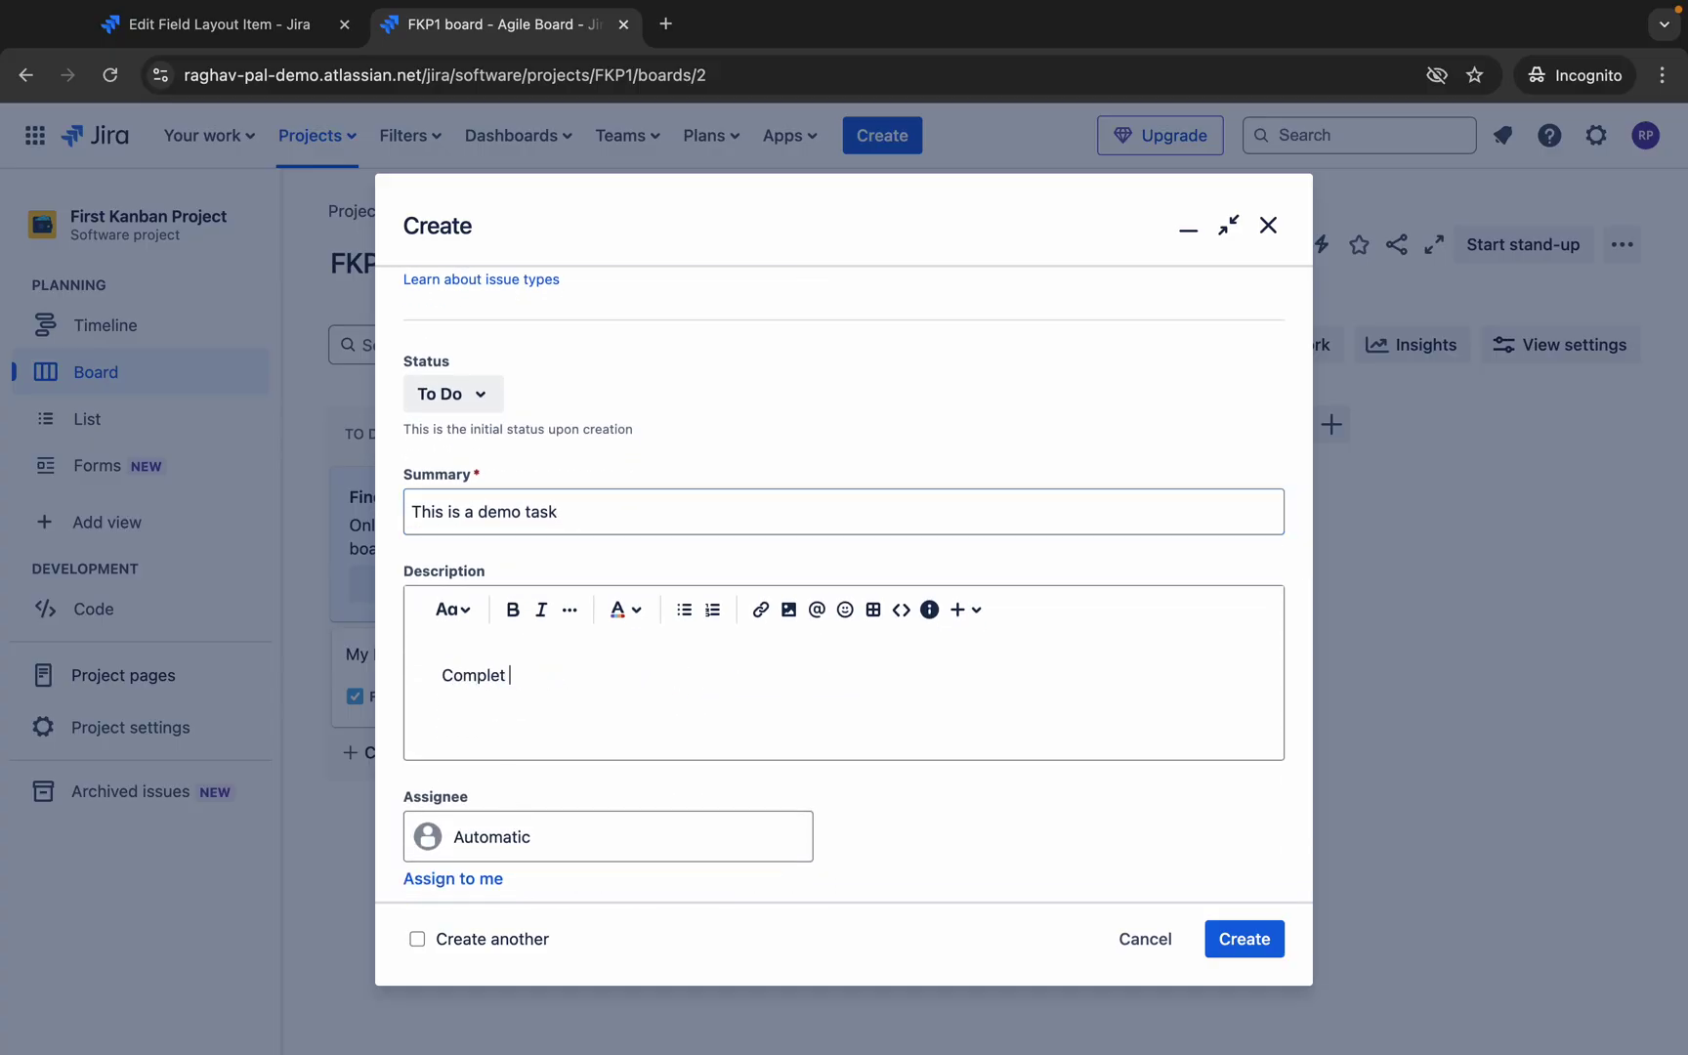
type("o")
key("BackSpace")
key("BackSpace")
type("Details of the demo task ...")
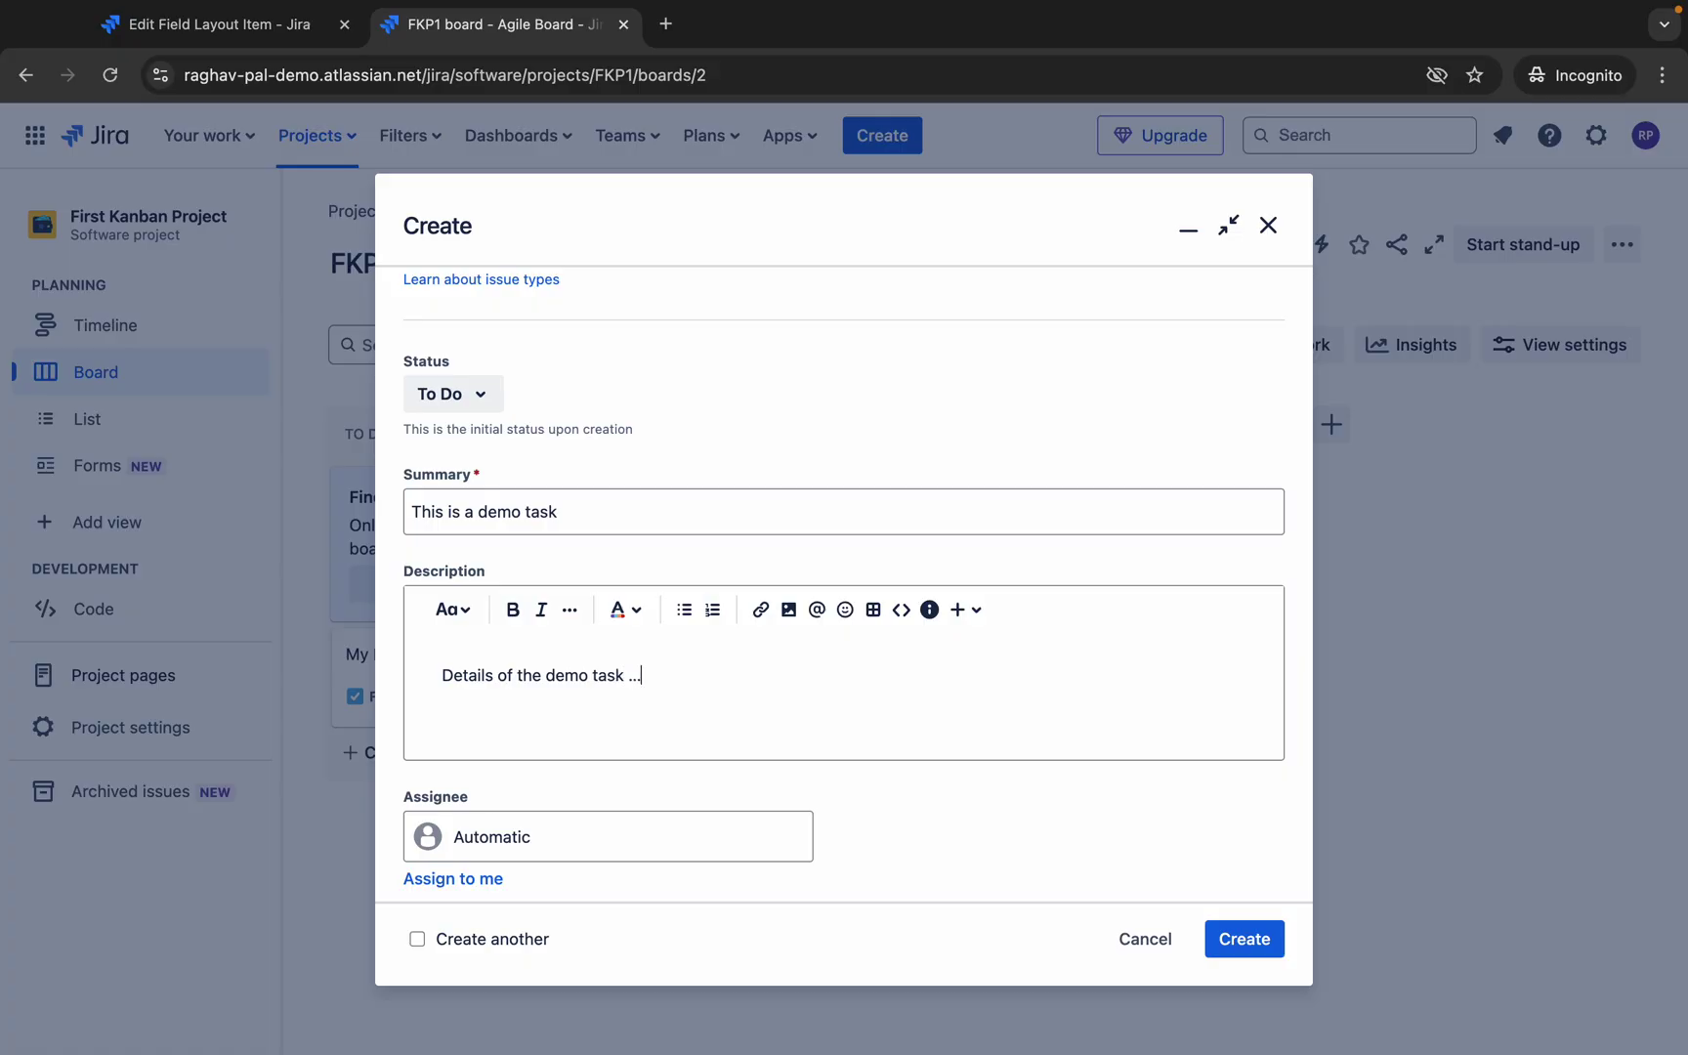
Assign the issue to yourself, leave labels, parent, team and linked issues empty, and create it.
scroll(856, 699, "down", 5)
left_click(486, 452)
scroll(530, 504, "down", 3)
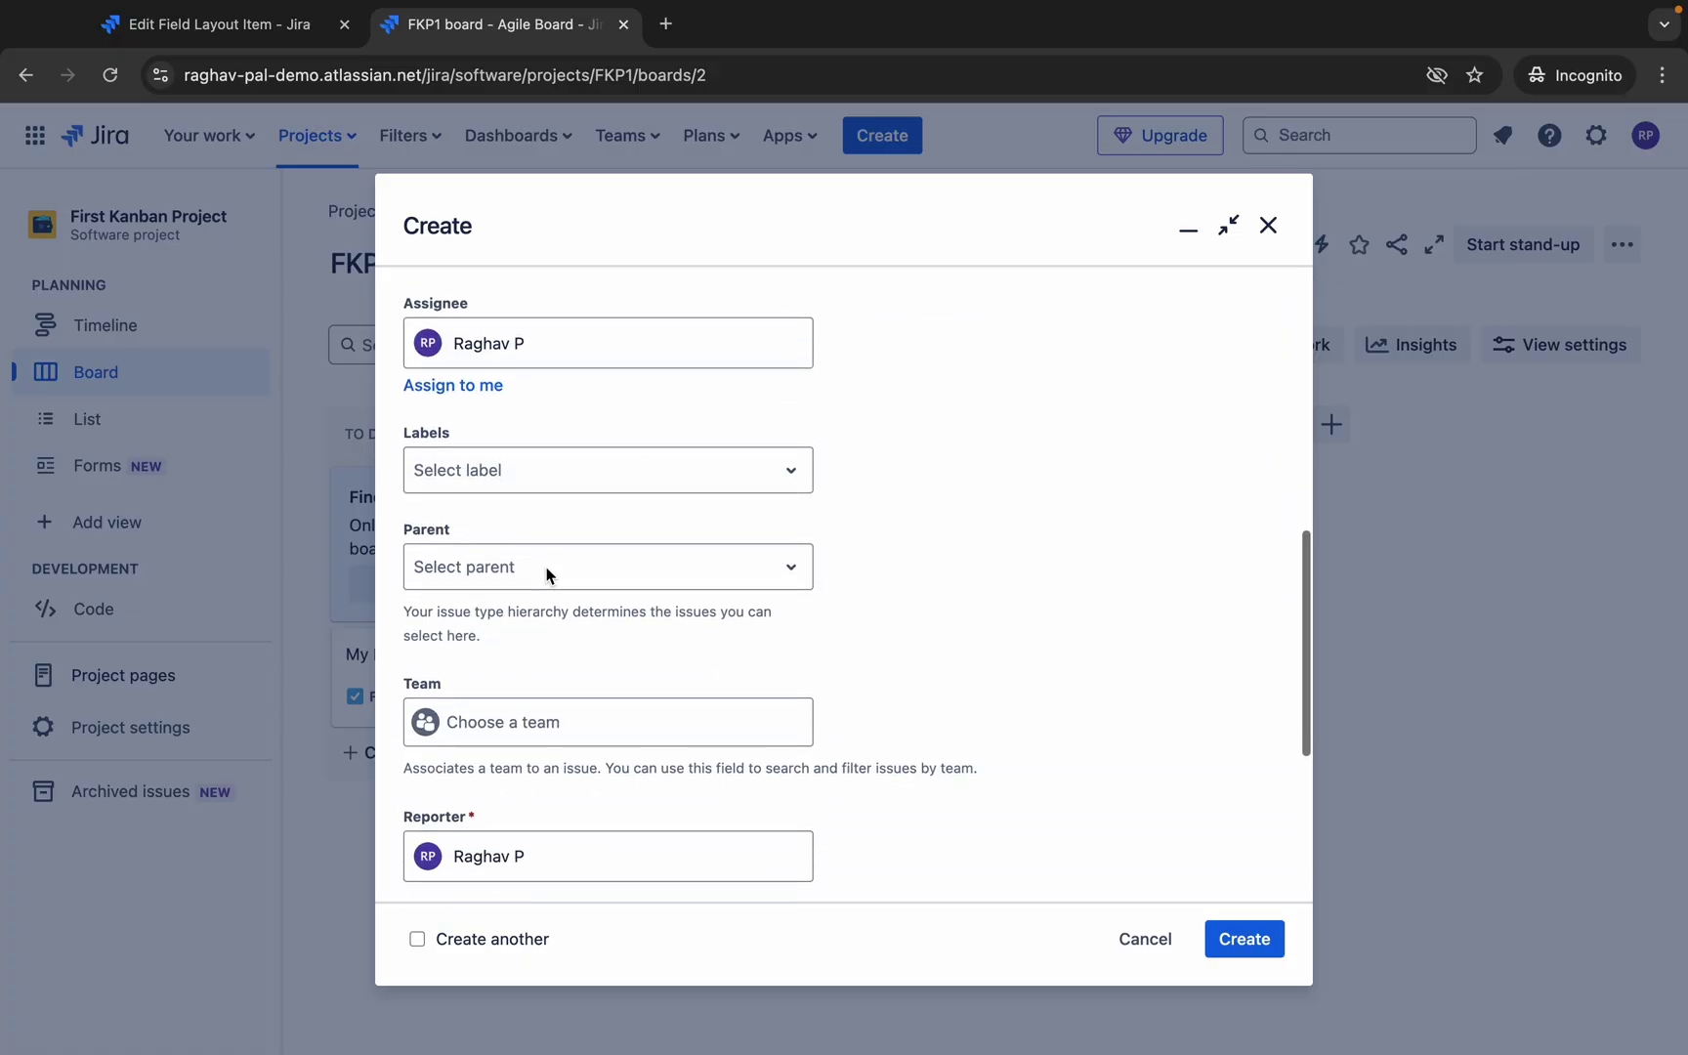
left_click(521, 501)
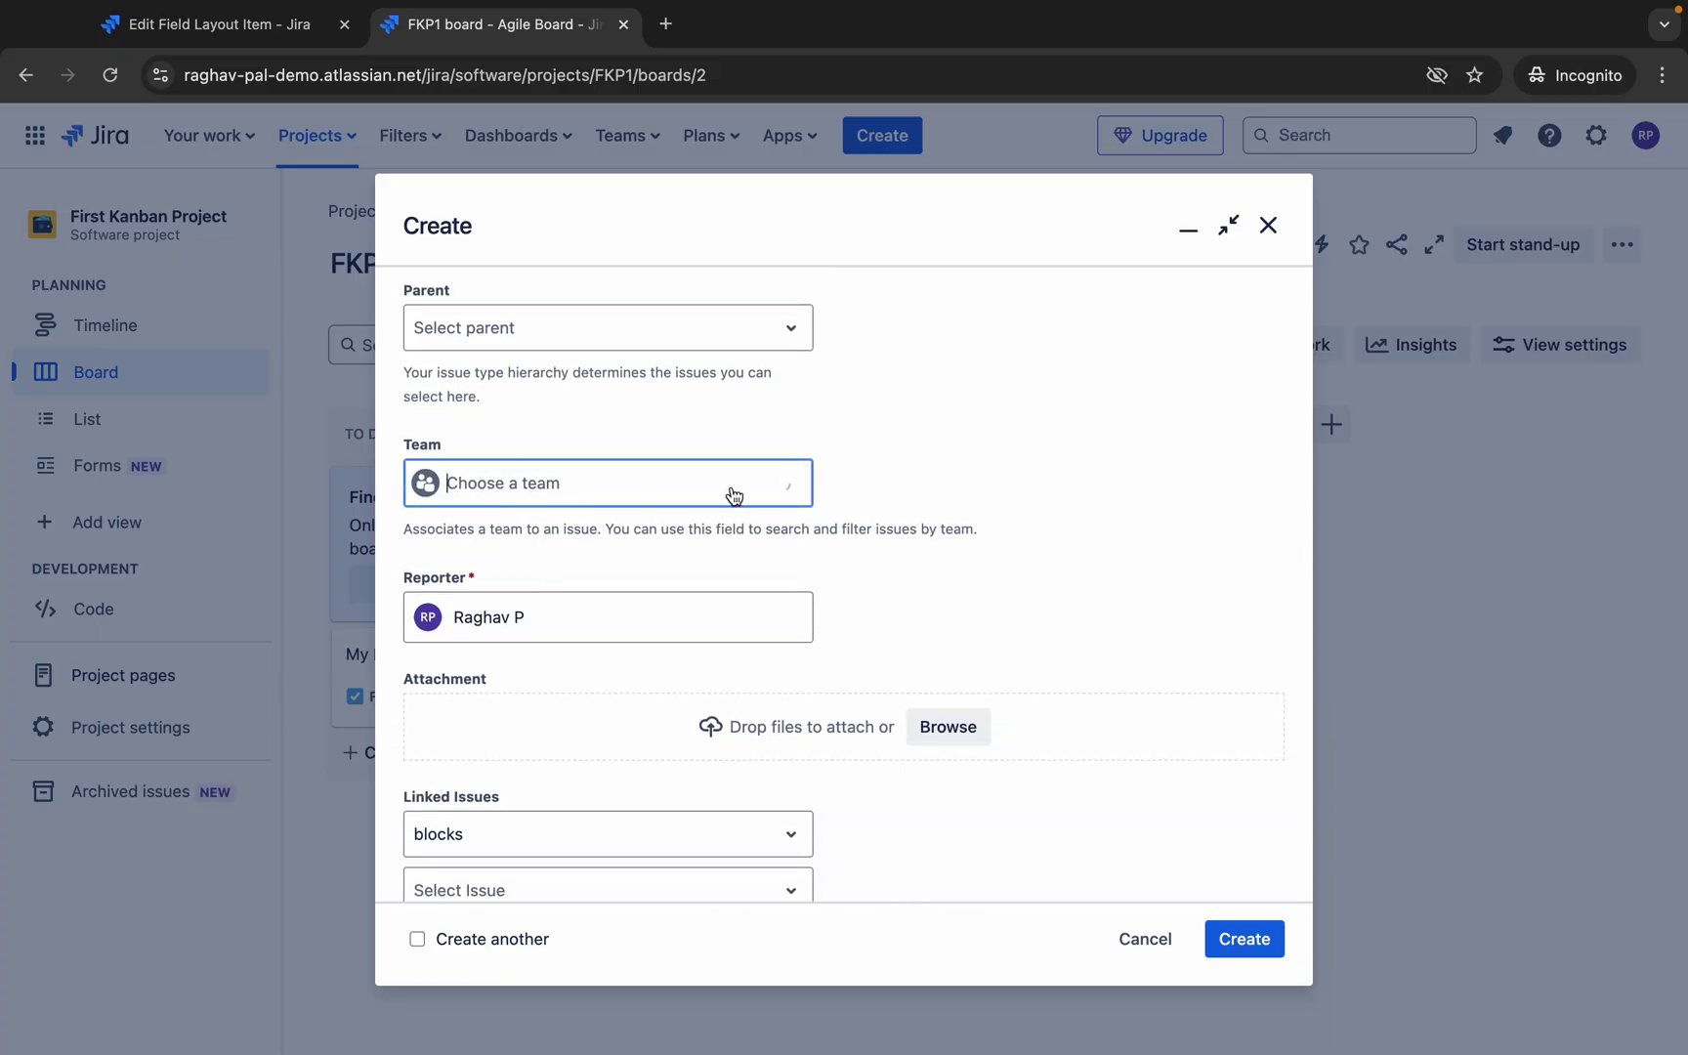
scroll(871, 625, "down", 2)
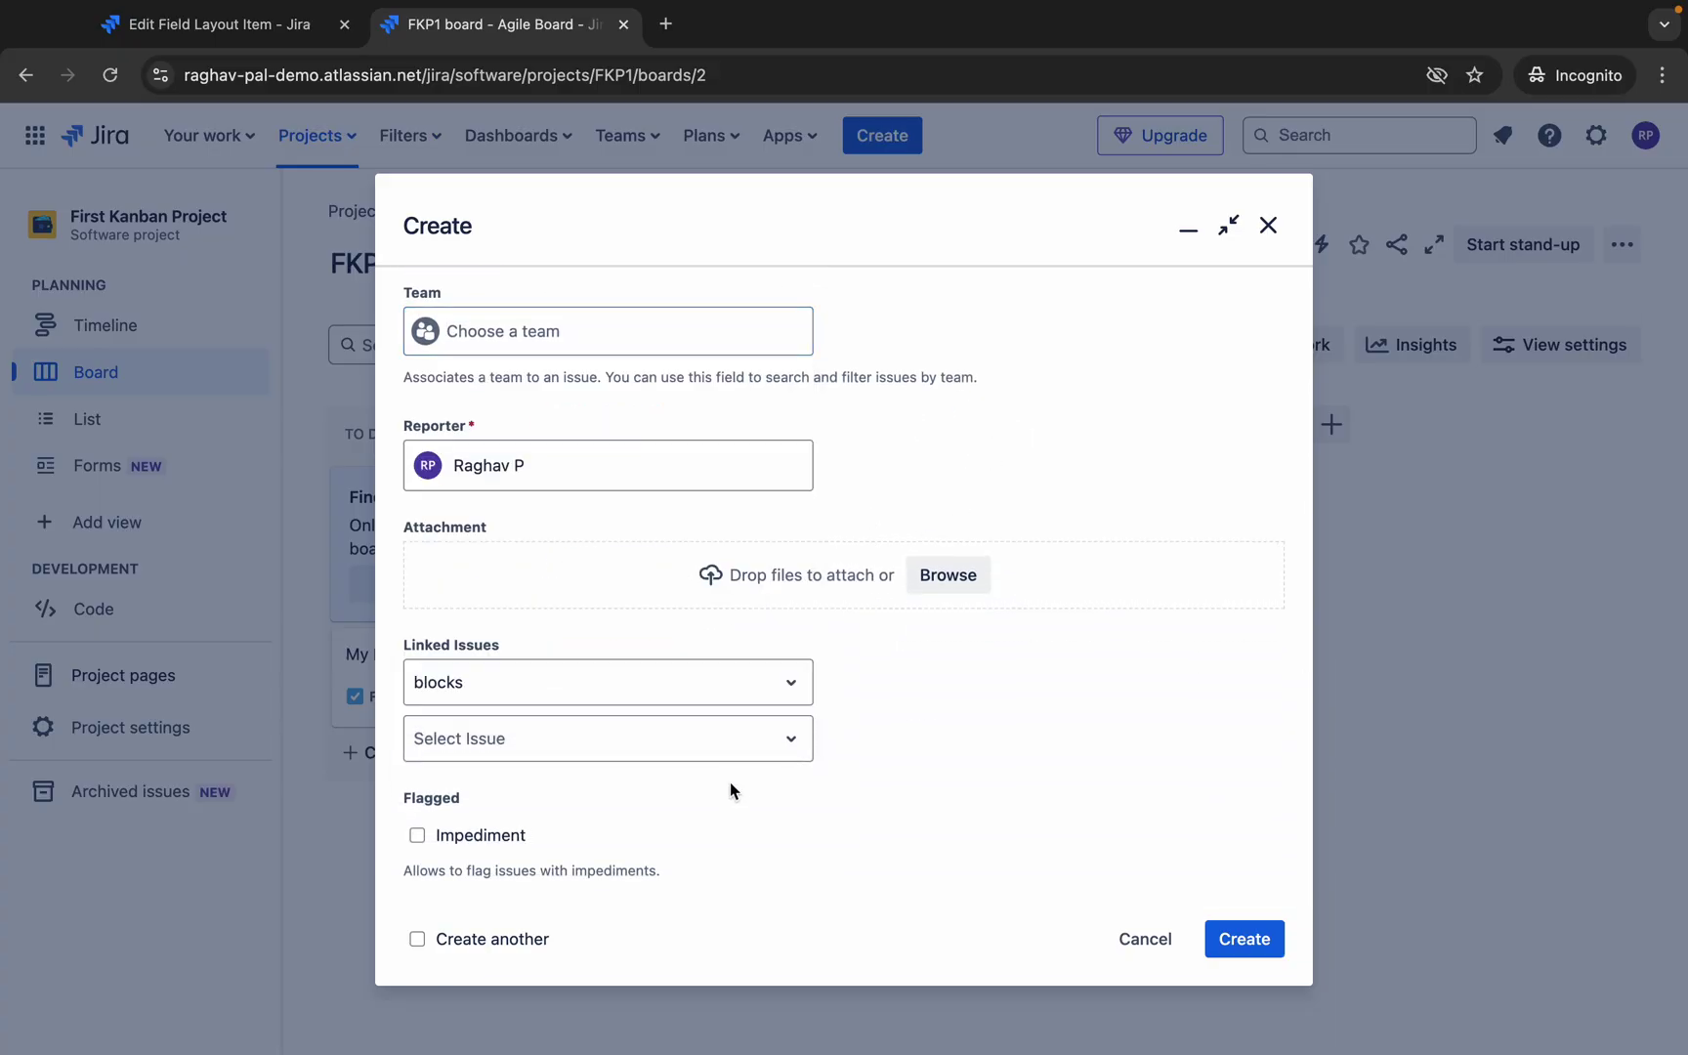
scroll(754, 595, "up", 1)
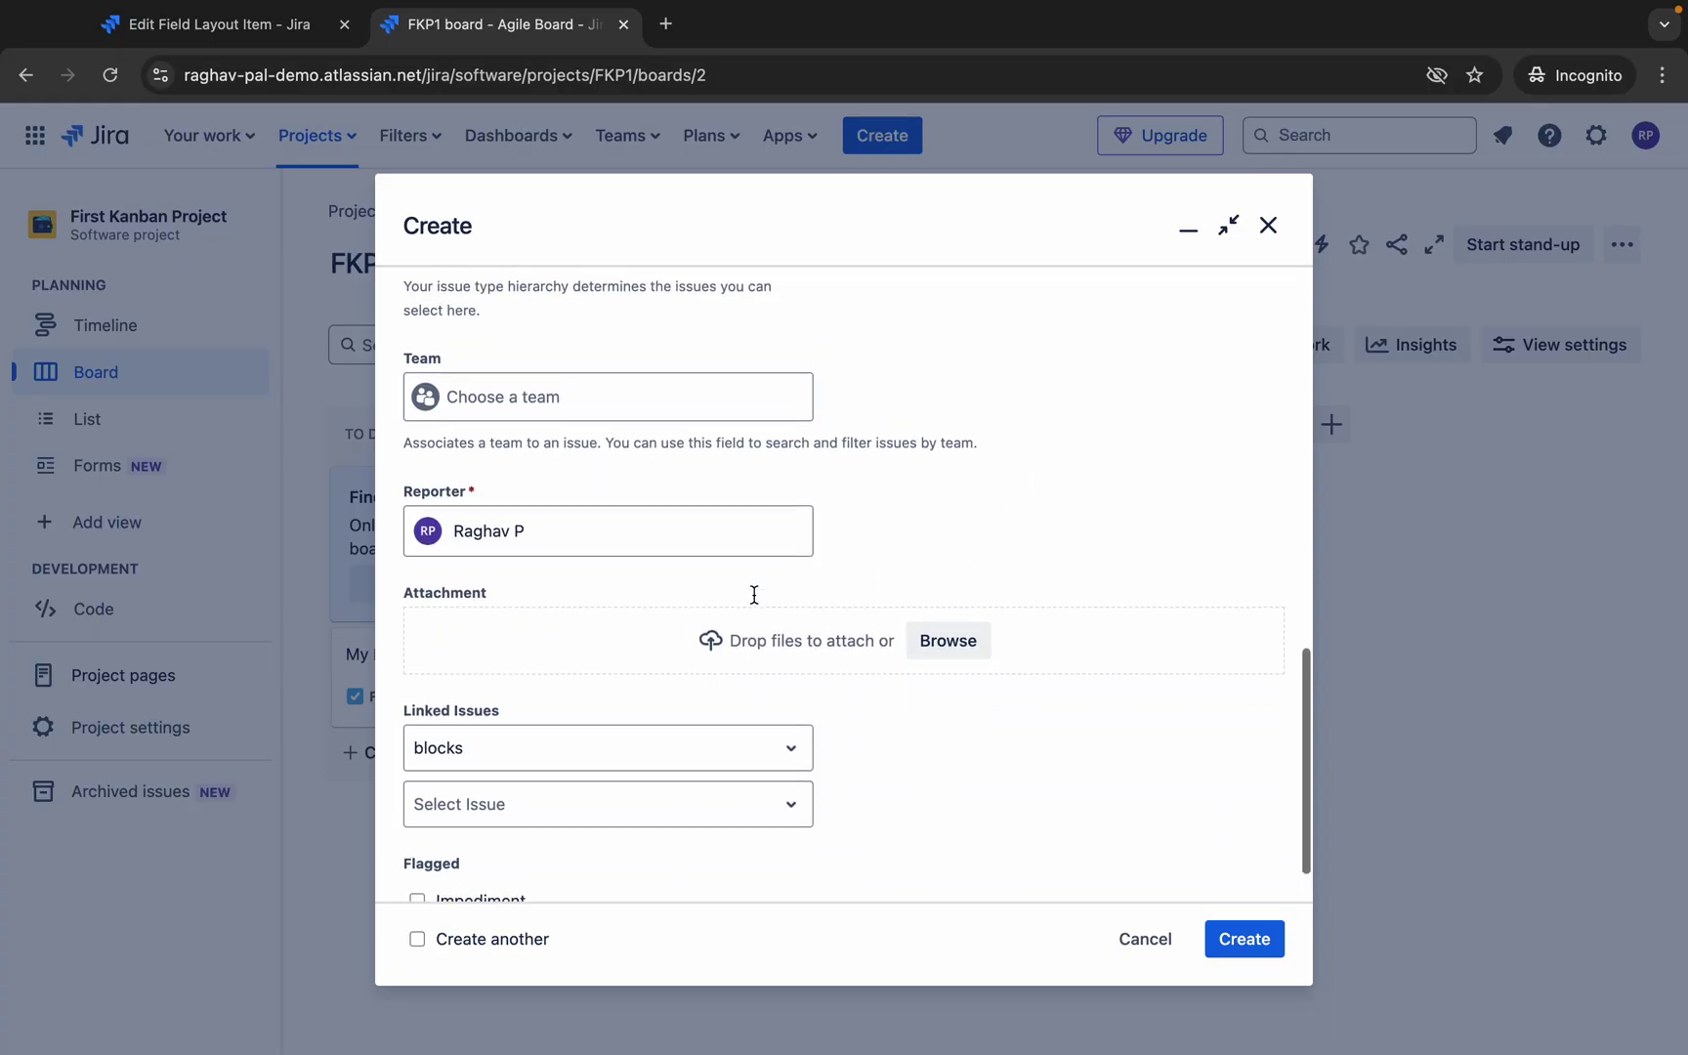
left_click(1244, 939)
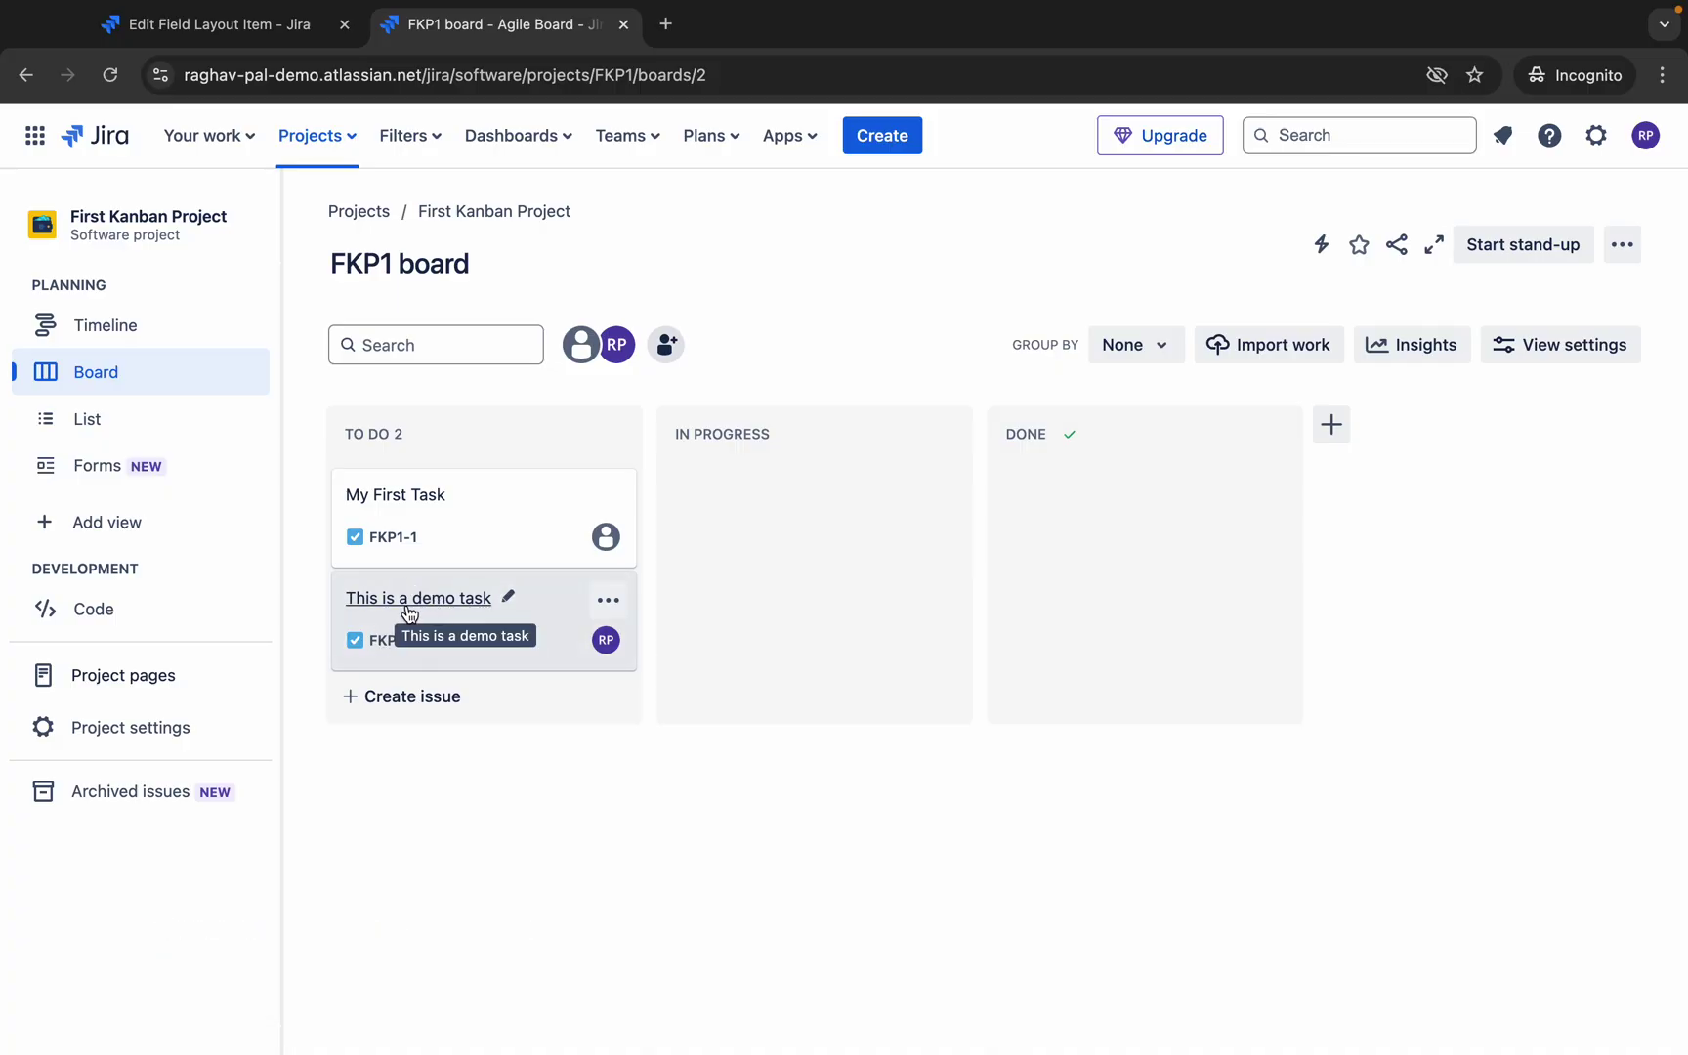
Move "This is a demo task" to In Progress, open it to review its details and additional actions, and close it.
left_click_drag(567, 603, 746, 501)
left_click(747, 494)
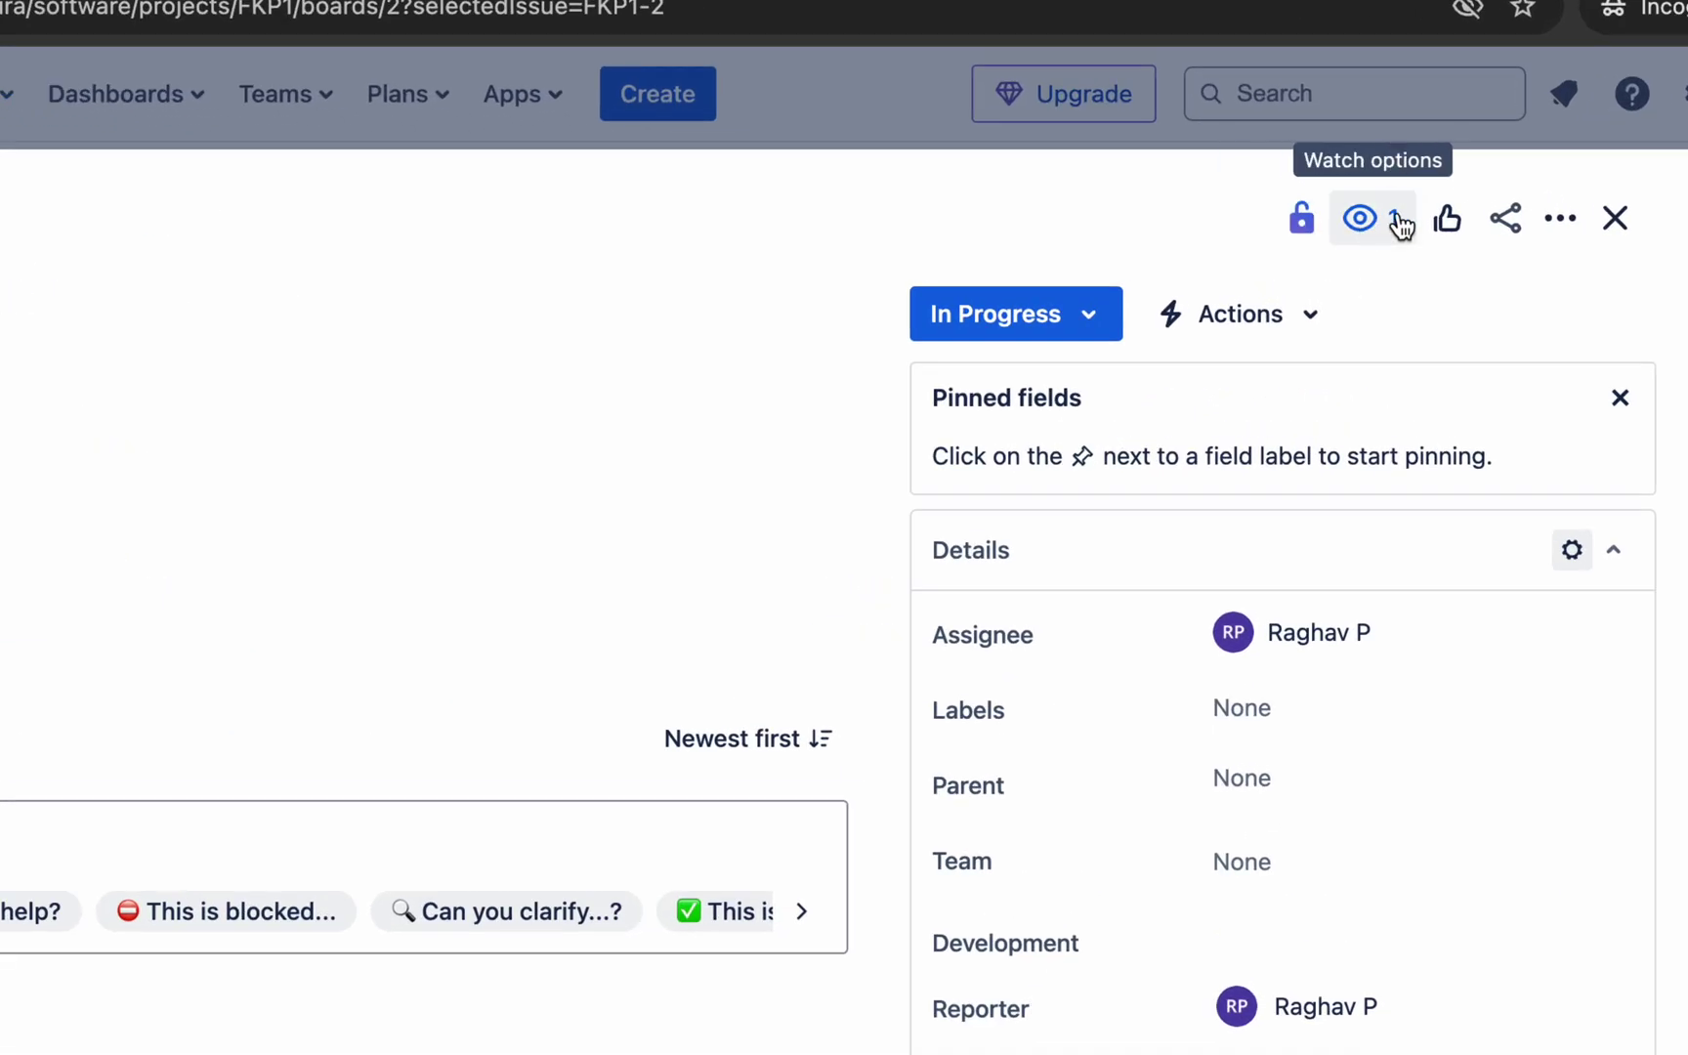
left_click(1559, 223)
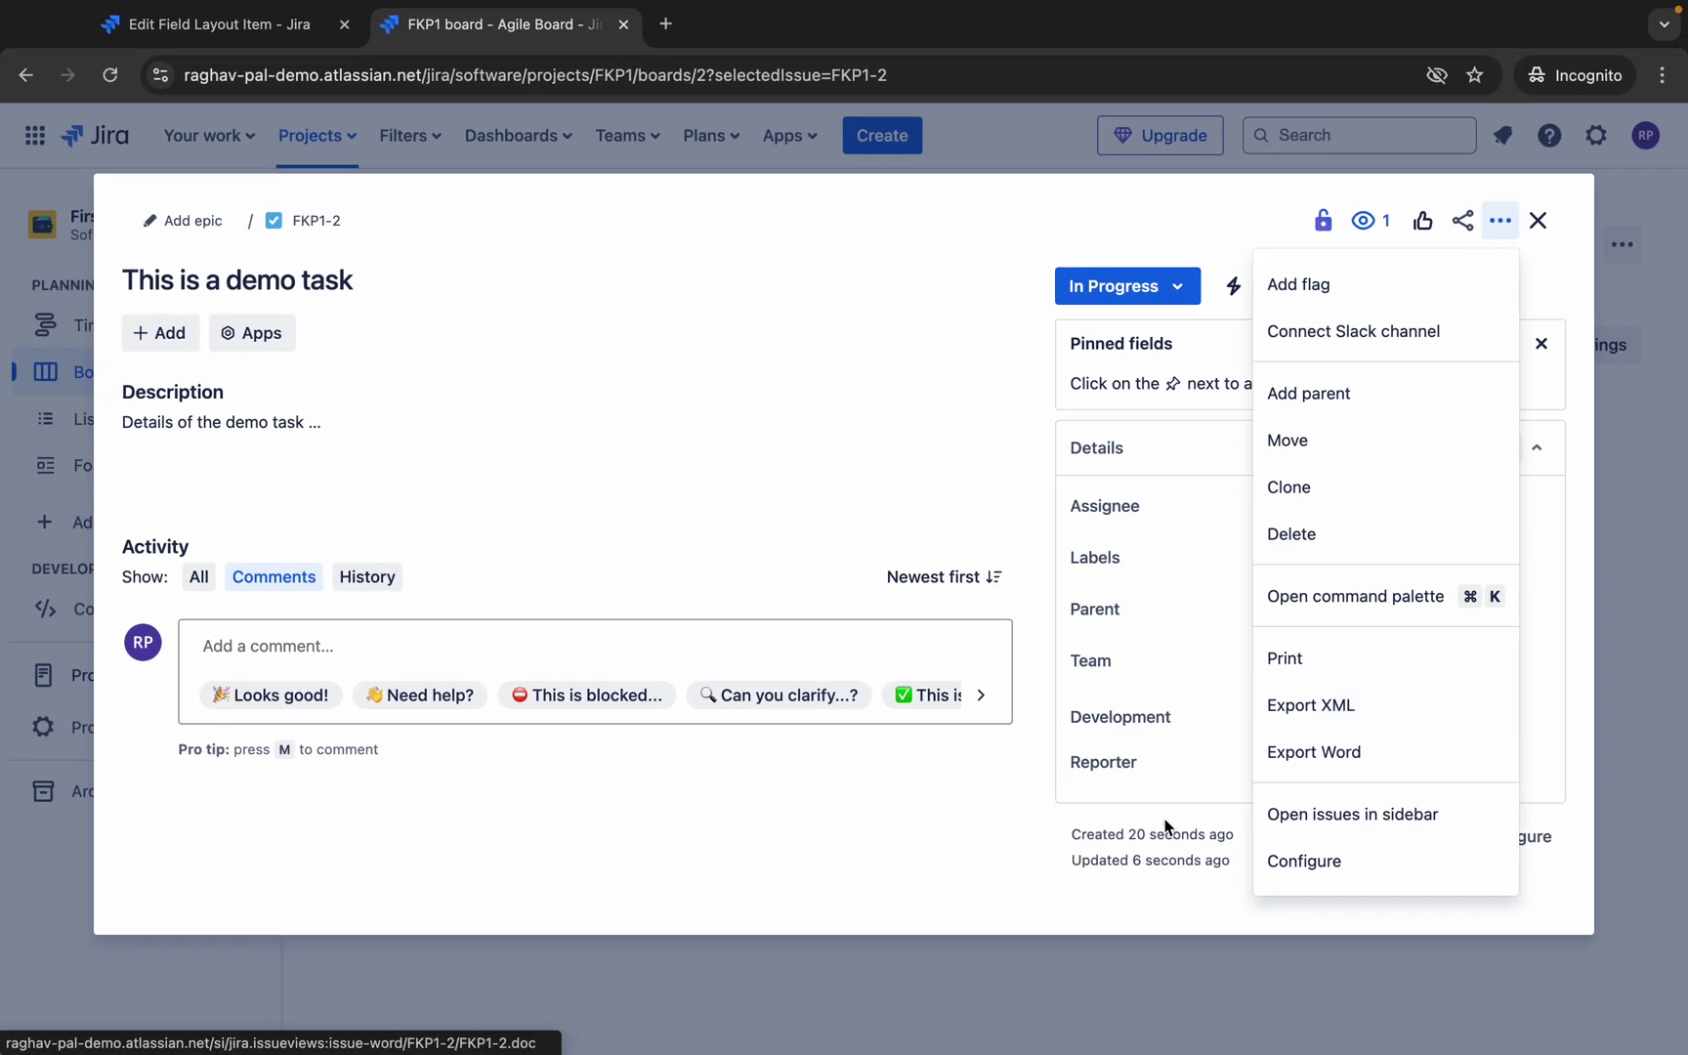
left_click(1097, 887)
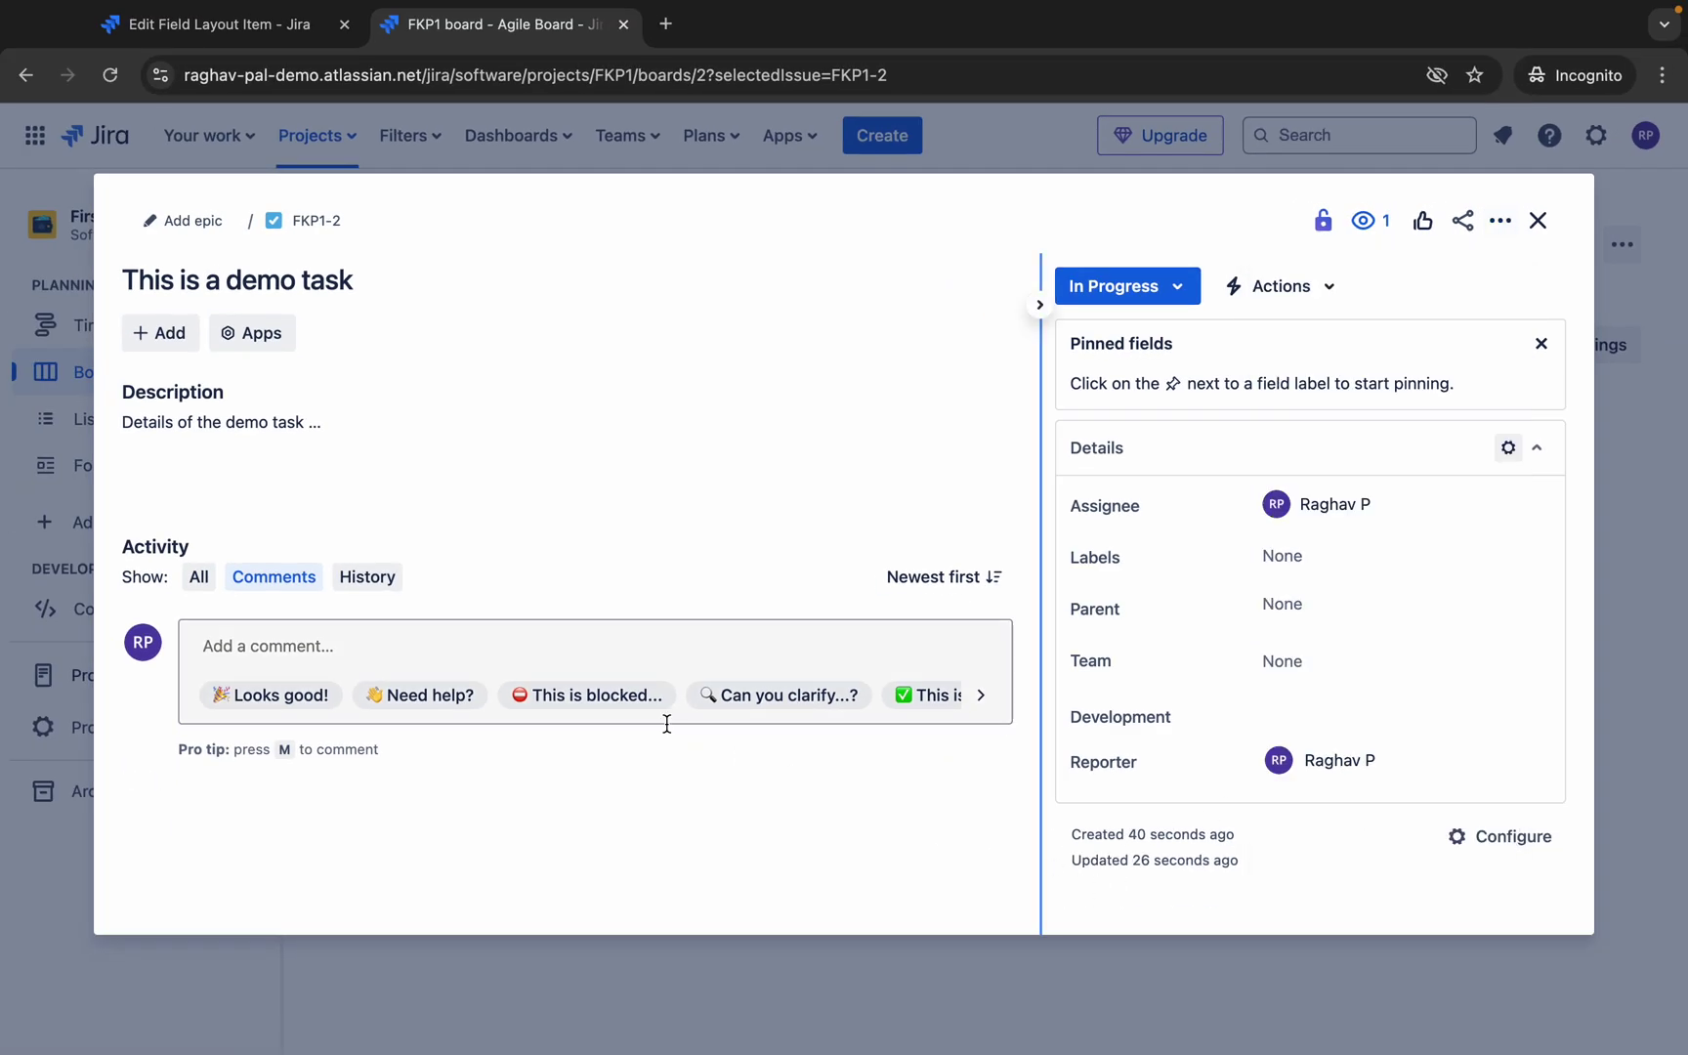
left_click(1540, 221)
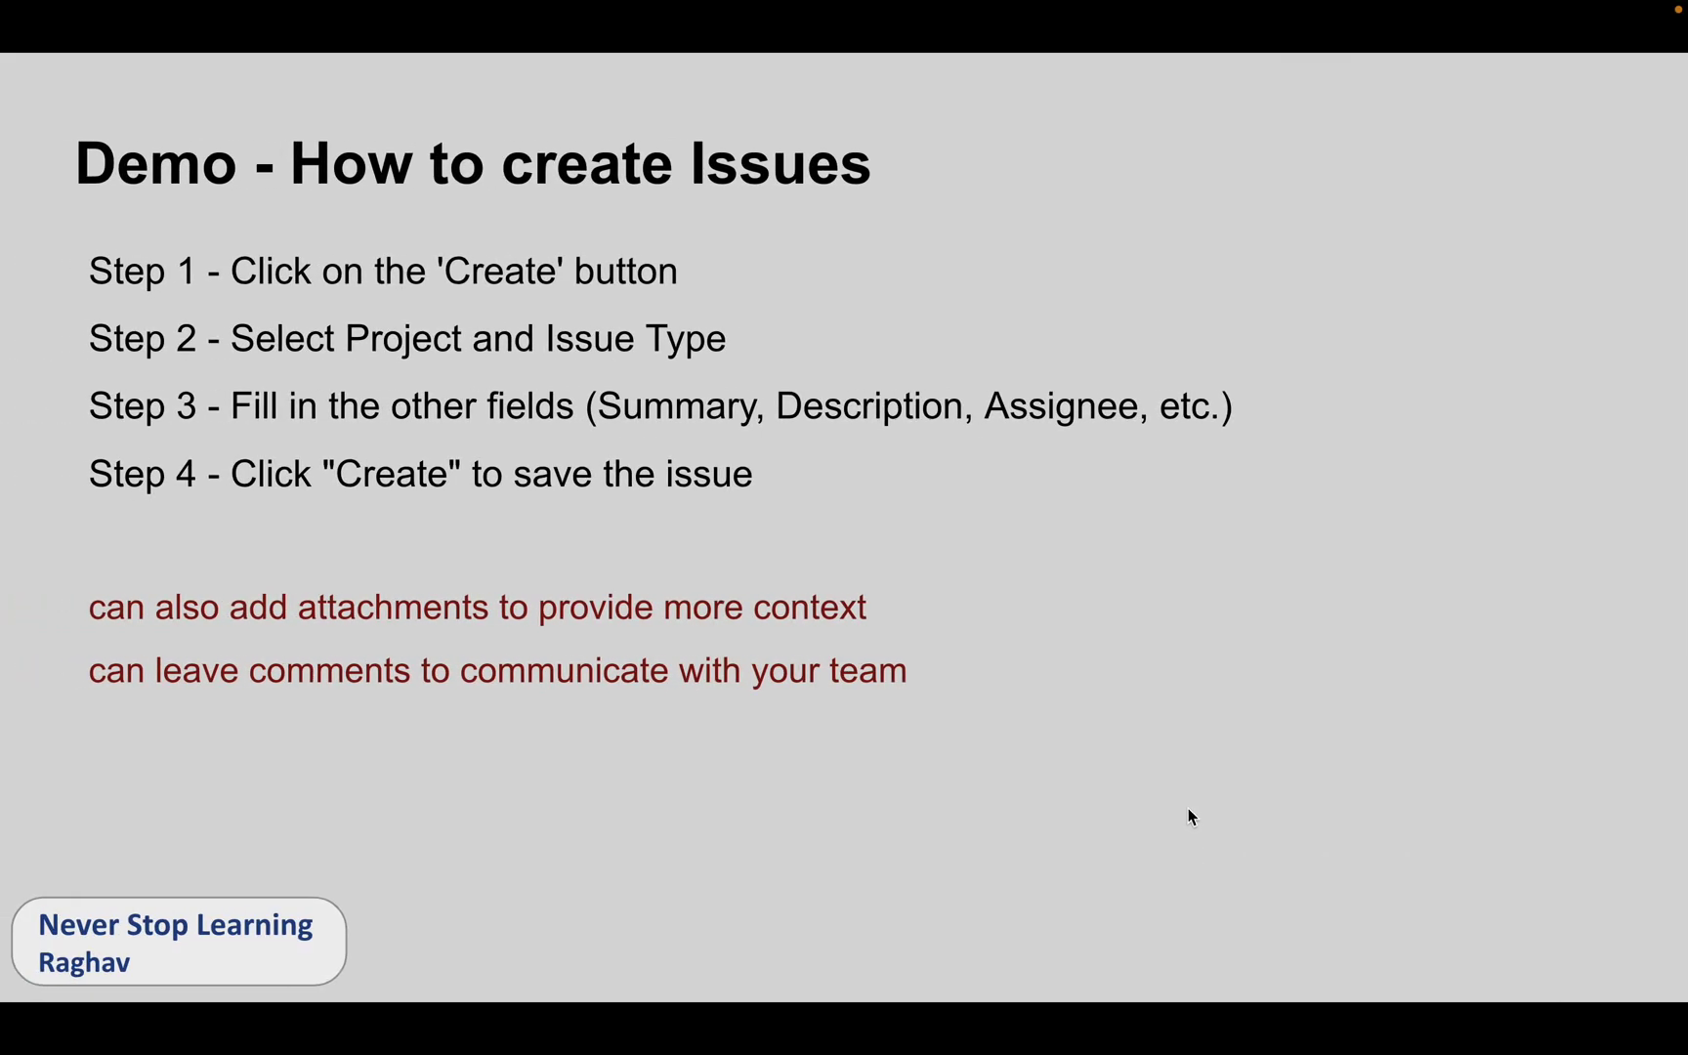
left_click(1189, 810)
mouse_move(1447, 8)
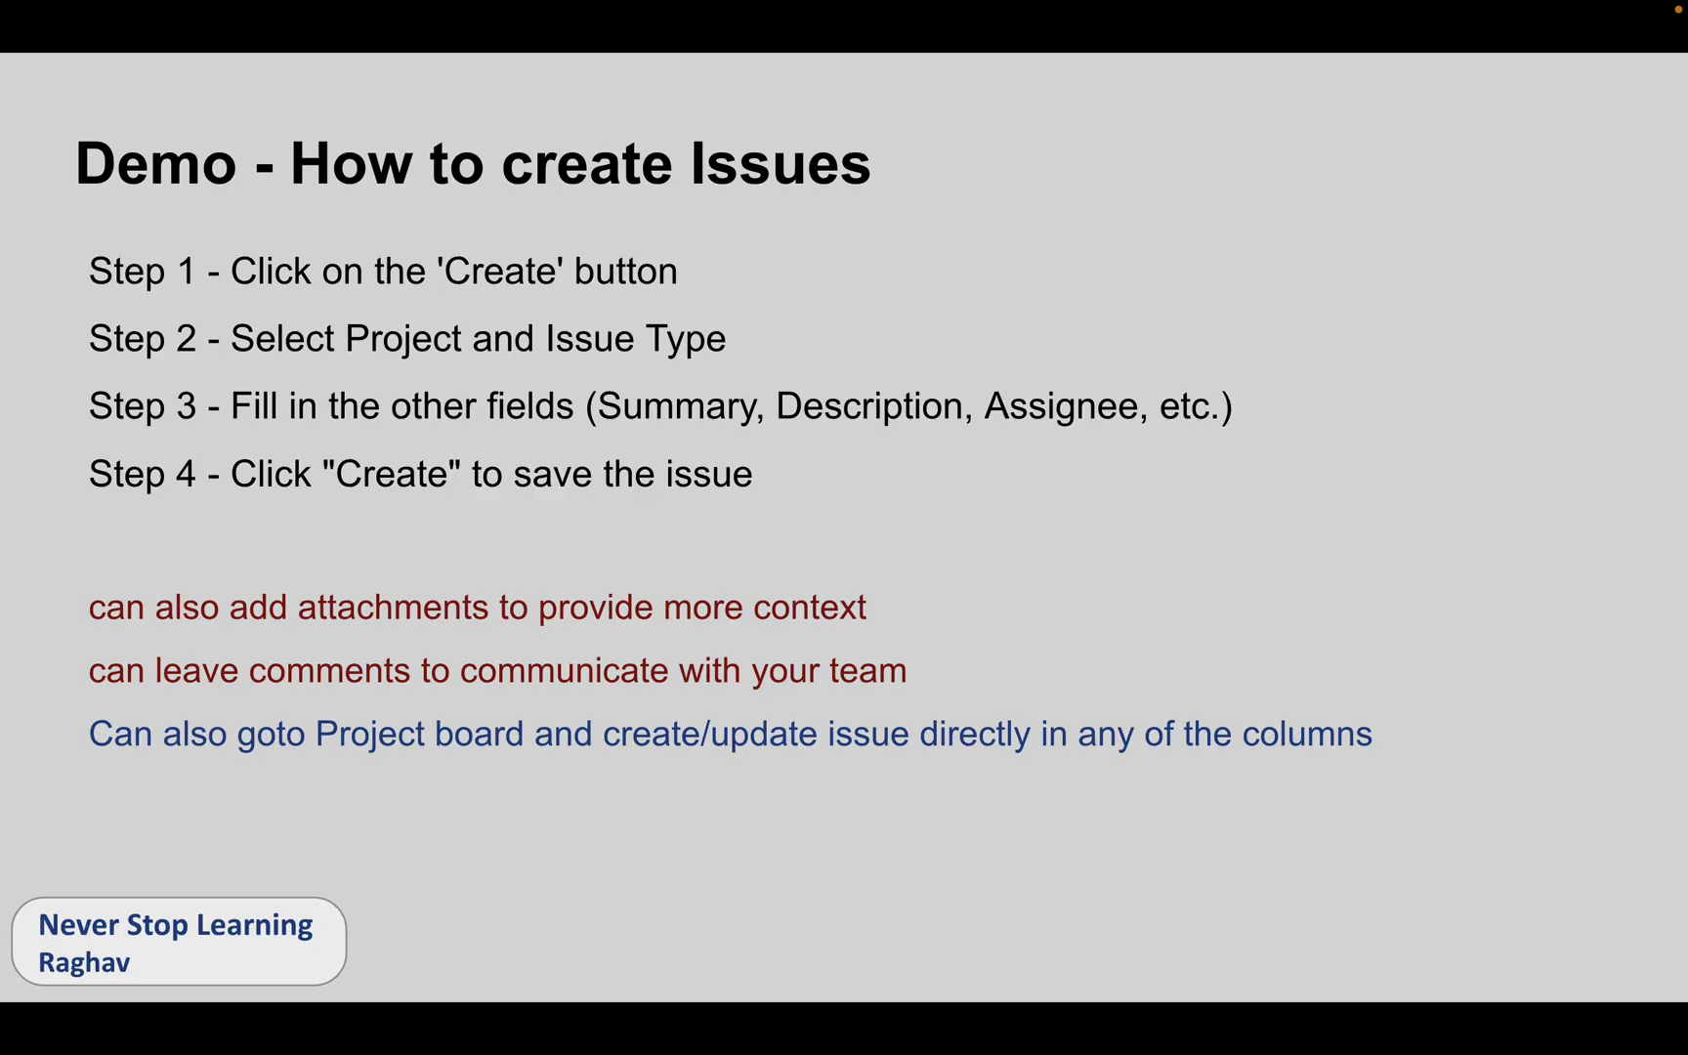
key("super+Tab")
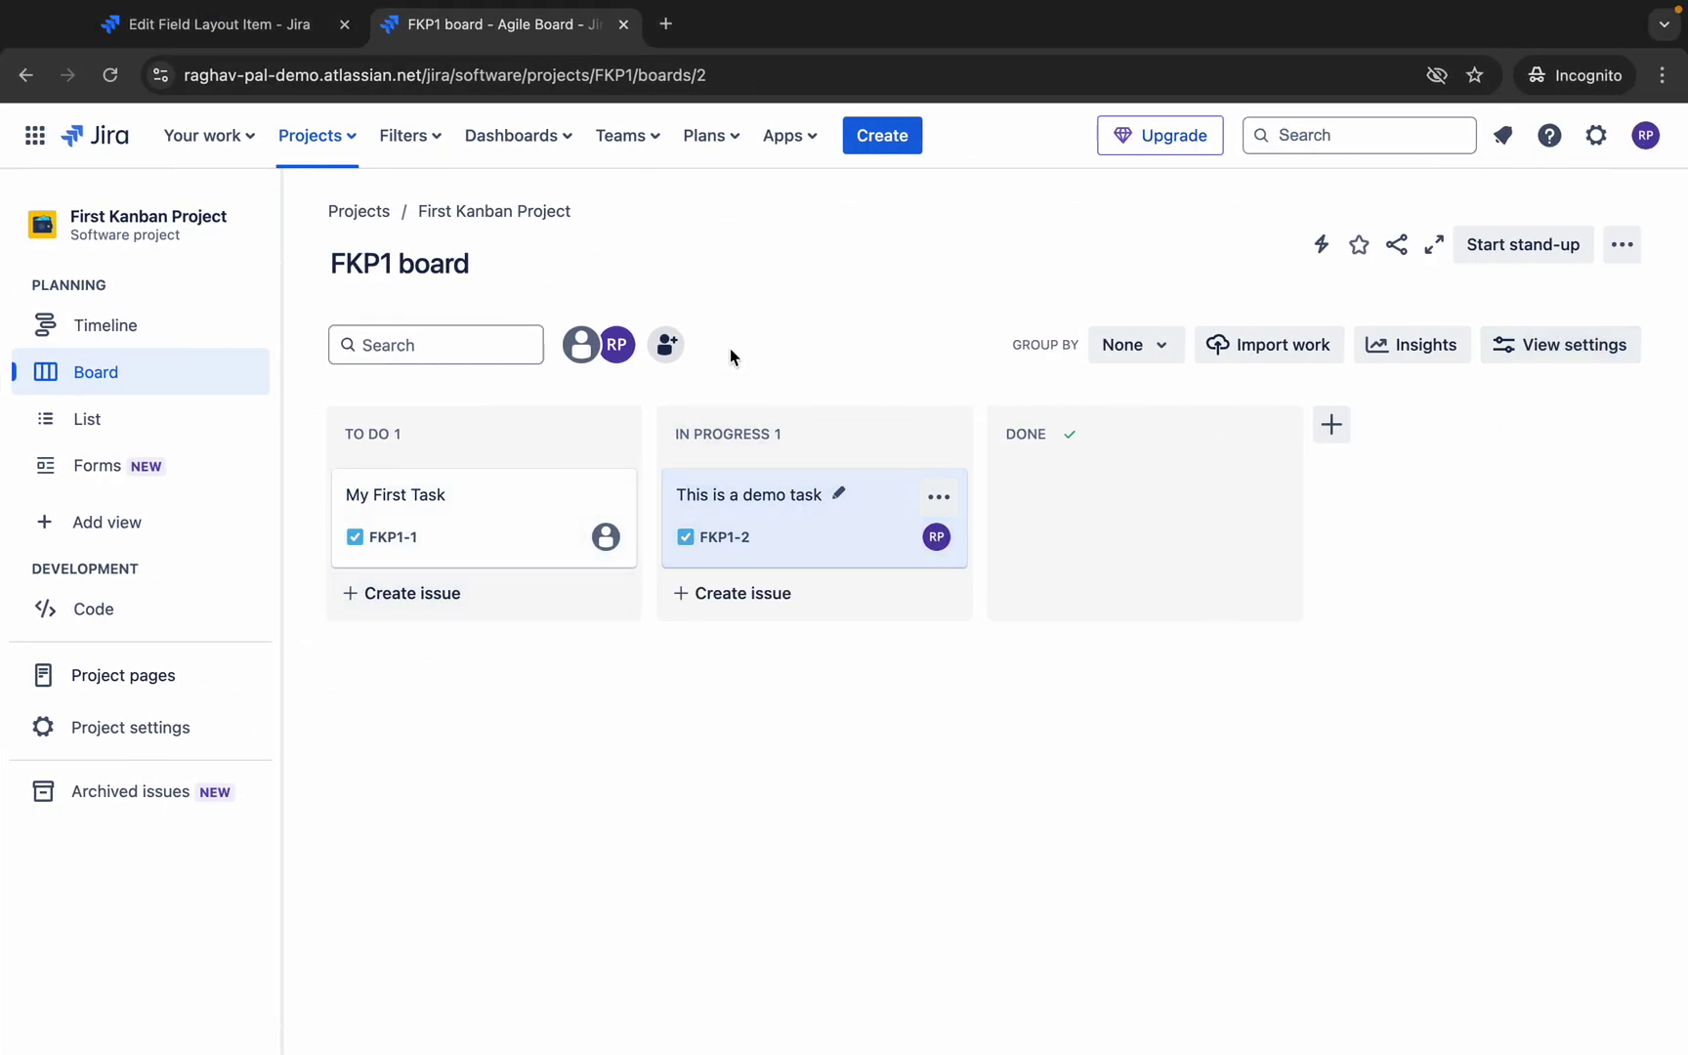
Create a task named "this is a new issue" directly in the To Do column of the FKP1 board.
left_click(411, 605)
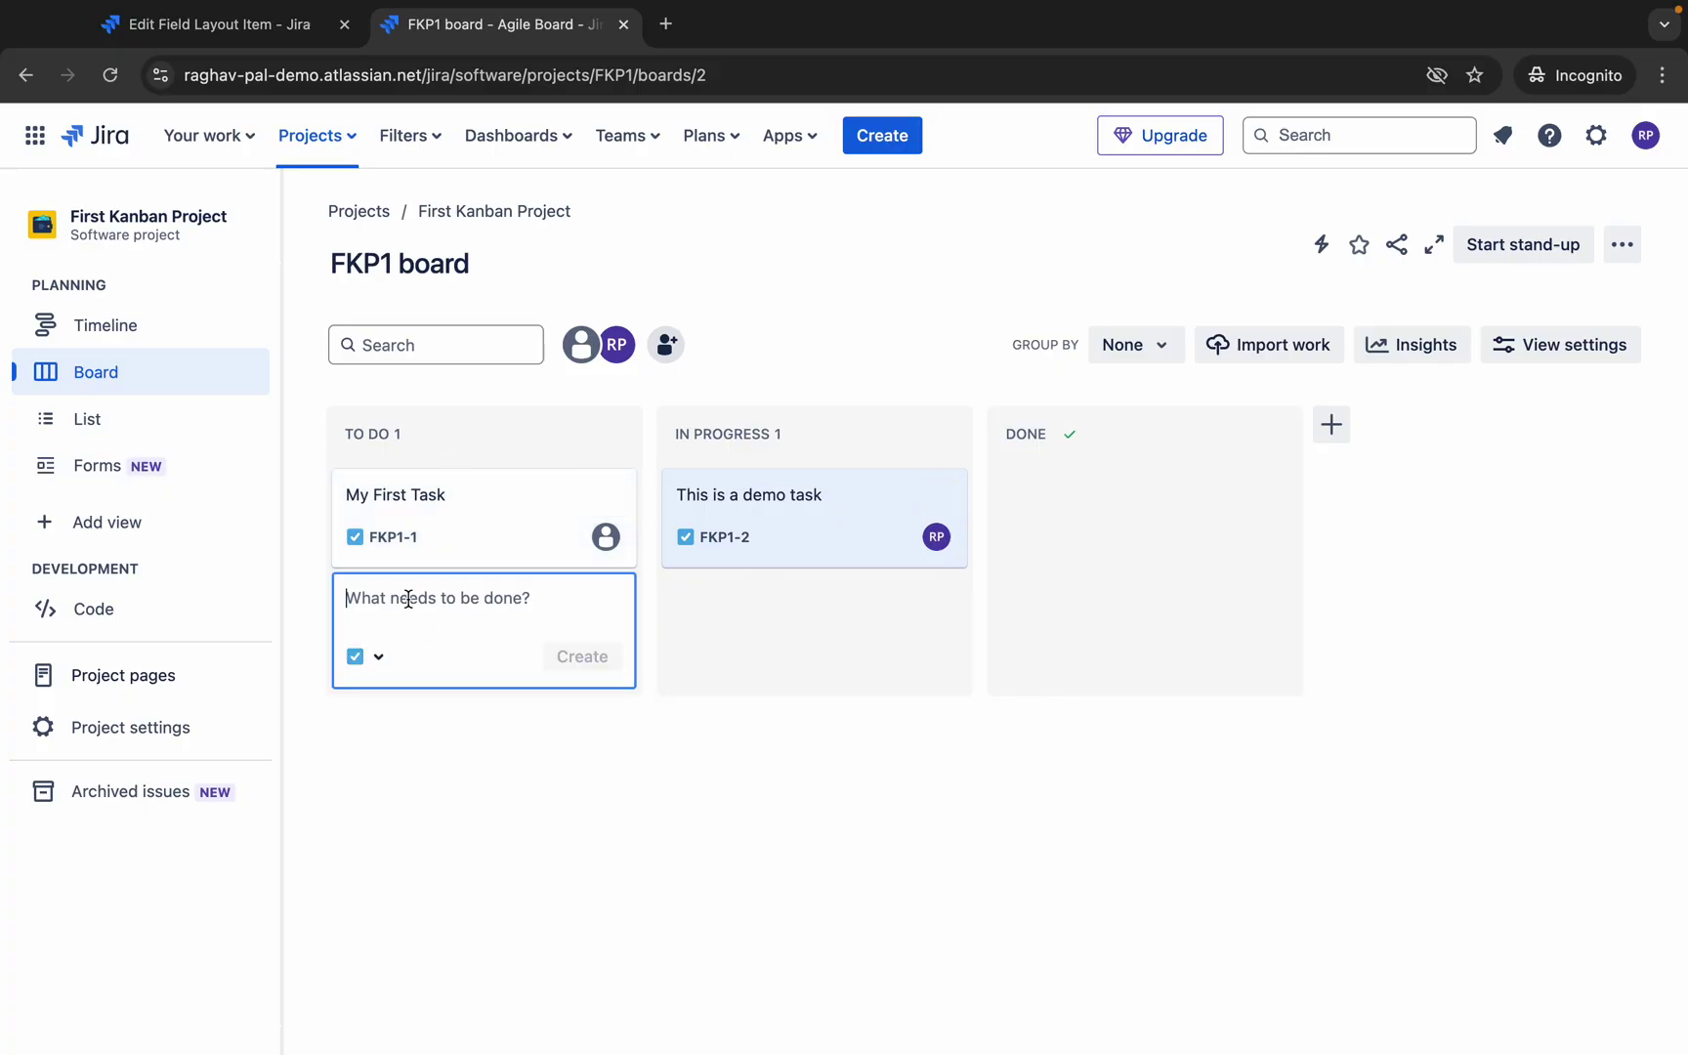
type("this is a new issue")
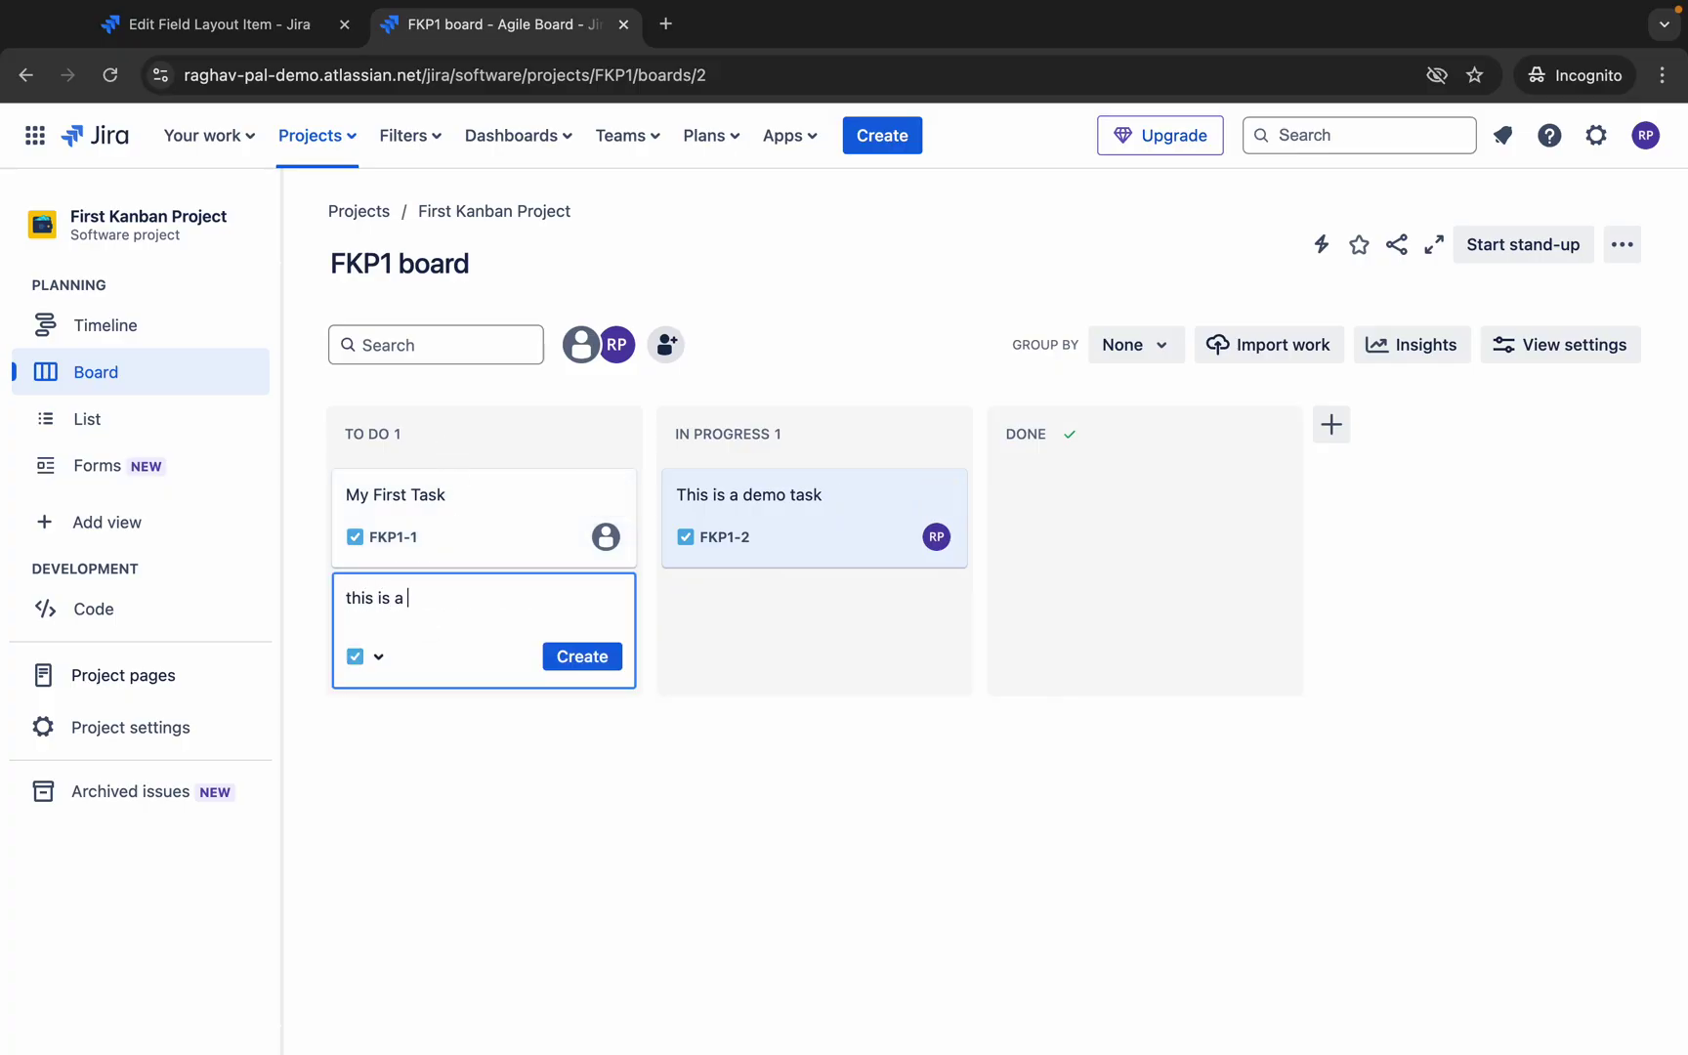
left_click(380, 657)
left_click(574, 655)
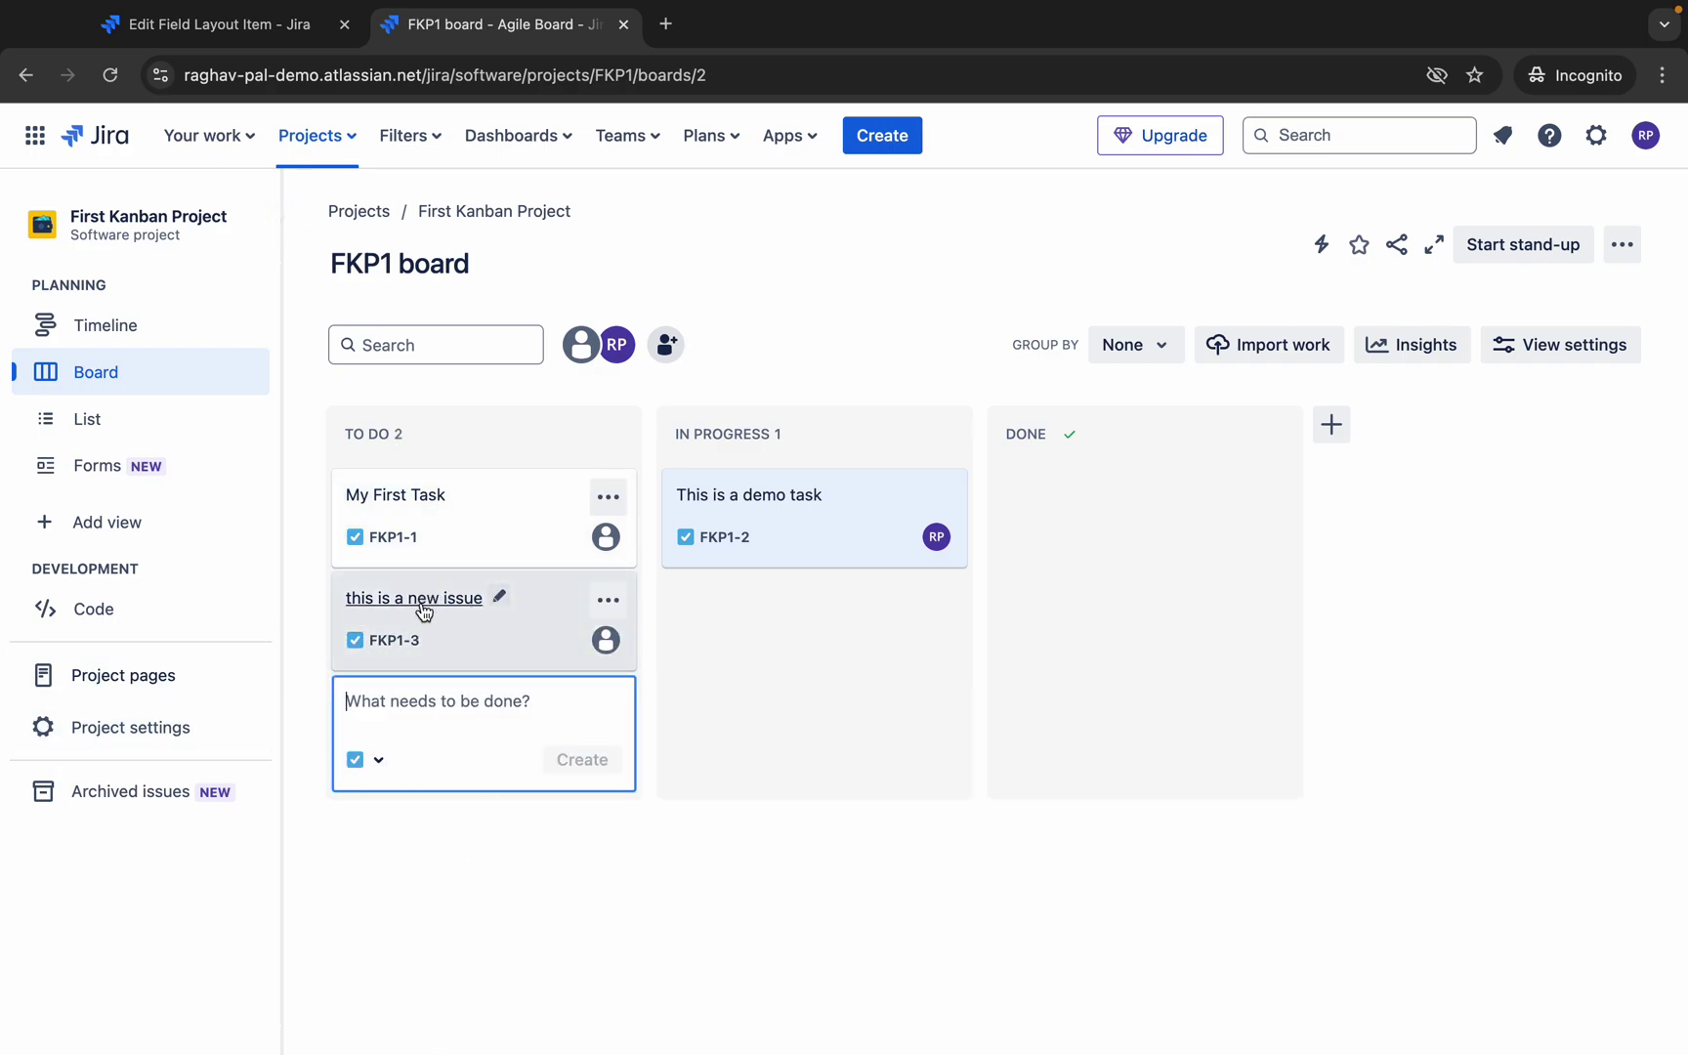
left_click(689, 848)
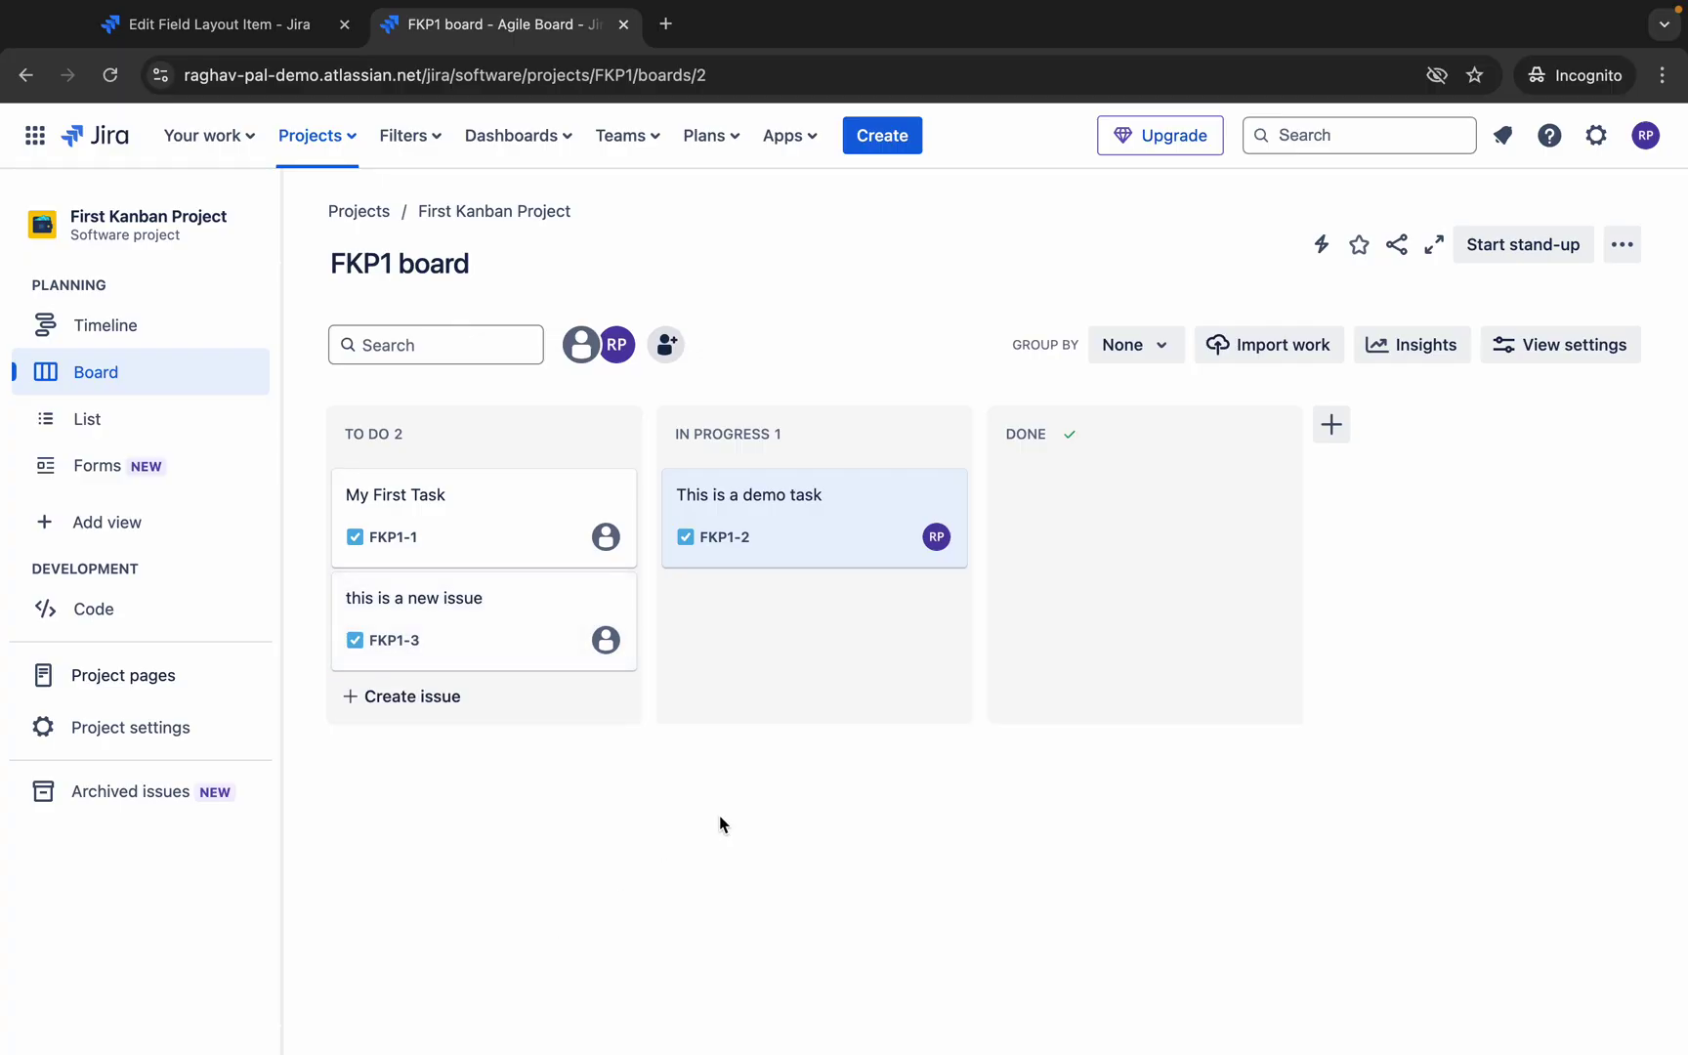
Review the details of "this is a new issue", close it, and check the actions available on its card.
left_click(426, 606)
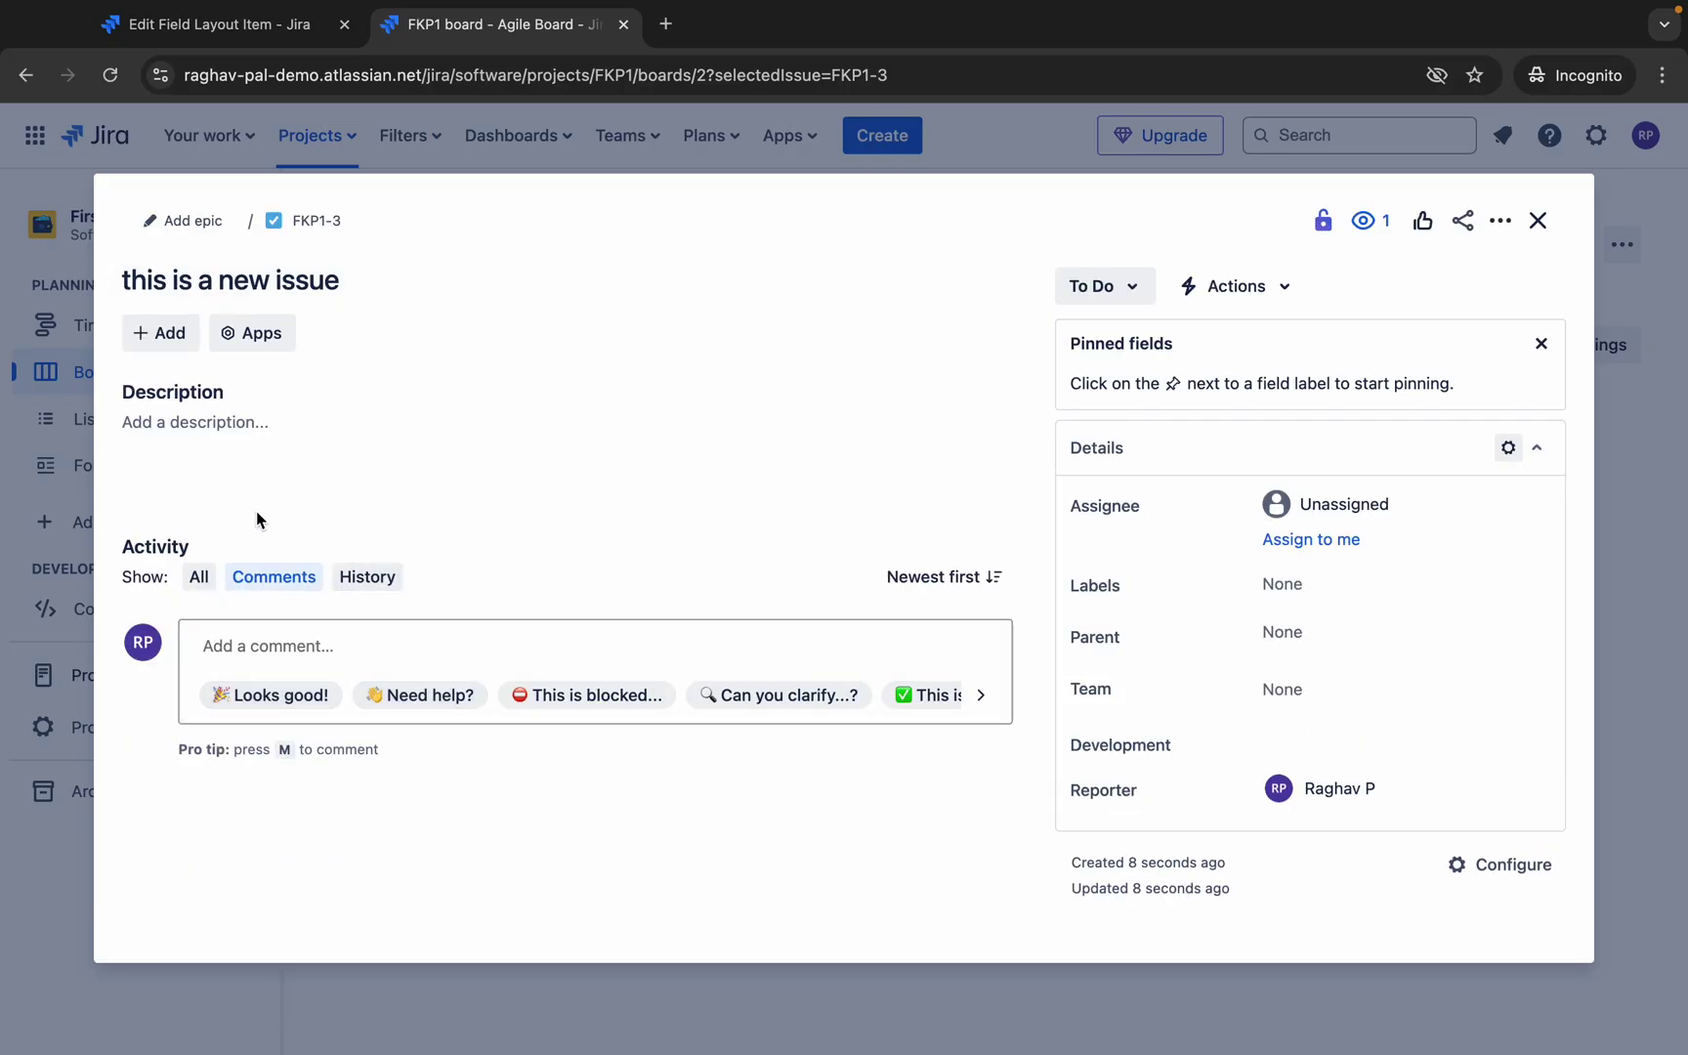
left_click(1546, 225)
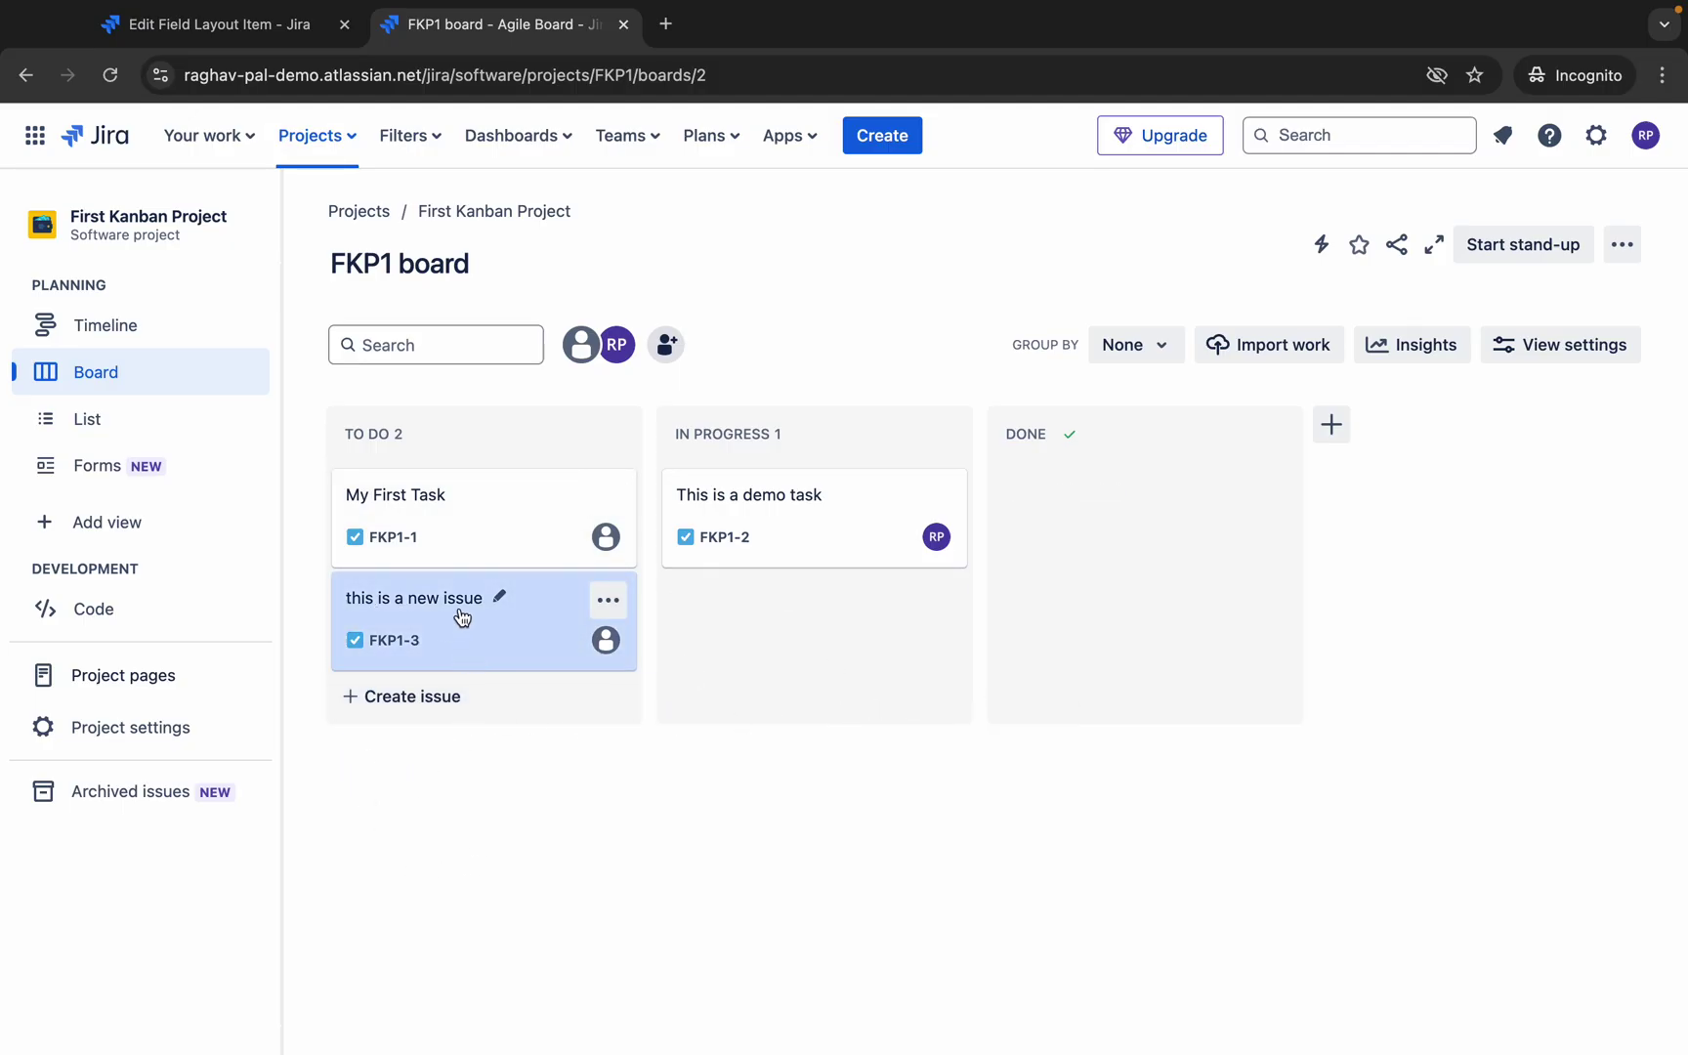
left_click(608, 604)
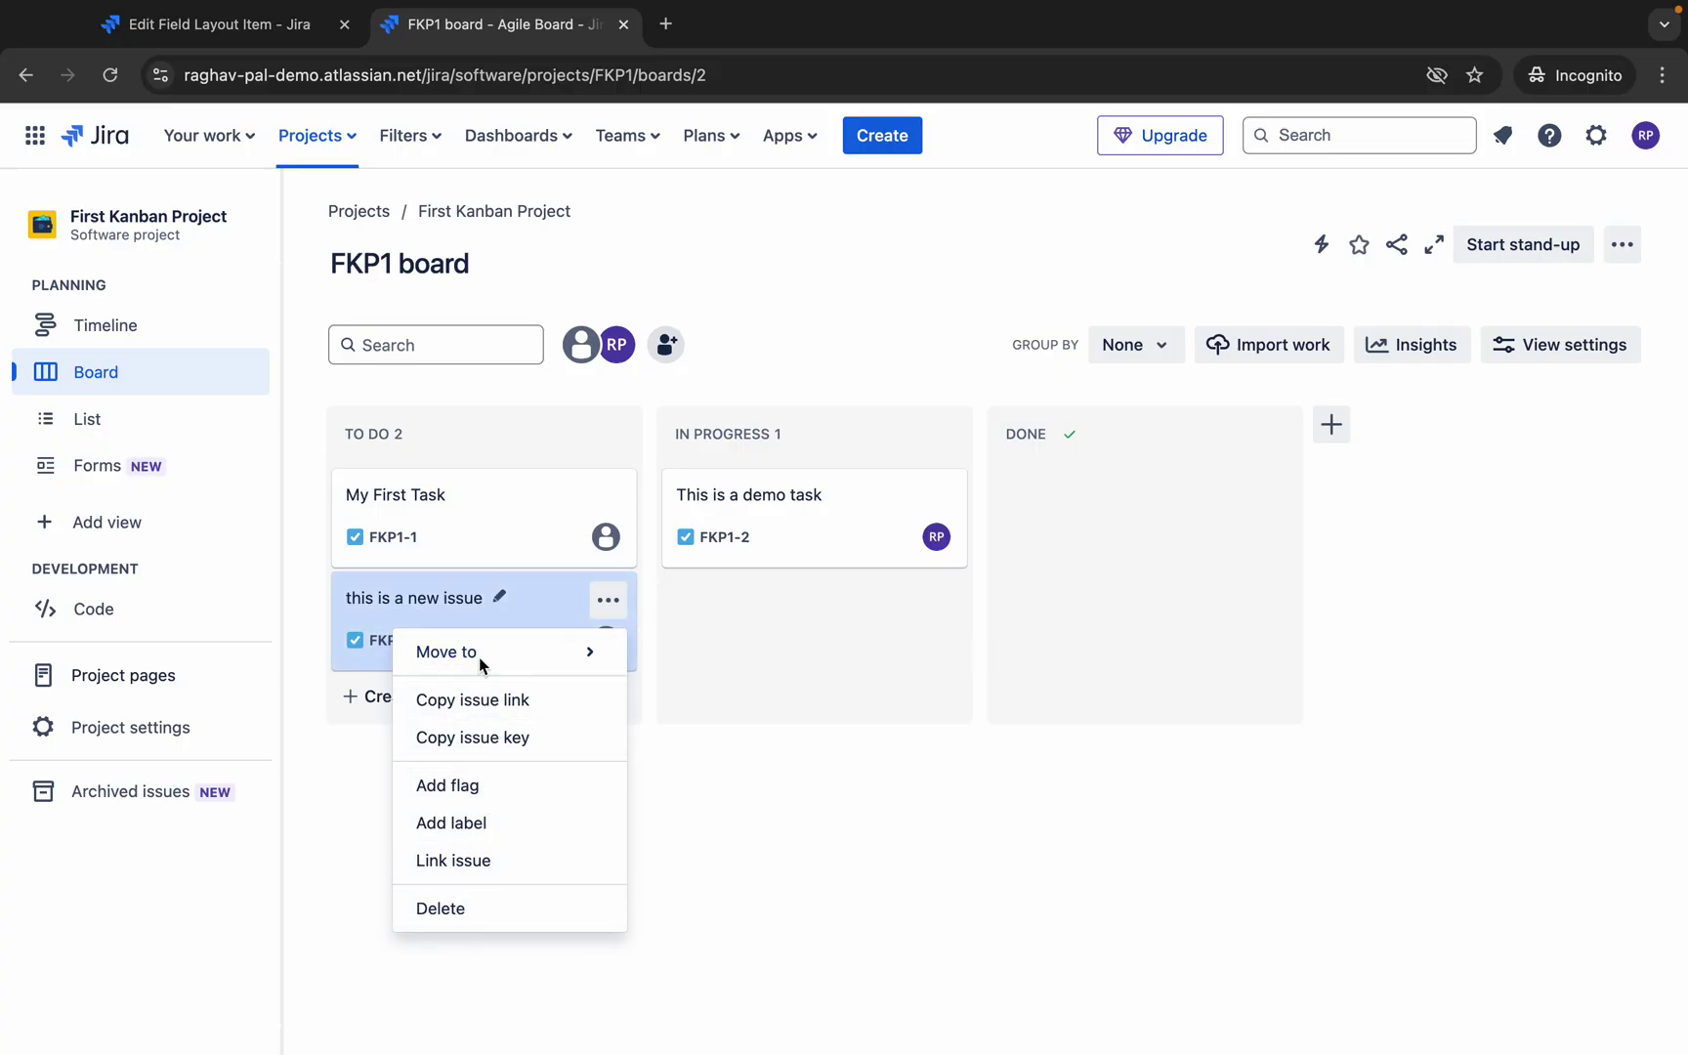
left_click(797, 845)
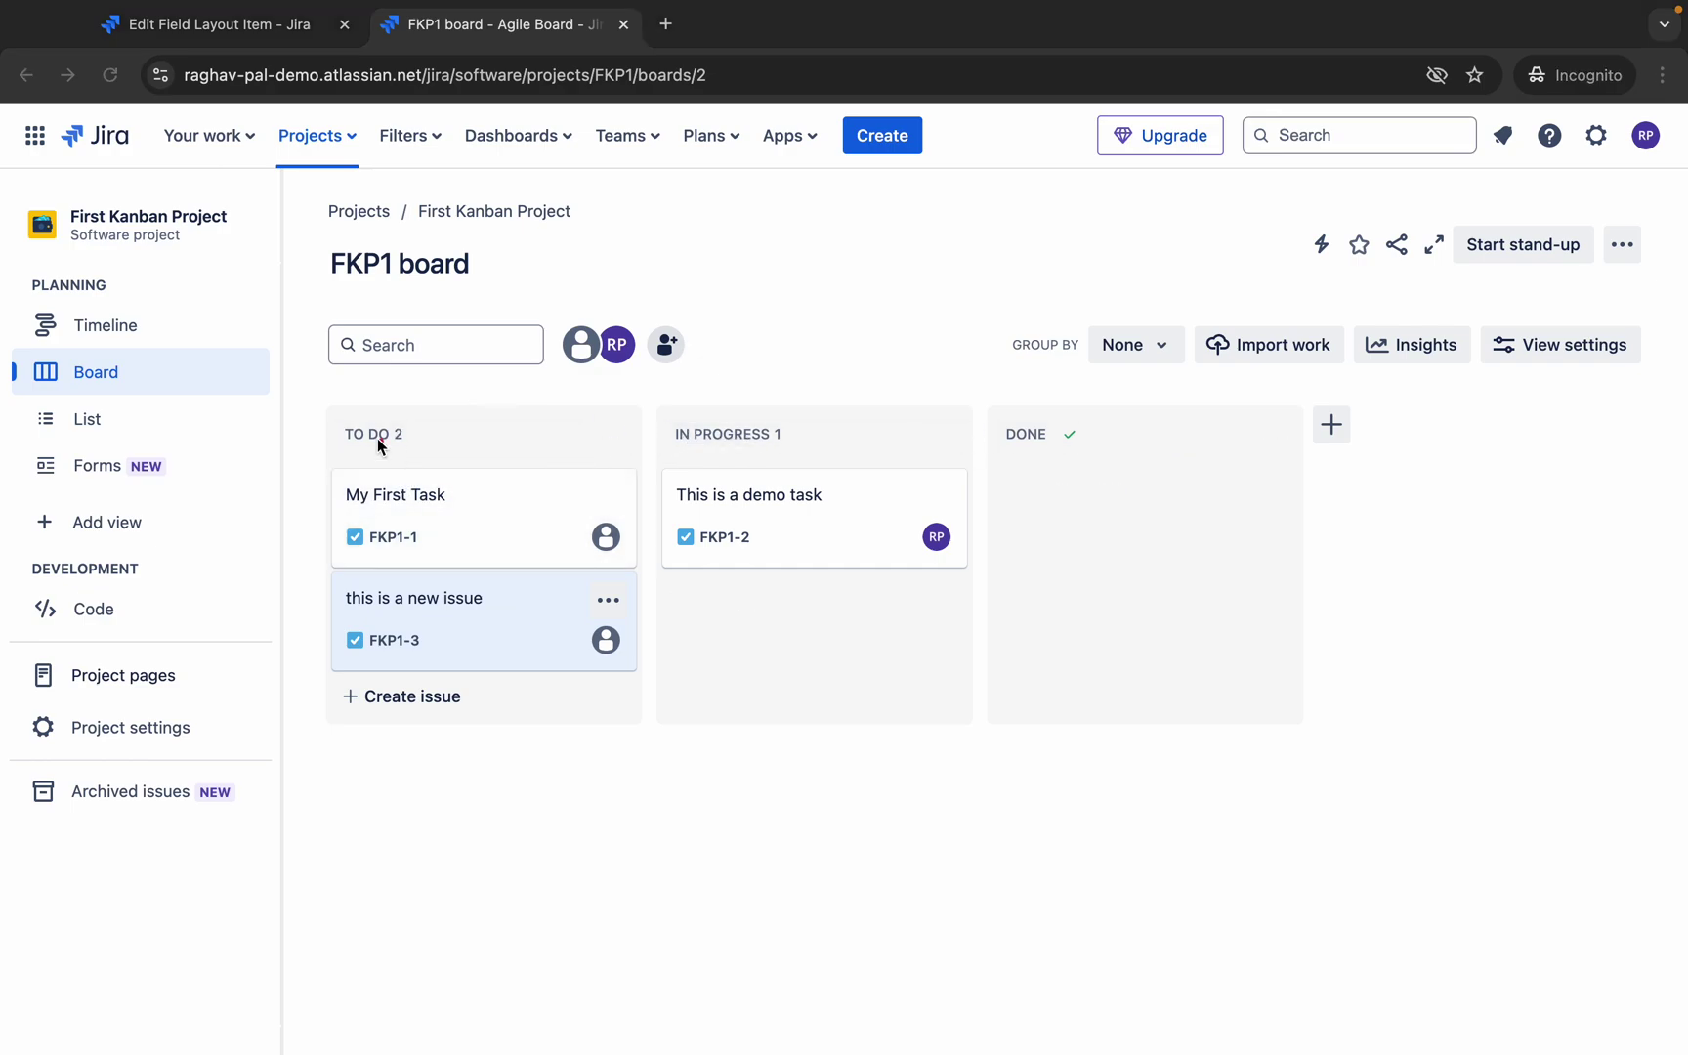
left_click_drag(322, 414, 514, 453)
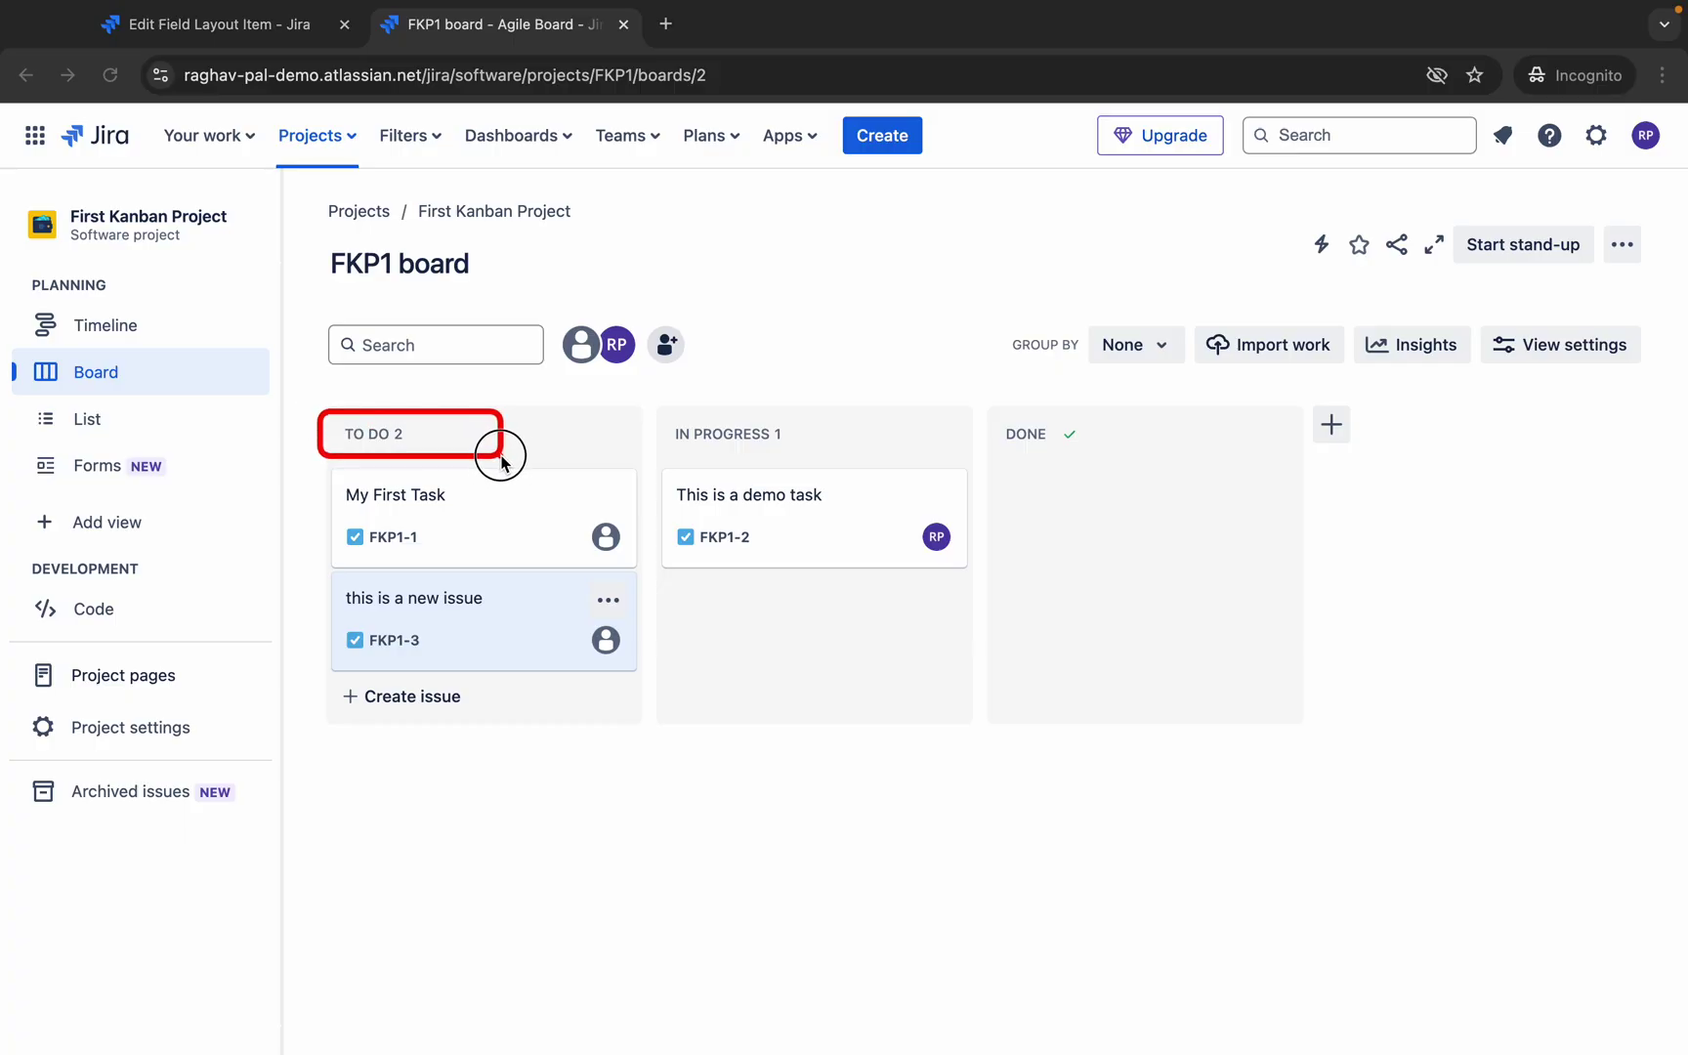
mouse_move(635, 400)
left_mouse_down()
mouse_move(799, 434)
mouse_move(855, 476)
left_mouse_up()
left_click_drag(974, 399, 1153, 471)
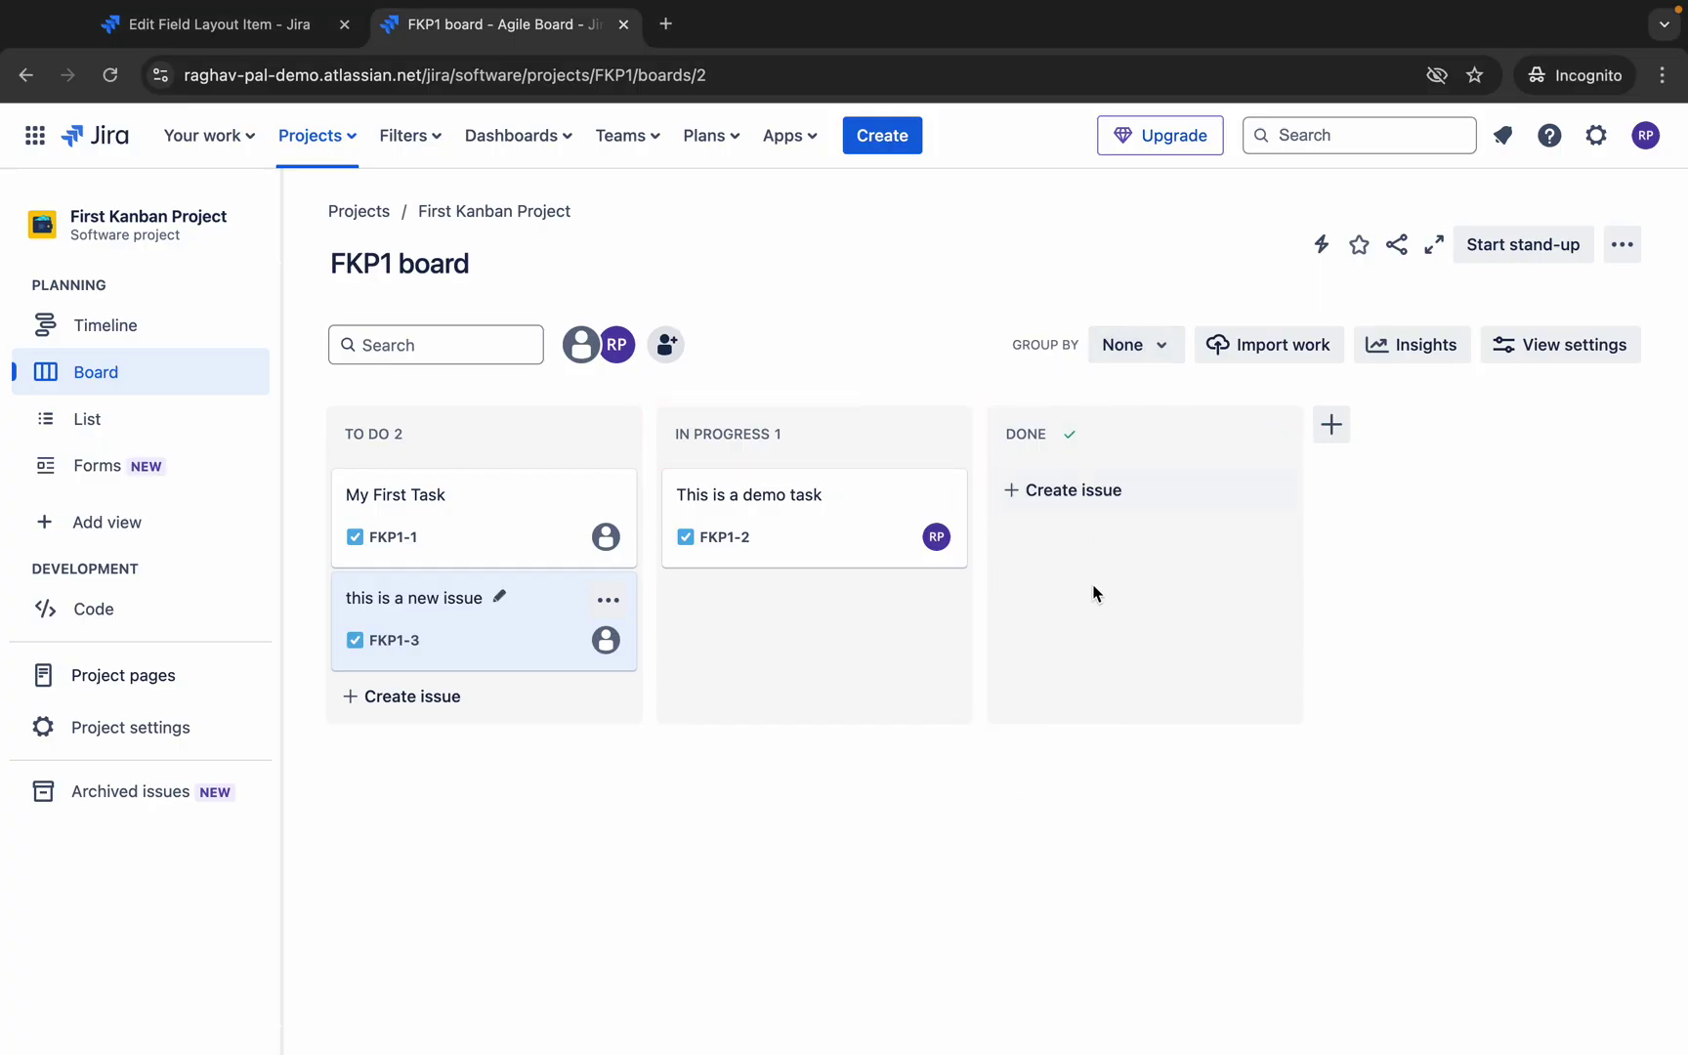
Add a board column named "In Review" and place it between In Progress and Done.
left_click(1334, 426)
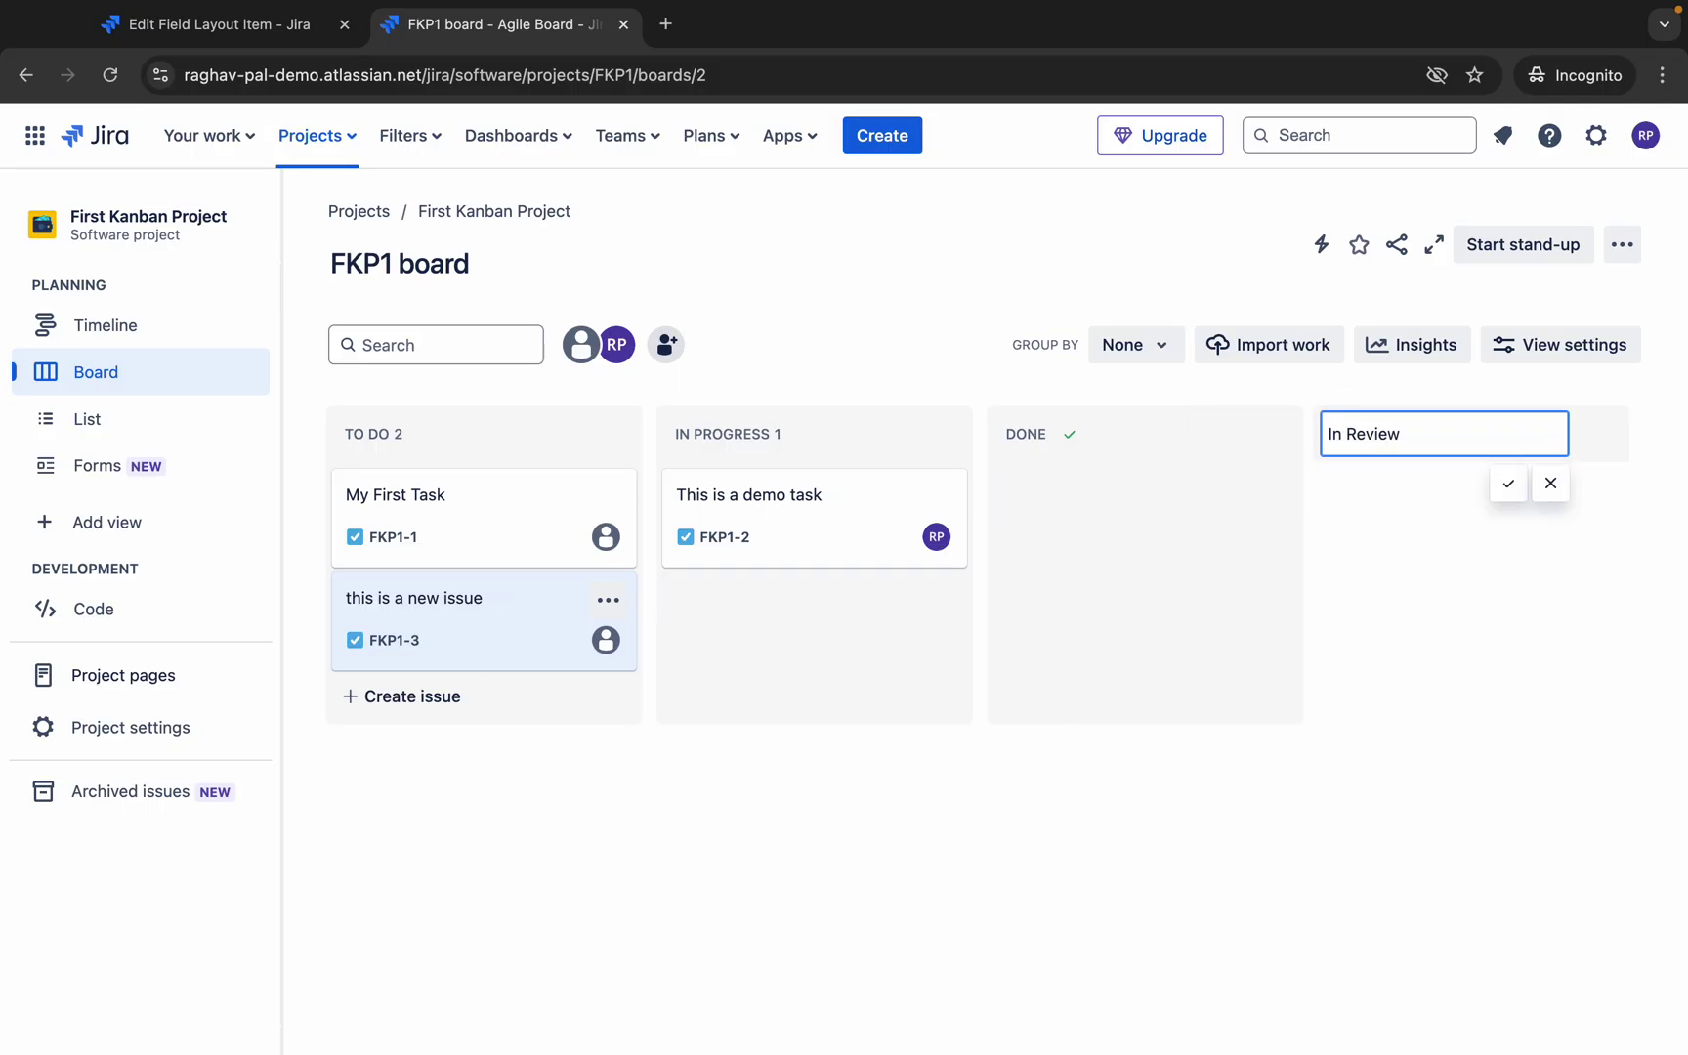
left_click(1508, 484)
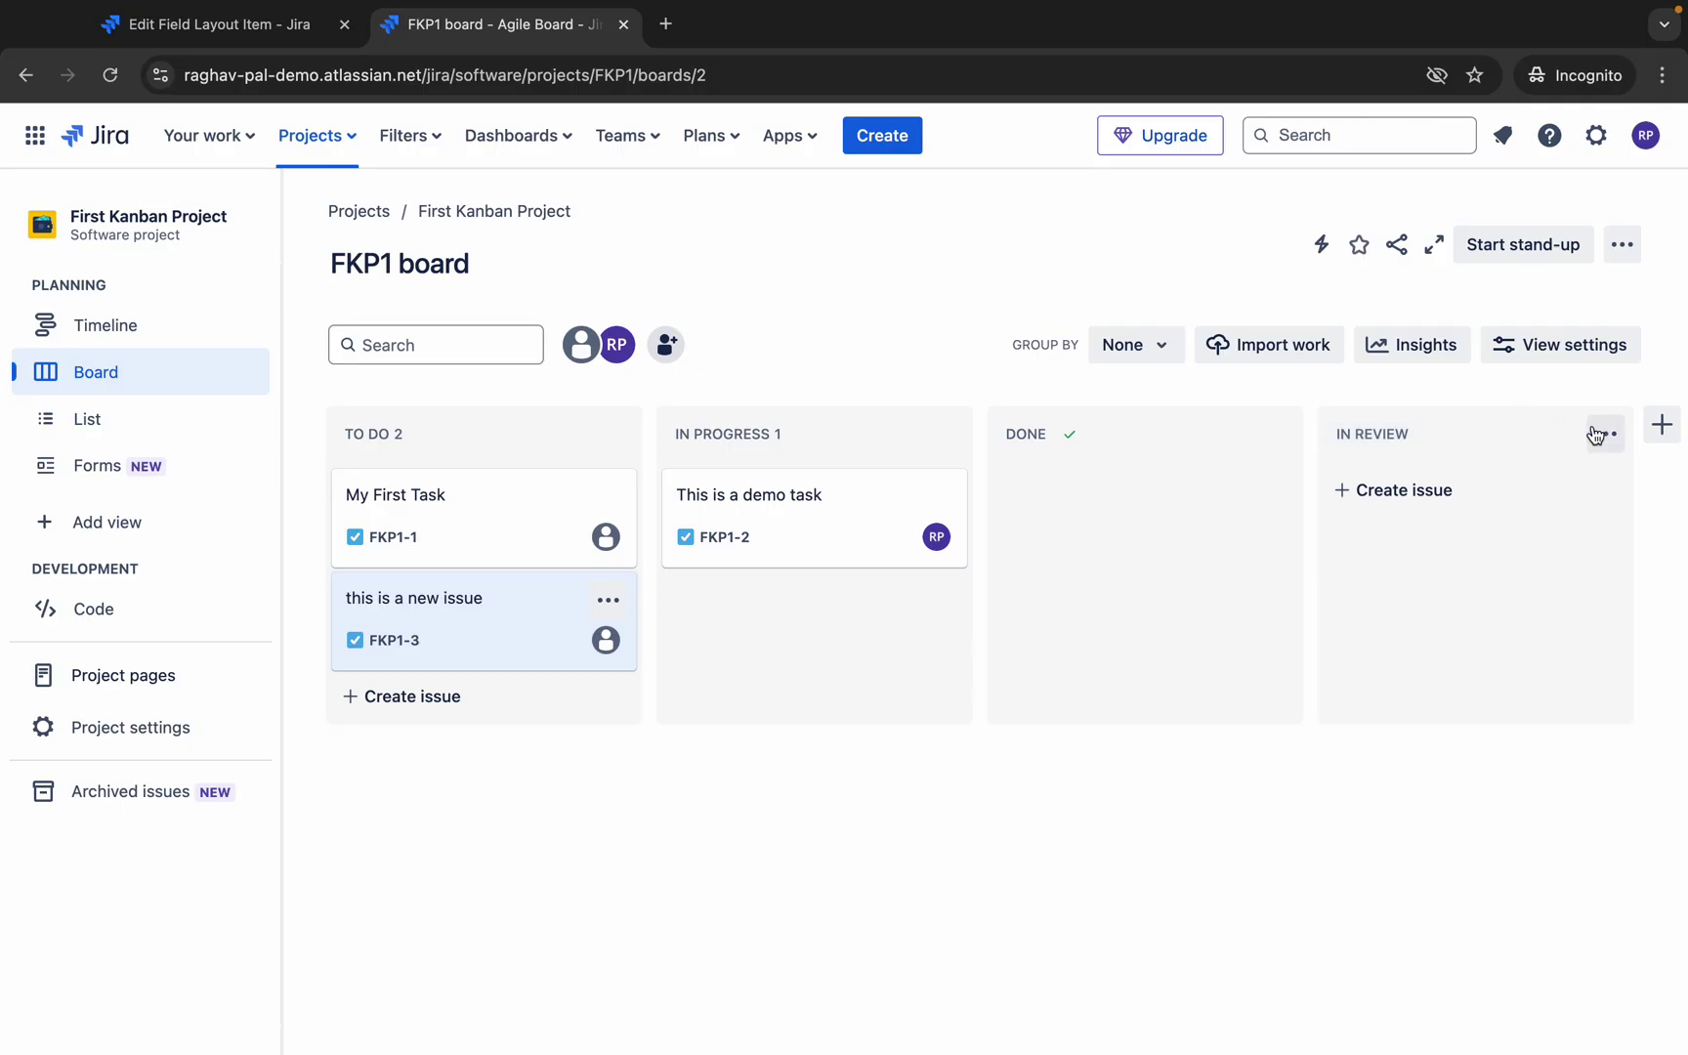
left_click(1525, 427)
left_click_drag(1525, 427, 972, 456)
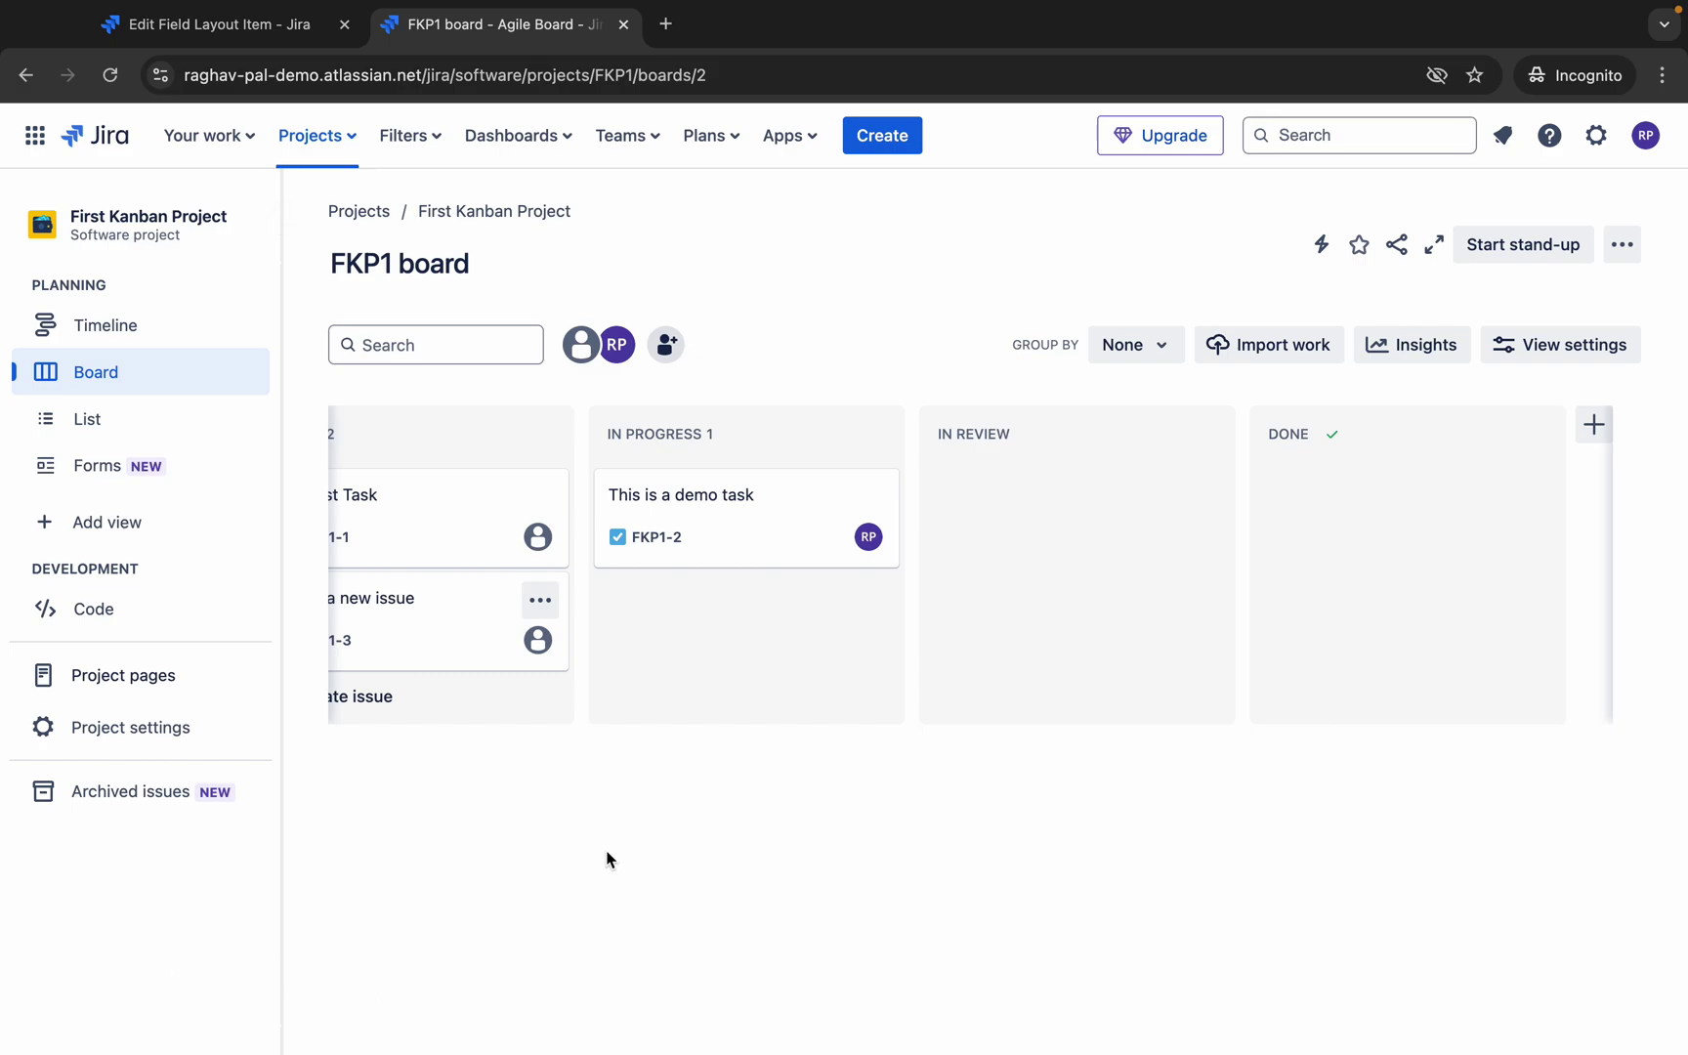
Move "this is a new issue" from To Do to the In Review column.
scroll(697, 660, "left", 2)
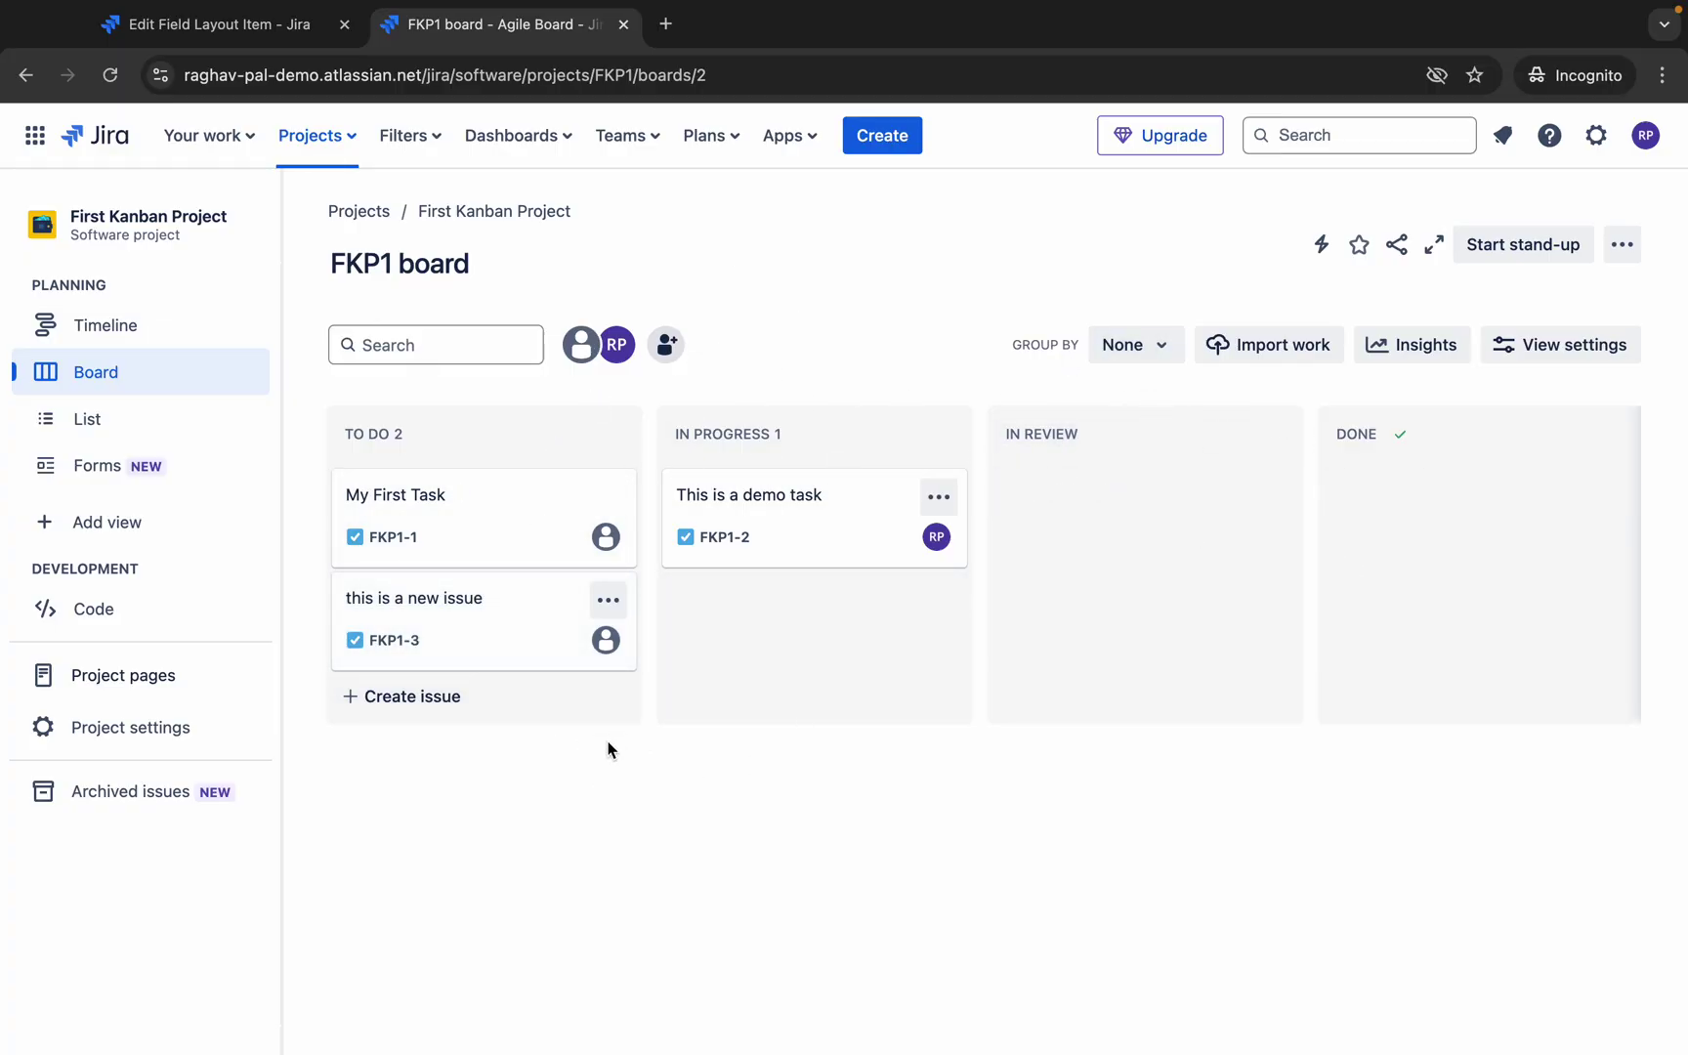
left_click_drag(452, 632, 1045, 503)
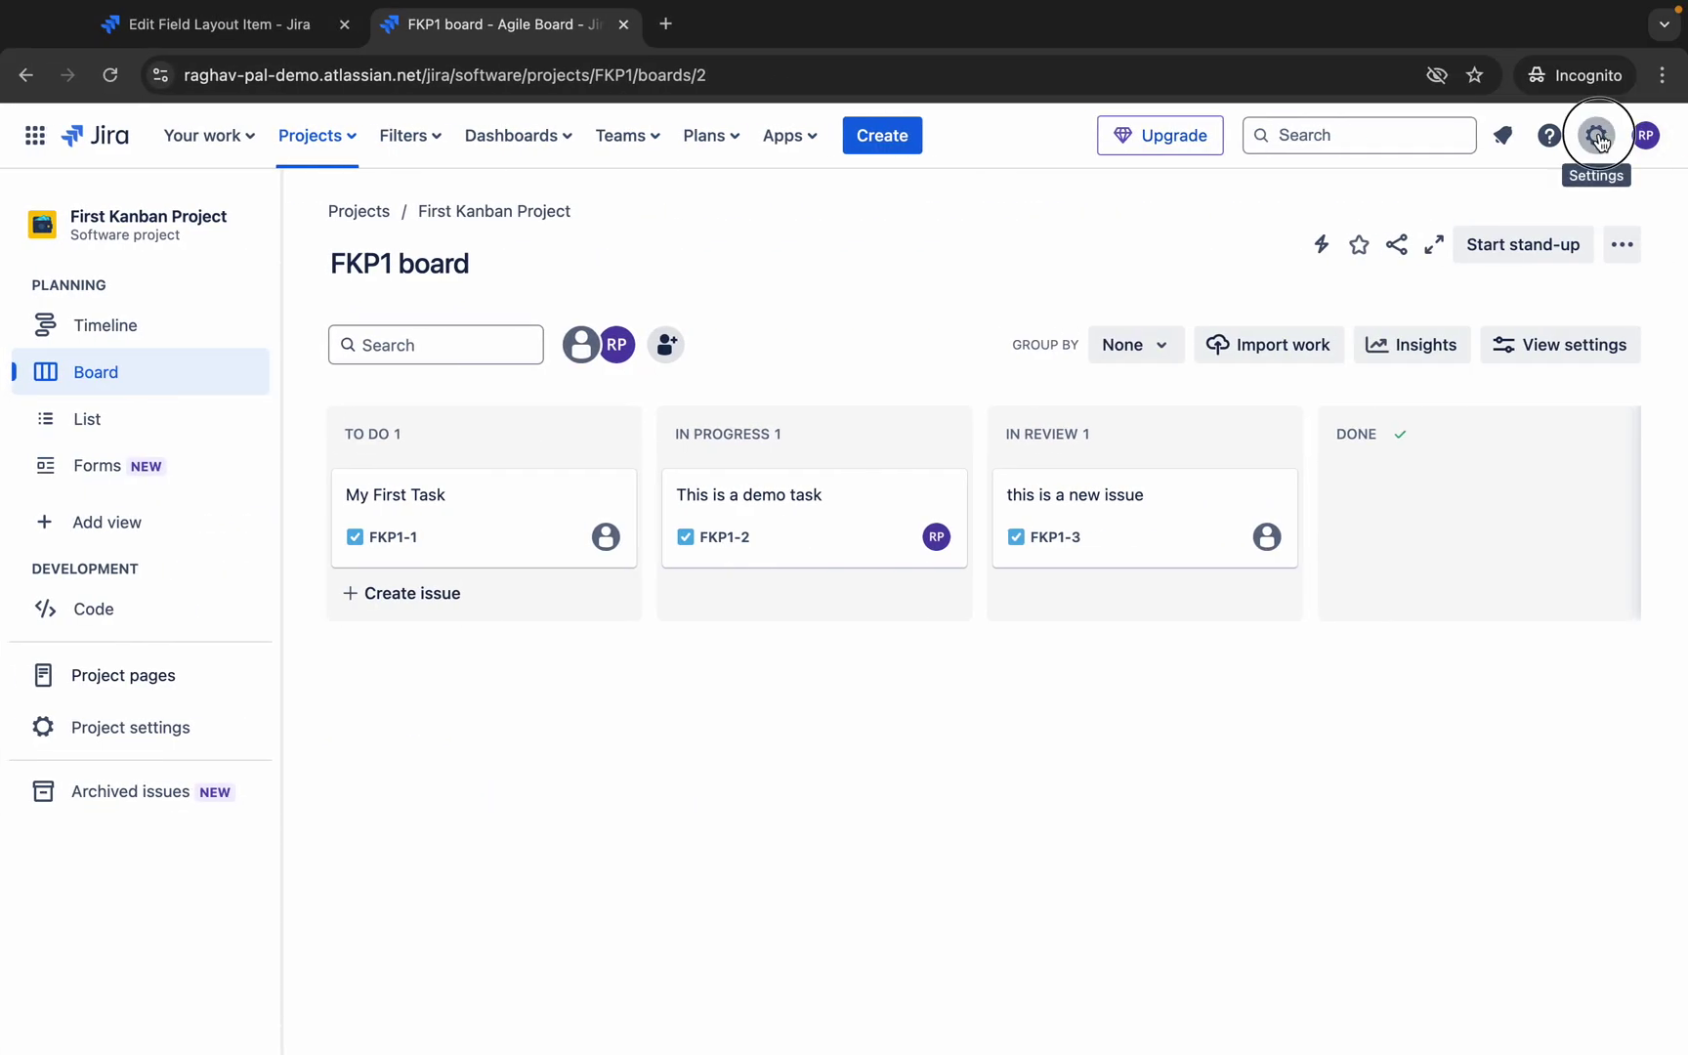
Check the global settings for issues, and review the Task issue type's fields in First Kanban Project's settings before returning to the project.
left_click(1599, 140)
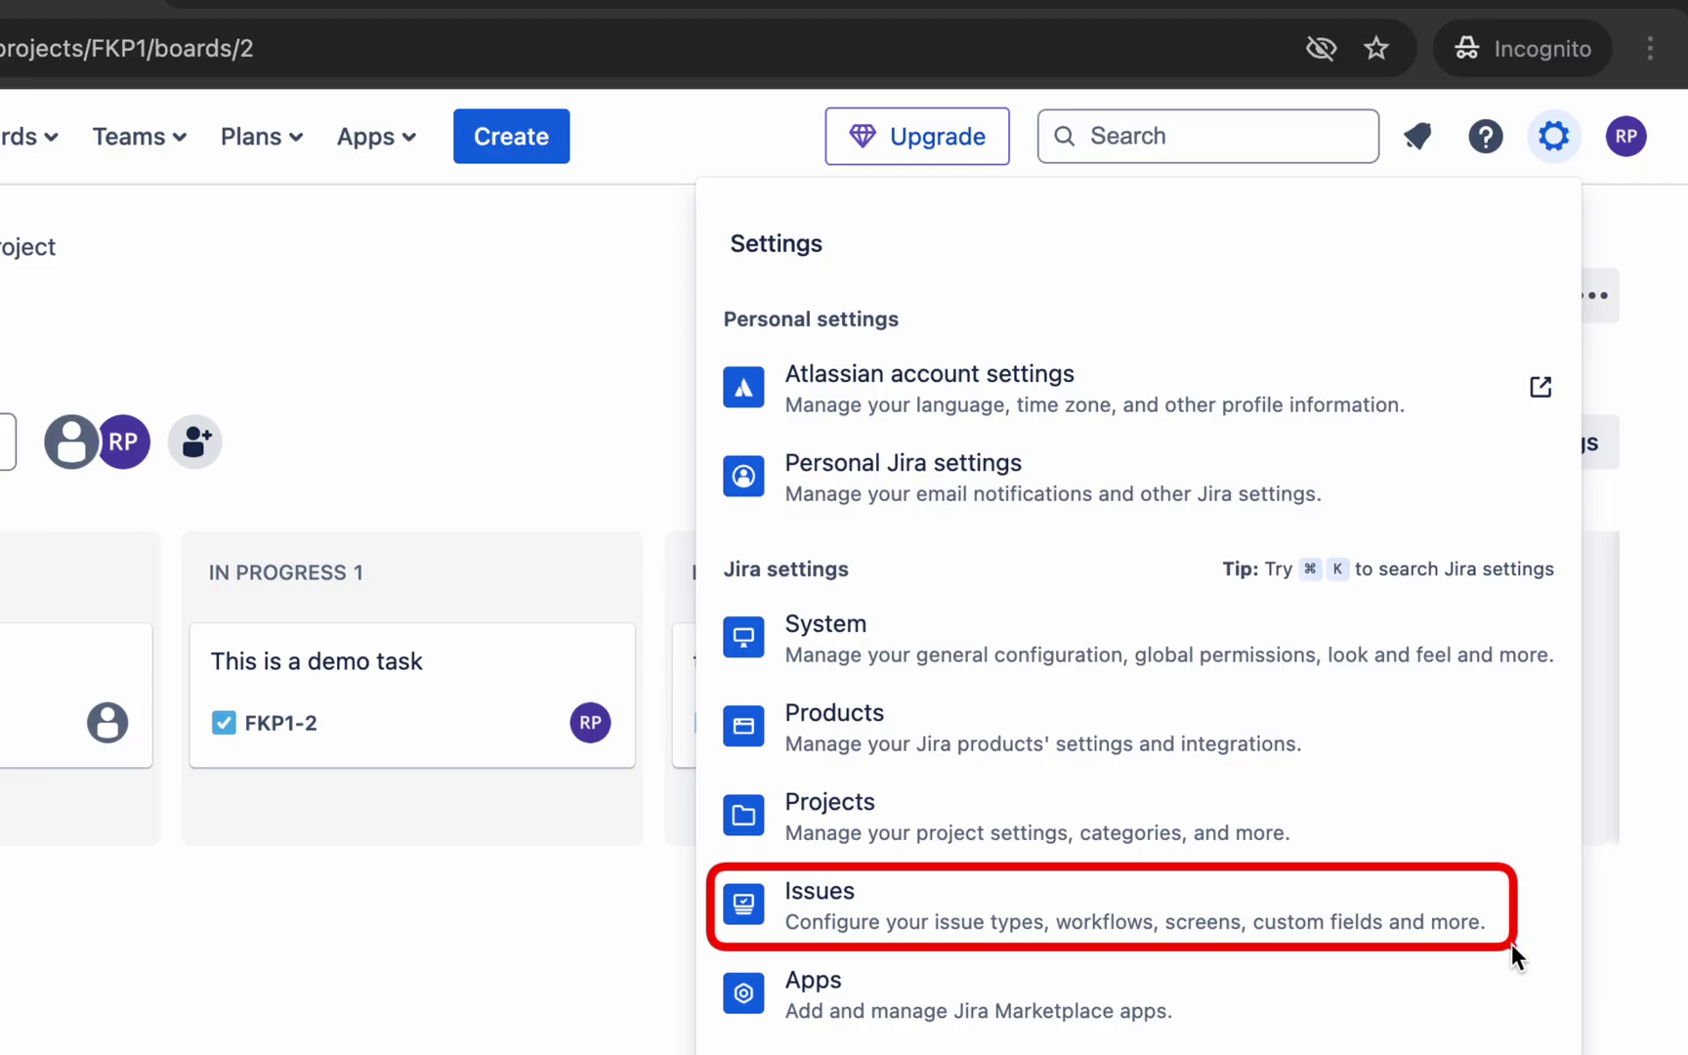
left_click(380, 955)
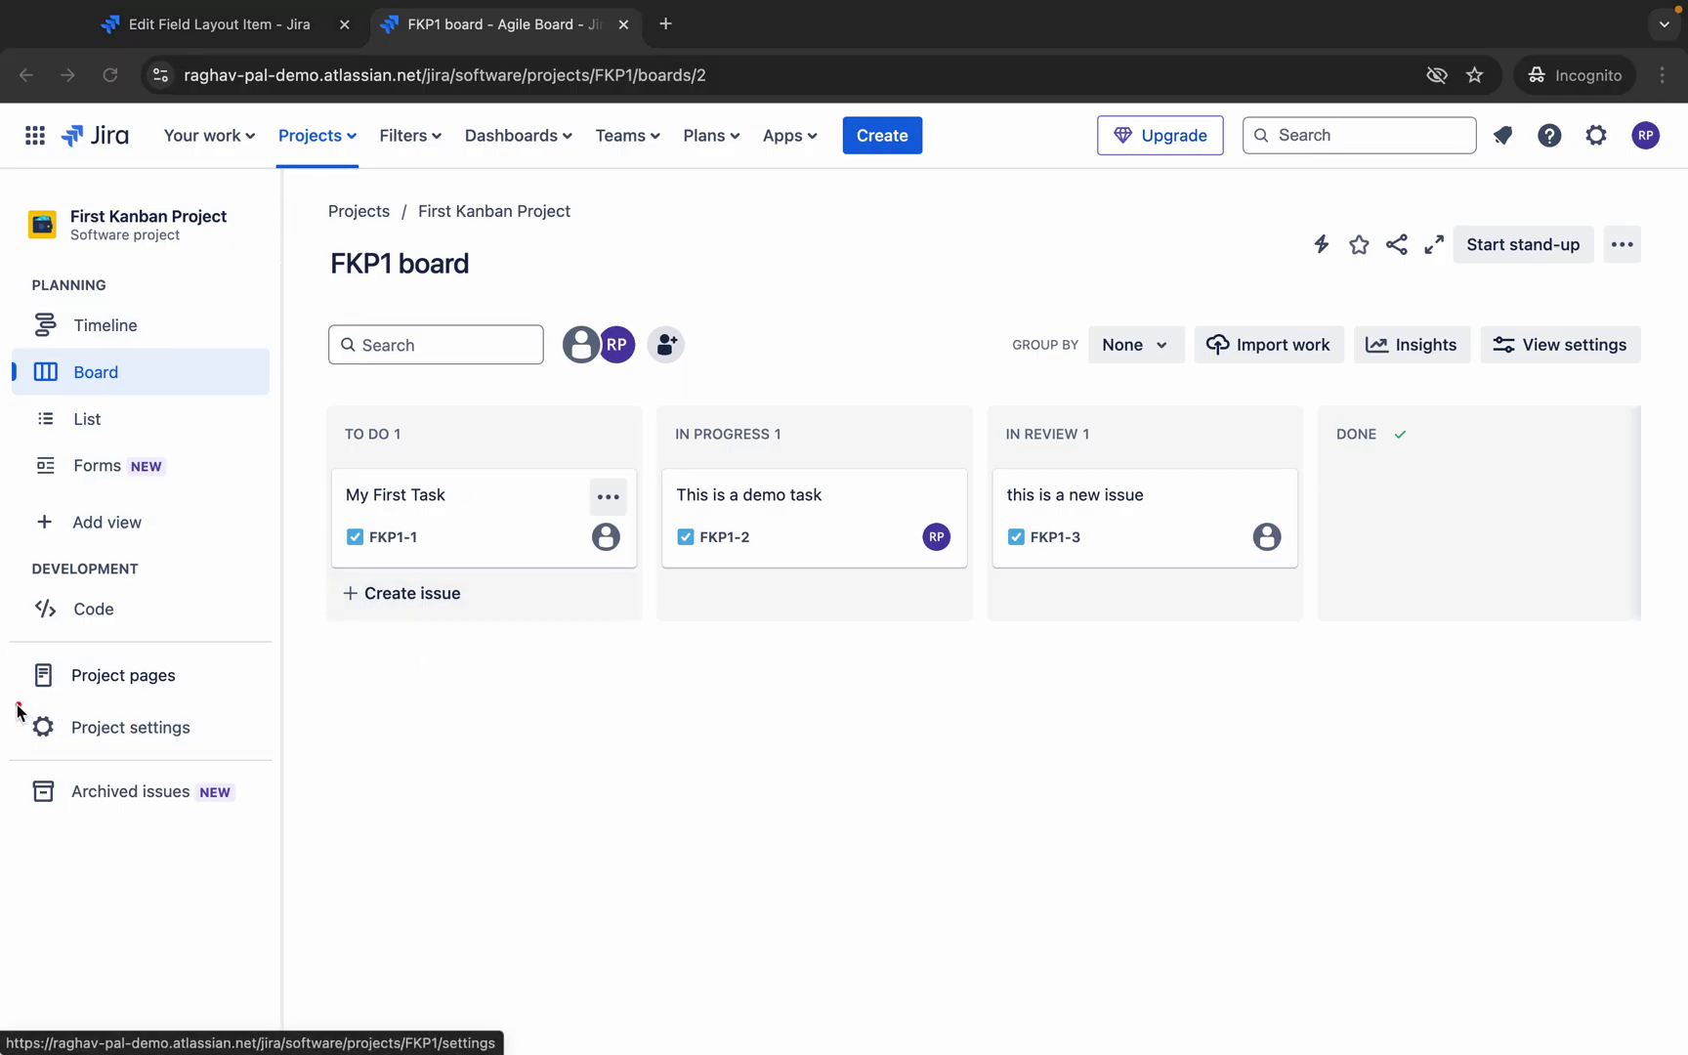
left_click(240, 727)
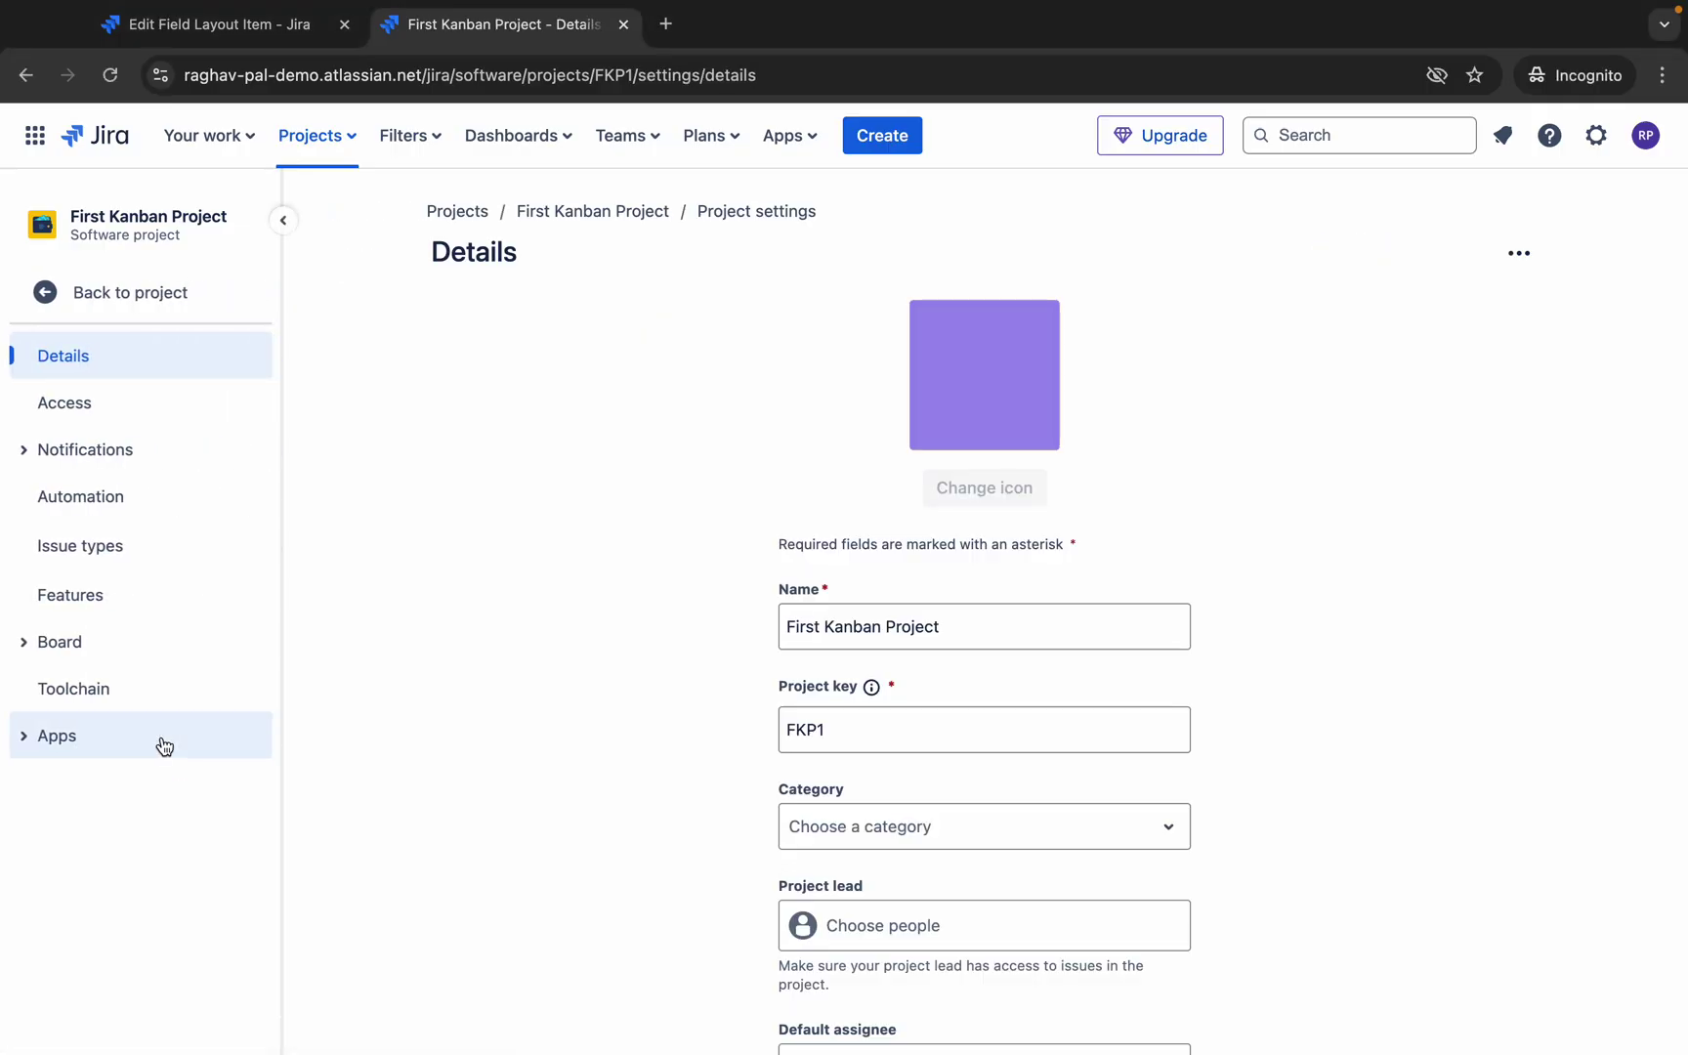
left_click(78, 543)
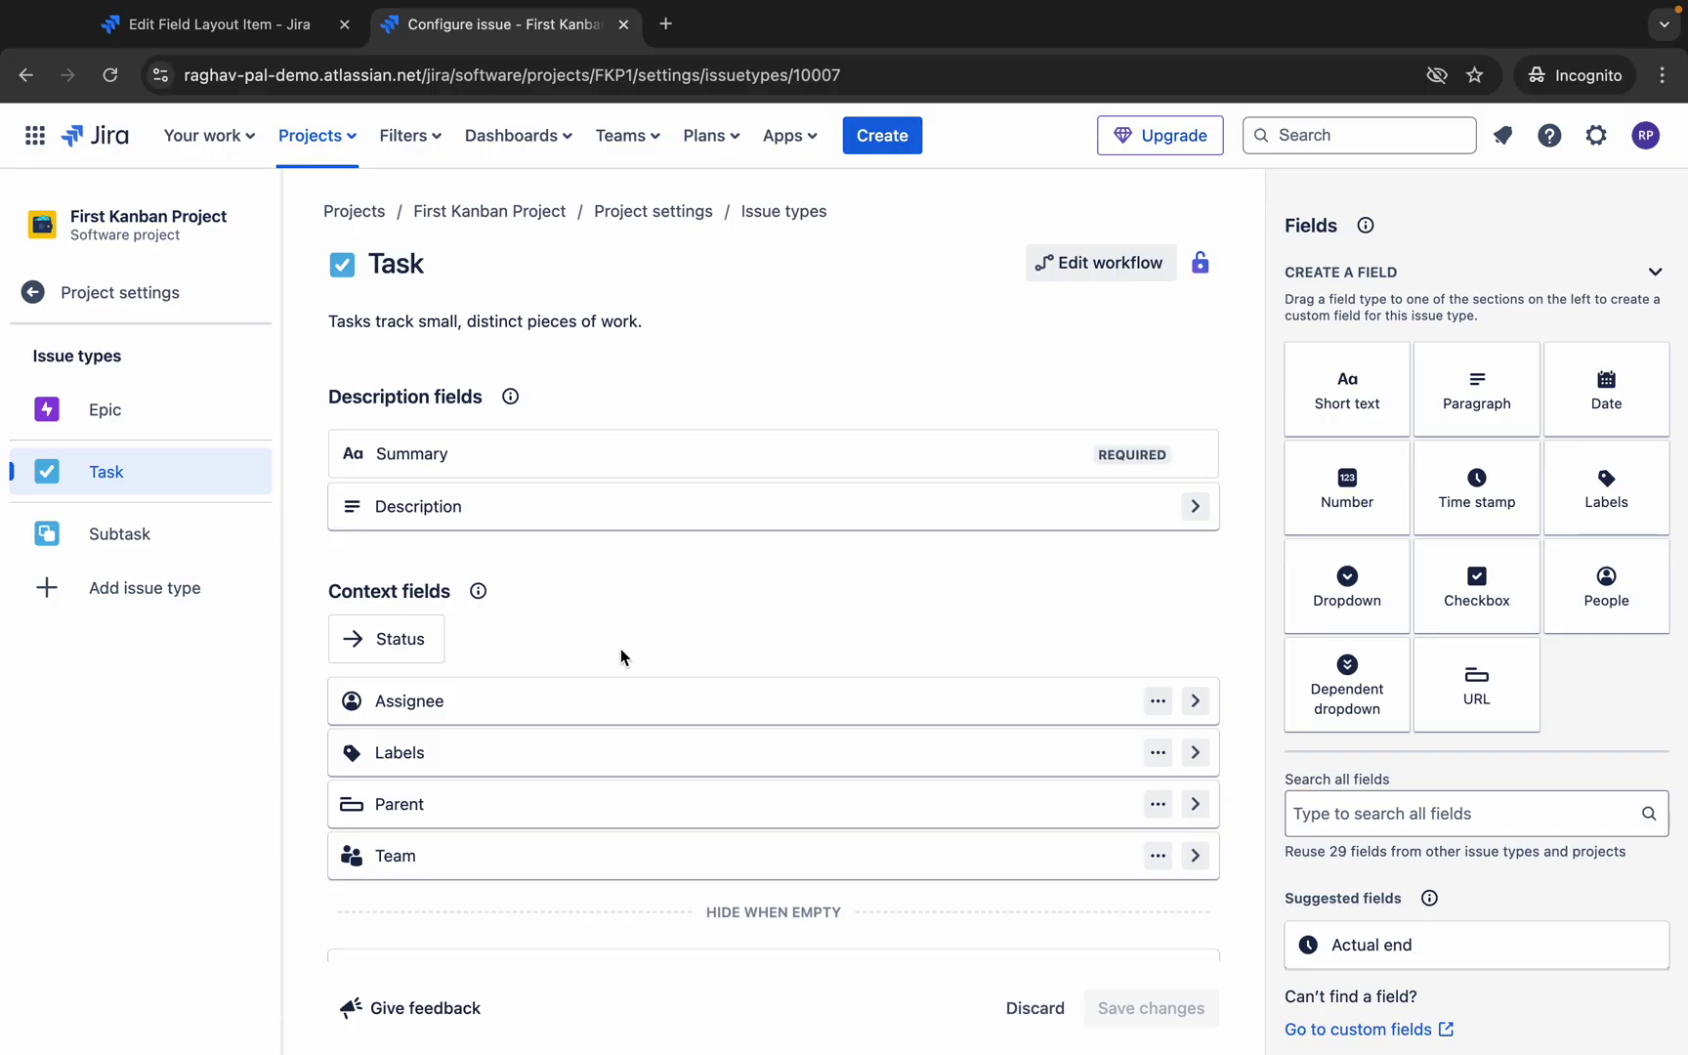
left_click(95, 298)
left_click(96, 298)
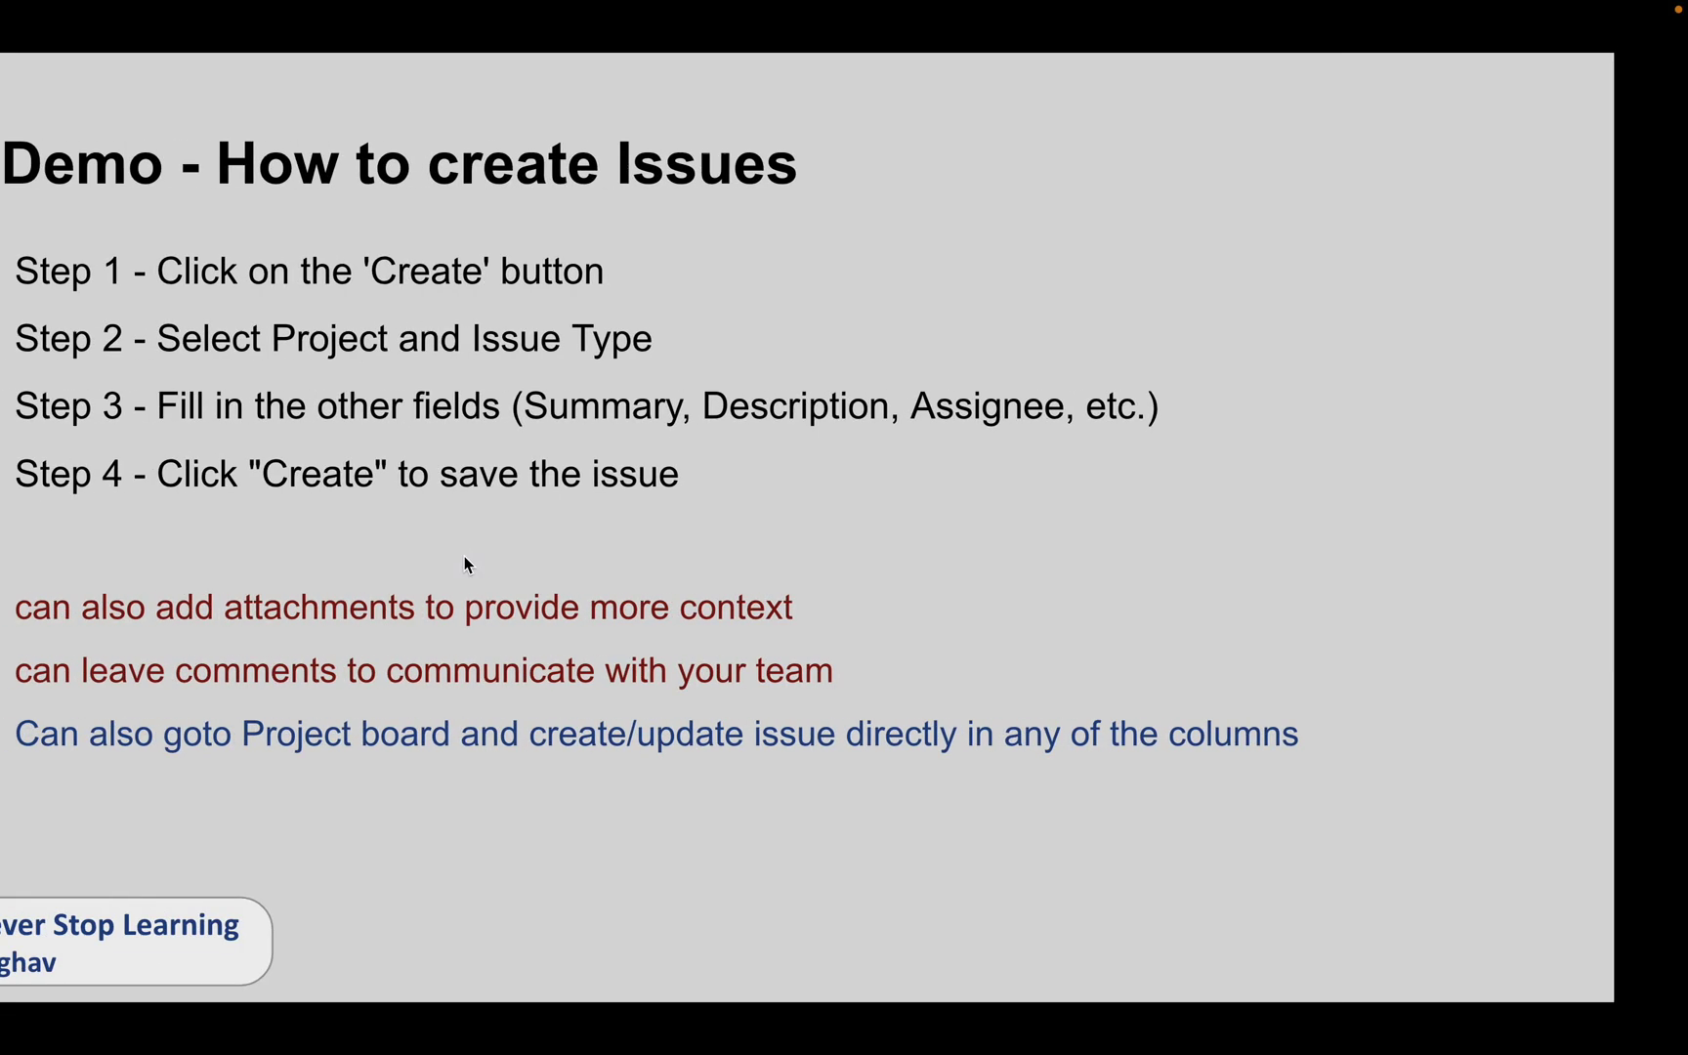
type("-")
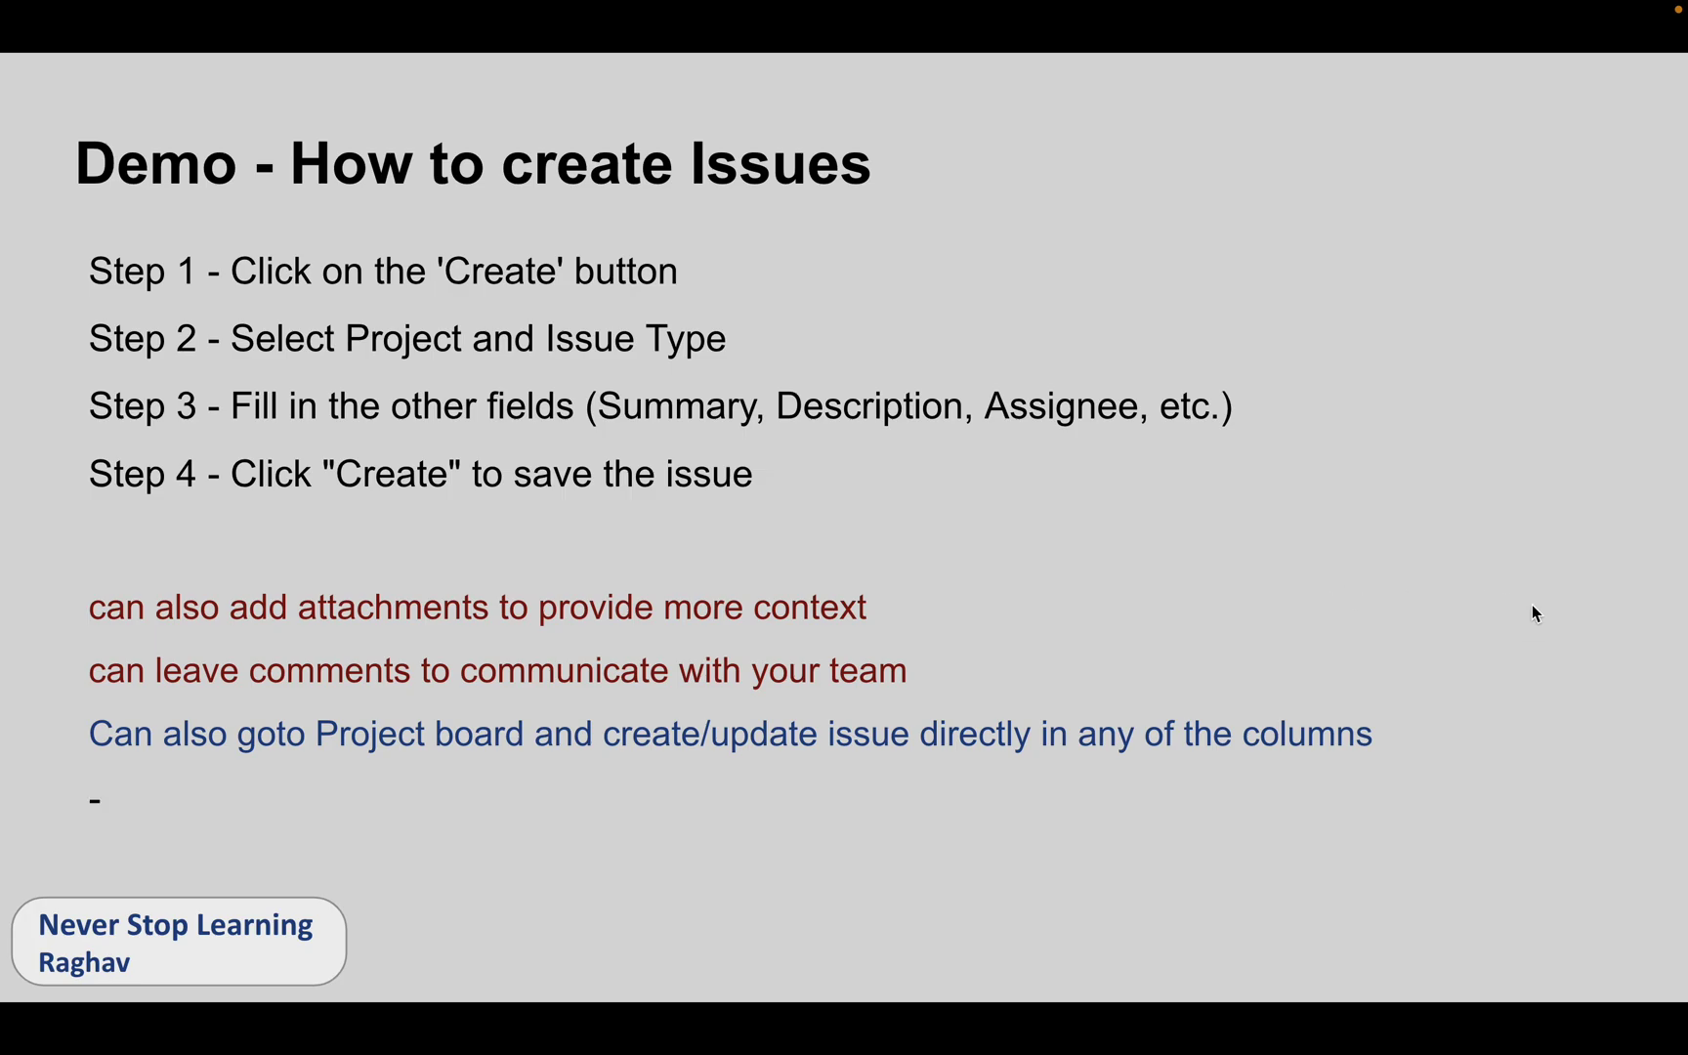
key("Right")
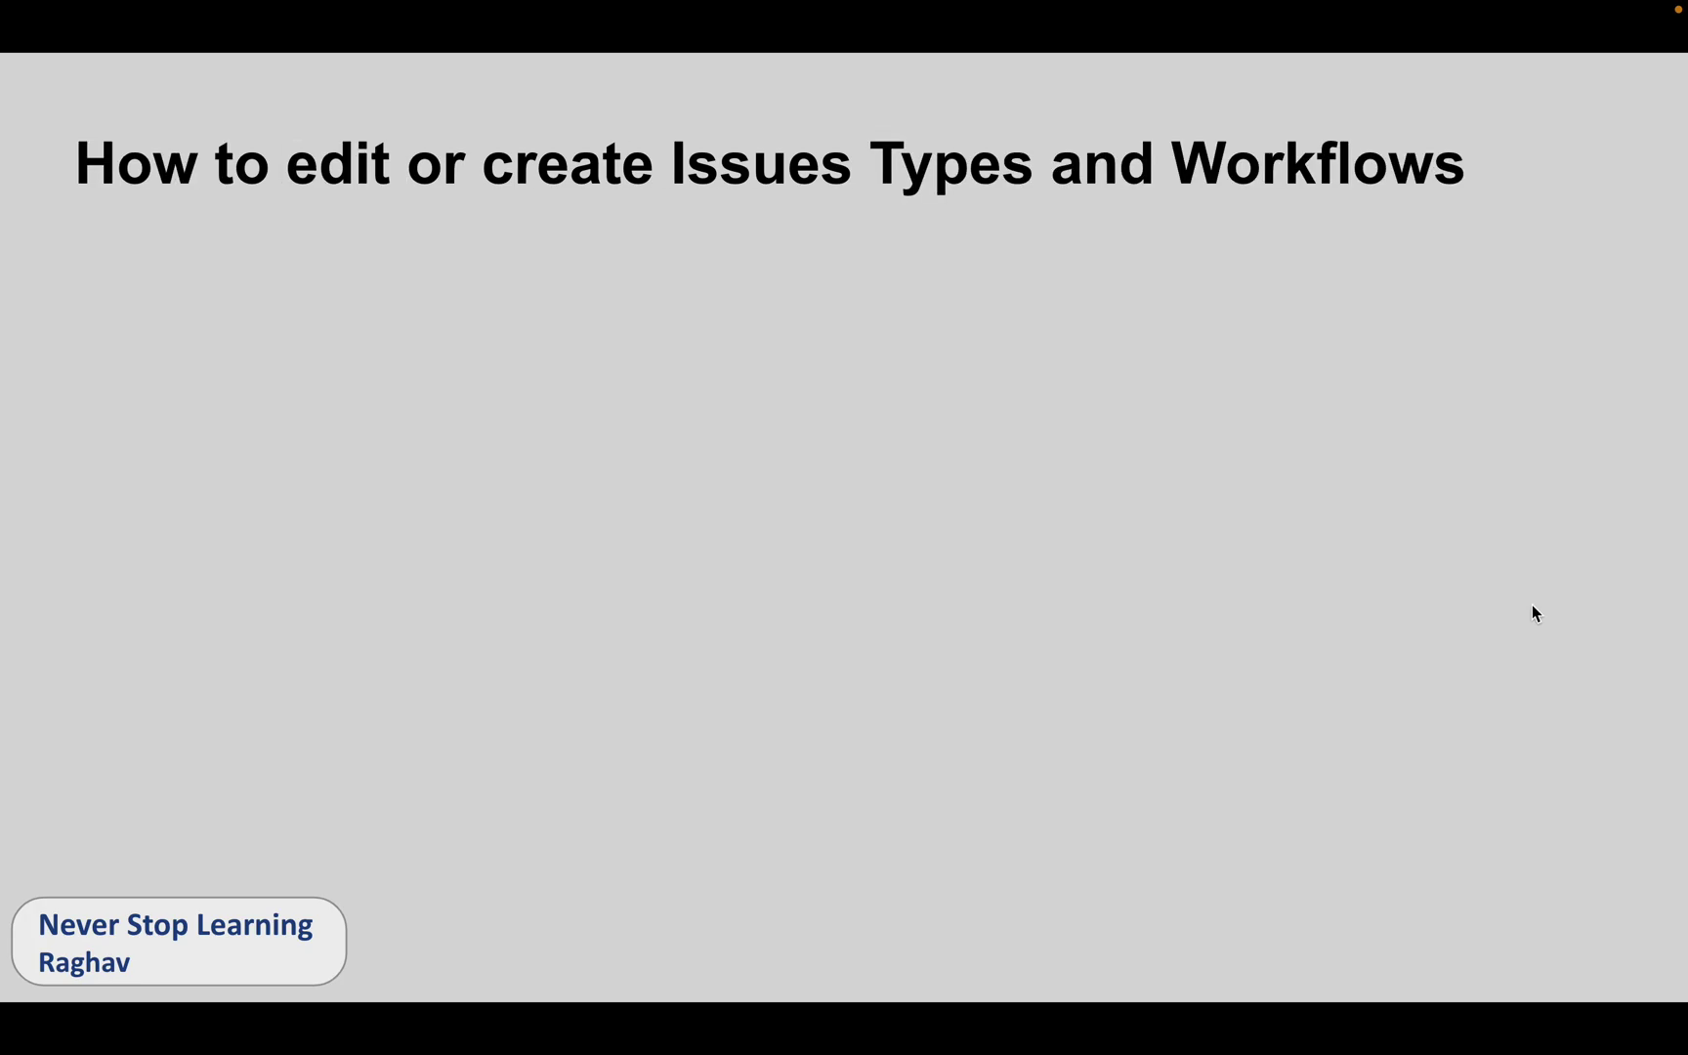
key("Right")
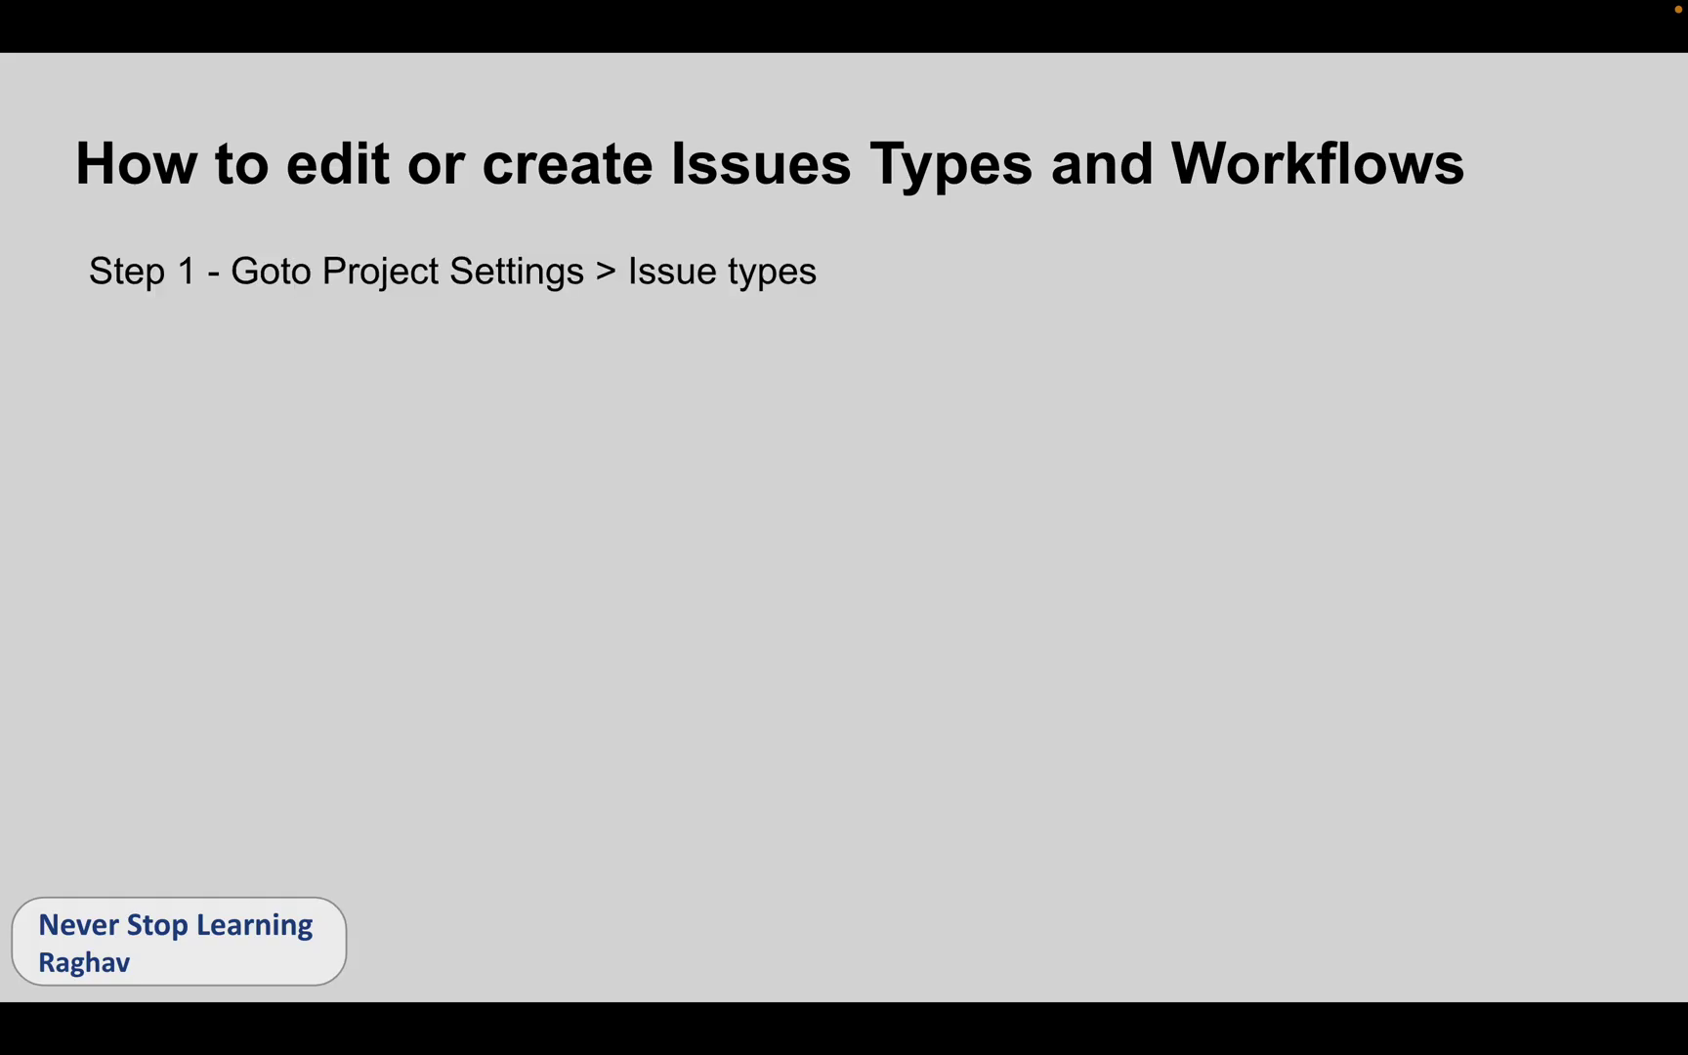
key("Right")
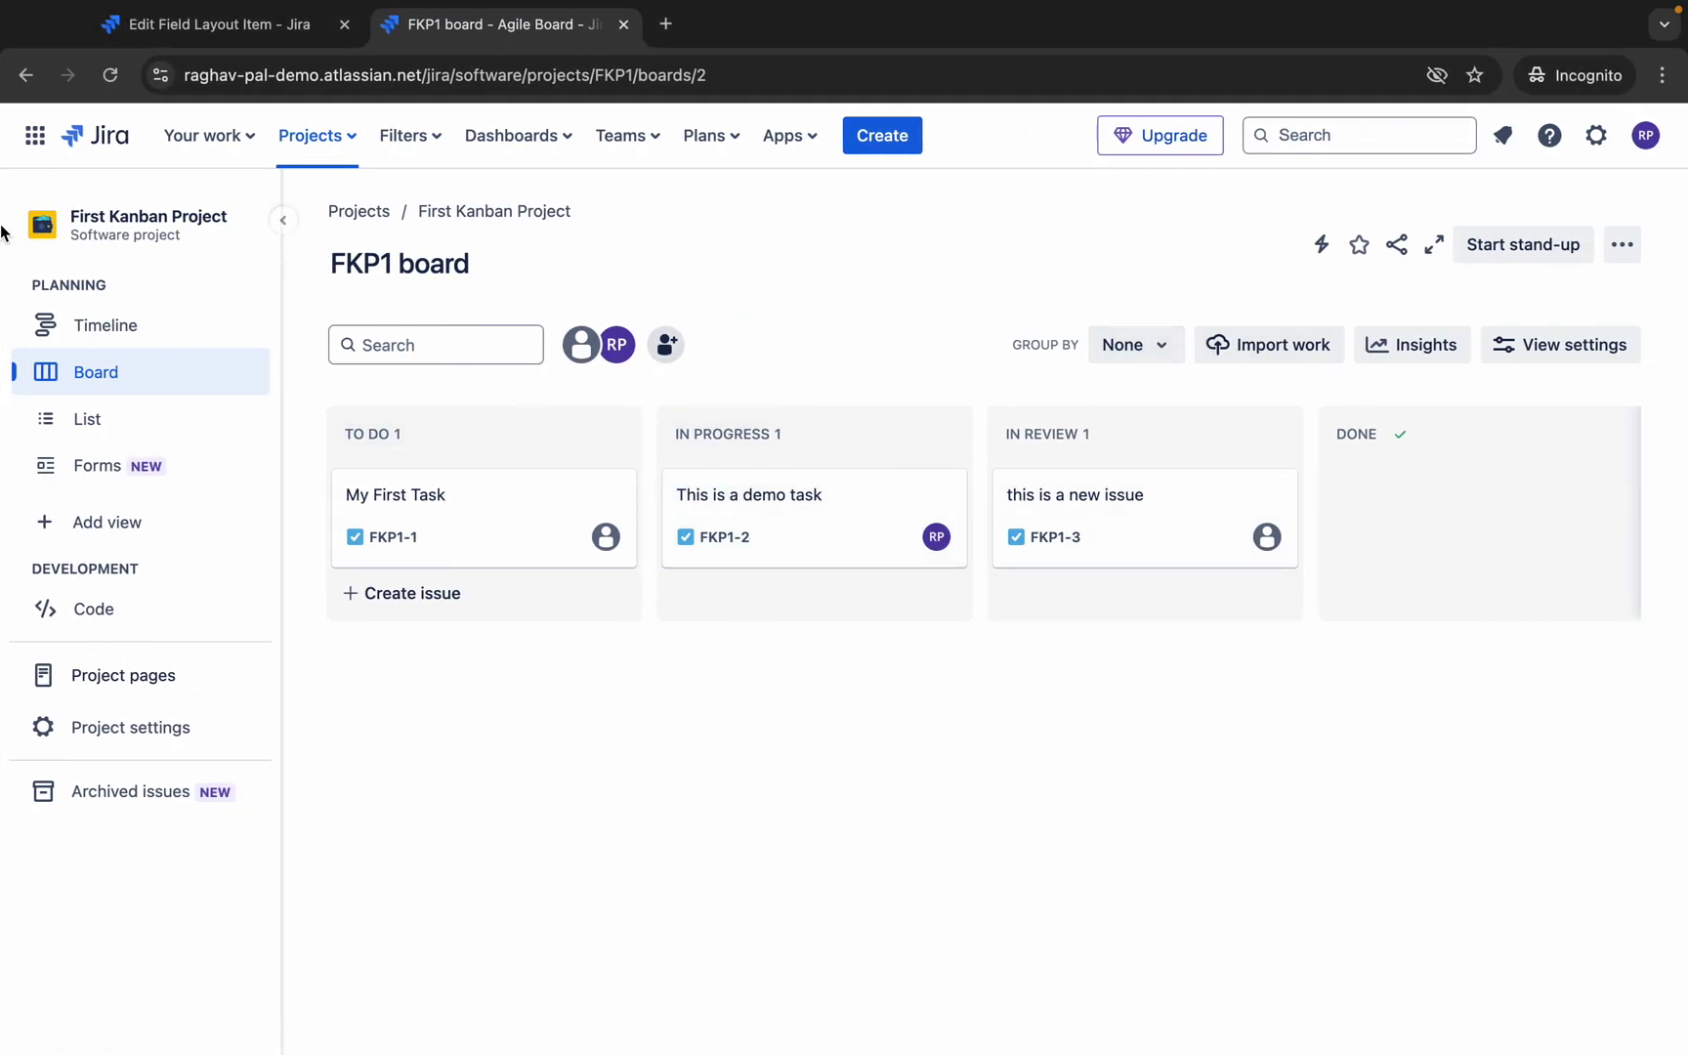
Add the suggested Story and Bug issue types in First Kanban Project's settings.
left_click(102, 728)
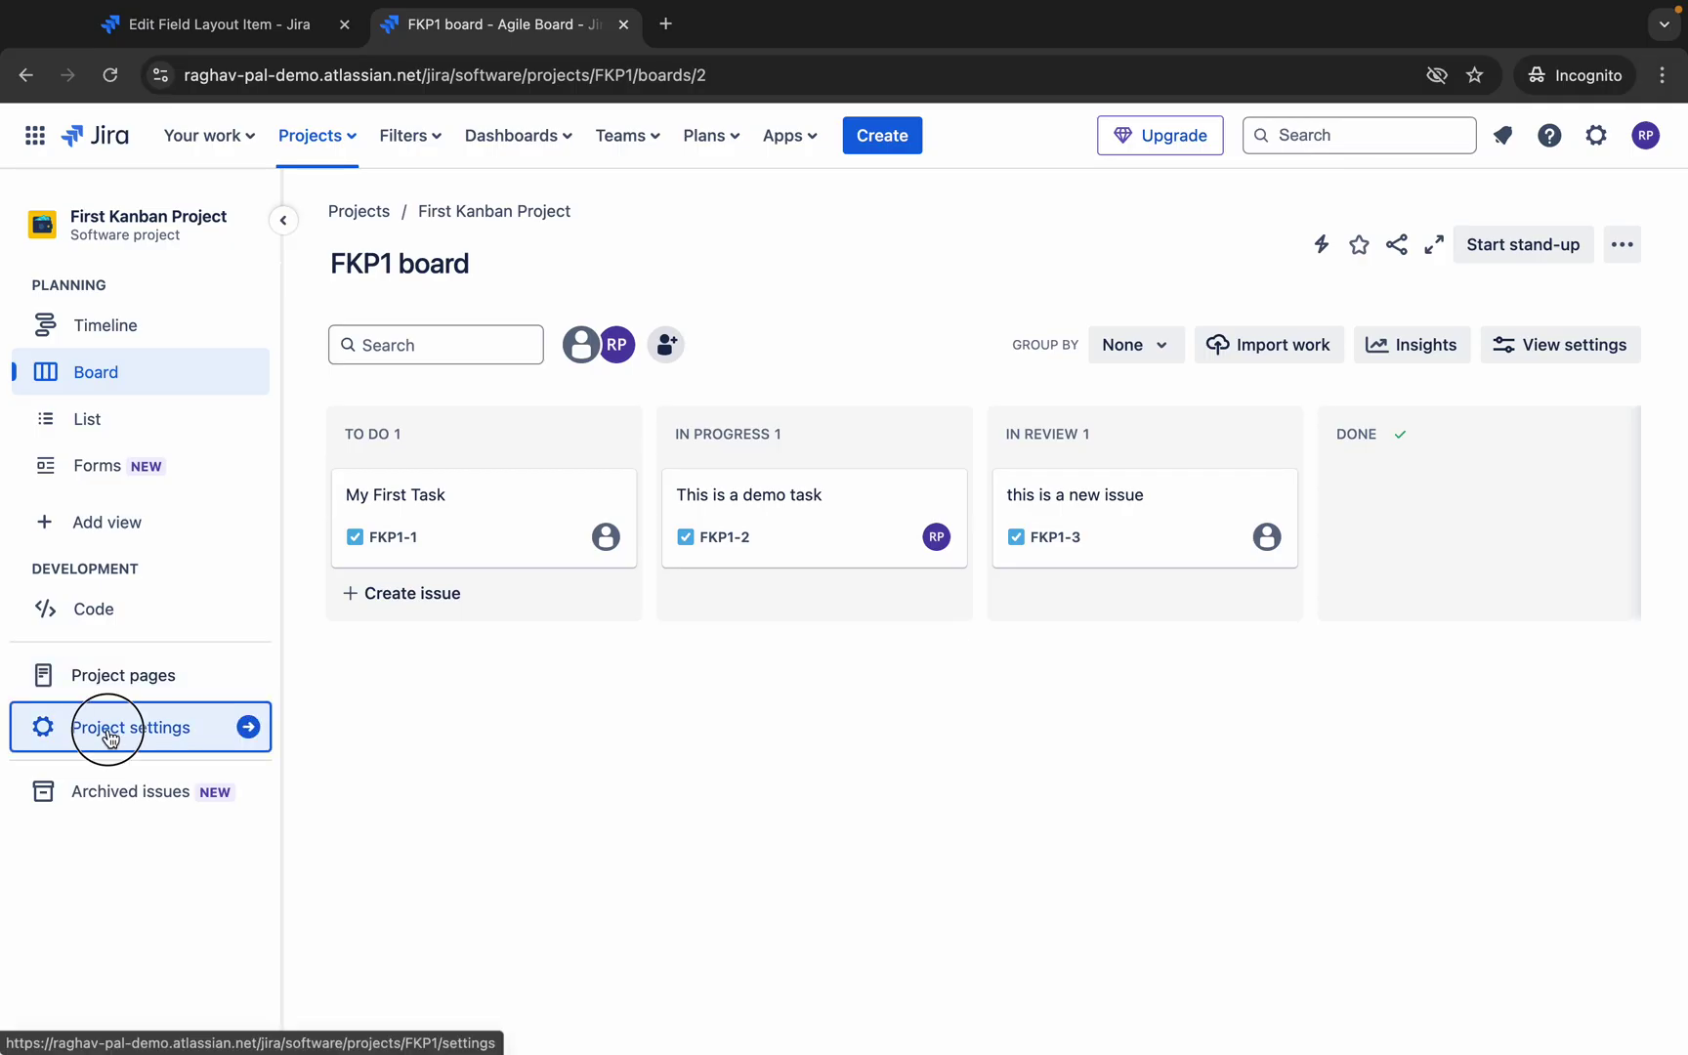
left_click(98, 549)
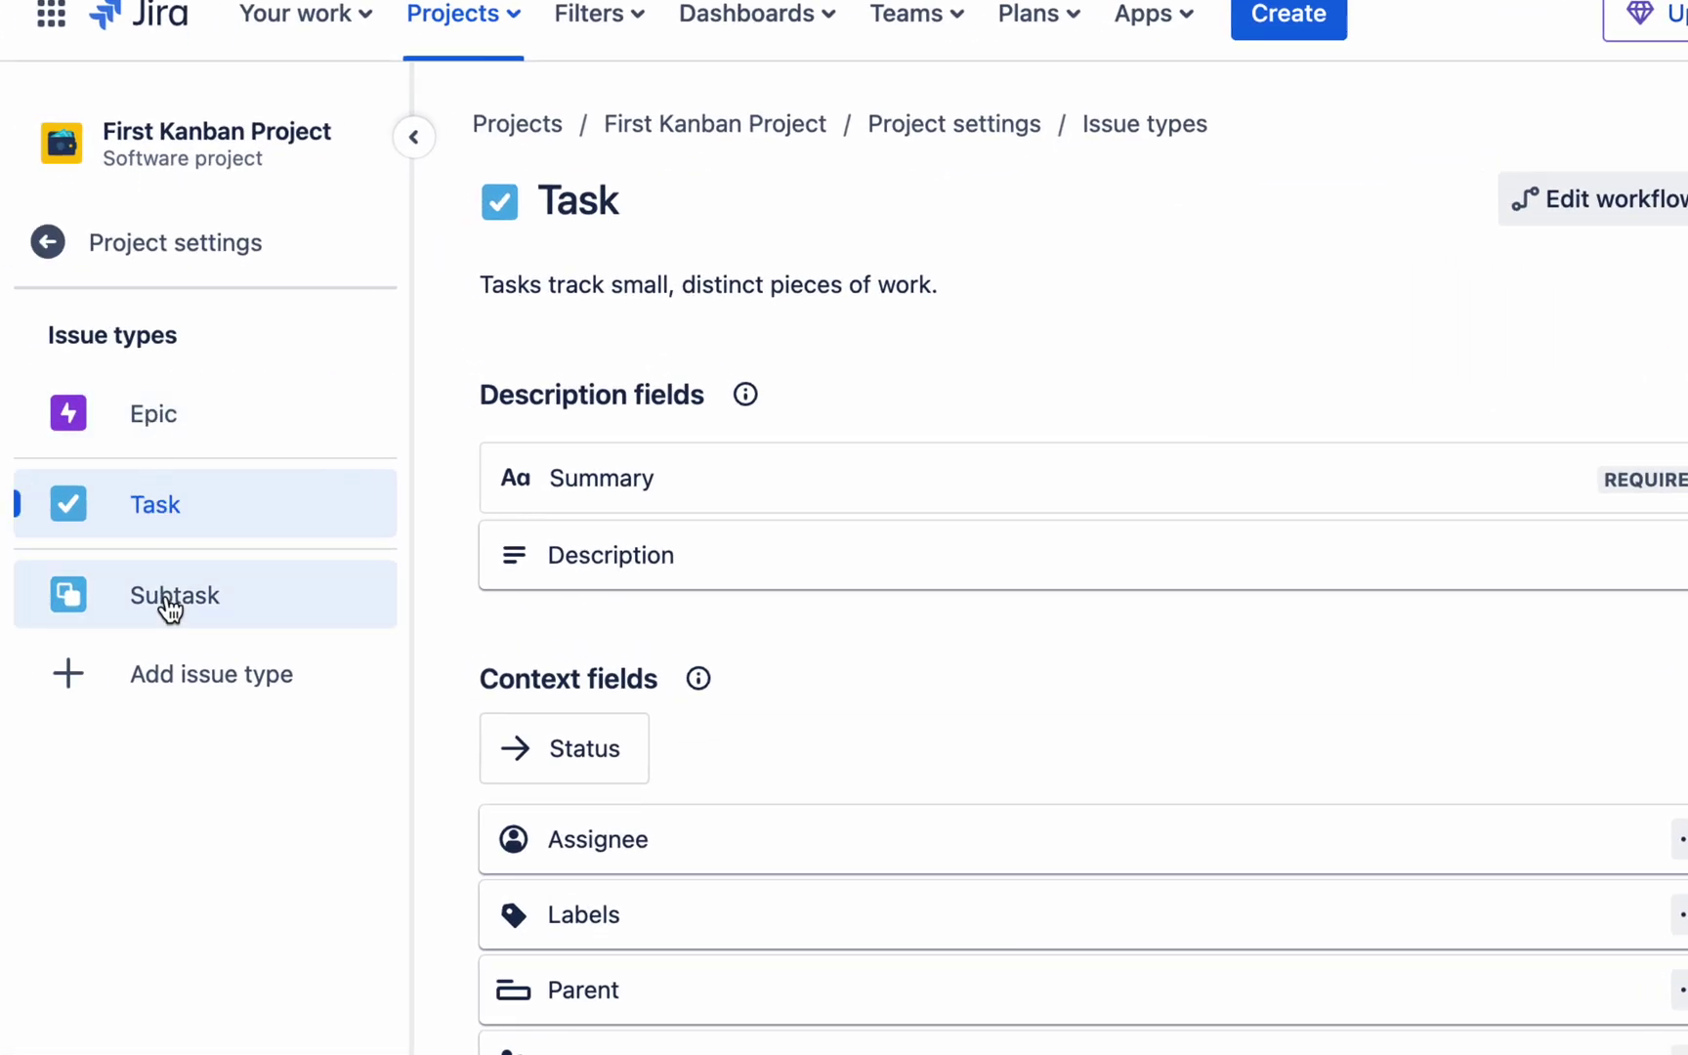
left_click(184, 676)
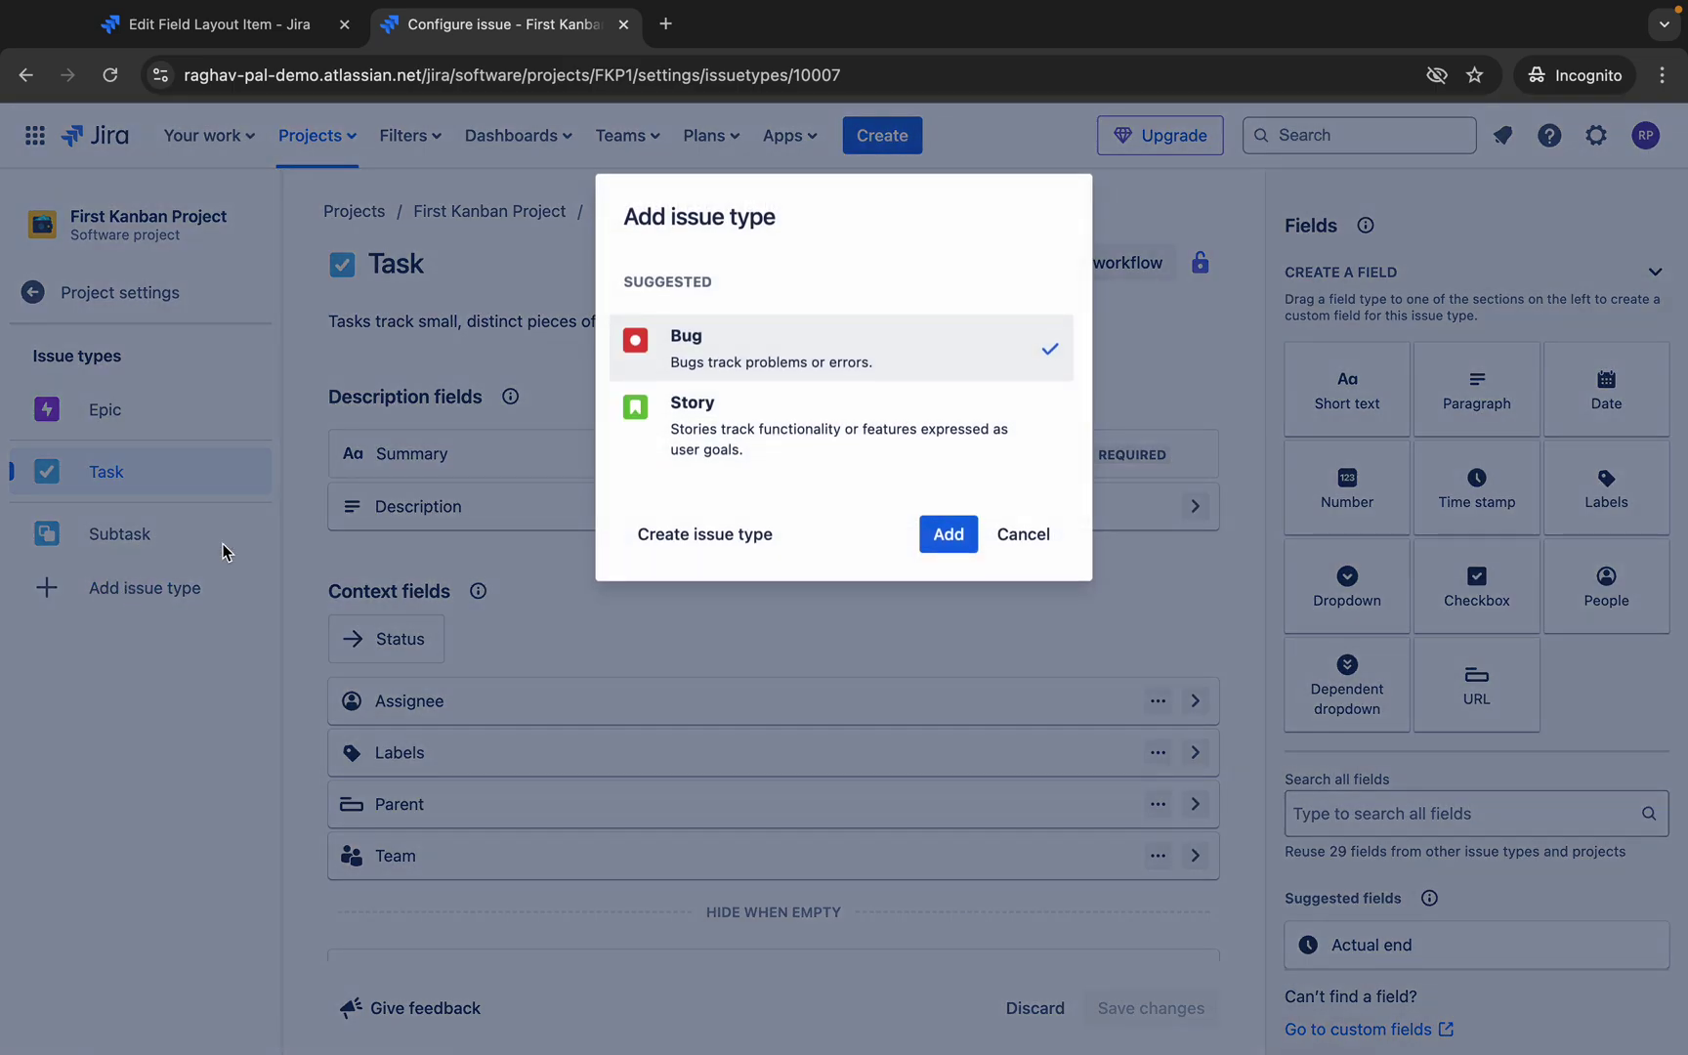
left_click(698, 413)
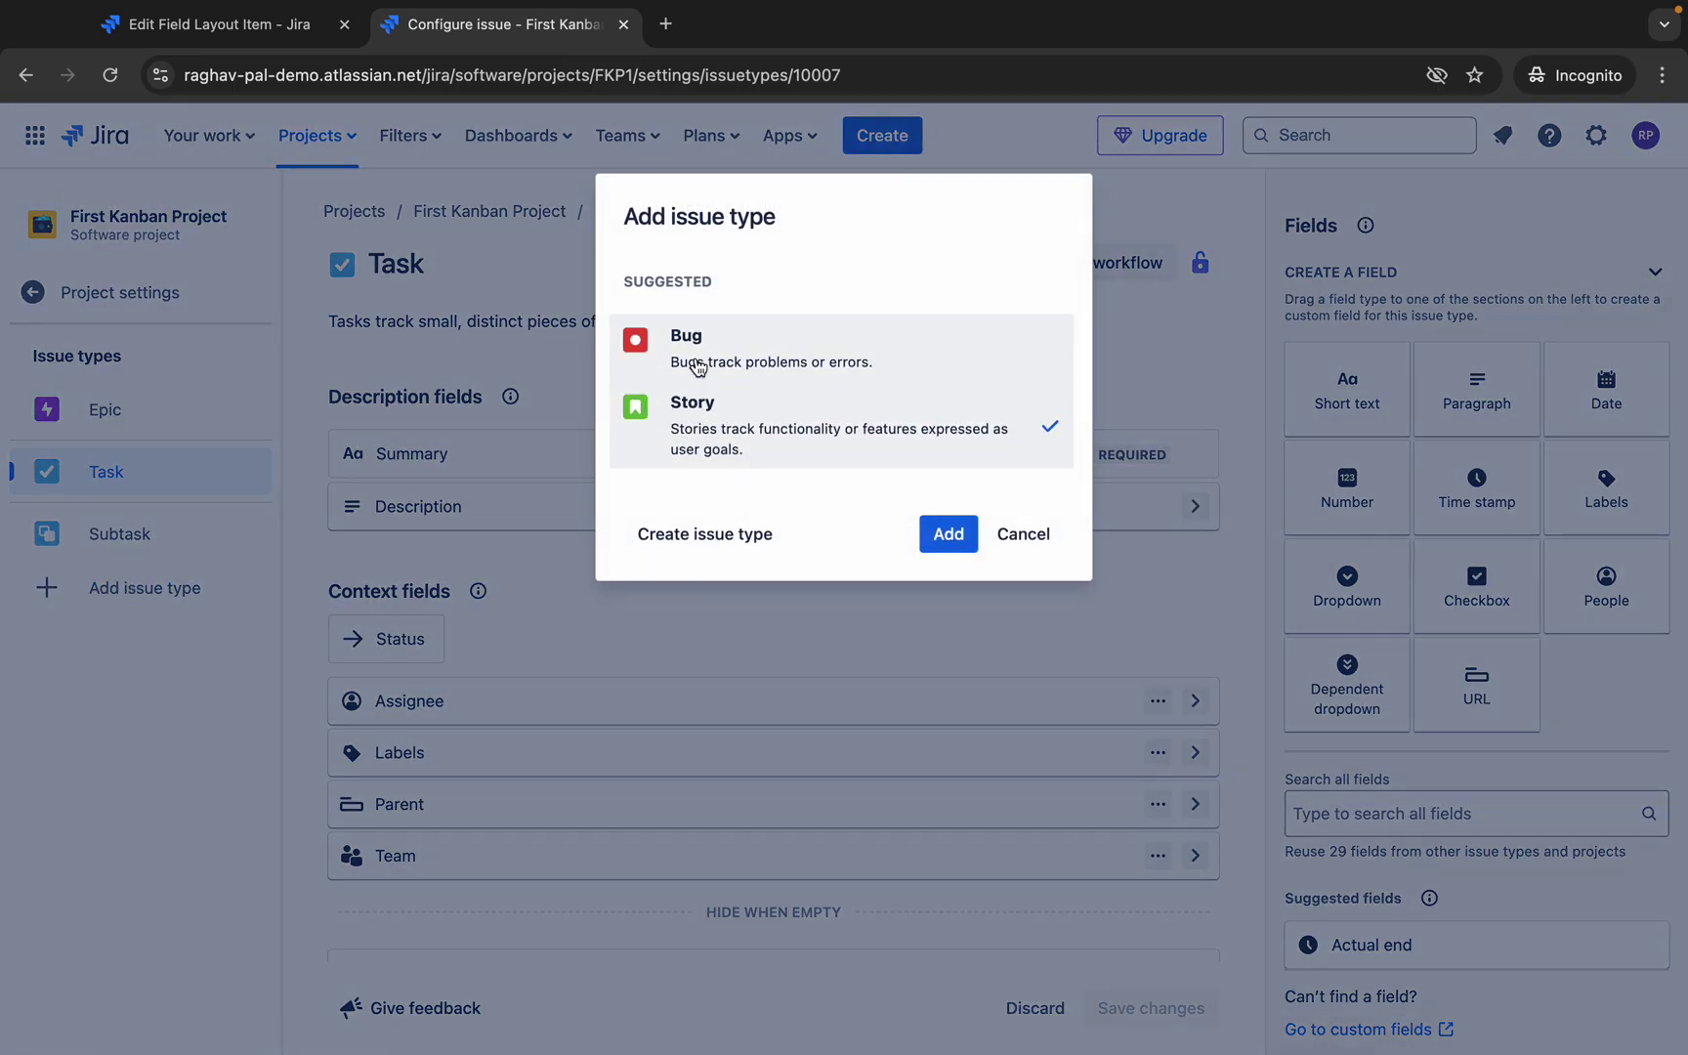
left_click(947, 539)
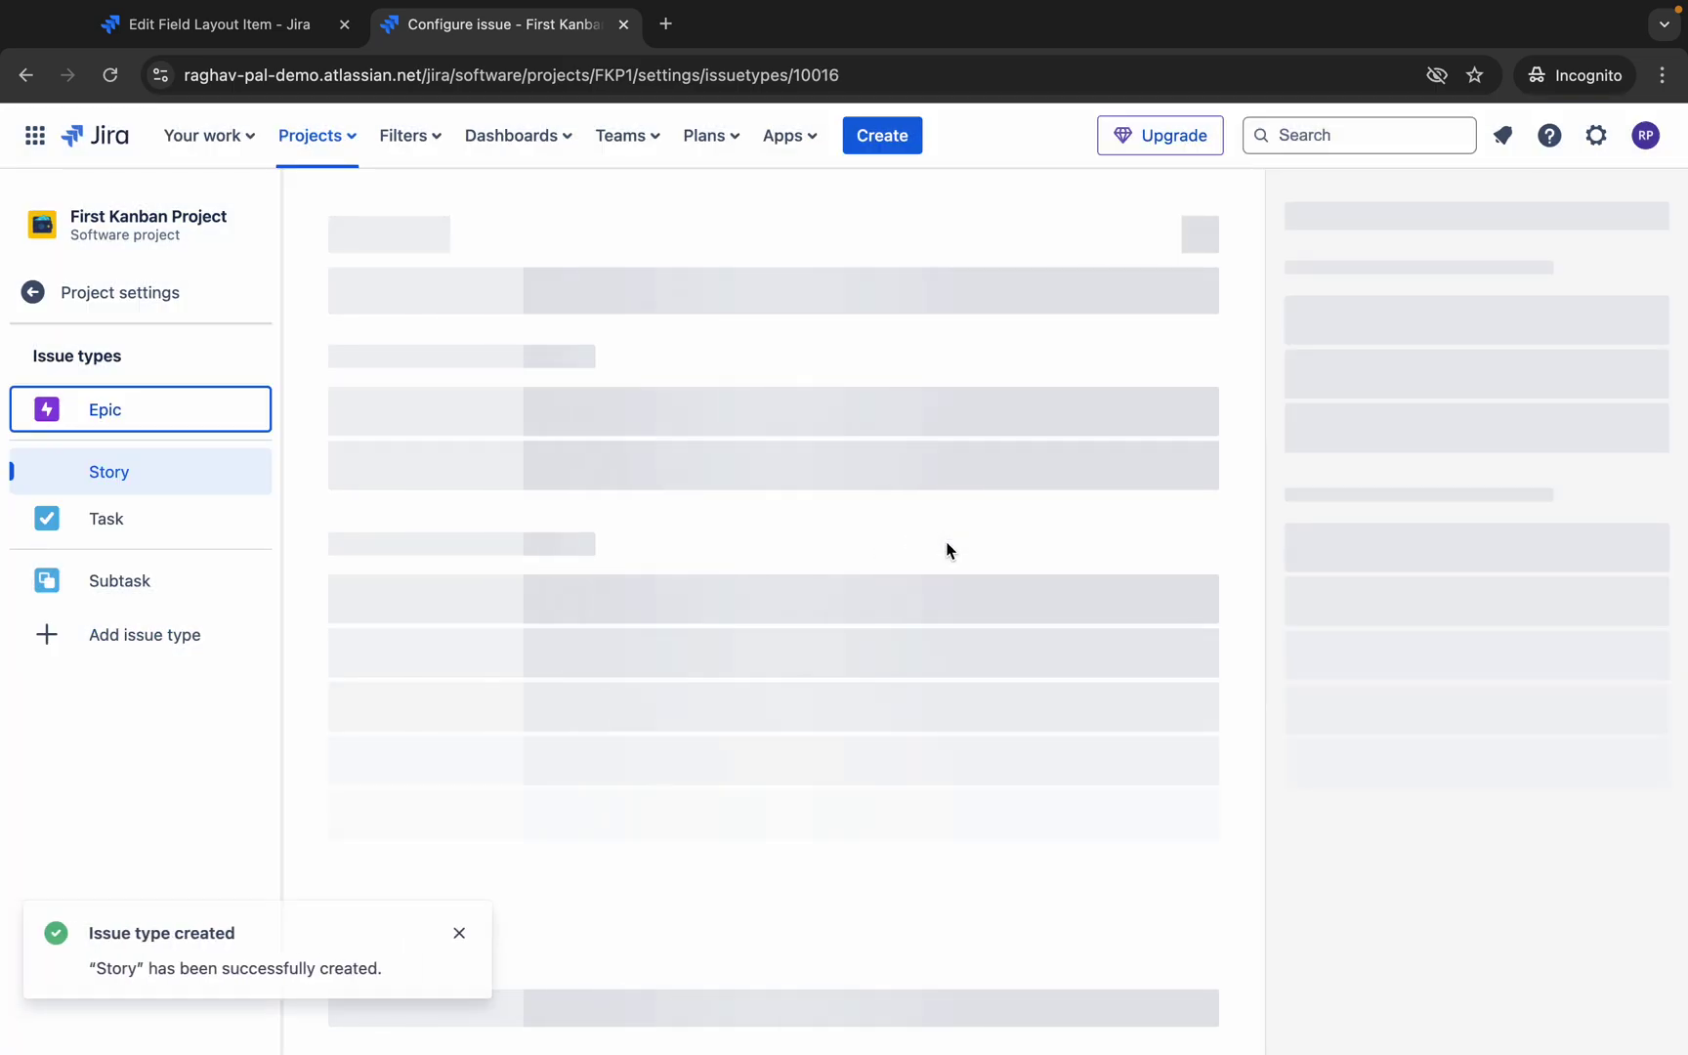
left_click(145, 635)
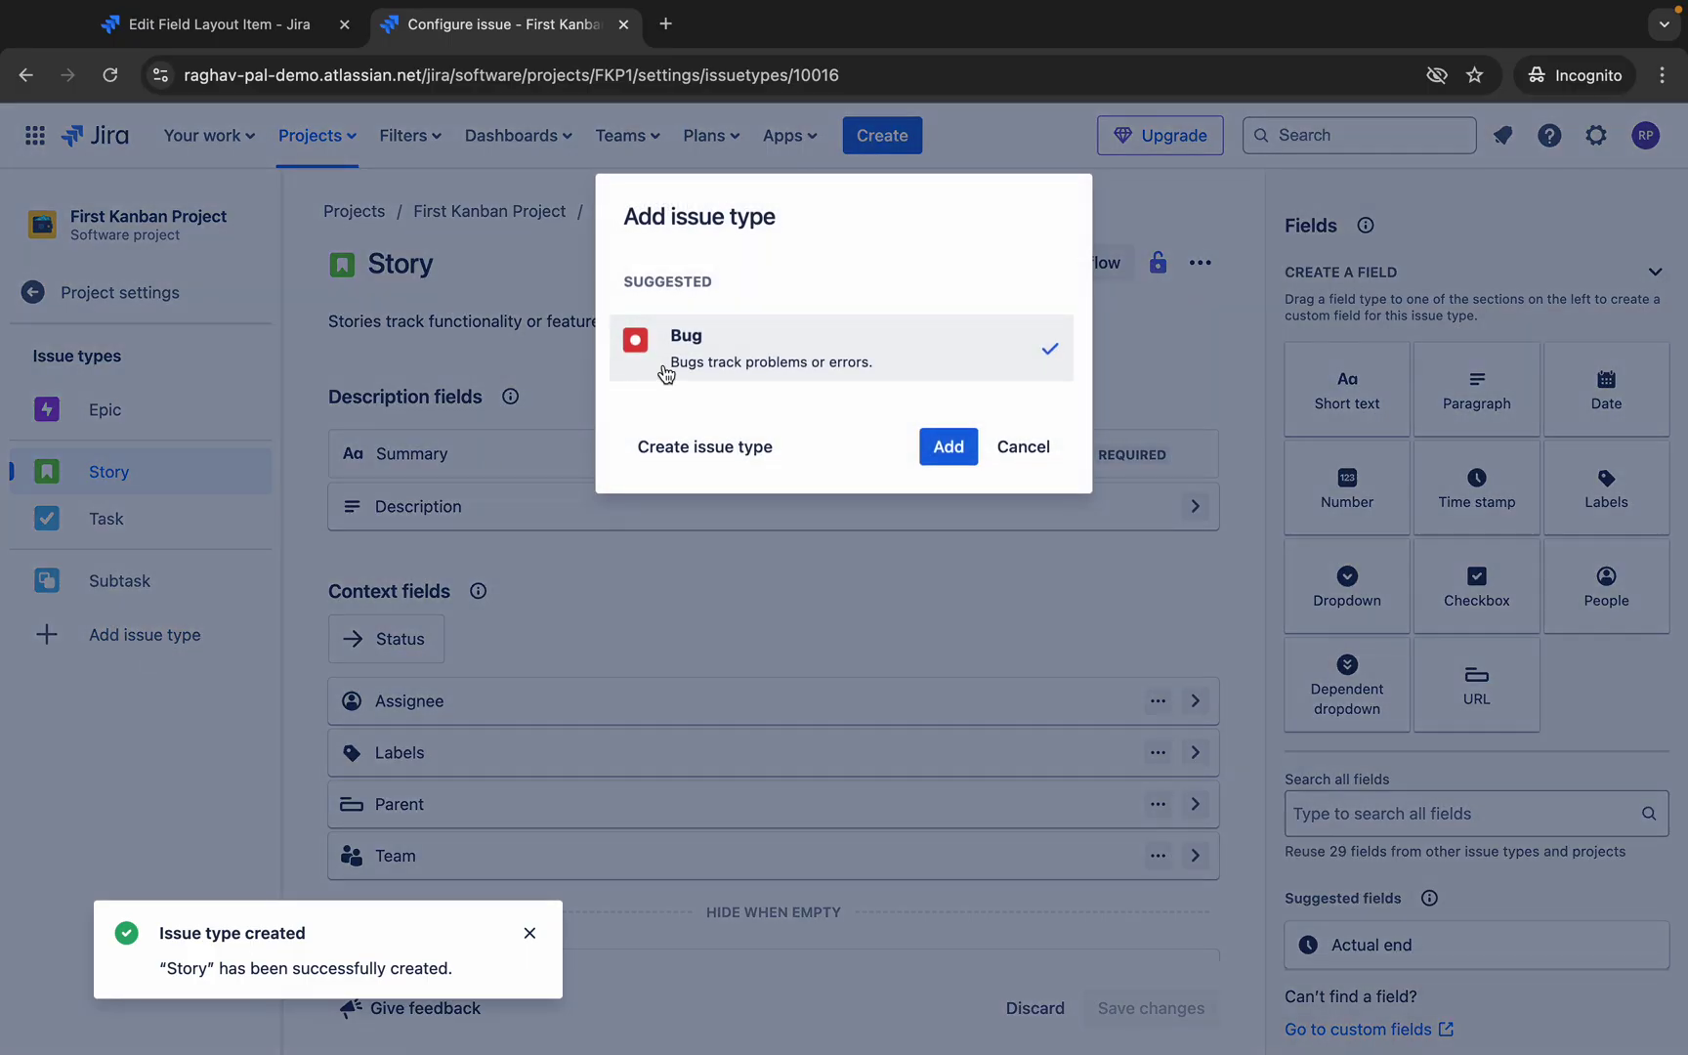
left_click(965, 456)
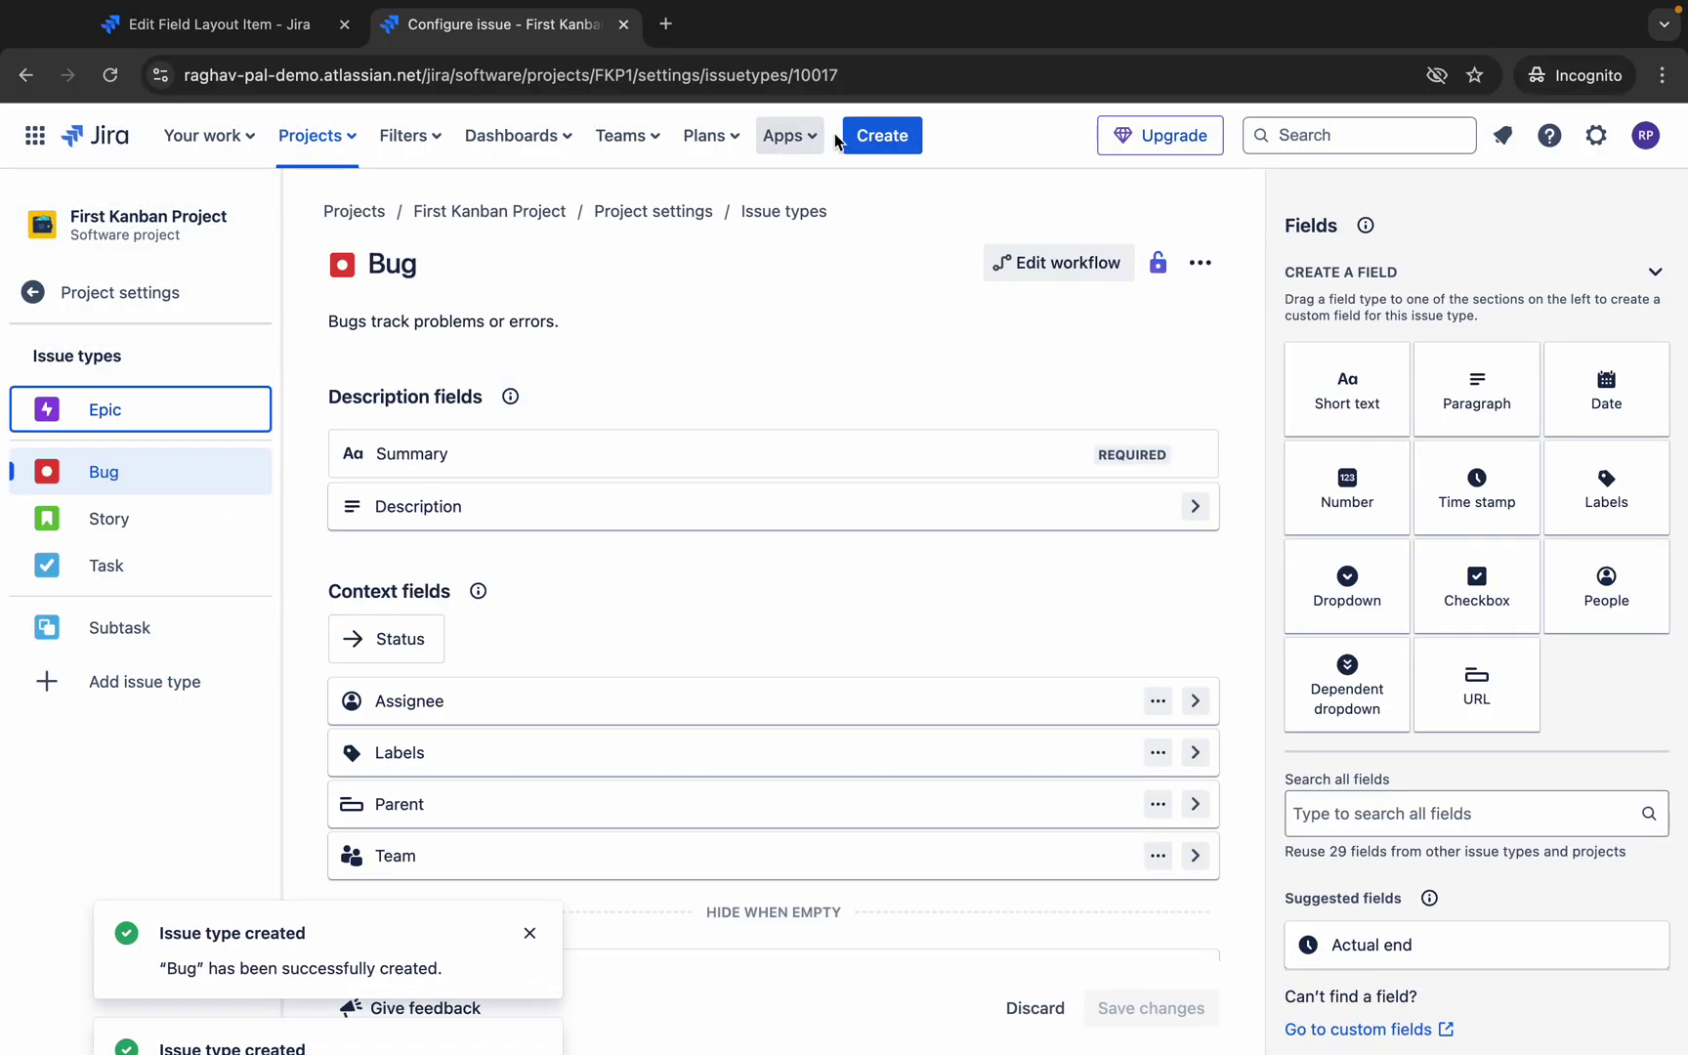
Check the issue types offered when creating an issue, cancel the form, and review the Bug and Story fields and the suggested fields.
left_click(879, 137)
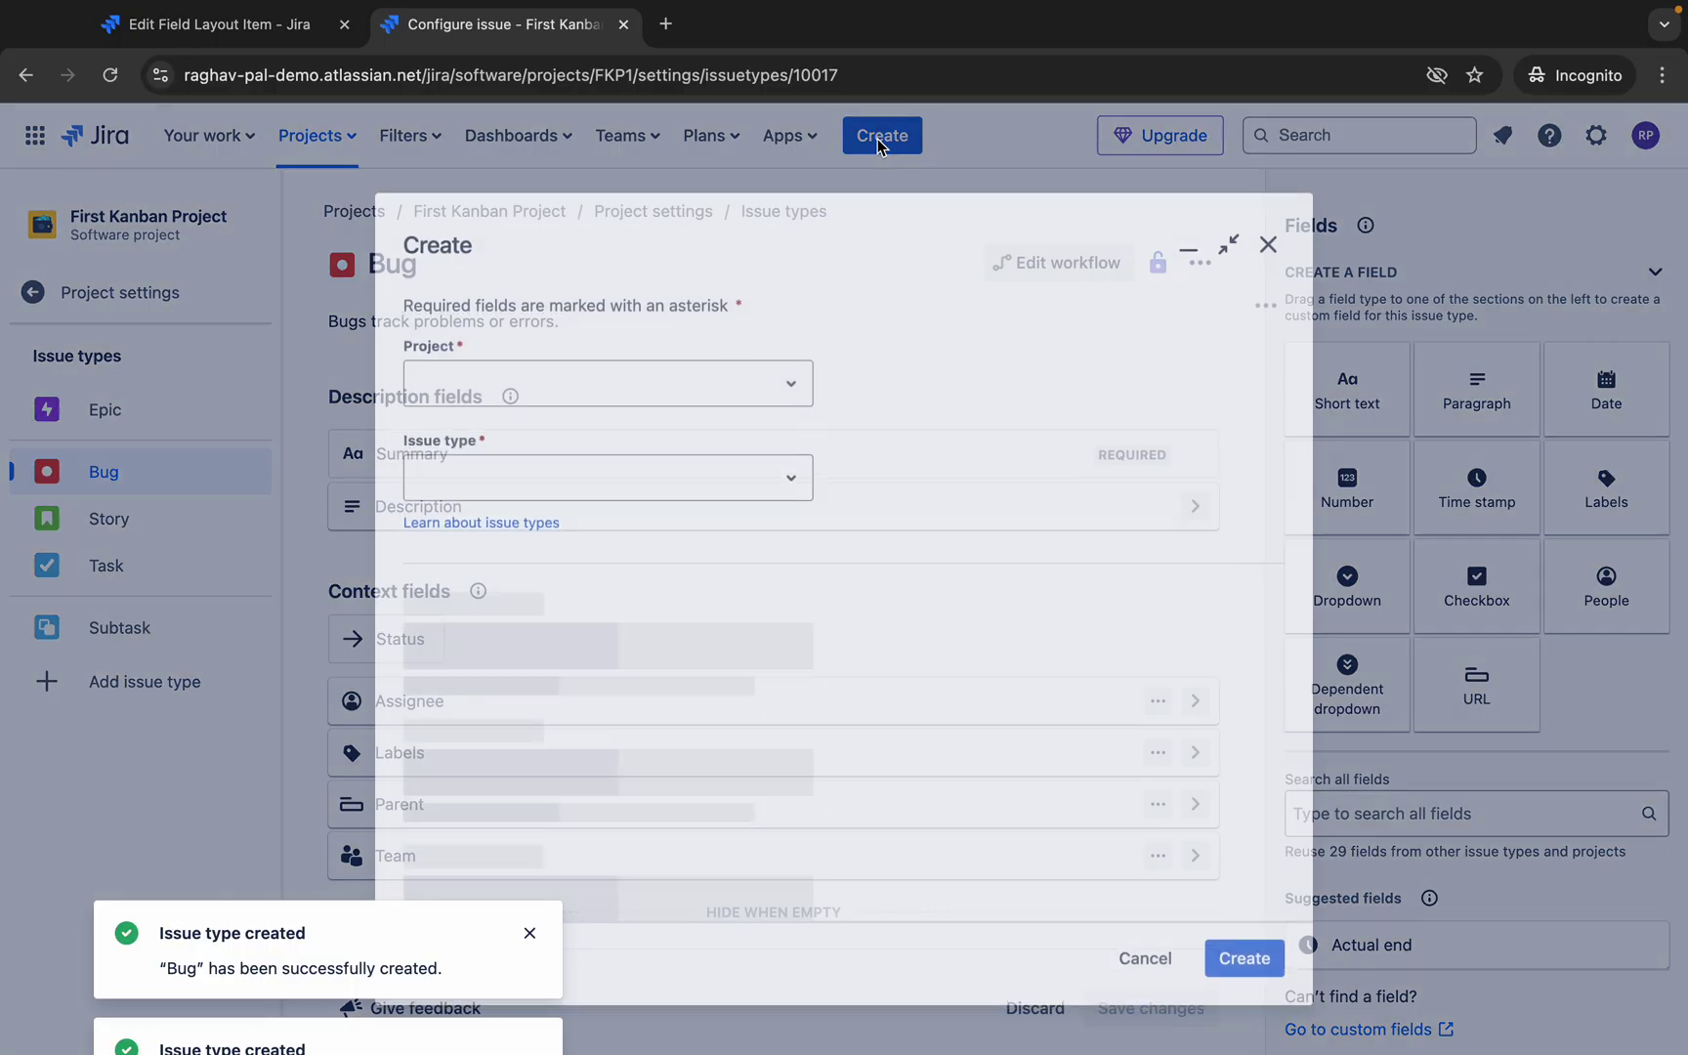
left_click(707, 458)
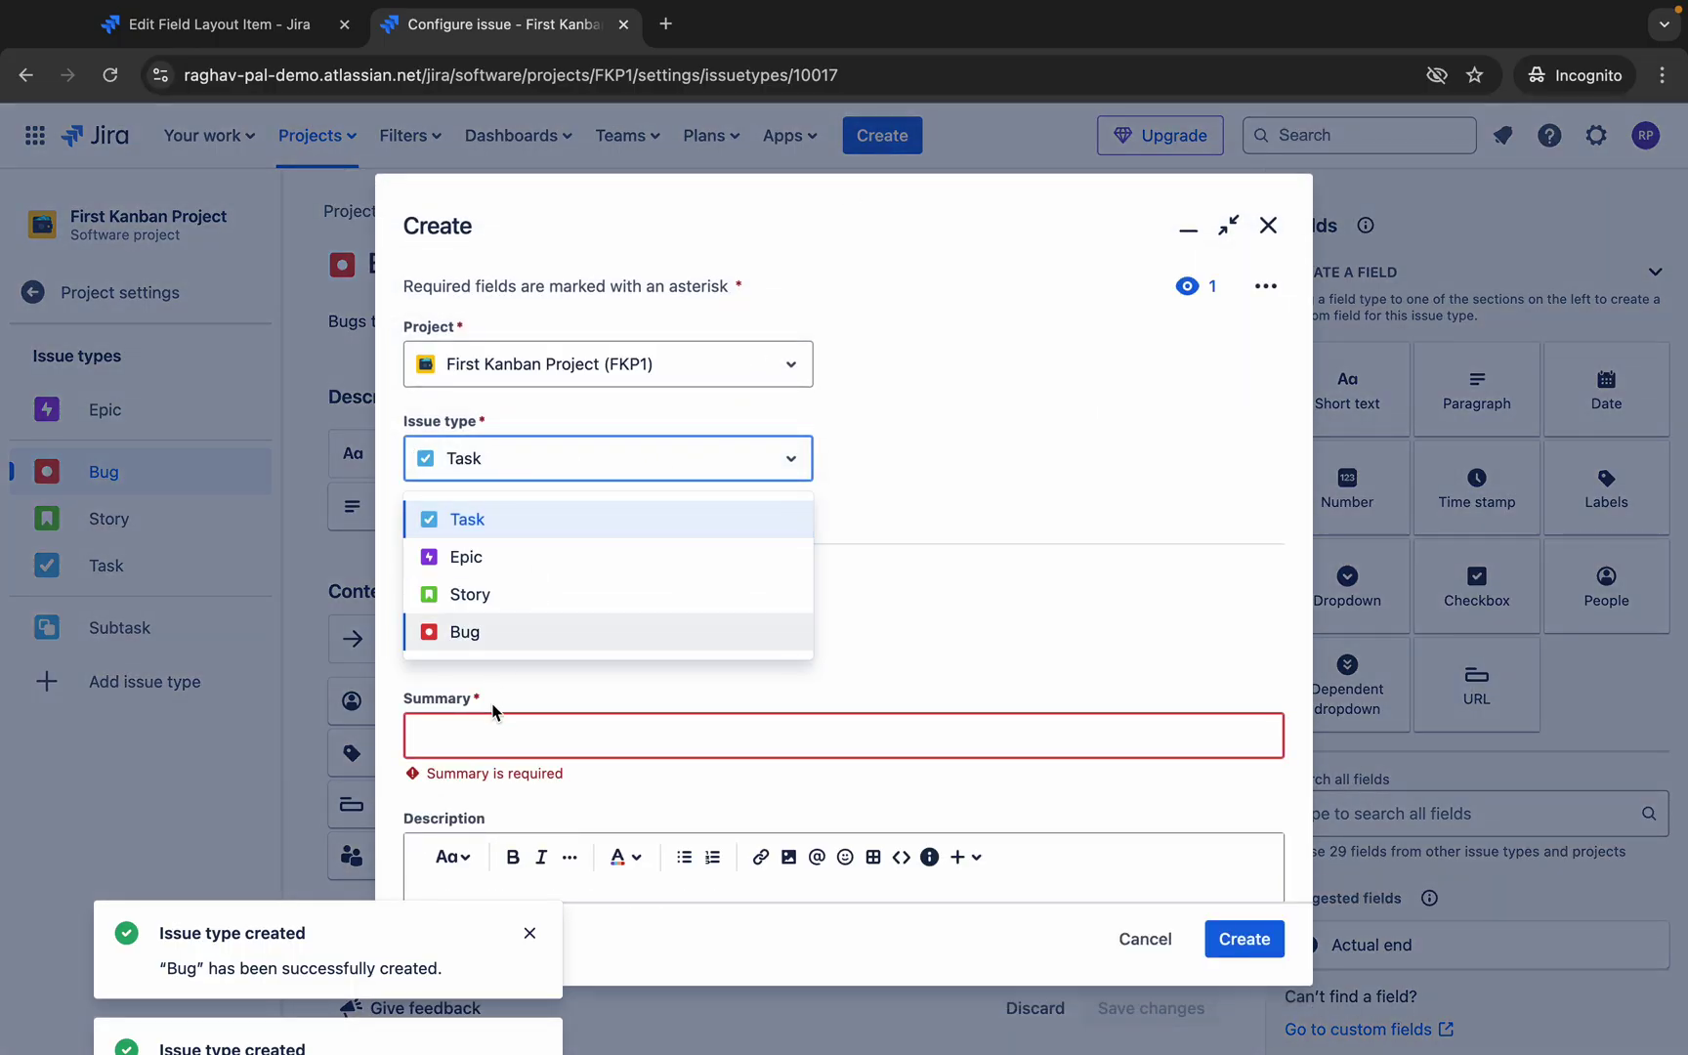
left_click(1269, 225)
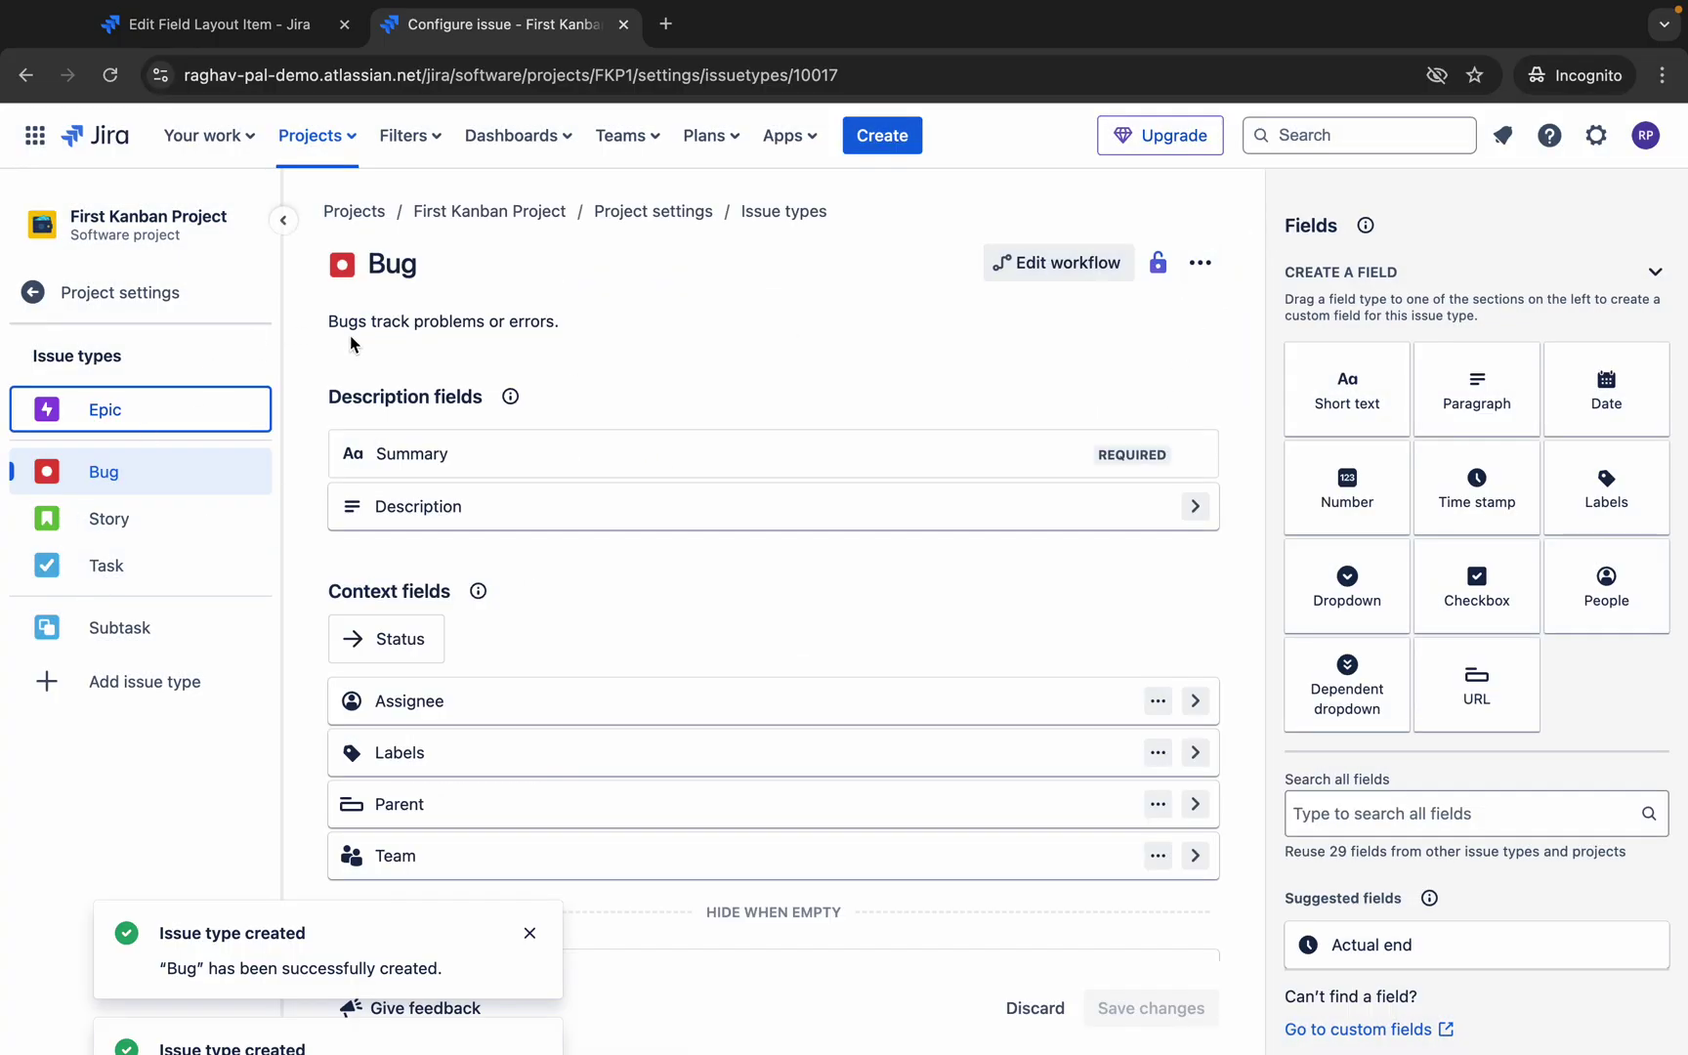
left_click(100, 483)
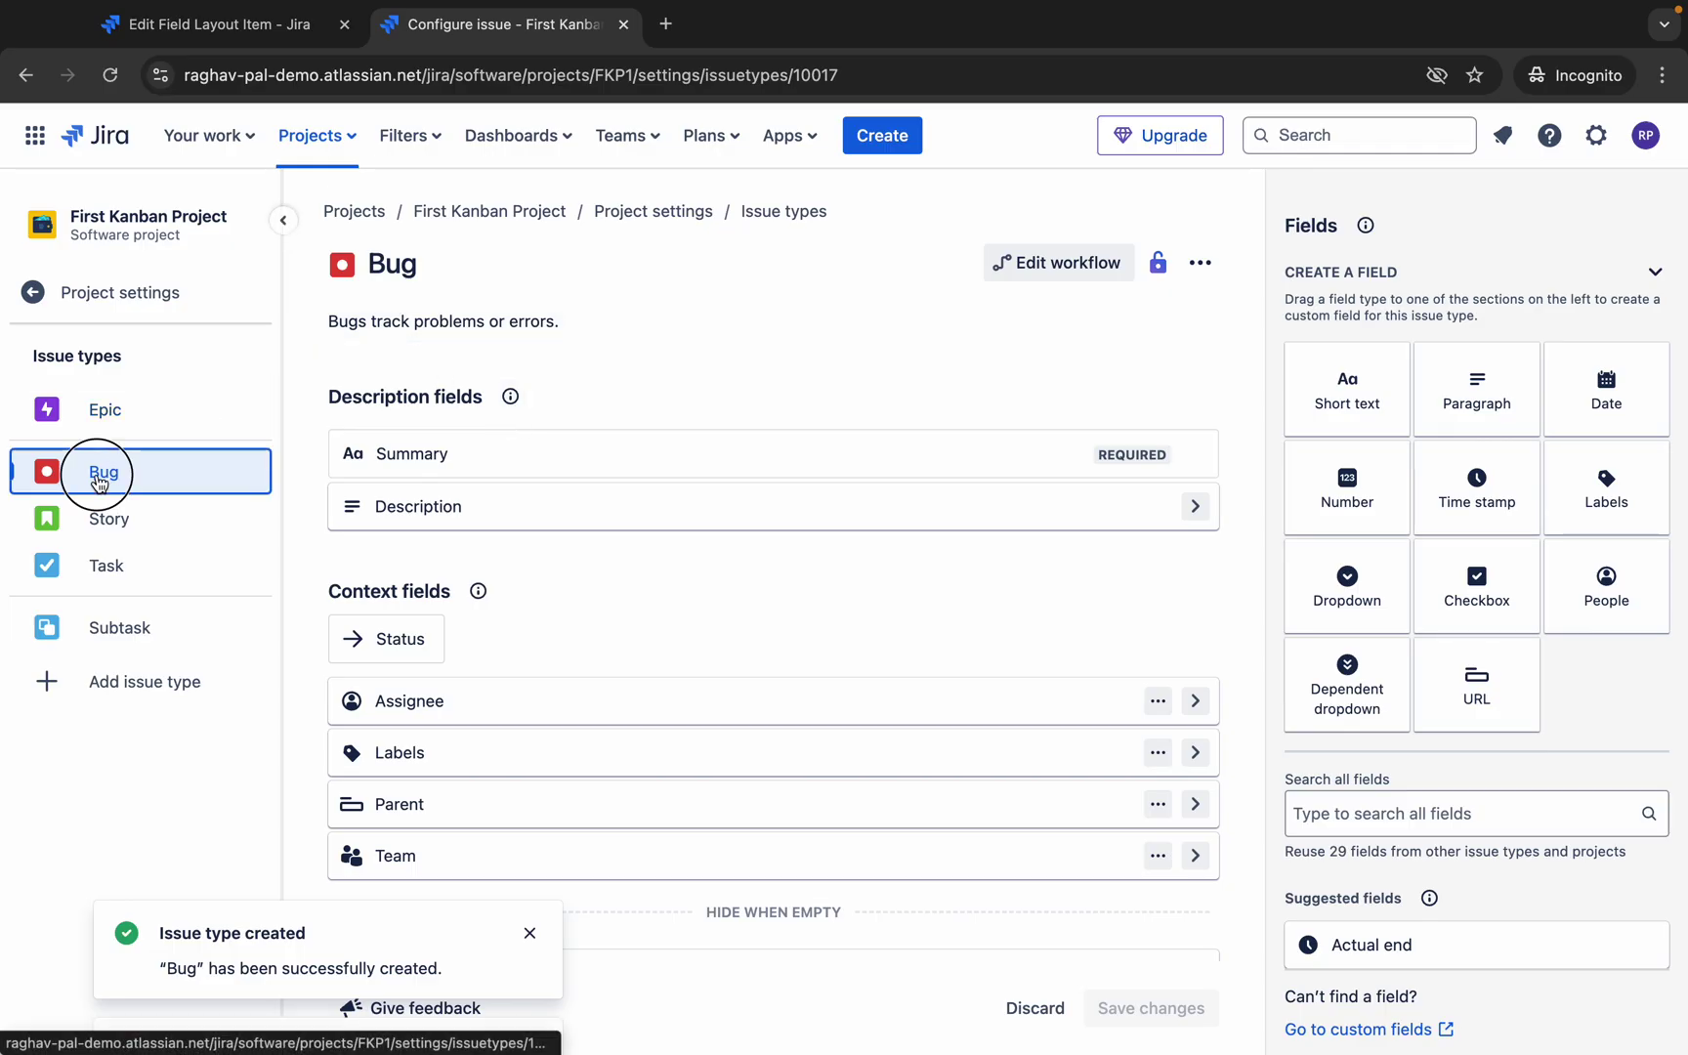
left_click(99, 528)
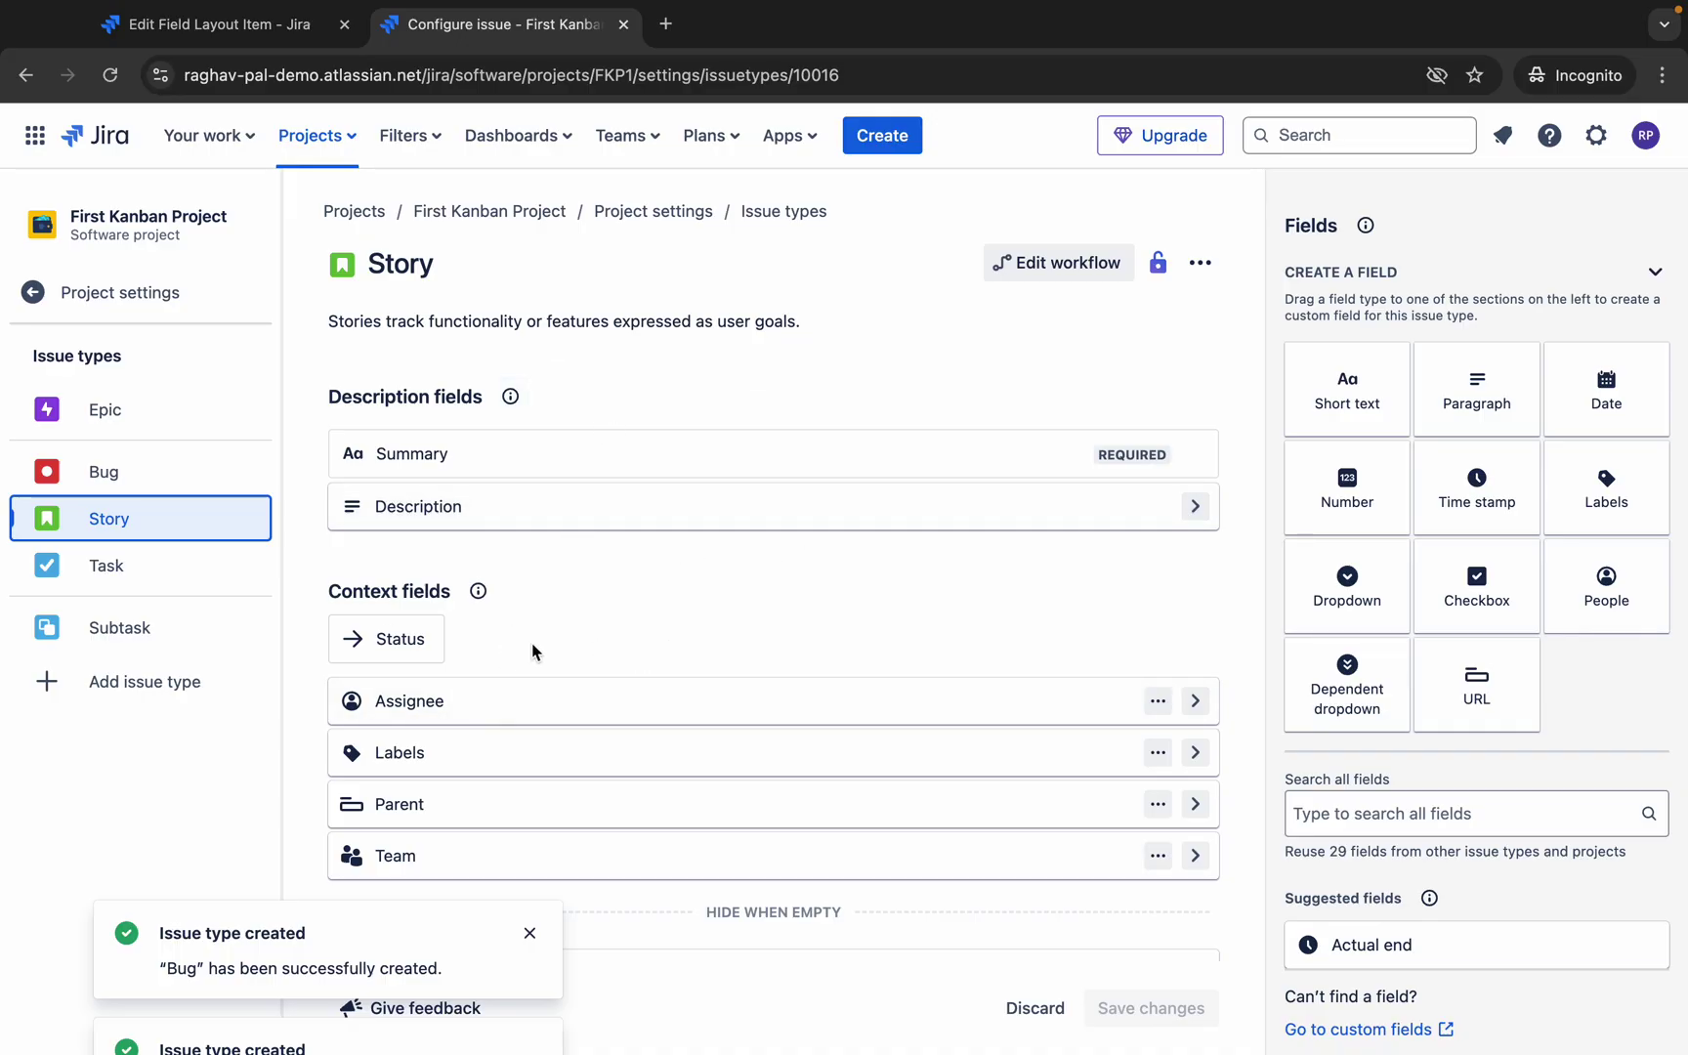
scroll(1017, 576, "down", 1)
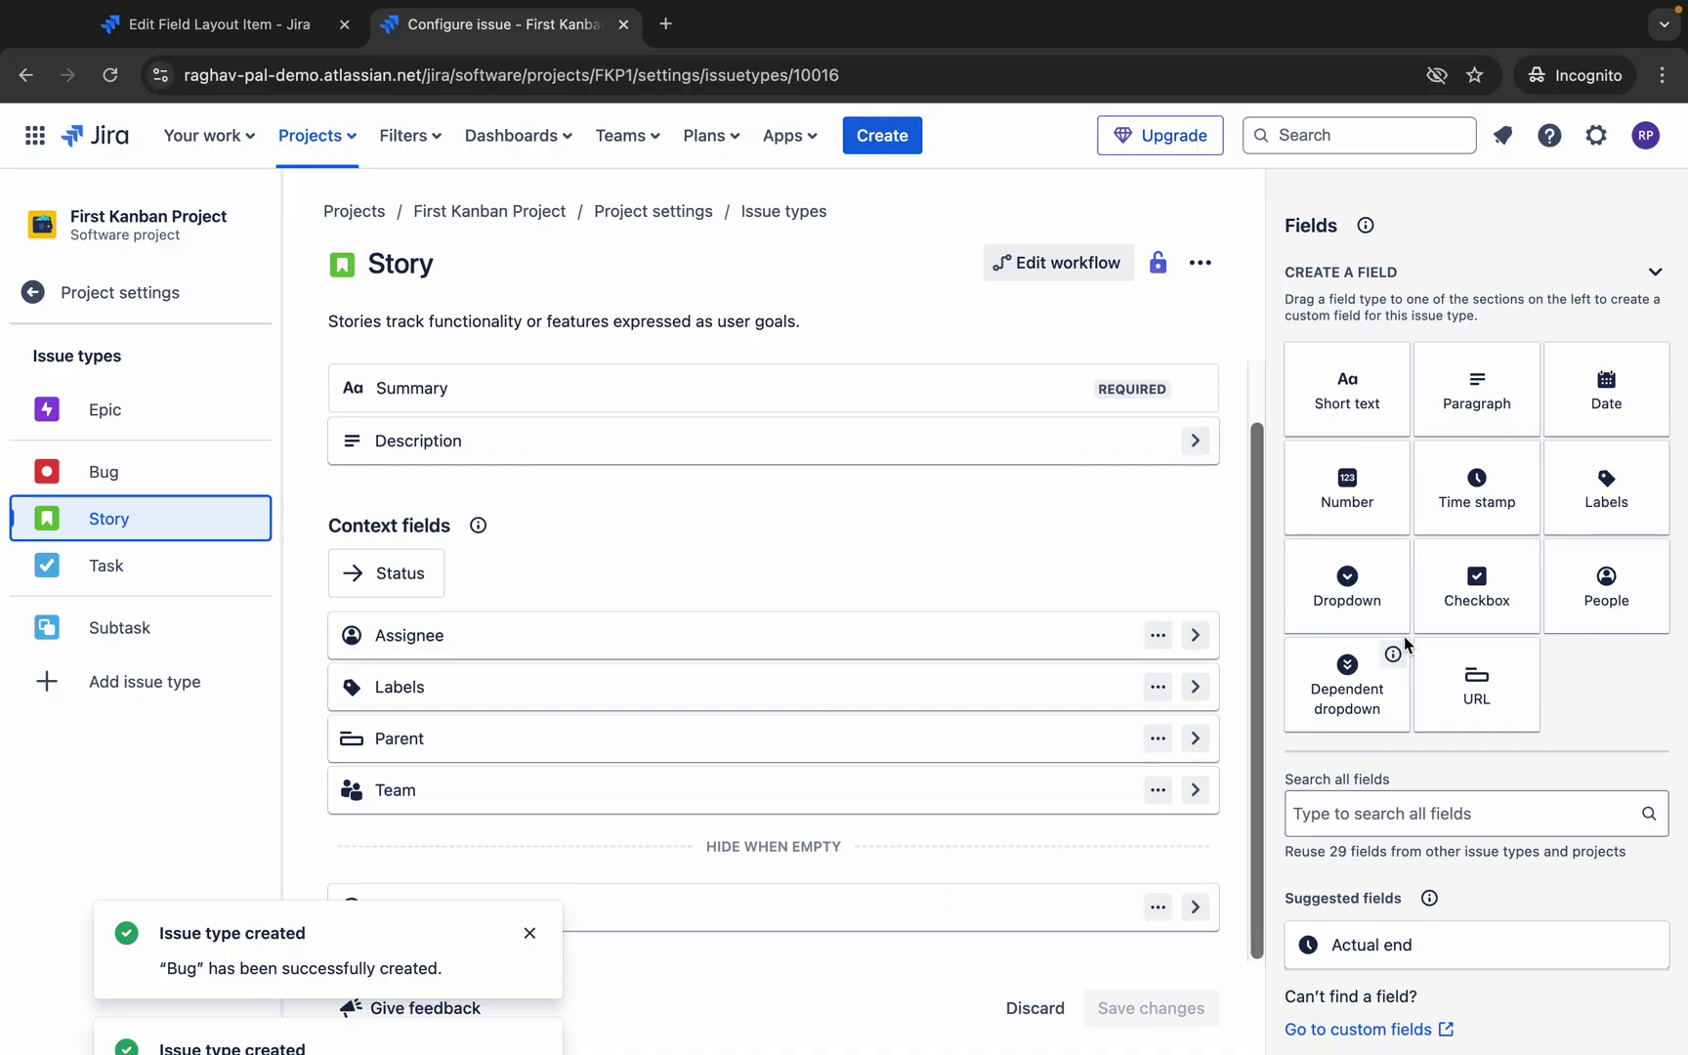
scroll(1415, 517, "down", 3)
scroll(1419, 520, "down", 4)
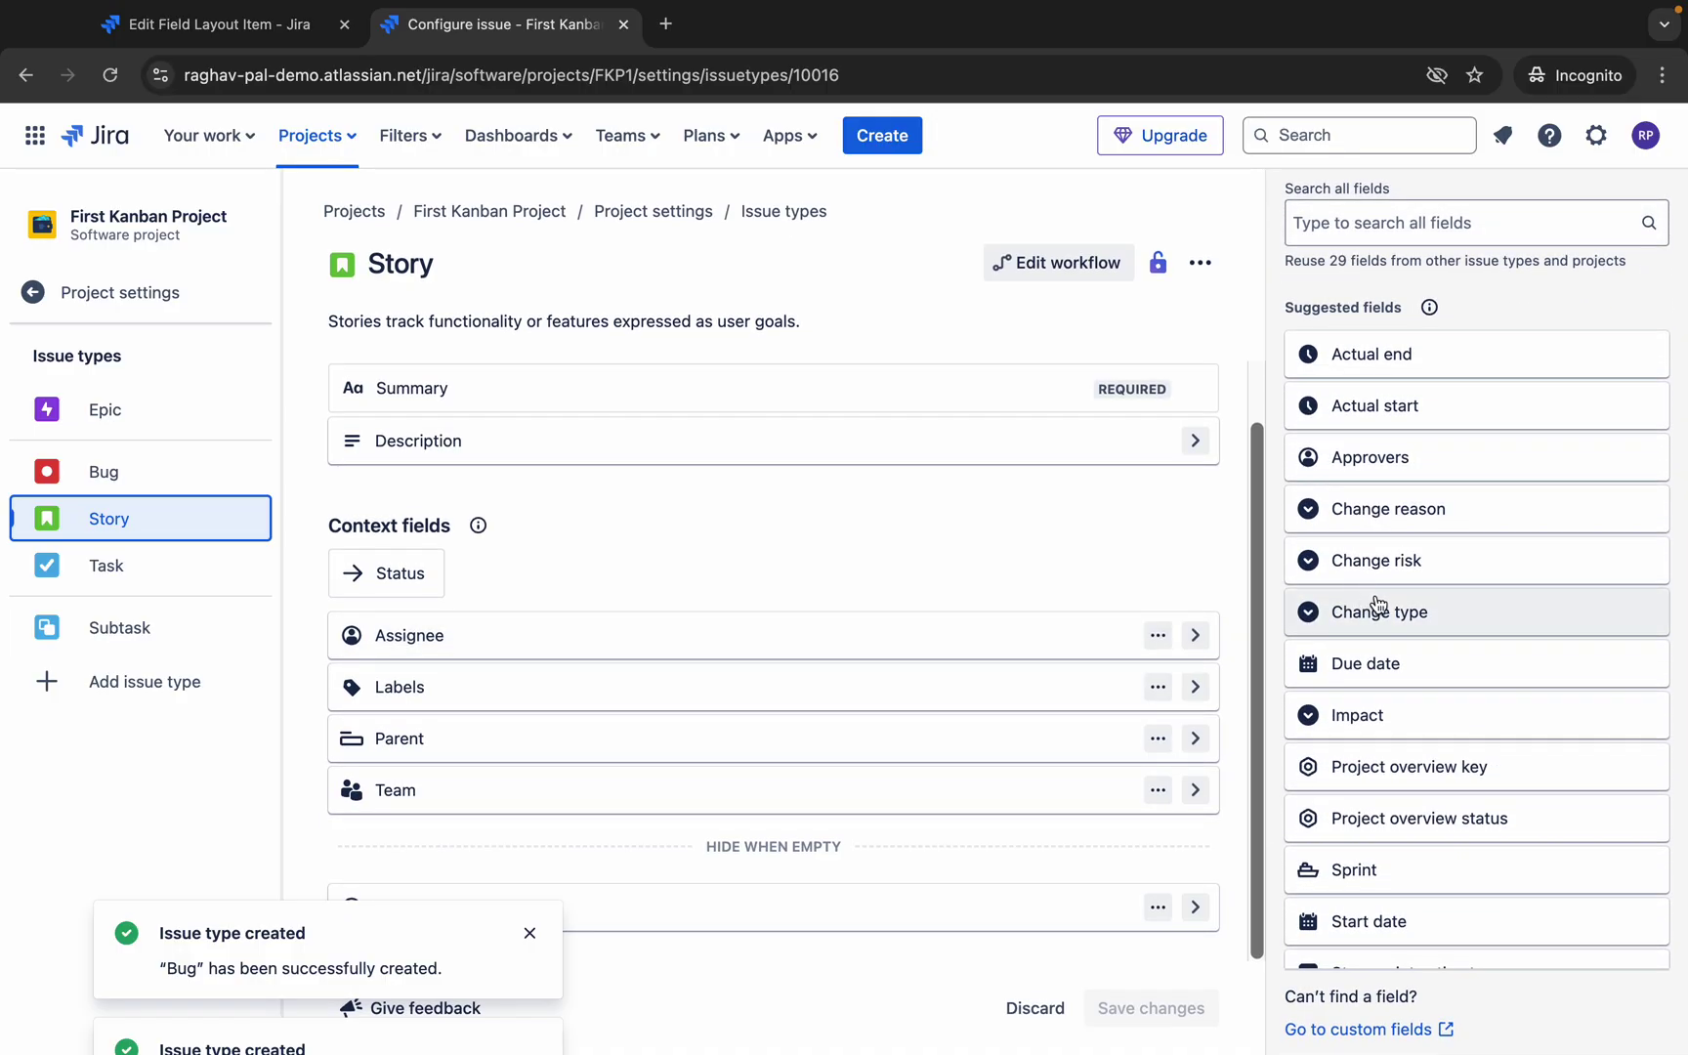
Add the Actual start and Actual end fields to the Bug issue type's context fields and save the changes.
left_click(140, 469)
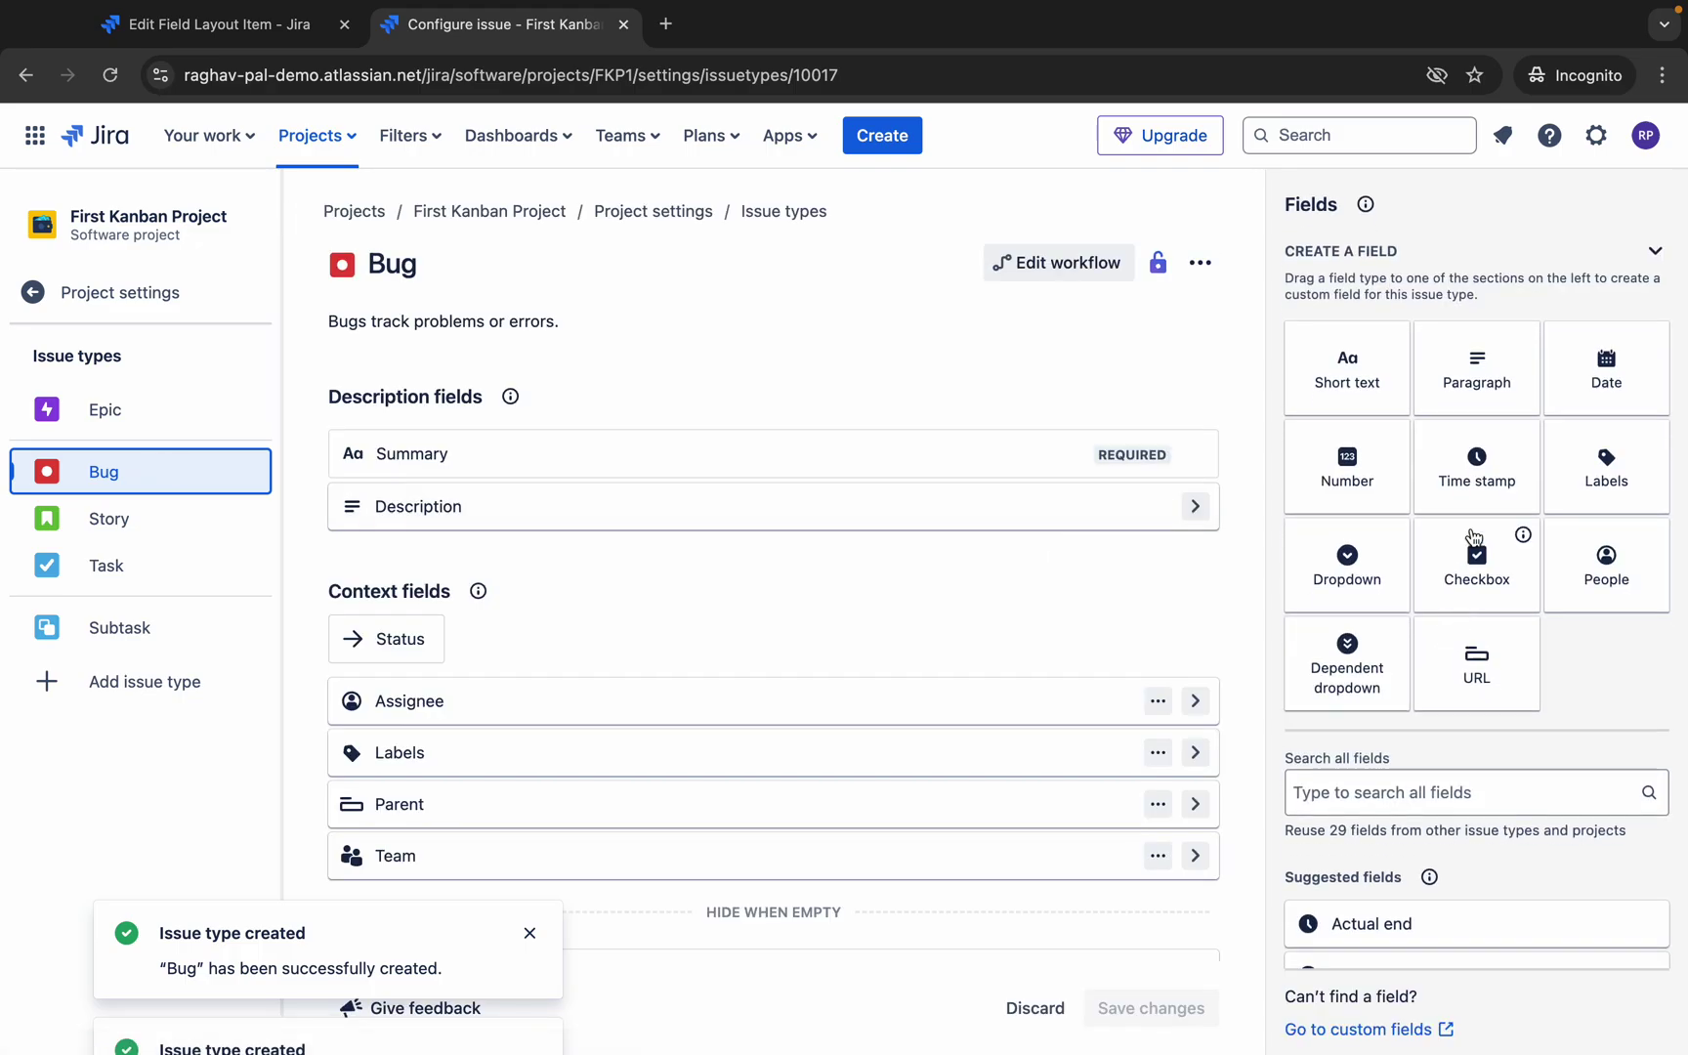
scroll(1475, 596, "down", 2)
scroll(1475, 596, "down", 5)
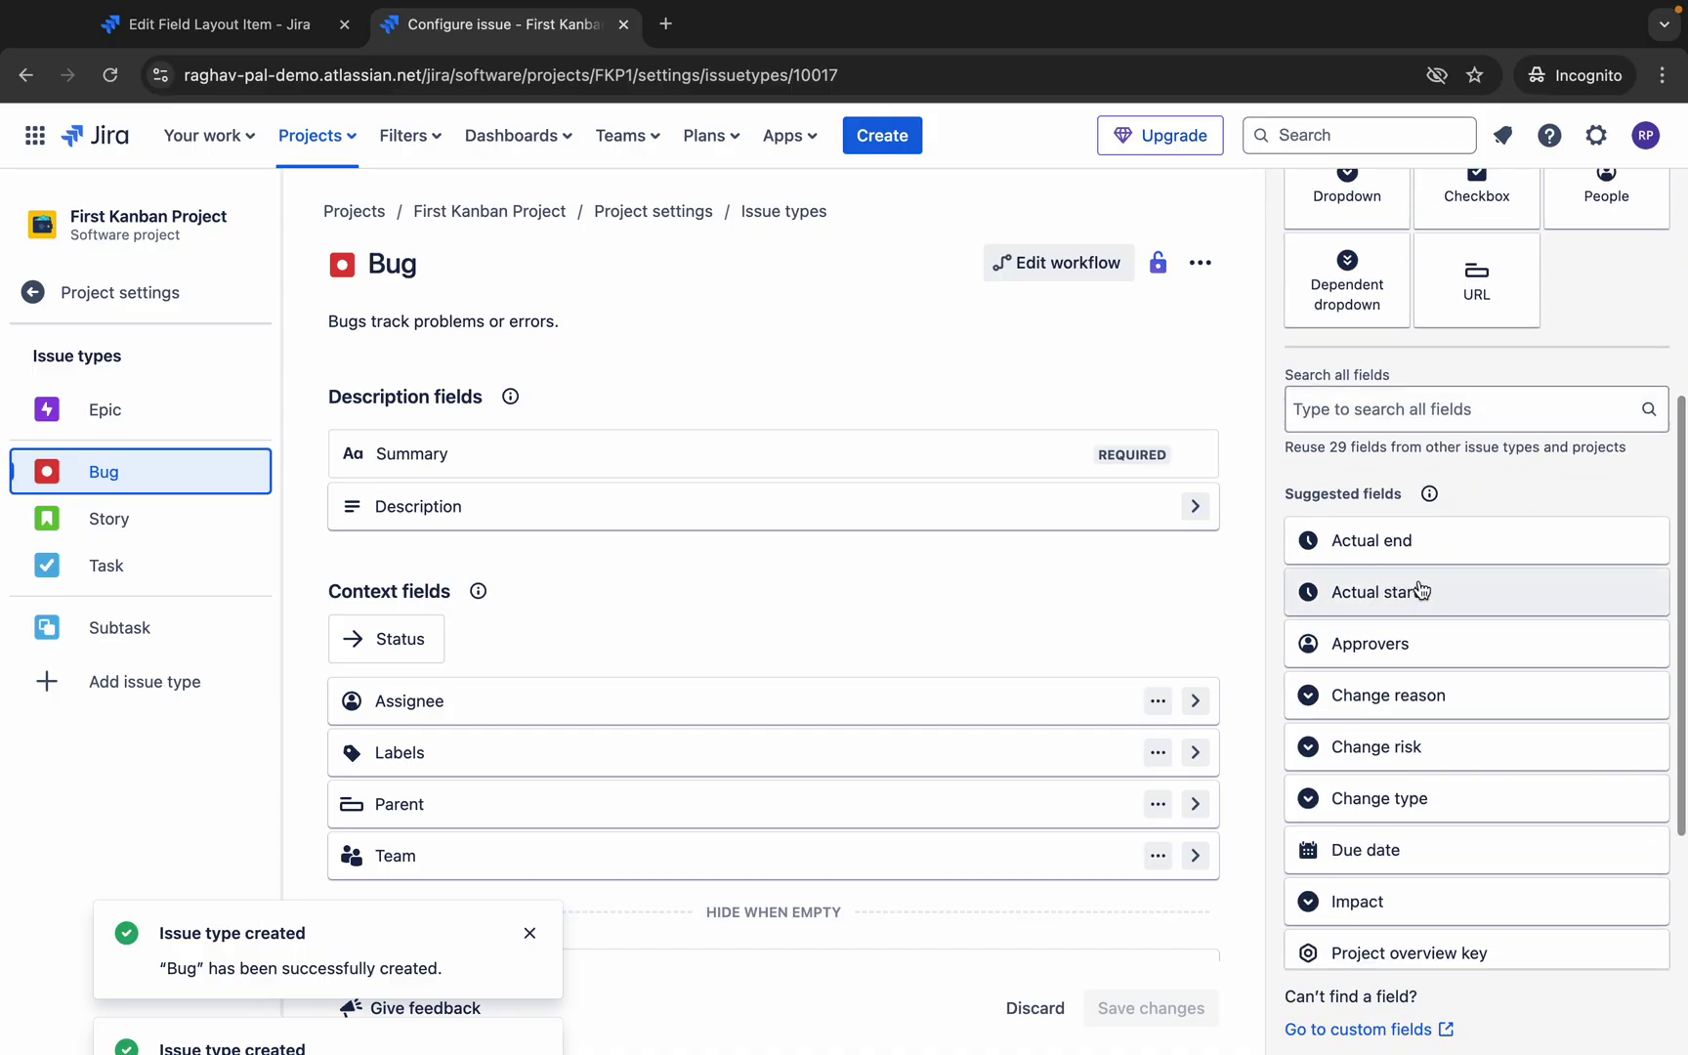
left_click_drag(1413, 512, 467, 696)
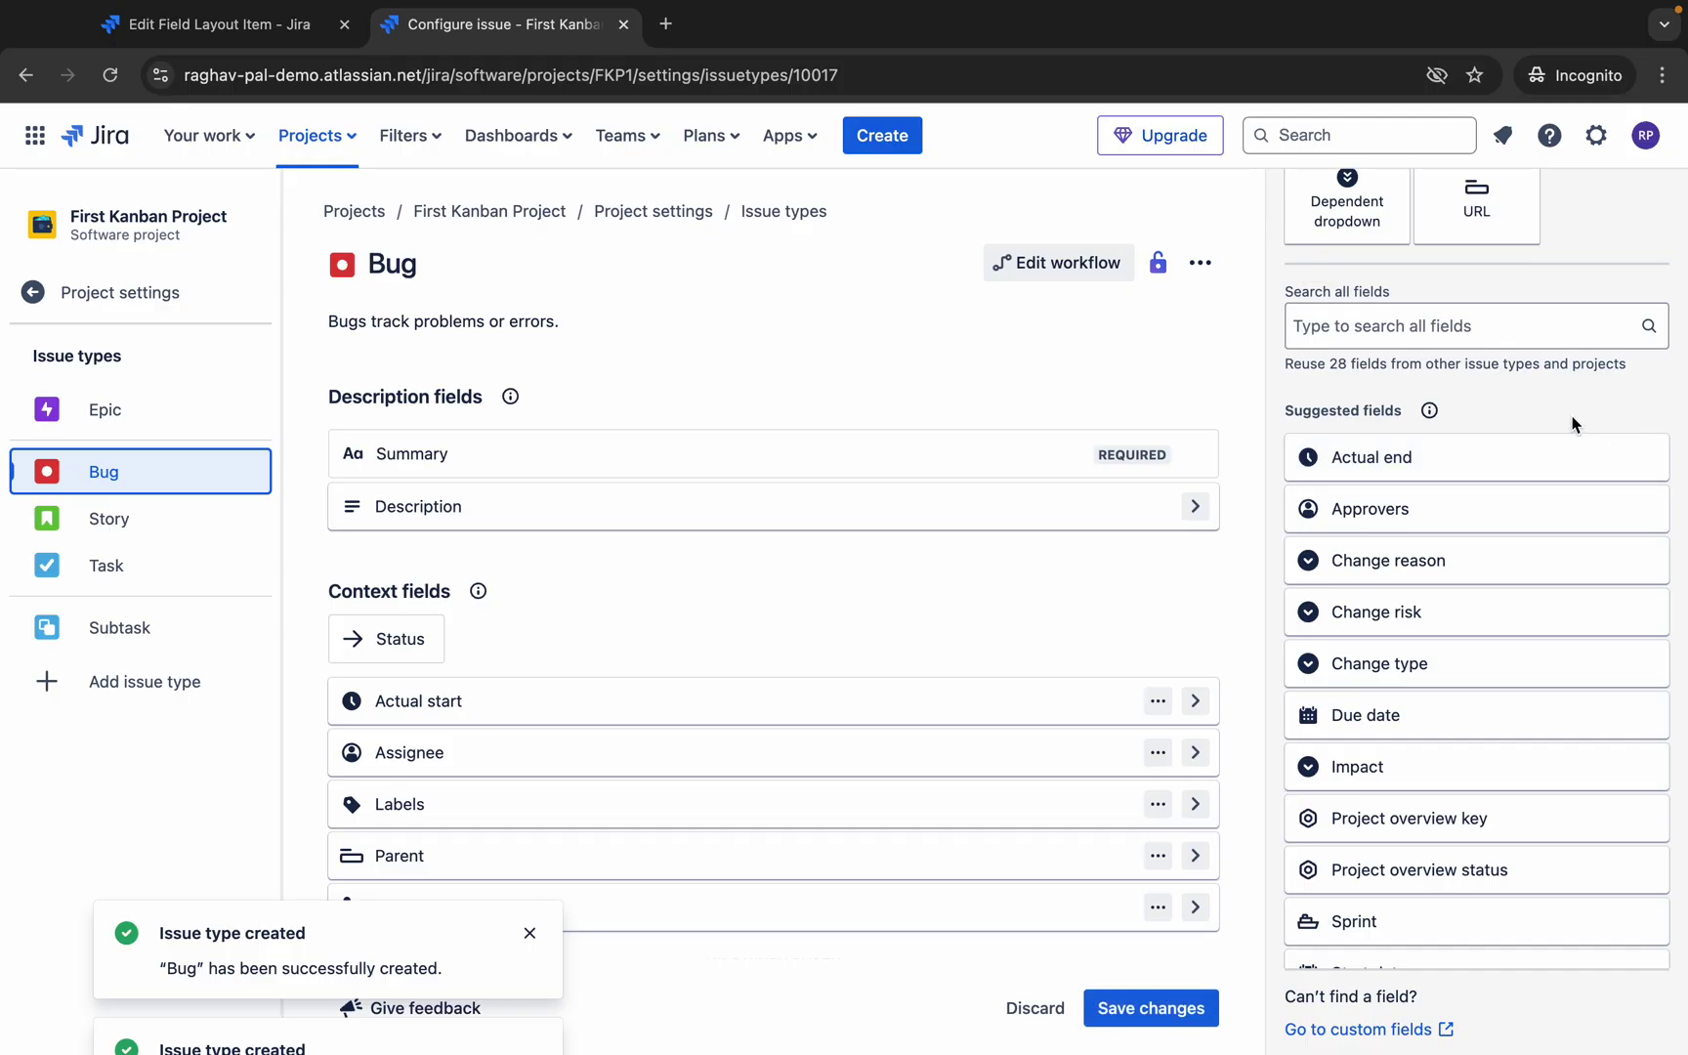
left_click_drag(1455, 459, 549, 734)
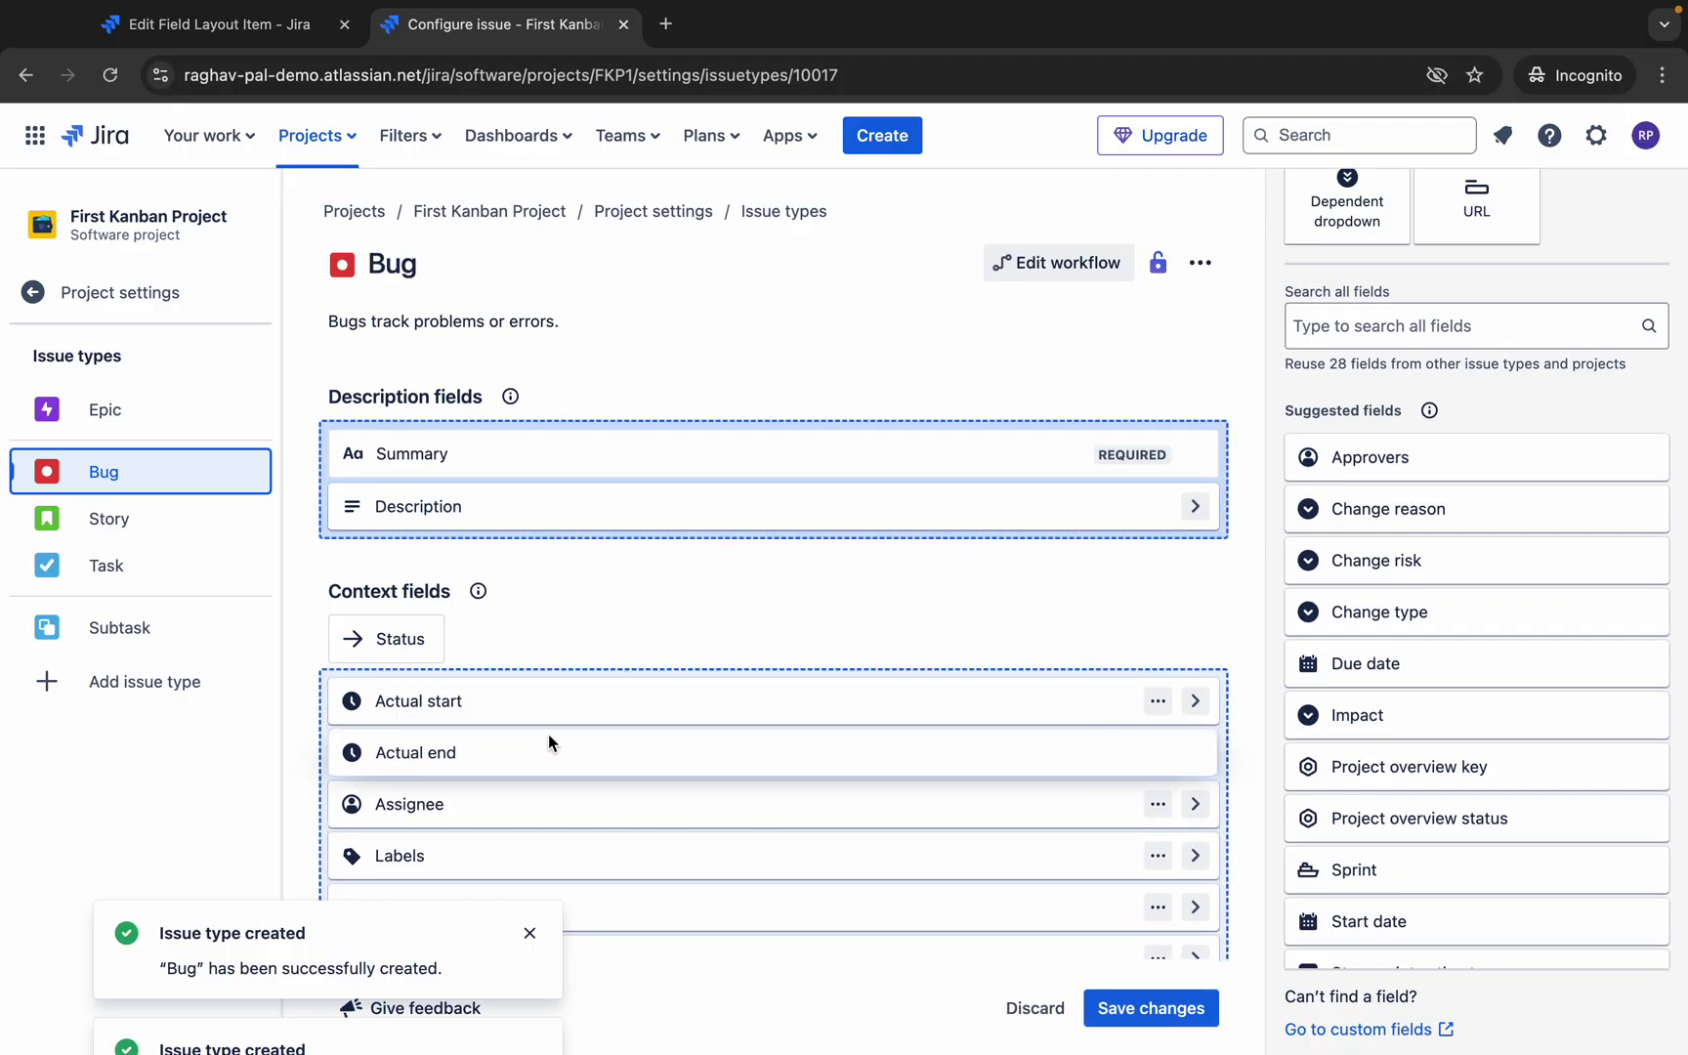
left_click(1151, 1008)
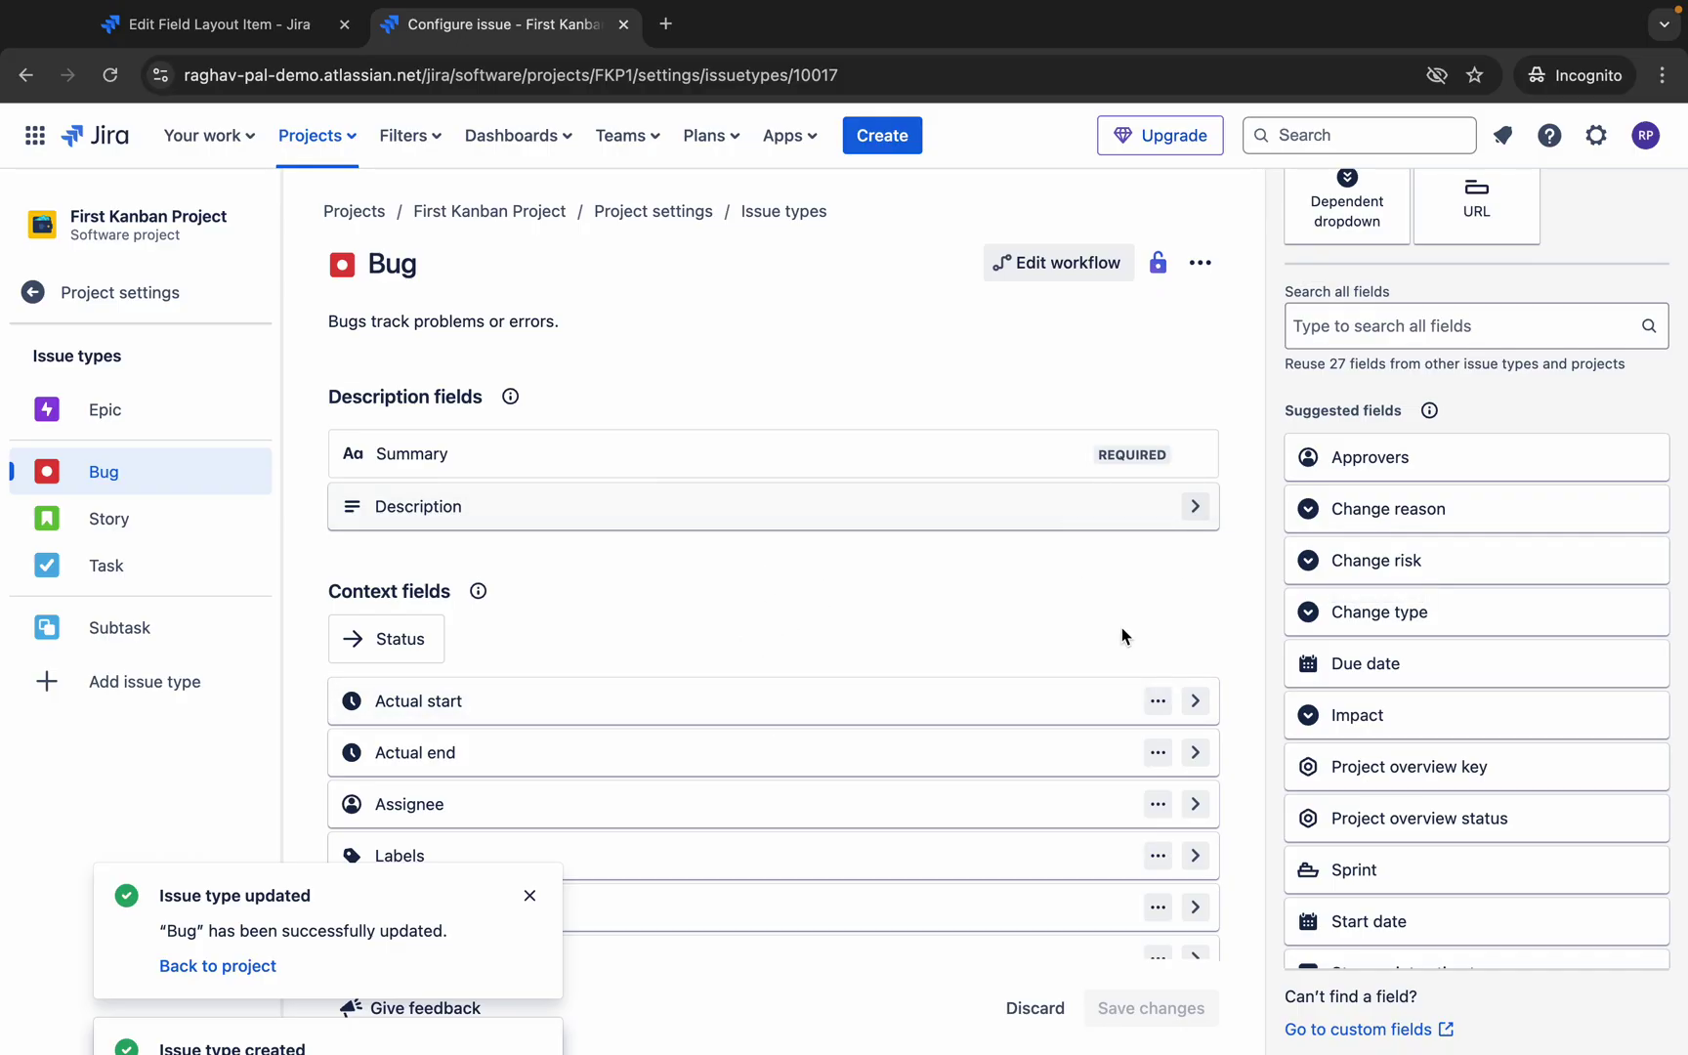
Review all fields offered when creating a Bug in First Kanban Project, including Actual start and Actual end, then close the form without creating it.
scroll(1538, 701, "down", 1)
scroll(1541, 706, "up", 5)
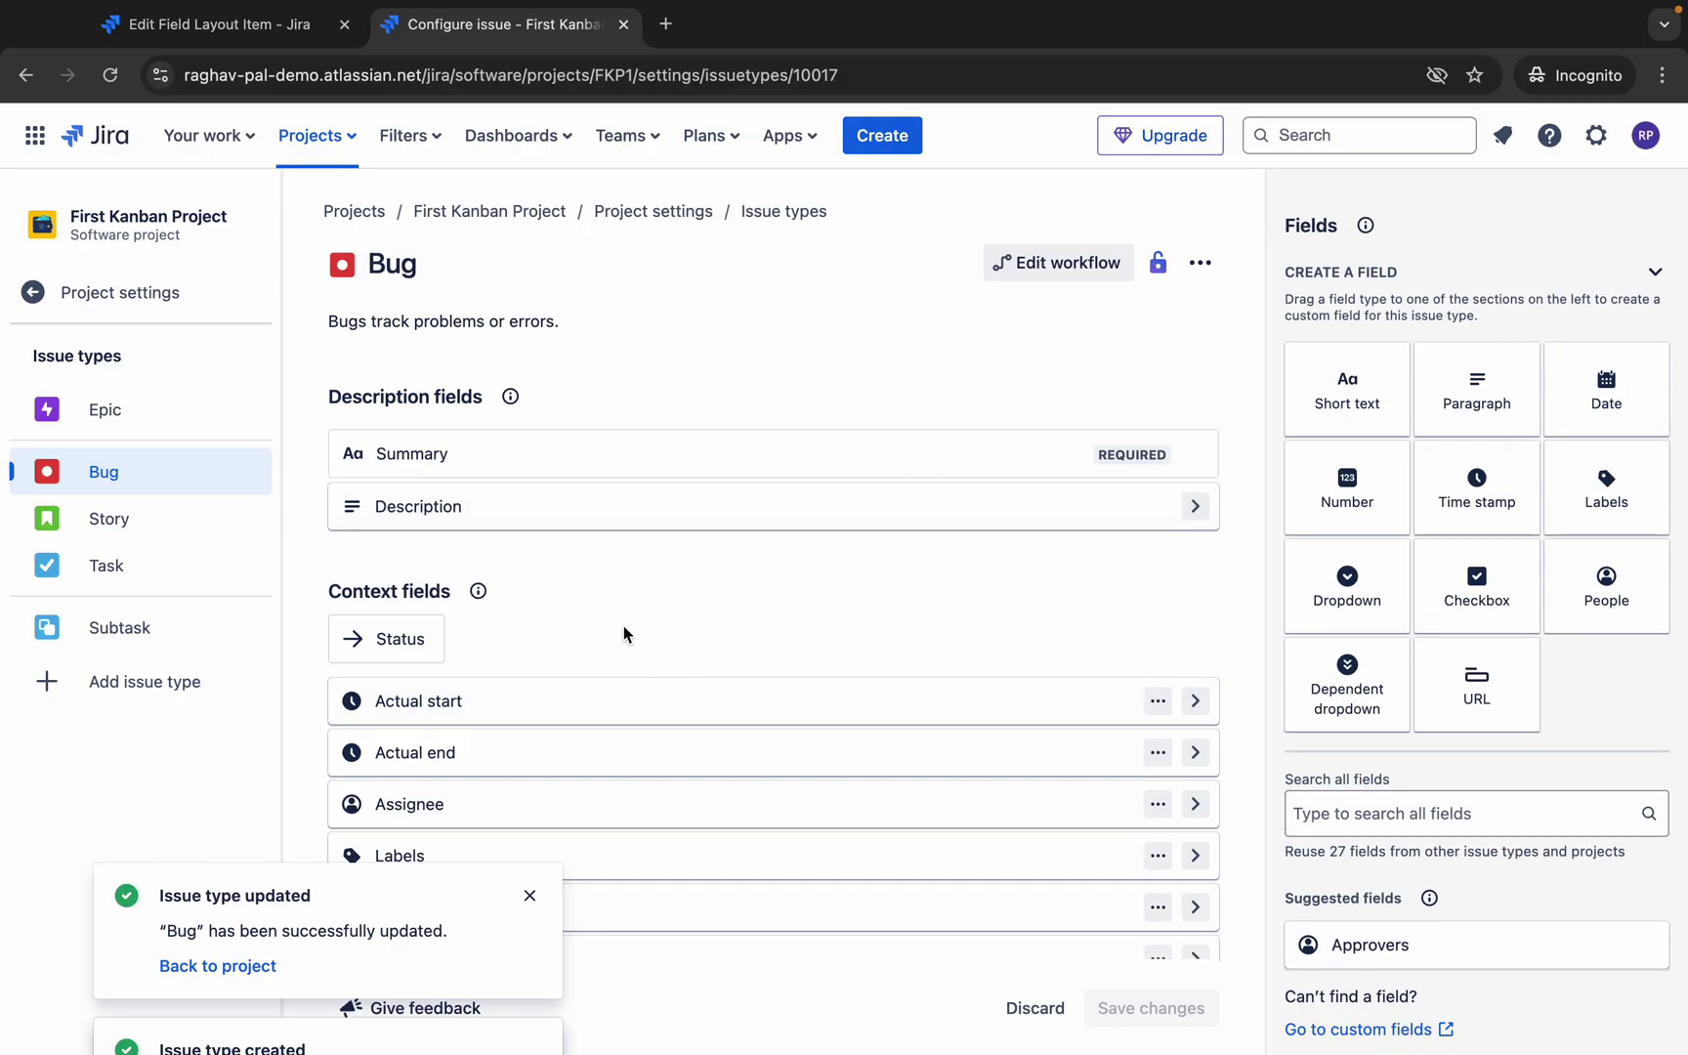
left_click(883, 136)
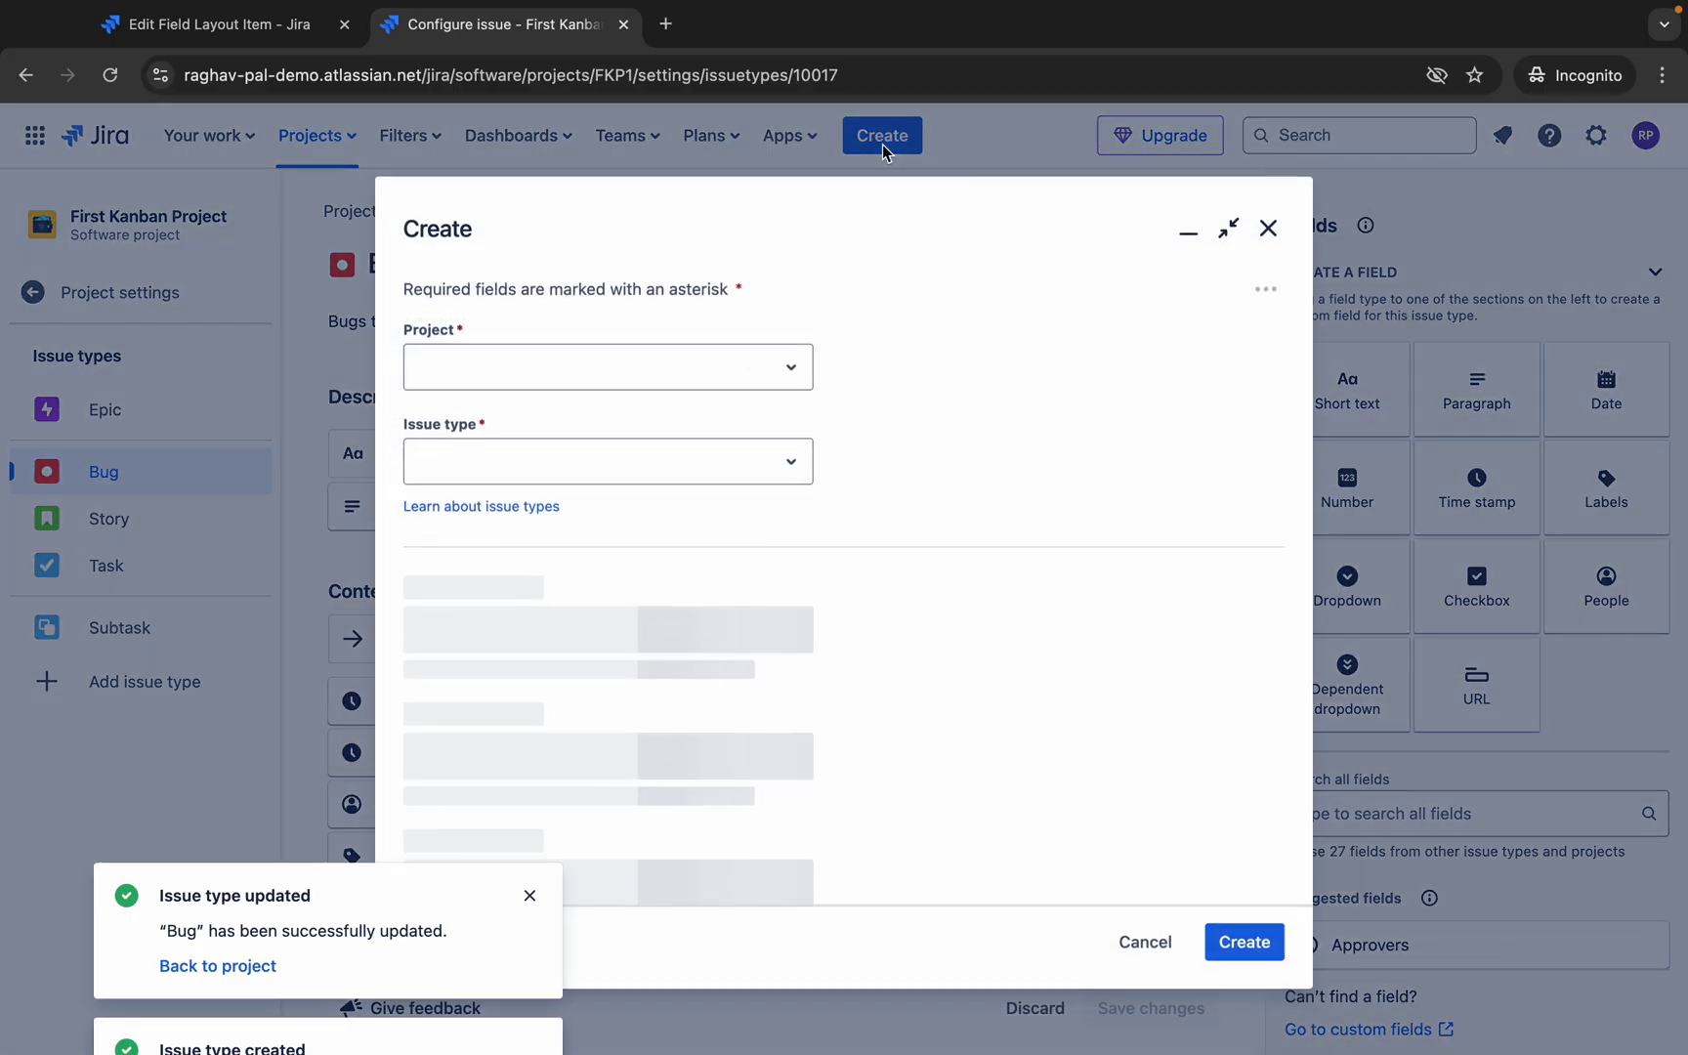
left_click(612, 441)
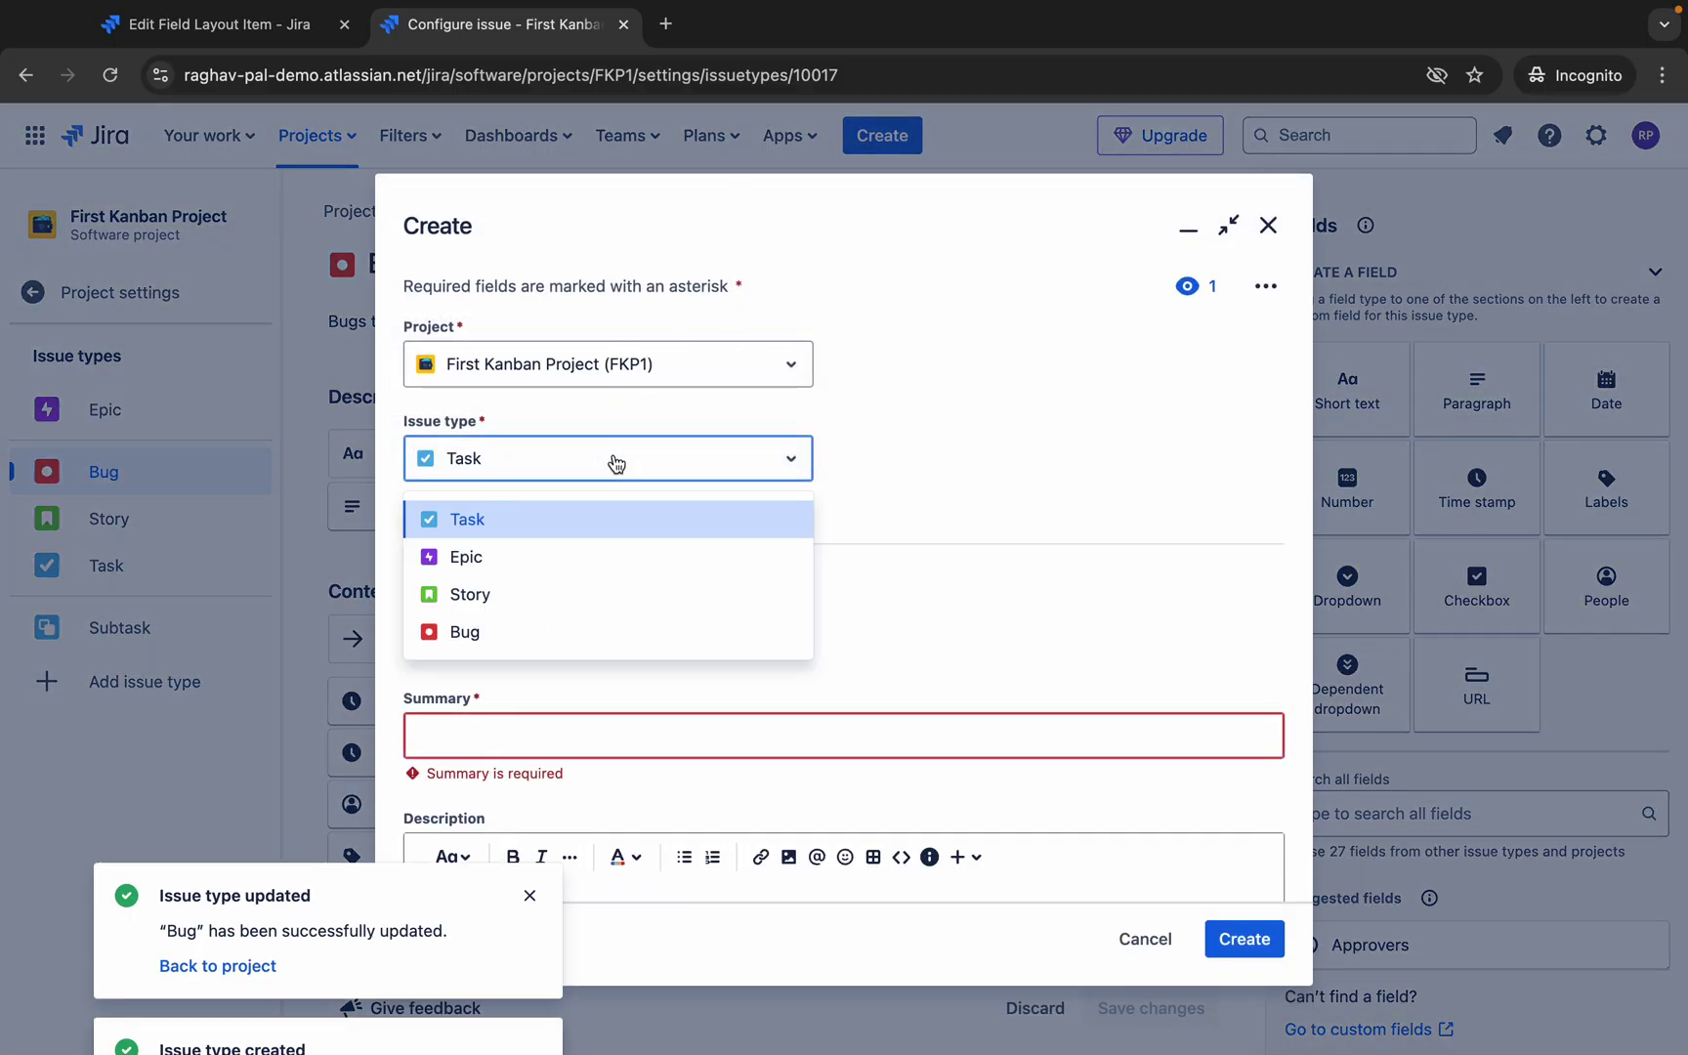
left_click(654, 640)
scroll(856, 641, "down", 8)
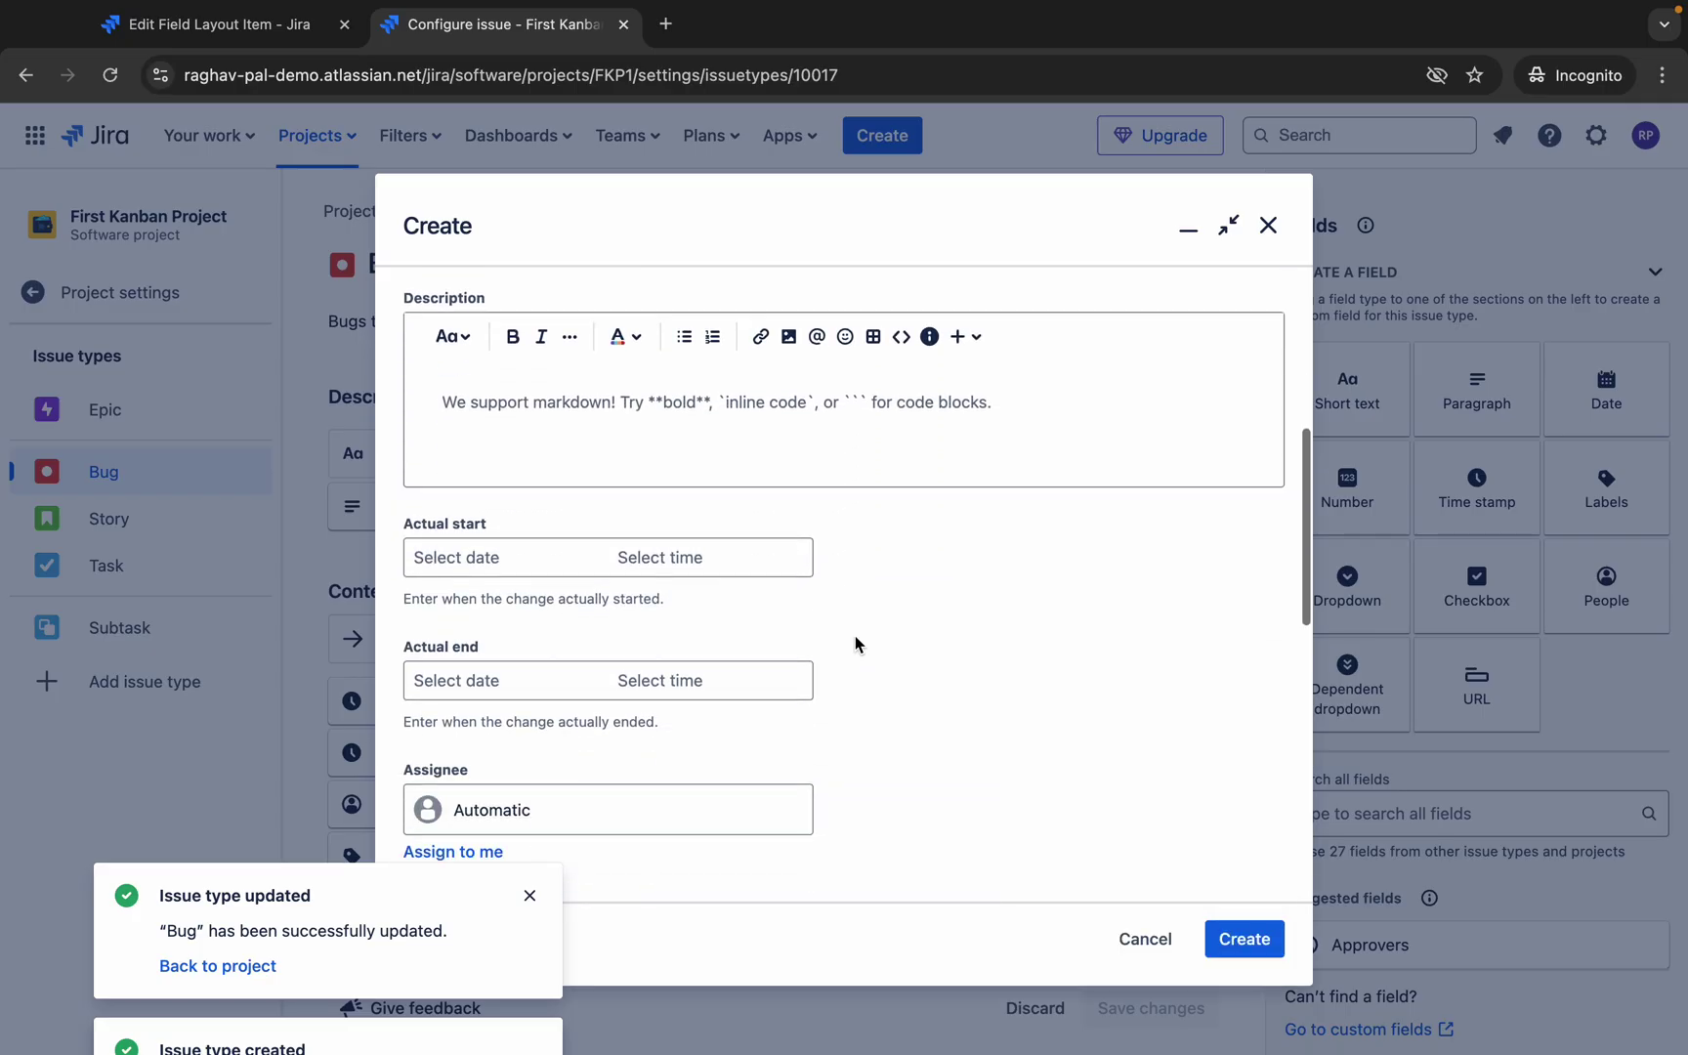
scroll(856, 645, "up", 1)
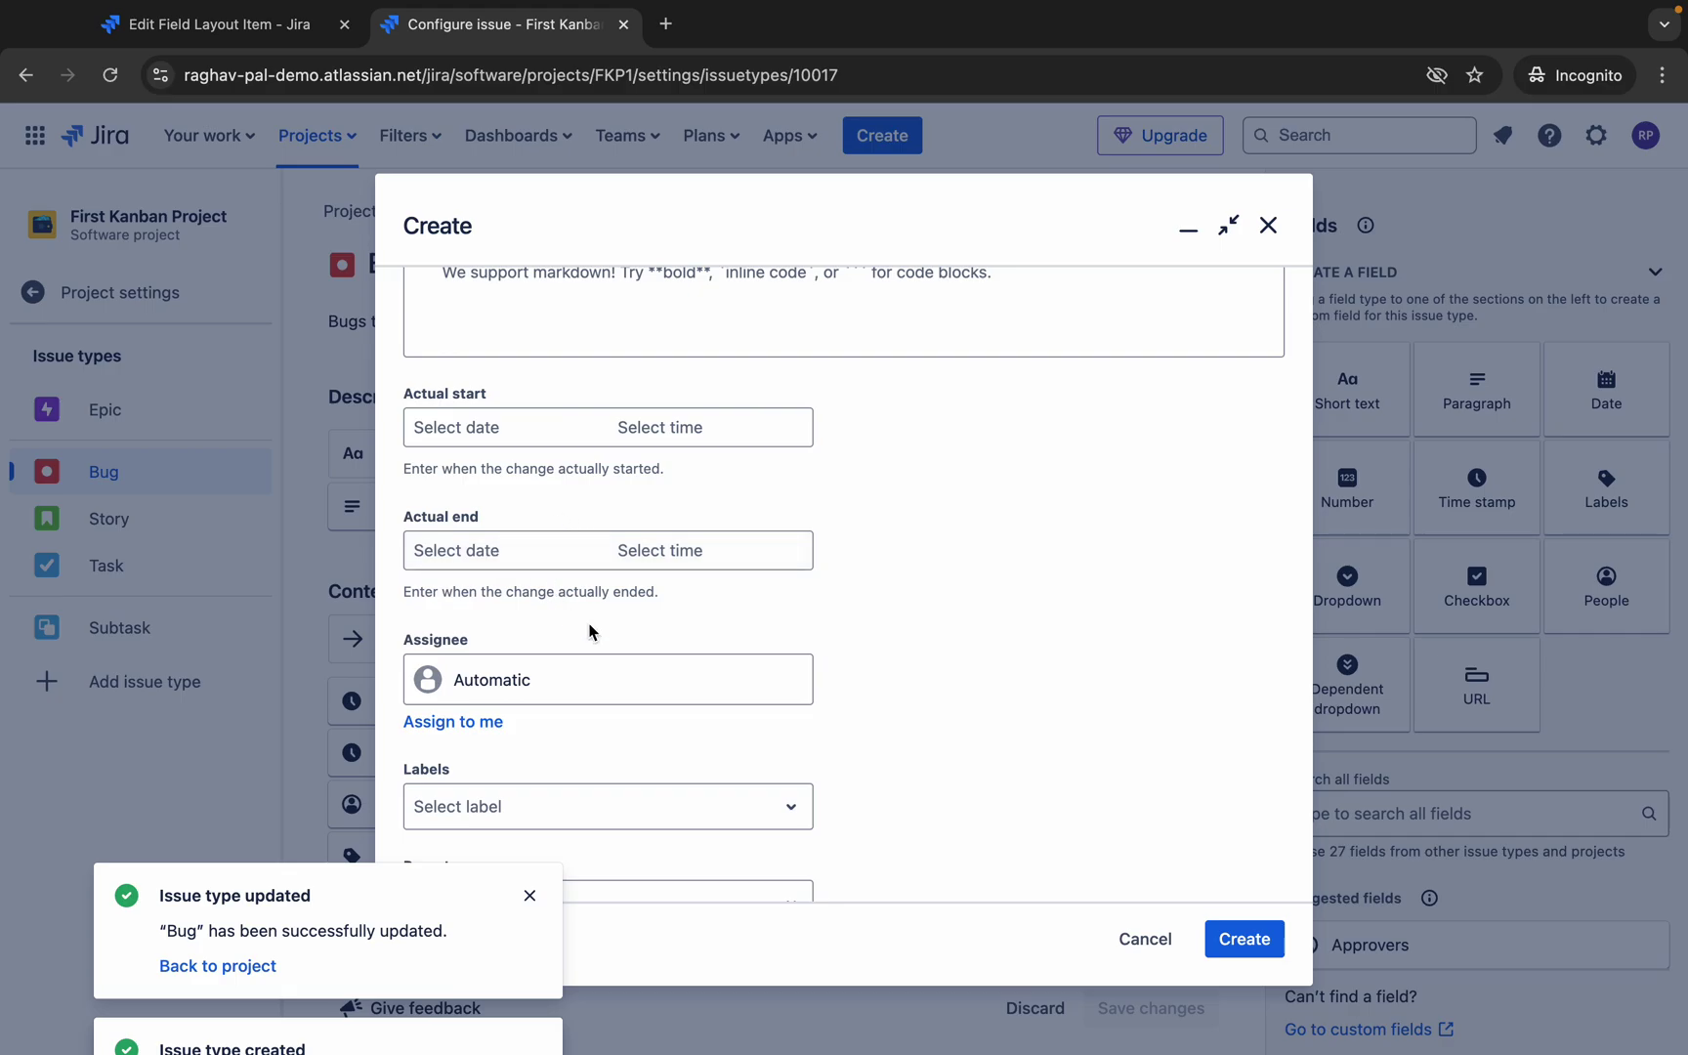
scroll(586, 632, "down", 6)
scroll(589, 632, "down", 3)
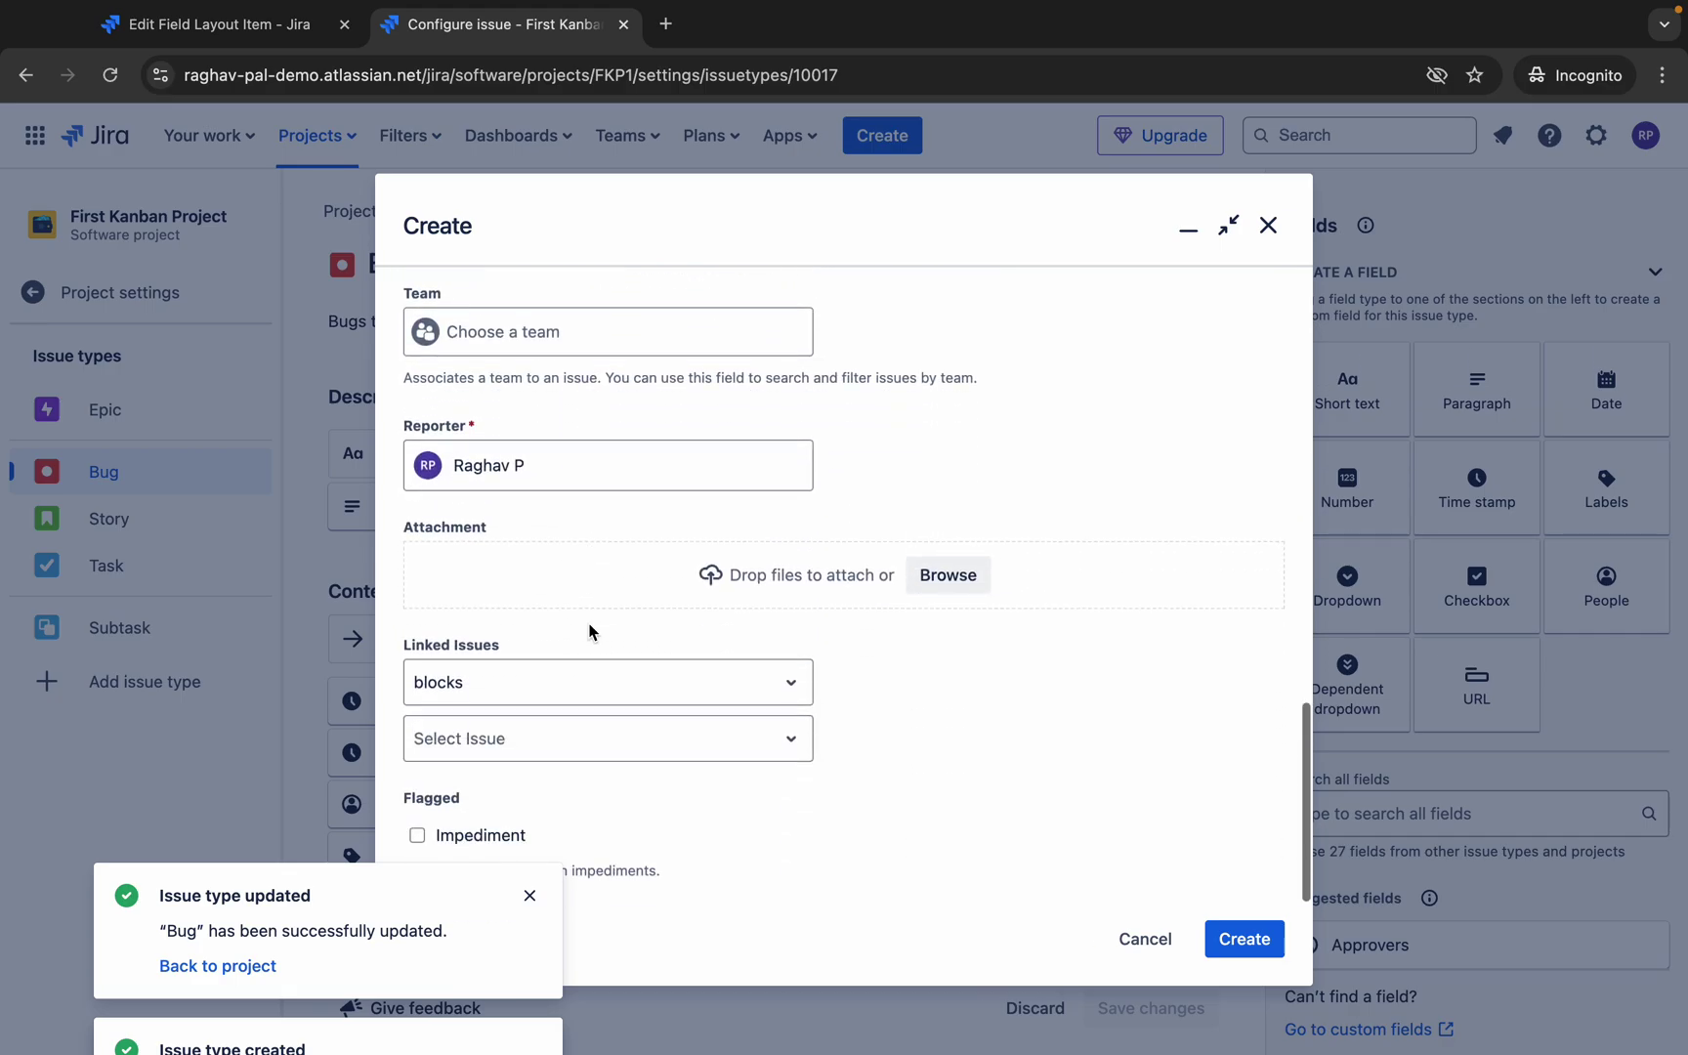
scroll(589, 632, "up", 3)
scroll(589, 633, "up", 10)
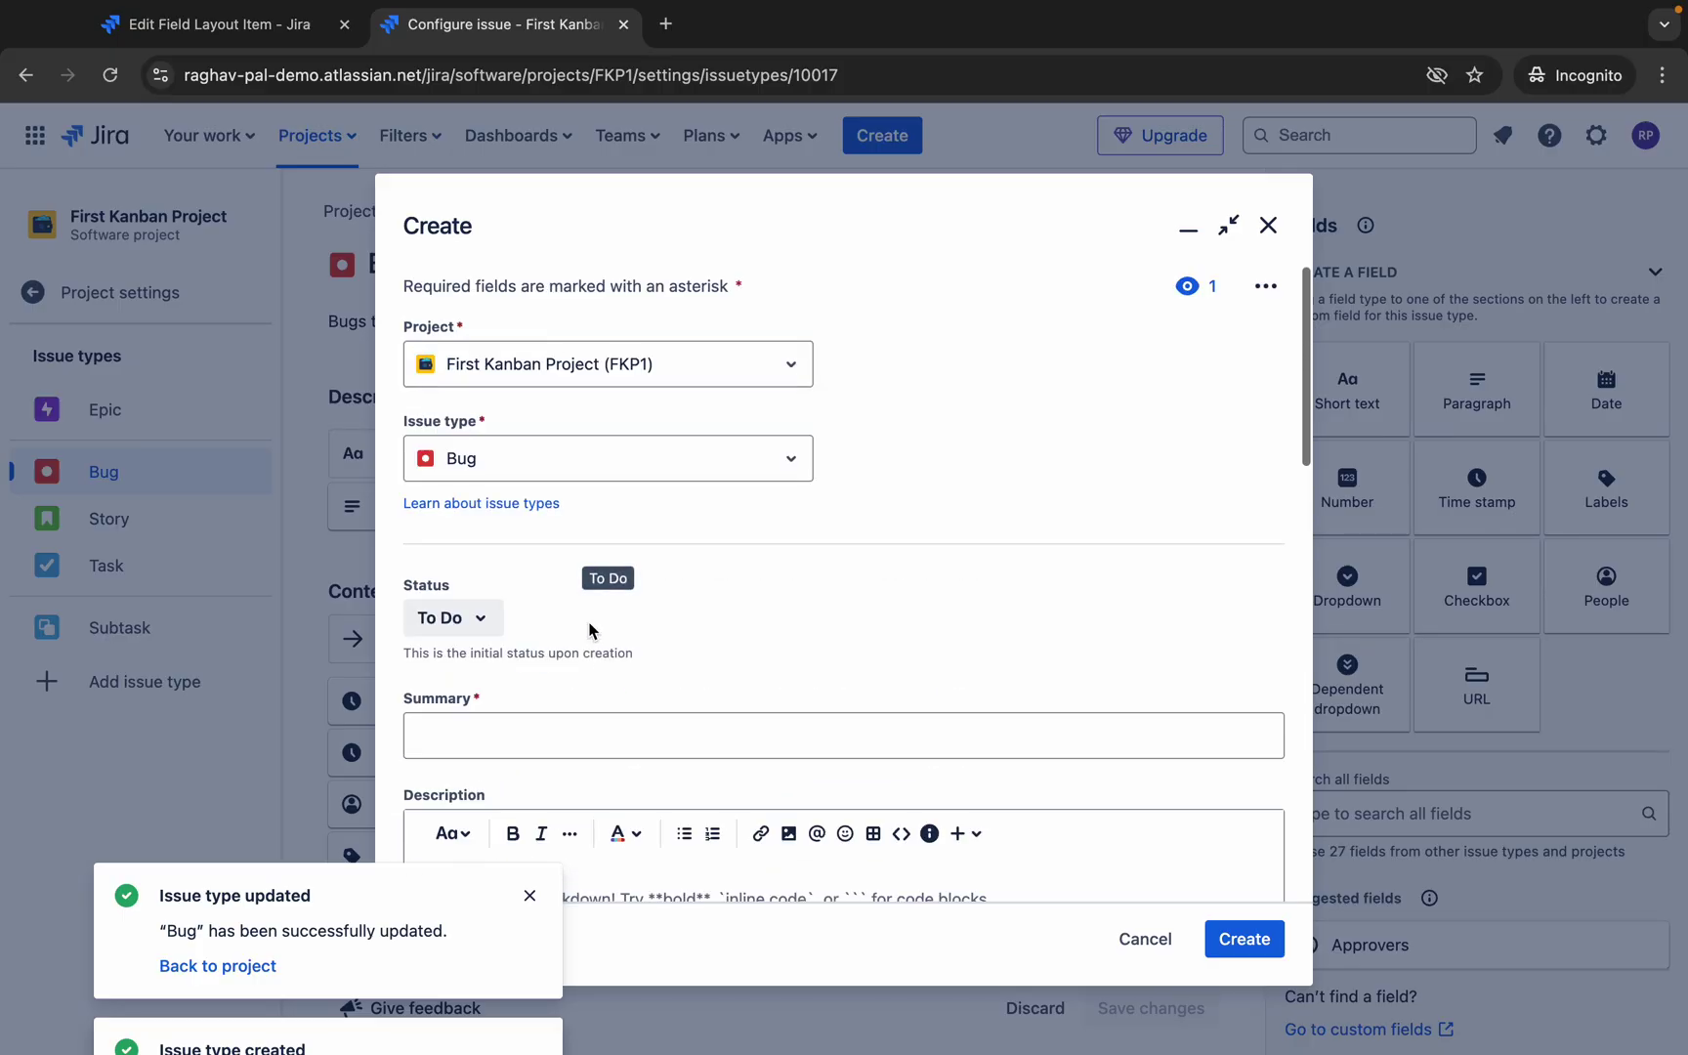
left_click(1269, 225)
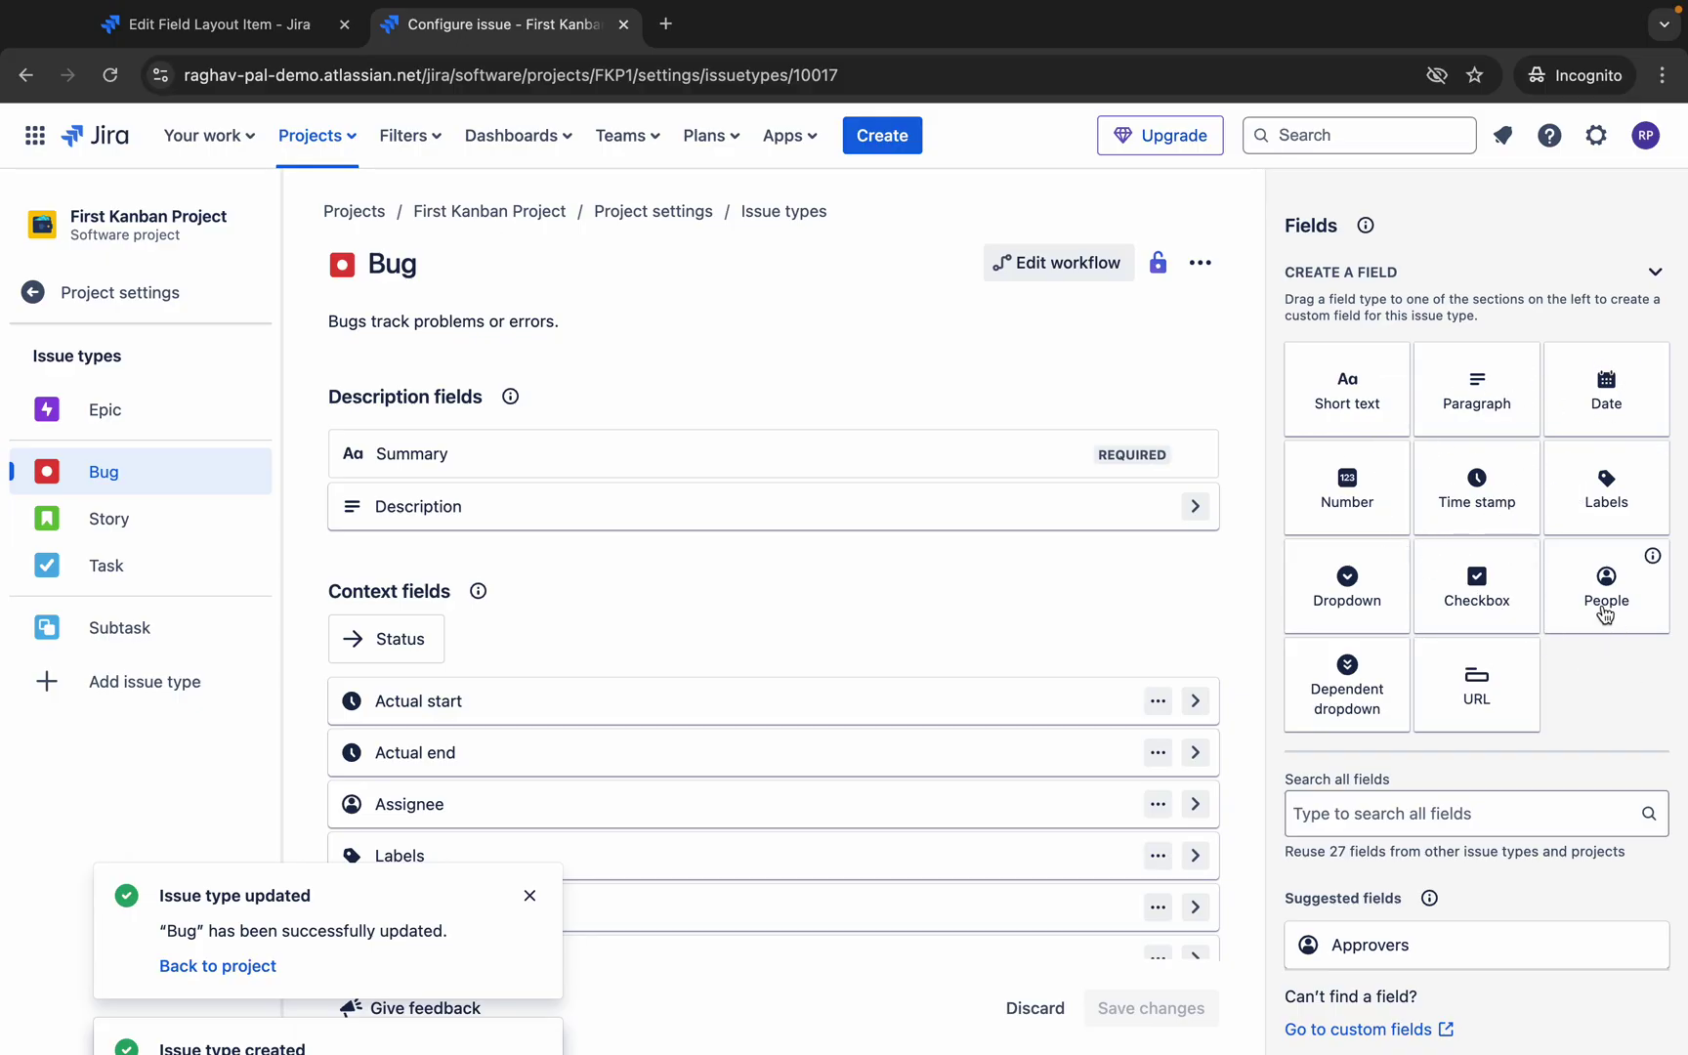
Look through the suggested fields for the Bug issue type, then open its workflow in the editor.
scroll(1466, 713, "down", 3)
scroll(1499, 717, "down", 2)
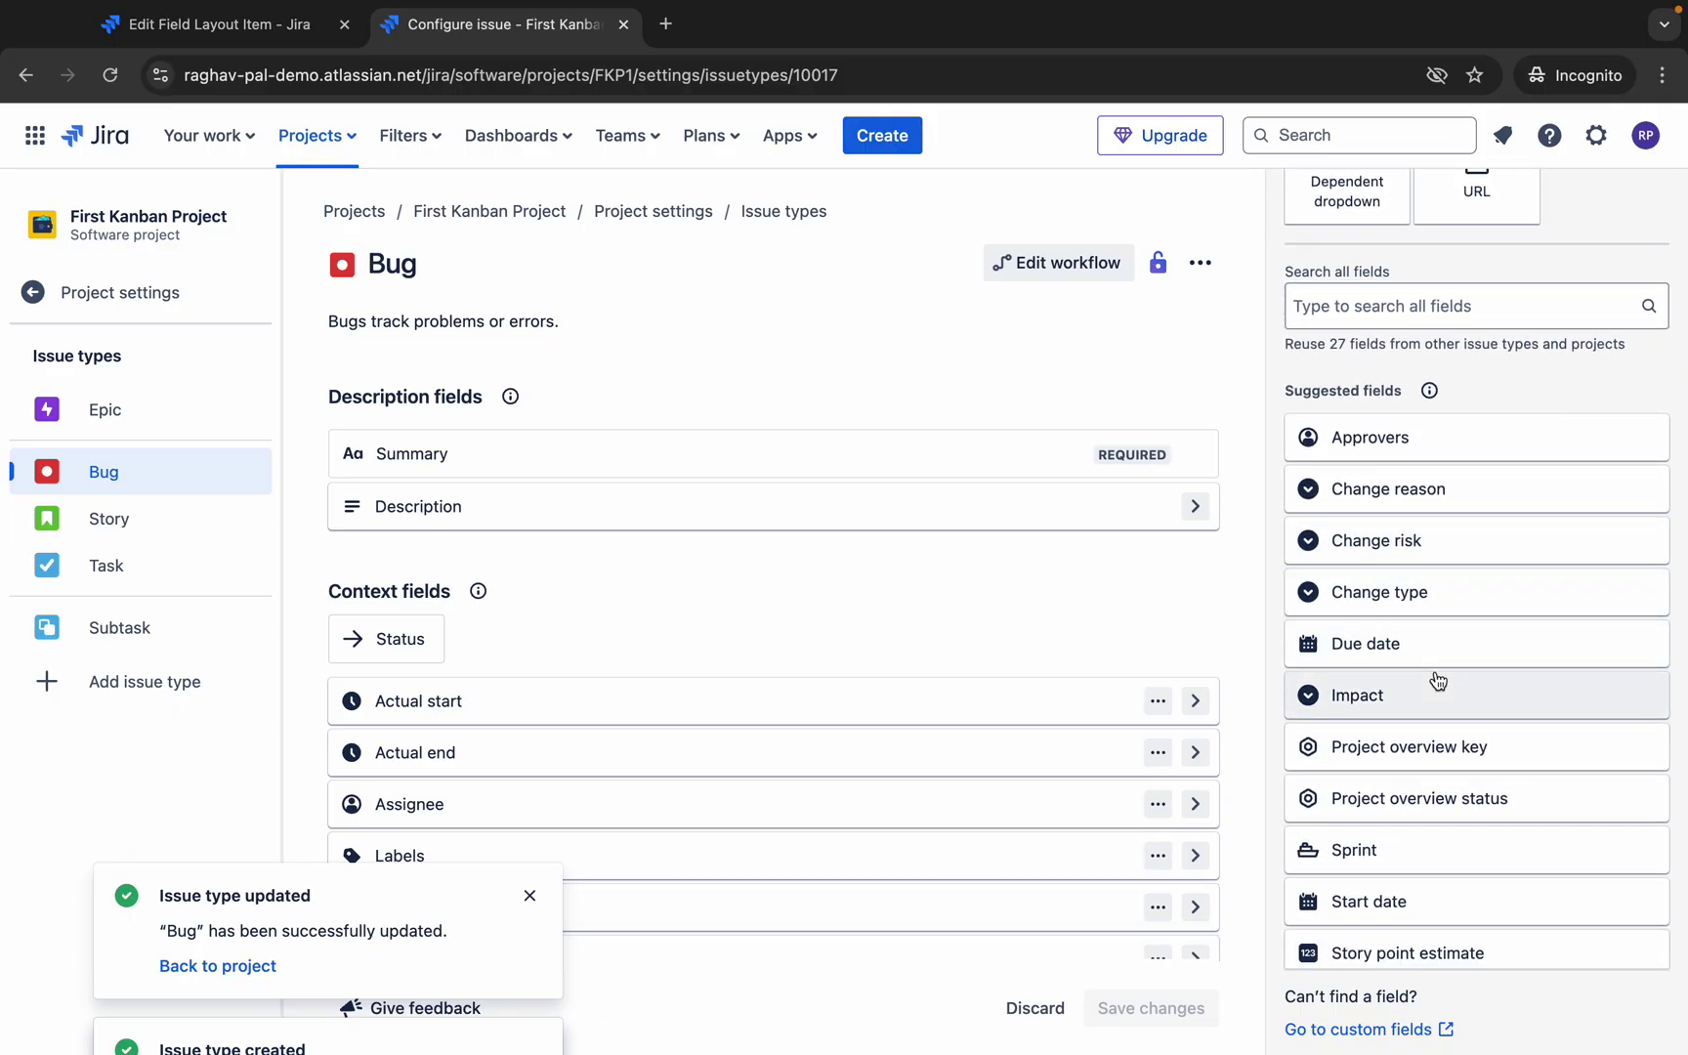
scroll(1442, 757, "down", 1)
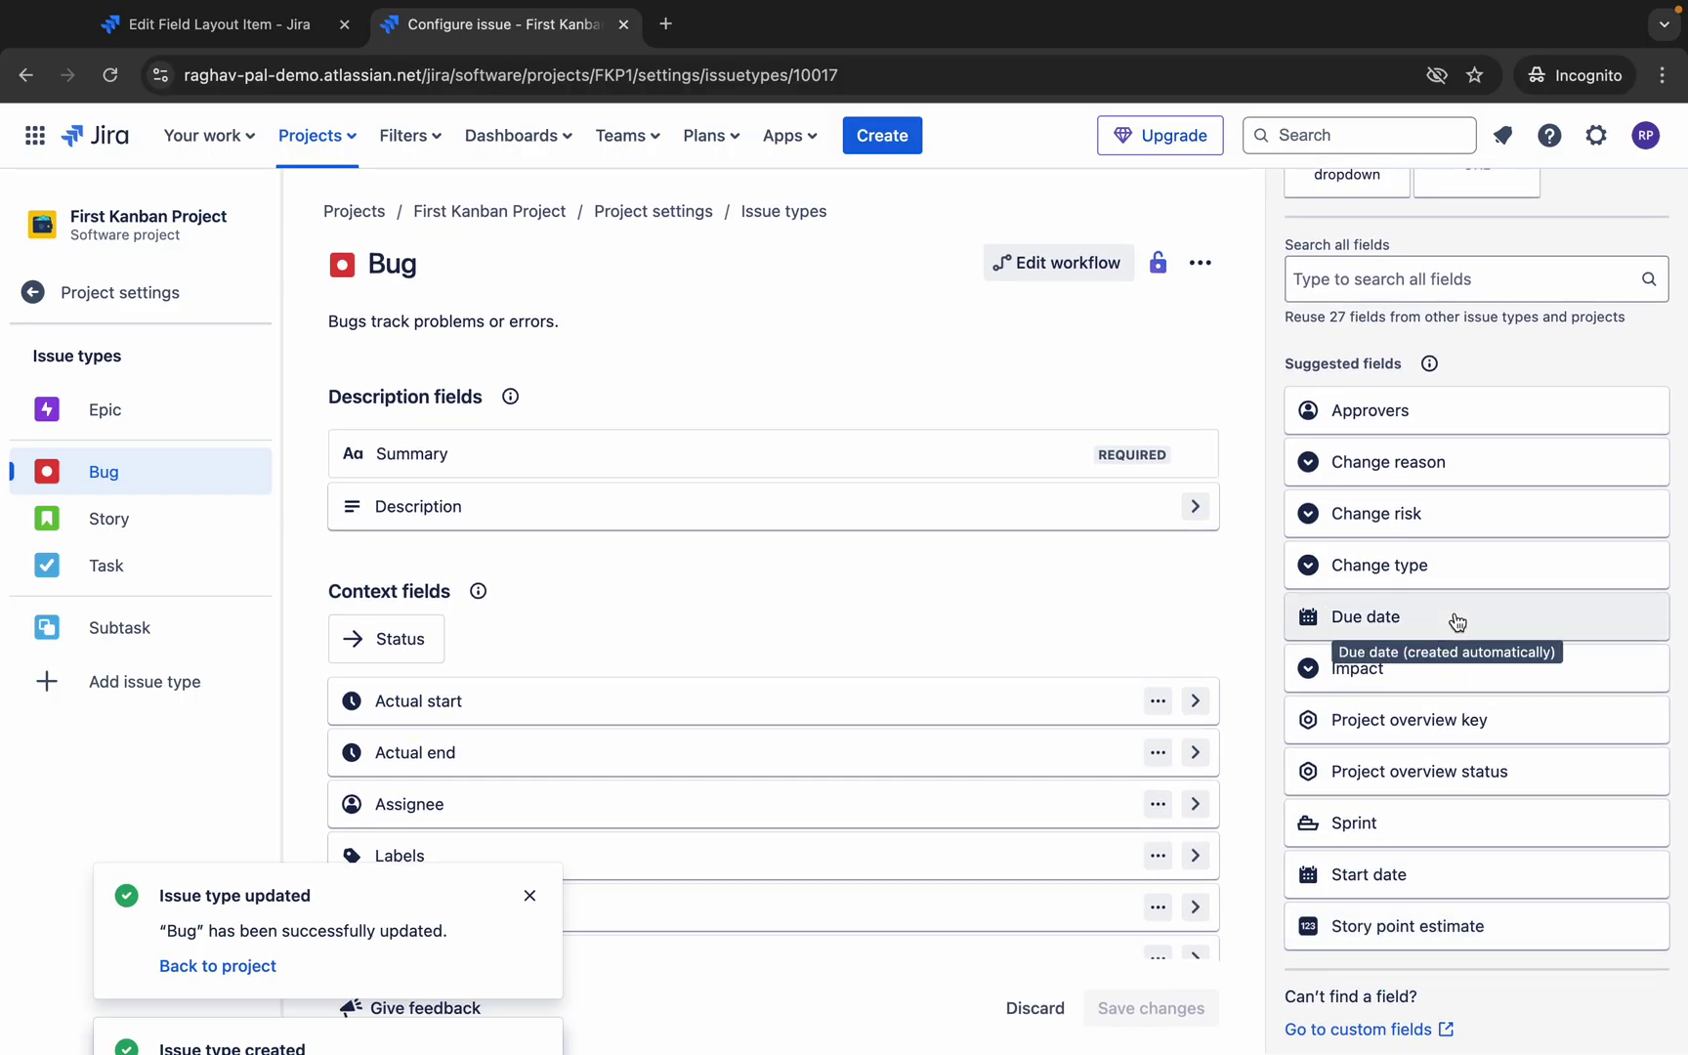
left_click(1457, 621)
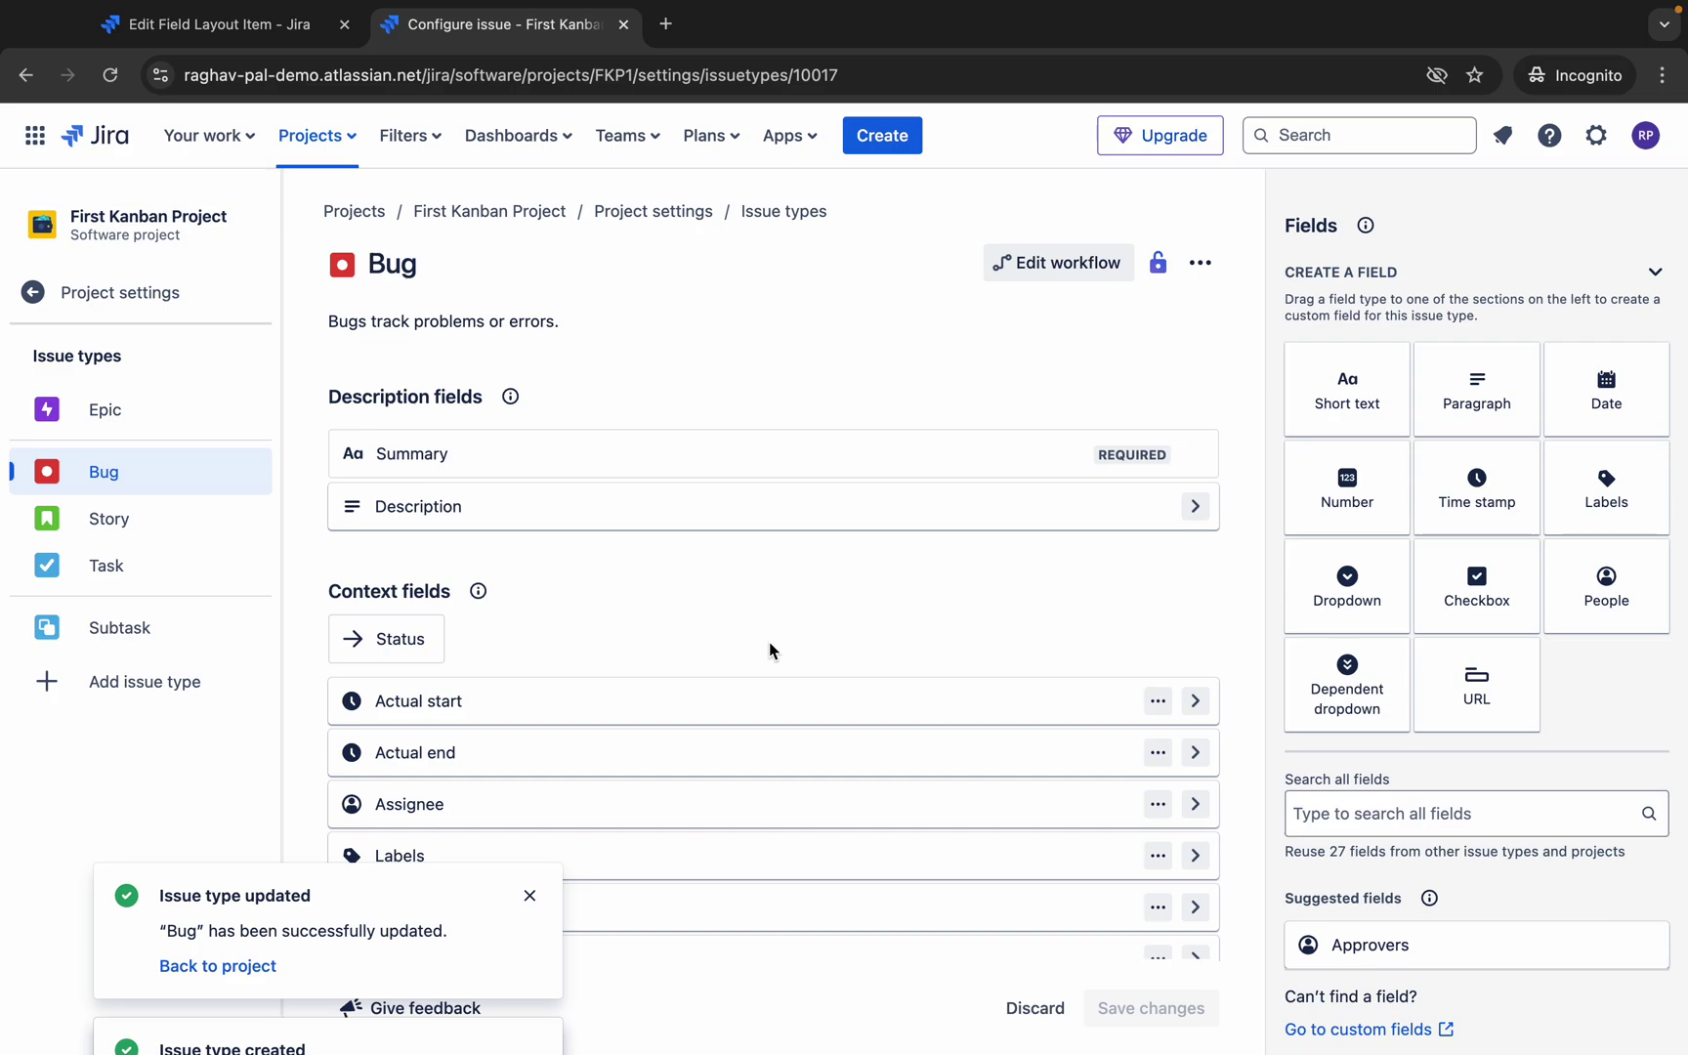
left_click_drag(886, 398, 908, 240)
left_click(1093, 272)
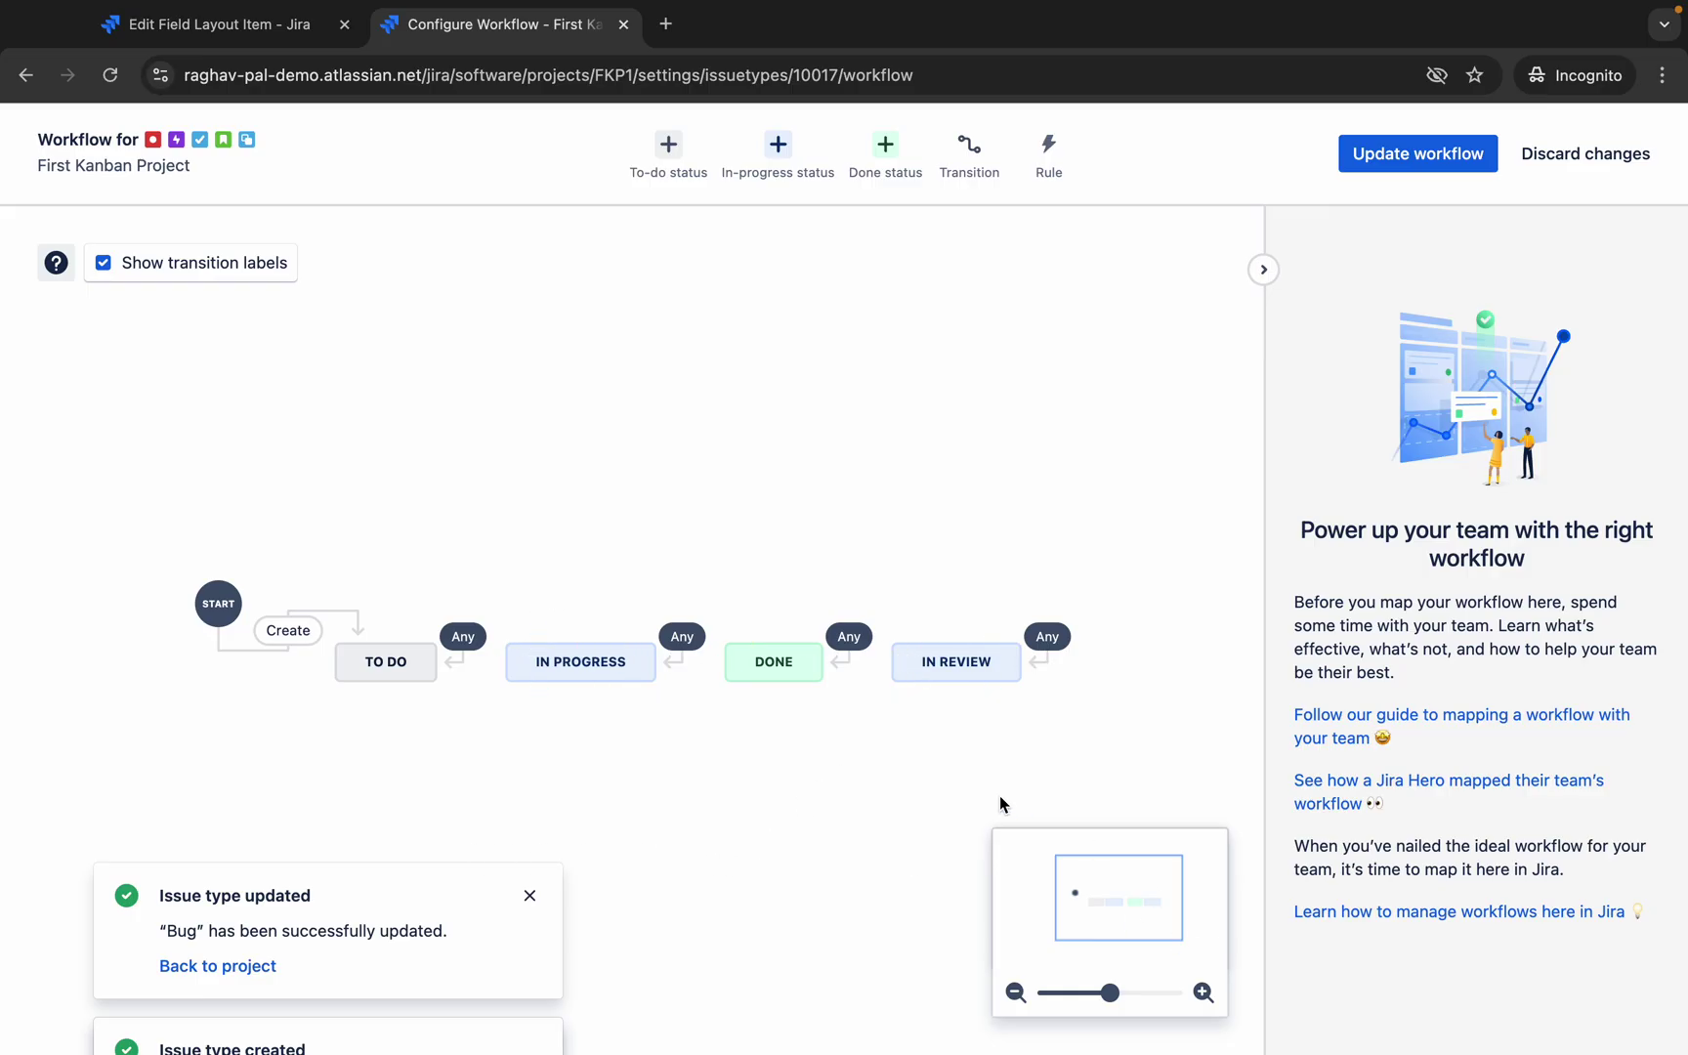
Create a new done status named Completed and add it to the First Kanban Project workflow.
mouse_move(1105, 918)
left_mouse_down()
mouse_move(1090, 897)
mouse_move(1128, 897)
mouse_move(1104, 895)
mouse_move(1124, 910)
left_mouse_up()
left_click(1203, 992)
left_click(1086, 891)
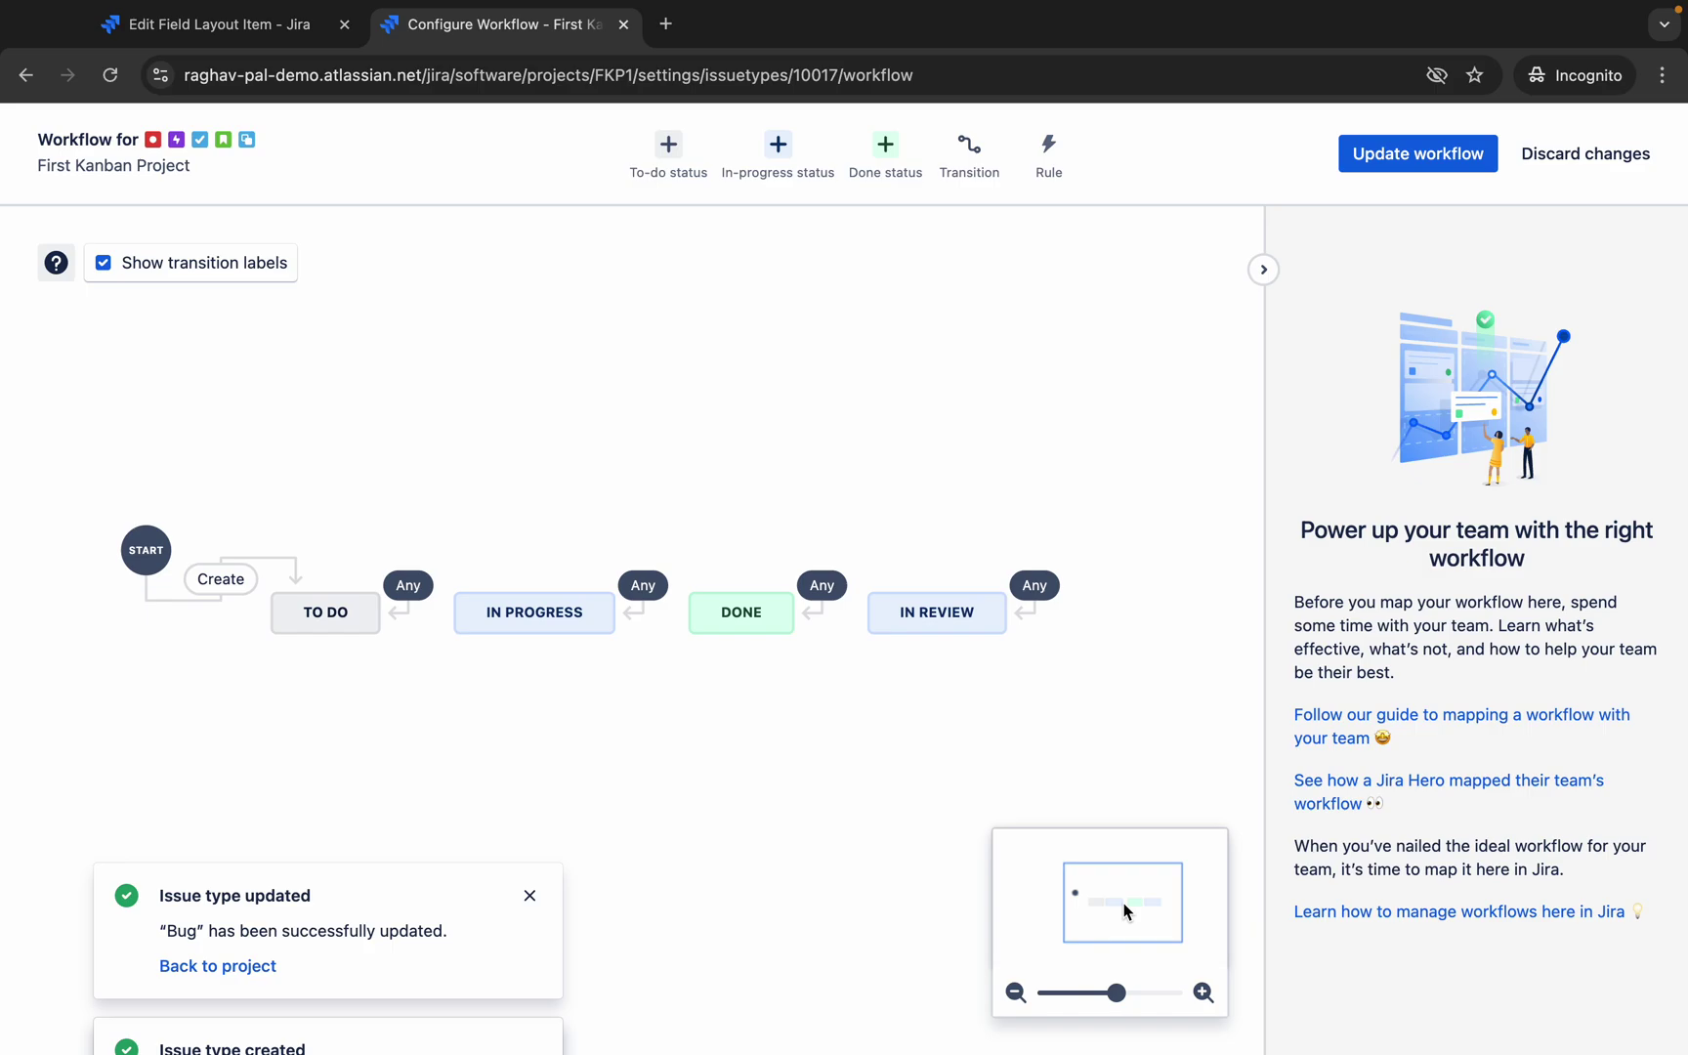
left_click(885, 156)
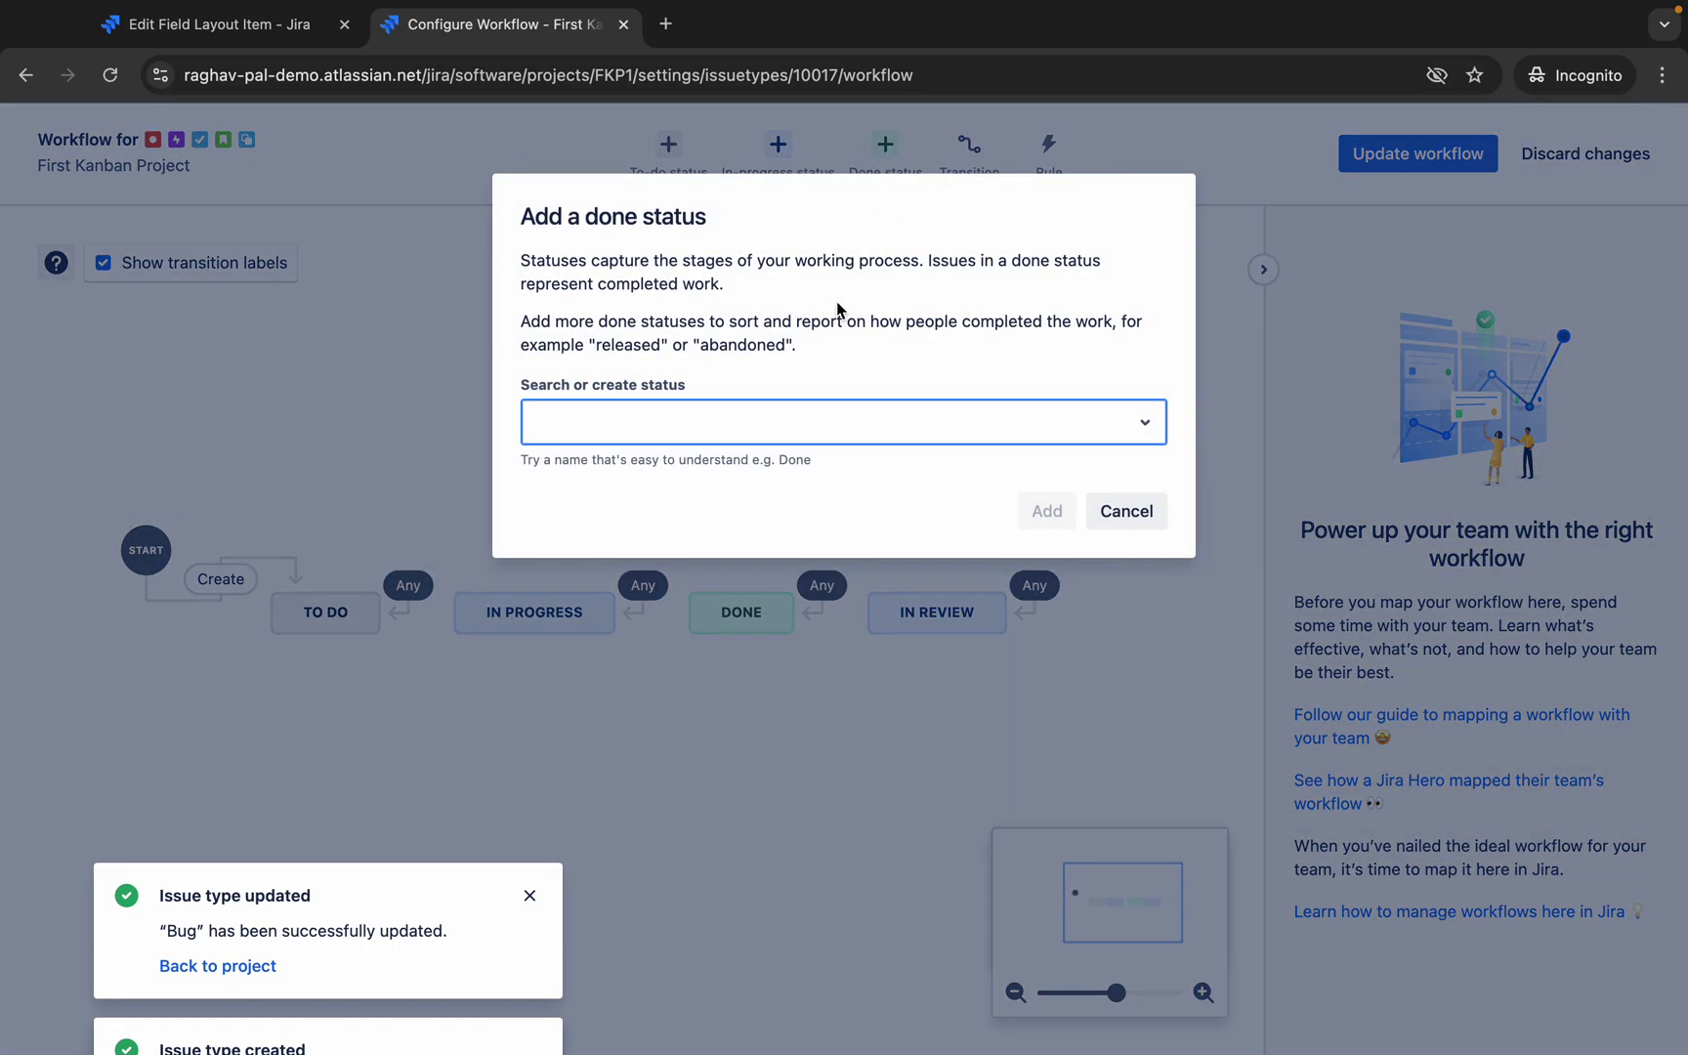
type("Completed")
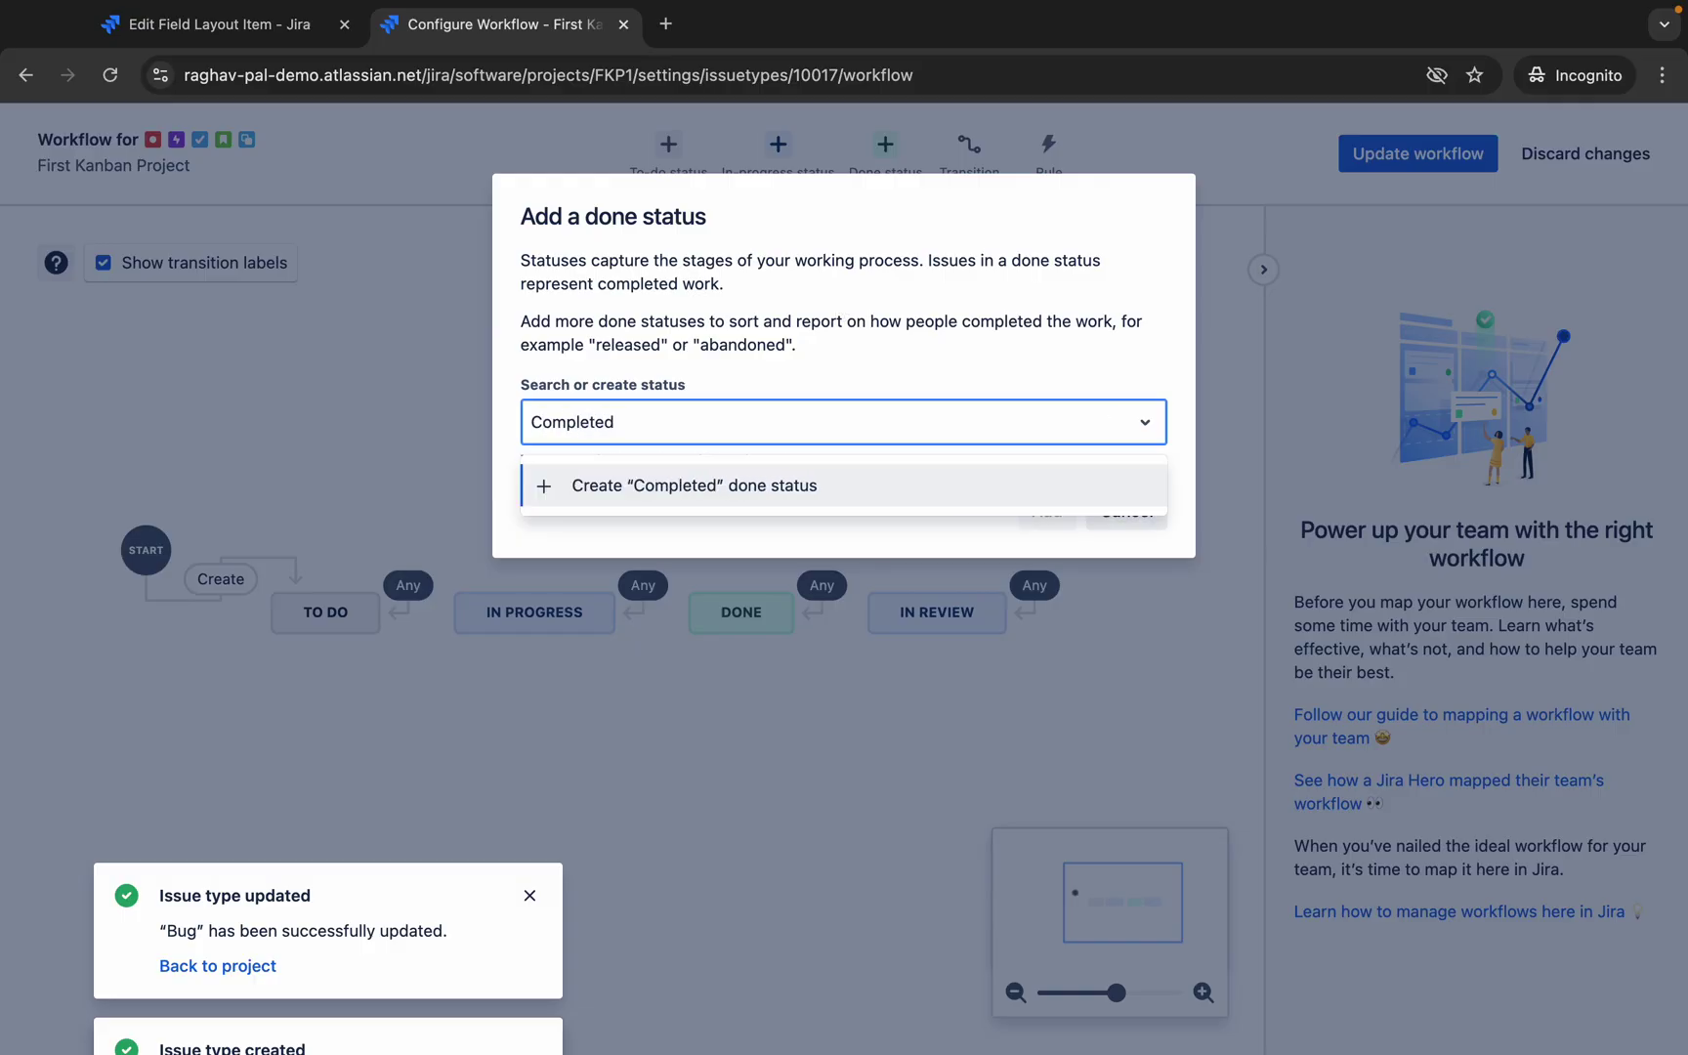
key("Return")
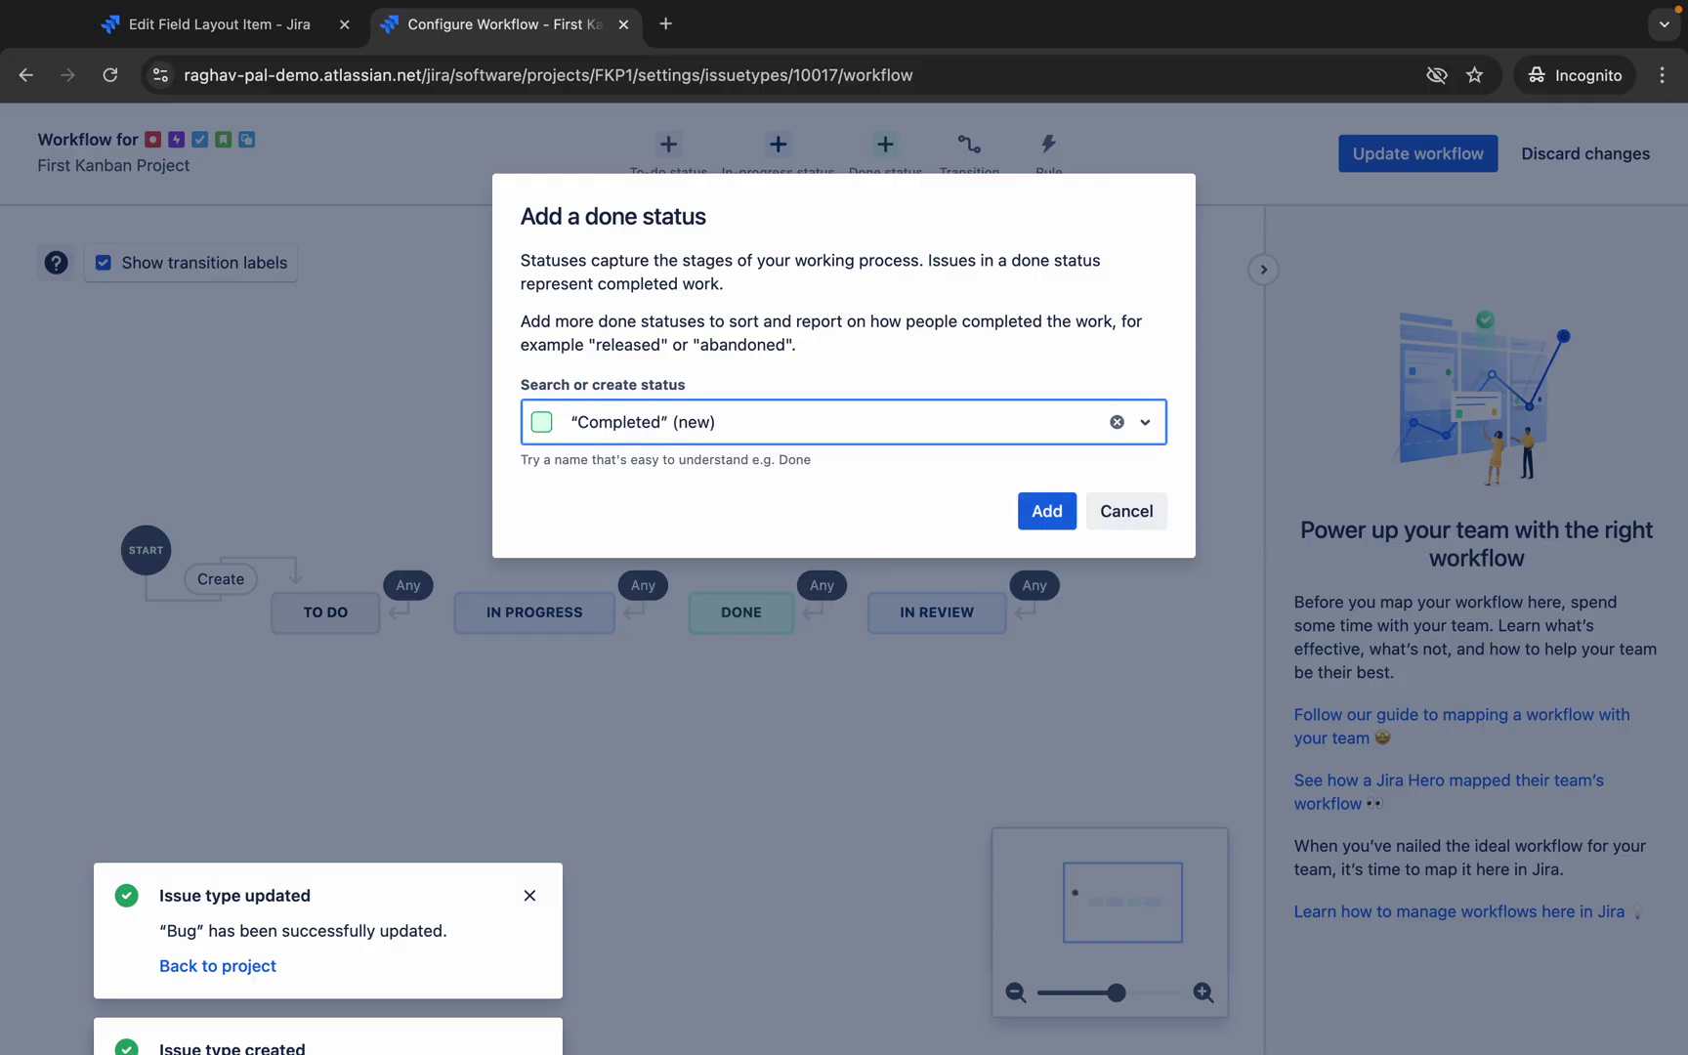
left_click(1046, 511)
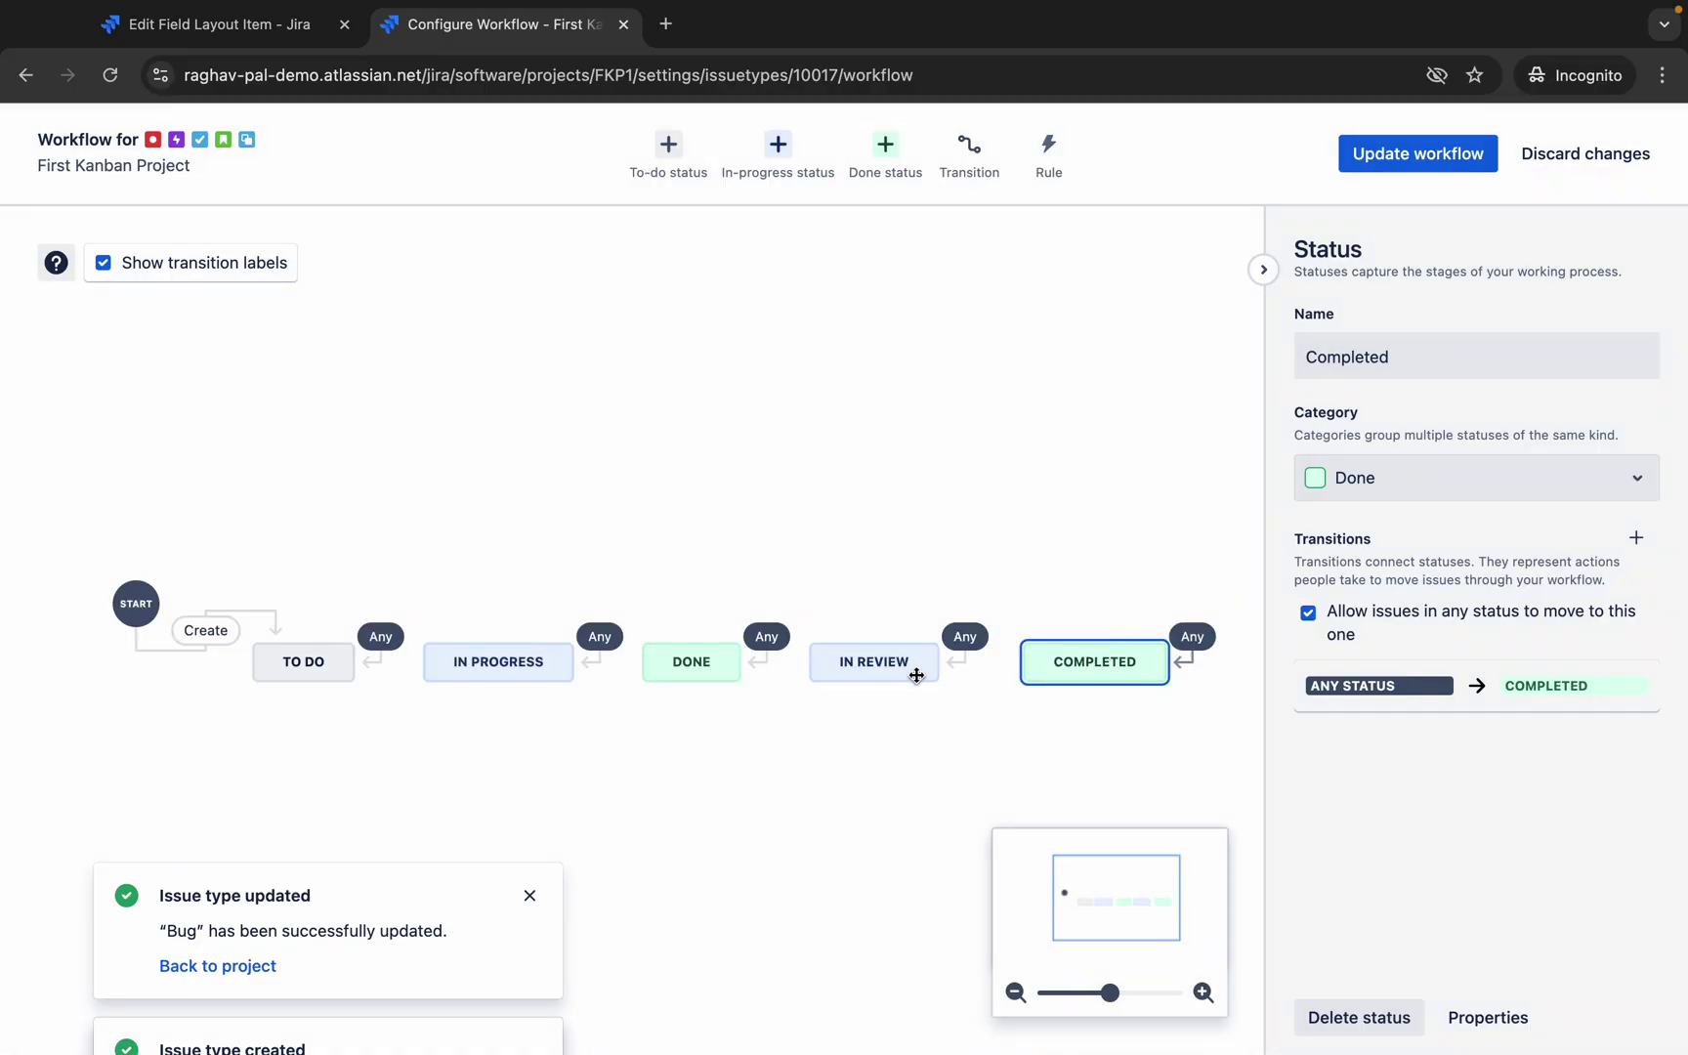
Create a transition named "Sent for review" from the Done status to the In Review status.
mouse_move(831, 643)
mouse_move(693, 682)
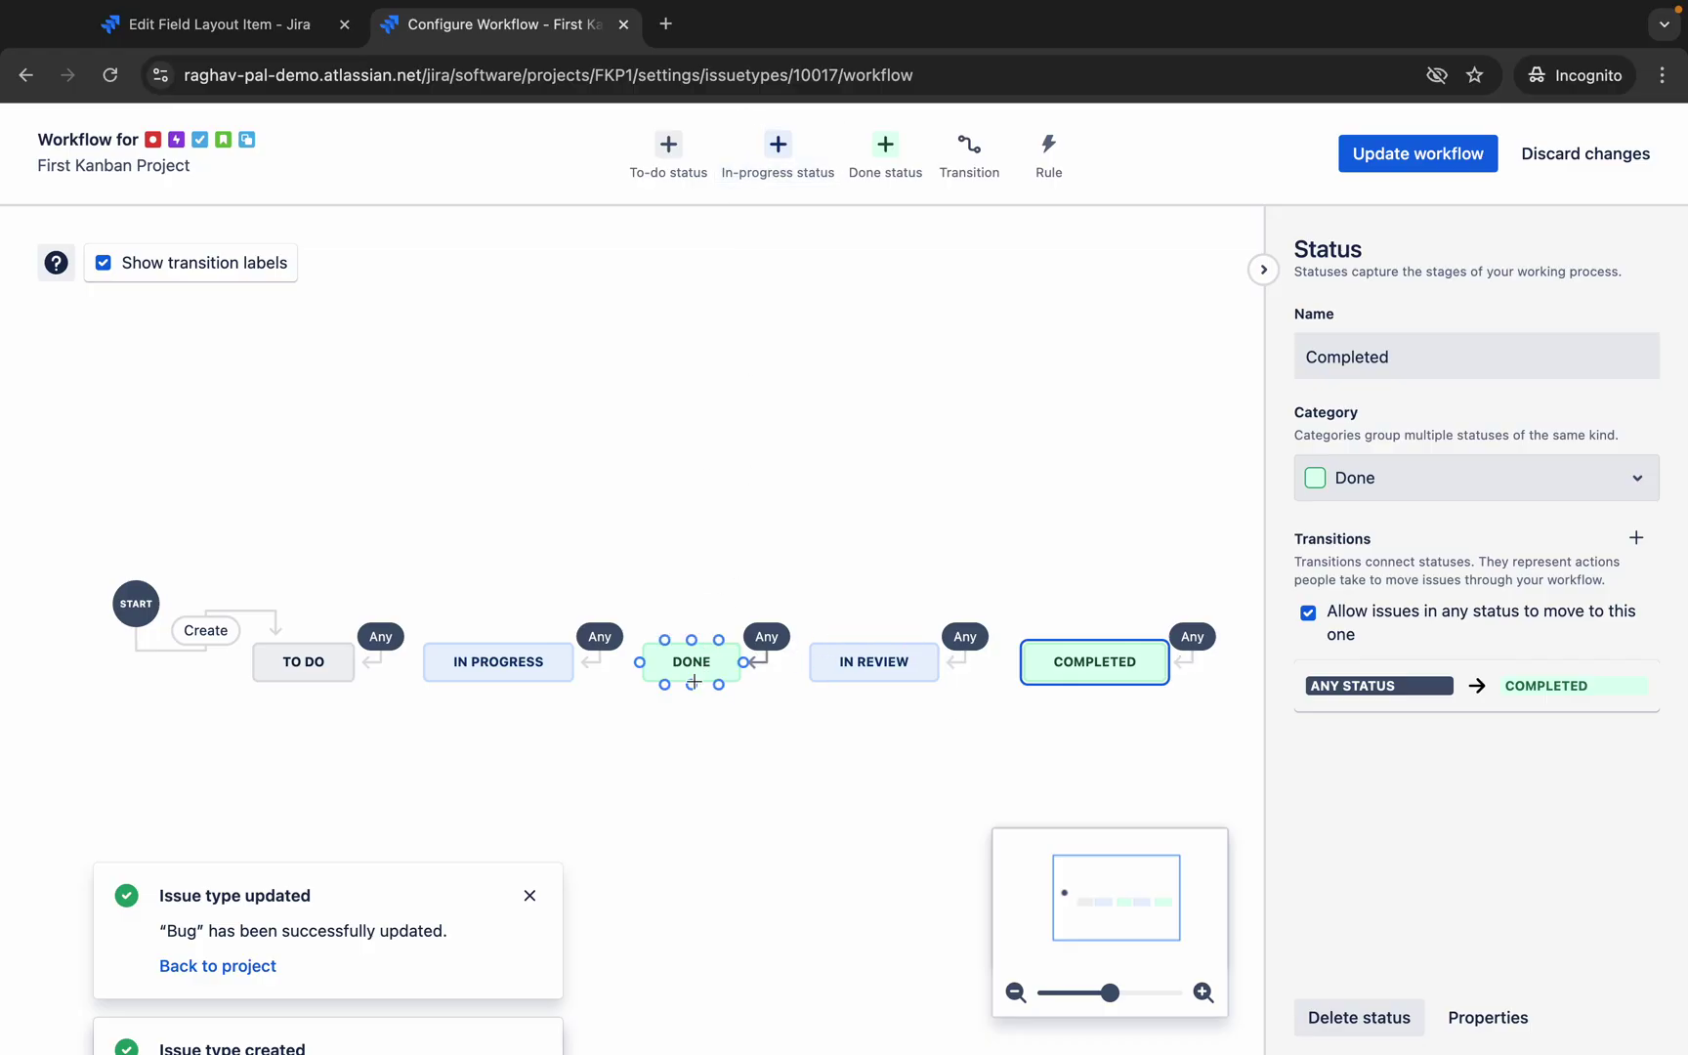
left_click_drag(691, 639, 876, 640)
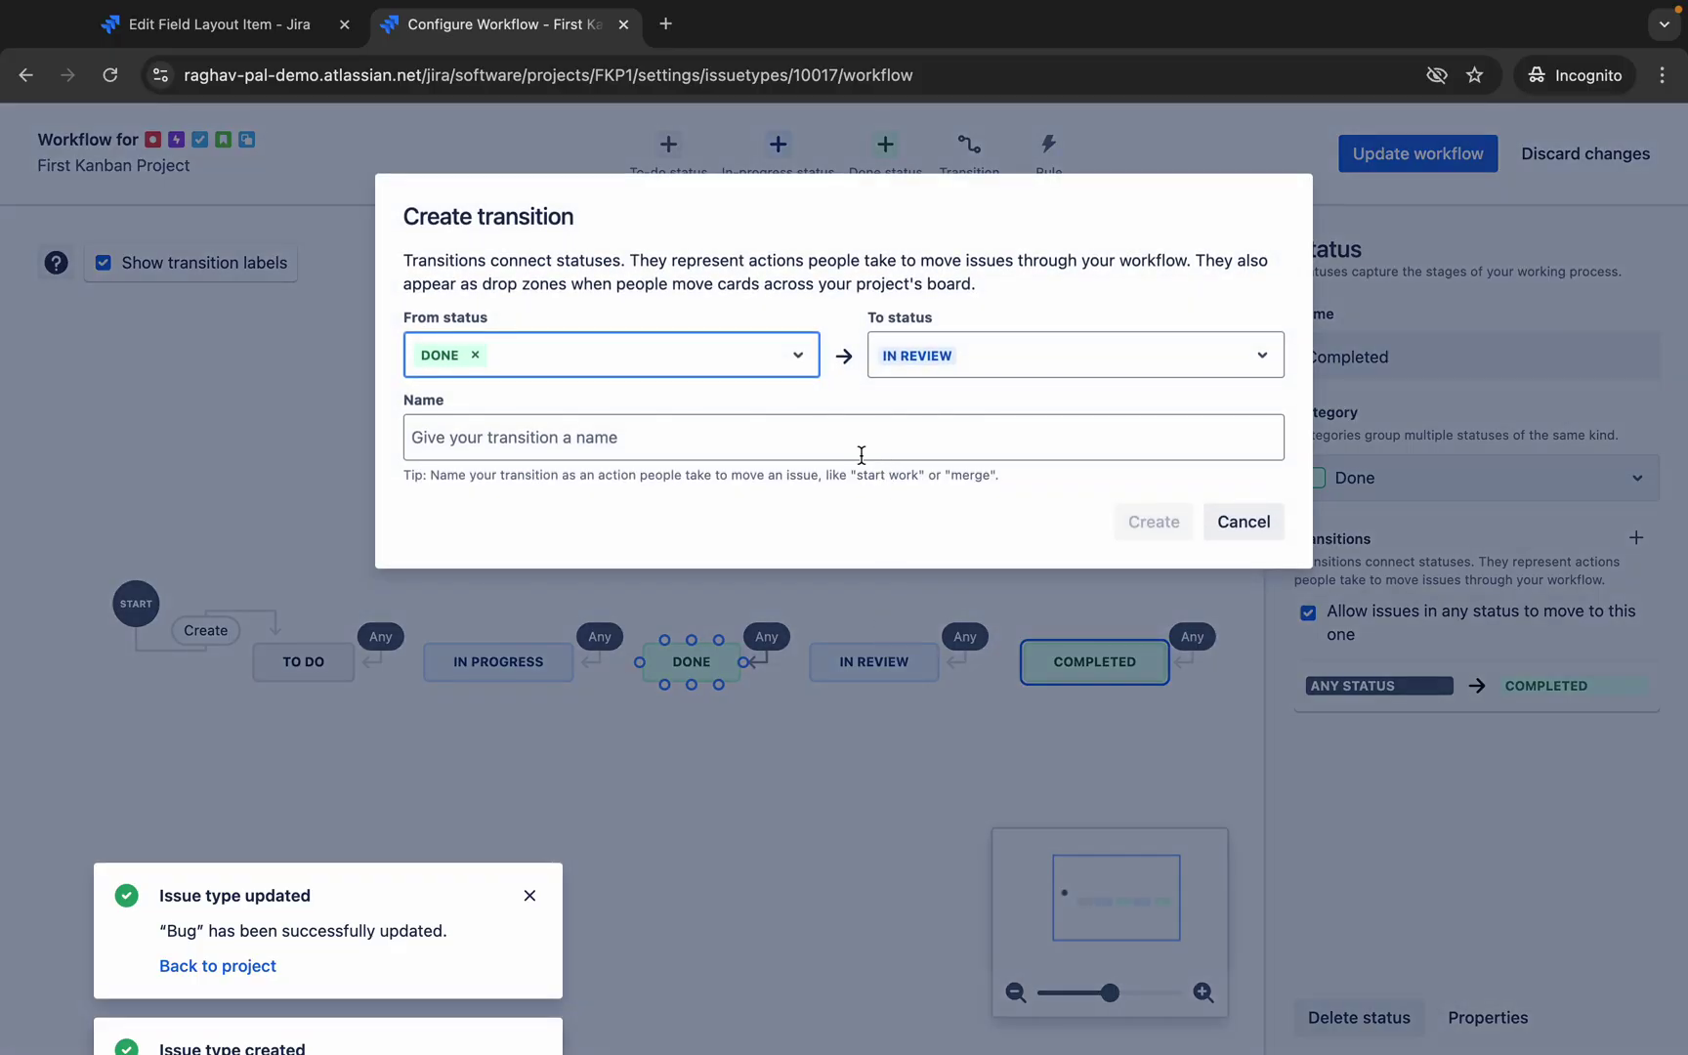
left_click(583, 436)
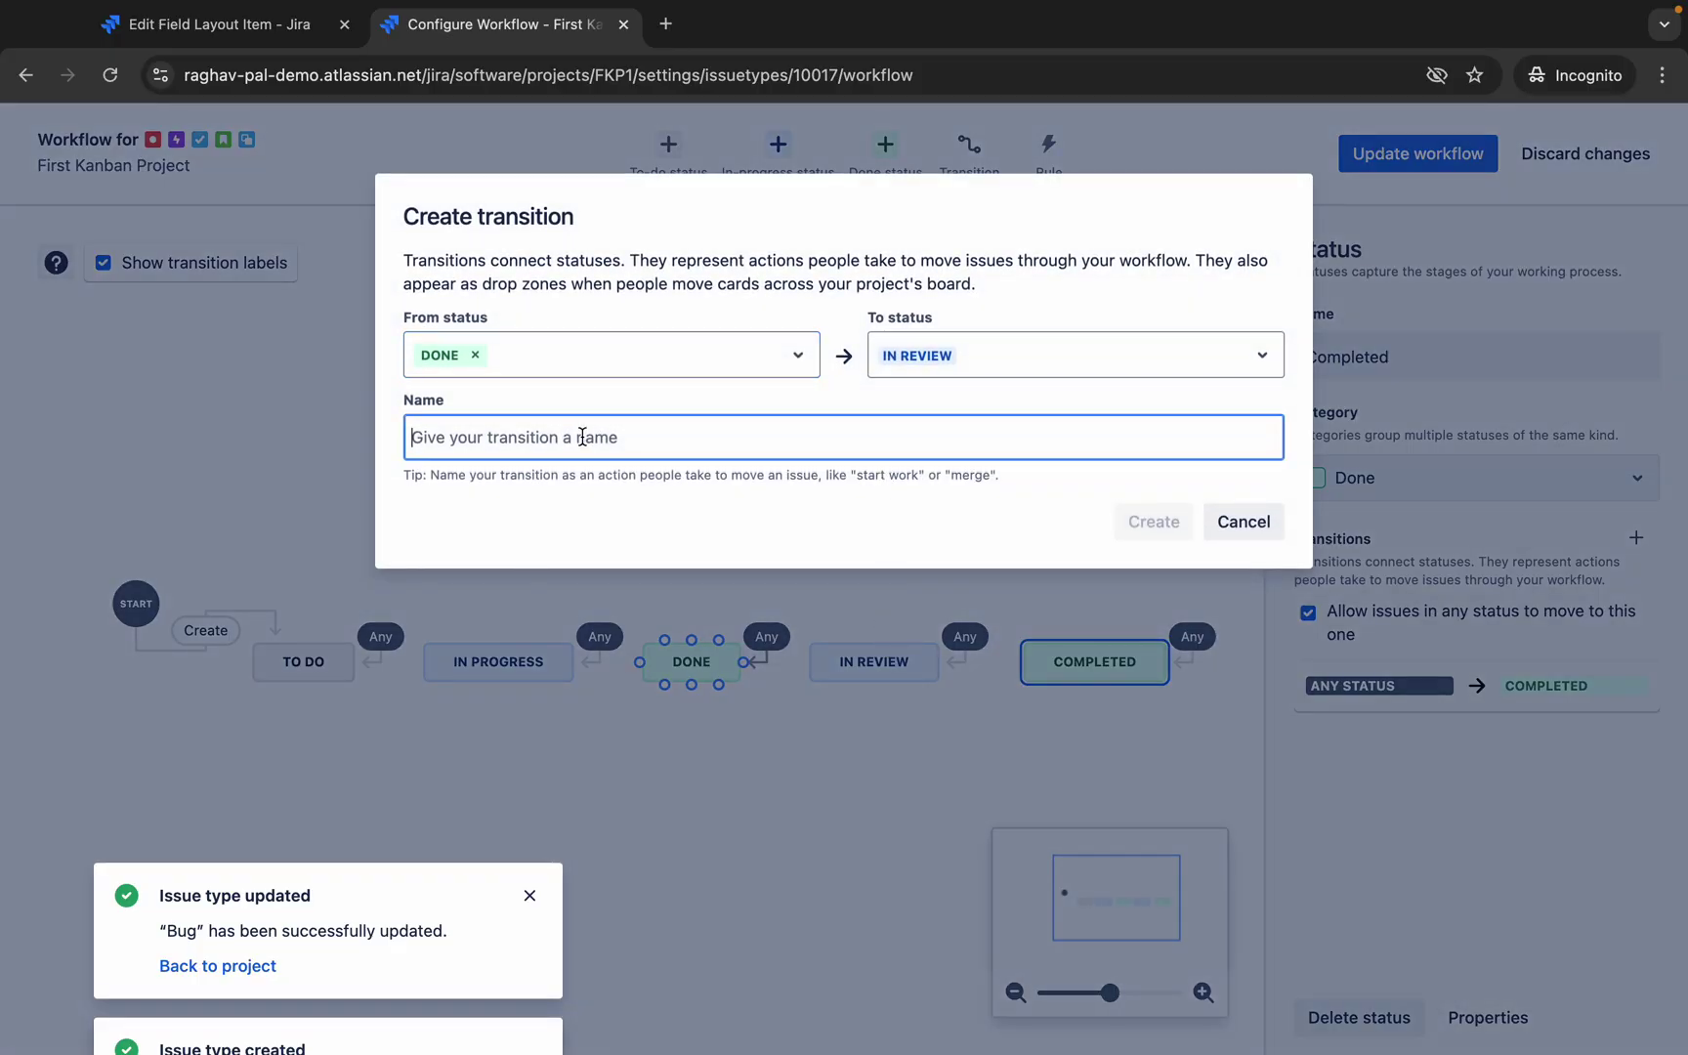
type("Sent")
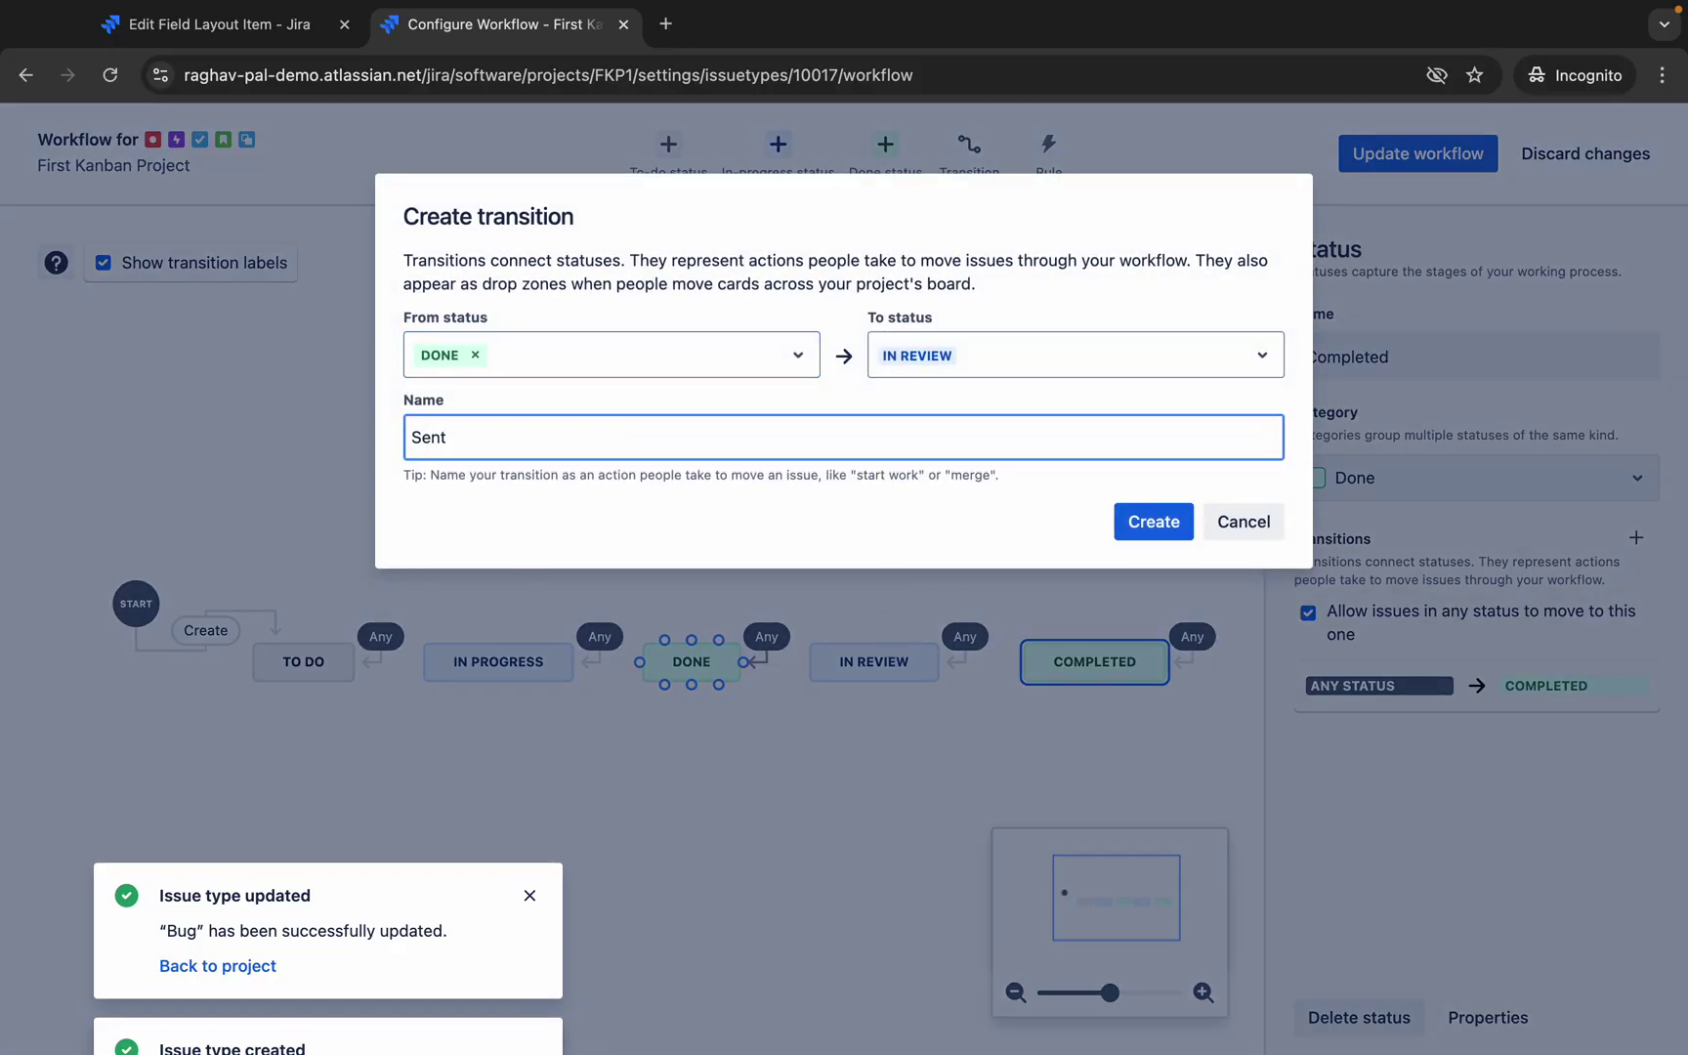
key("BackSpace")
type("t for review")
left_click(1124, 522)
Create a transition named "Review done" from the In Review status to the Completed status.
left_click_drag(873, 686, 1086, 725)
left_click_drag(1097, 704, 1096, 697)
left_click(508, 439)
type("Re")
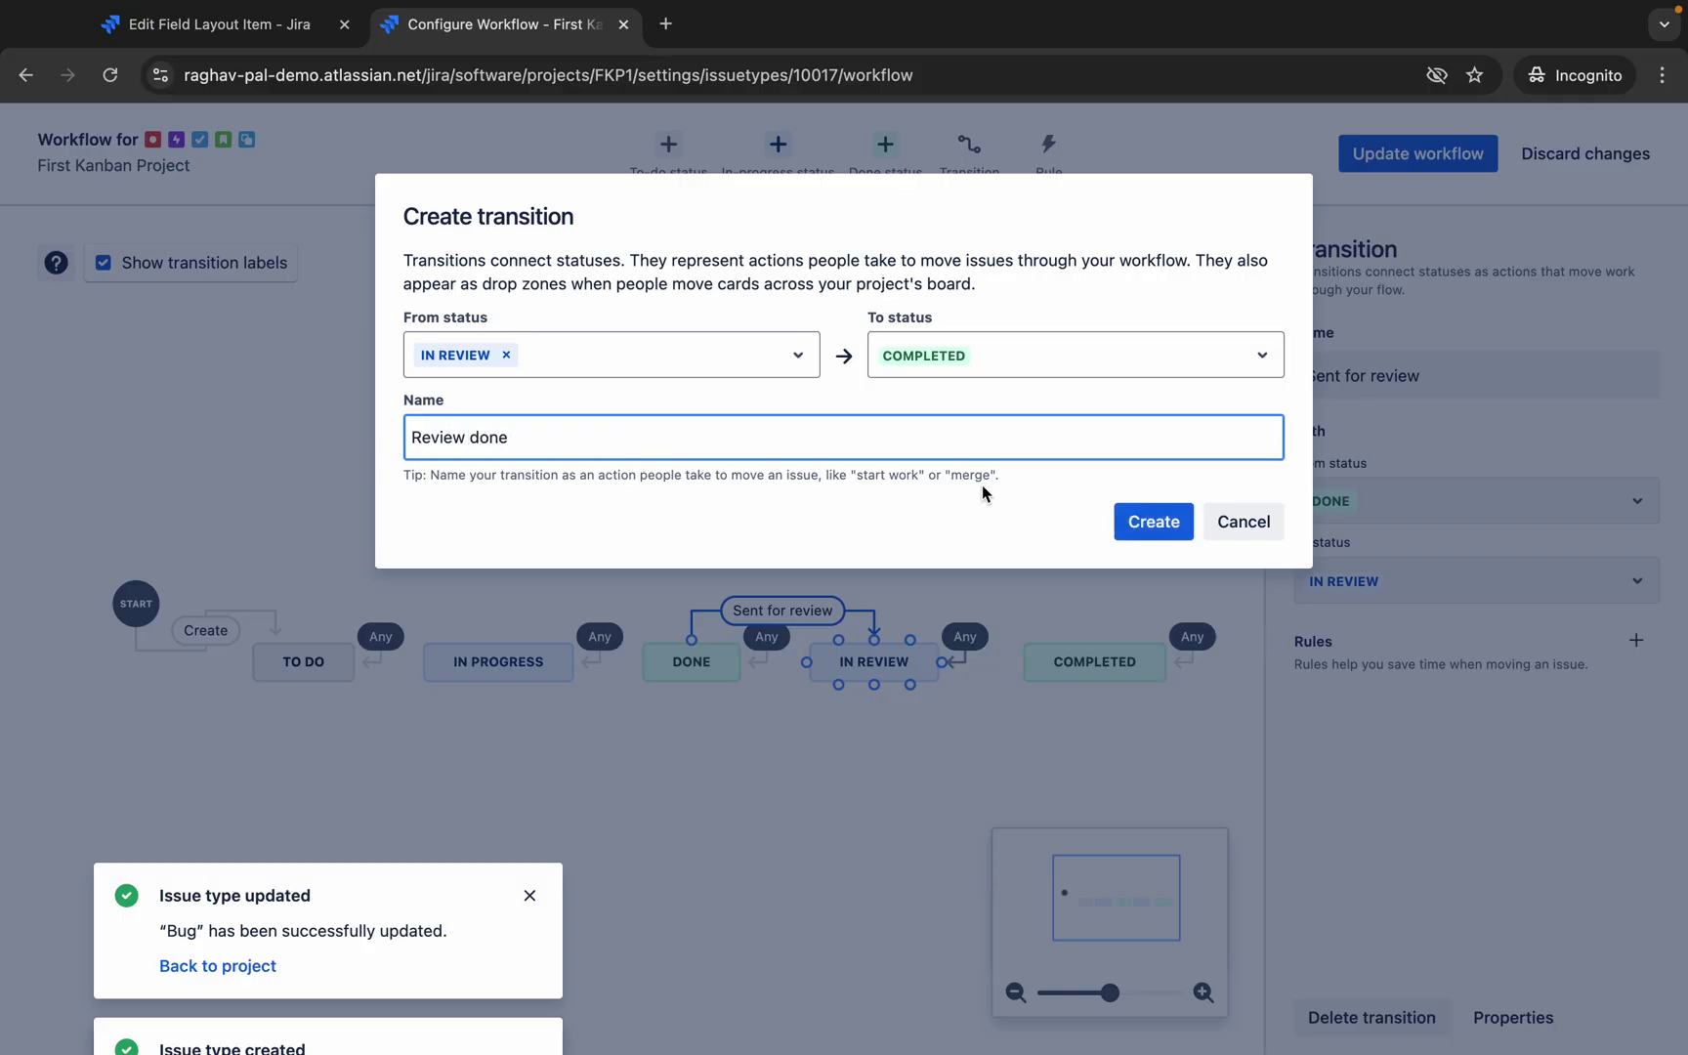
left_click(1172, 525)
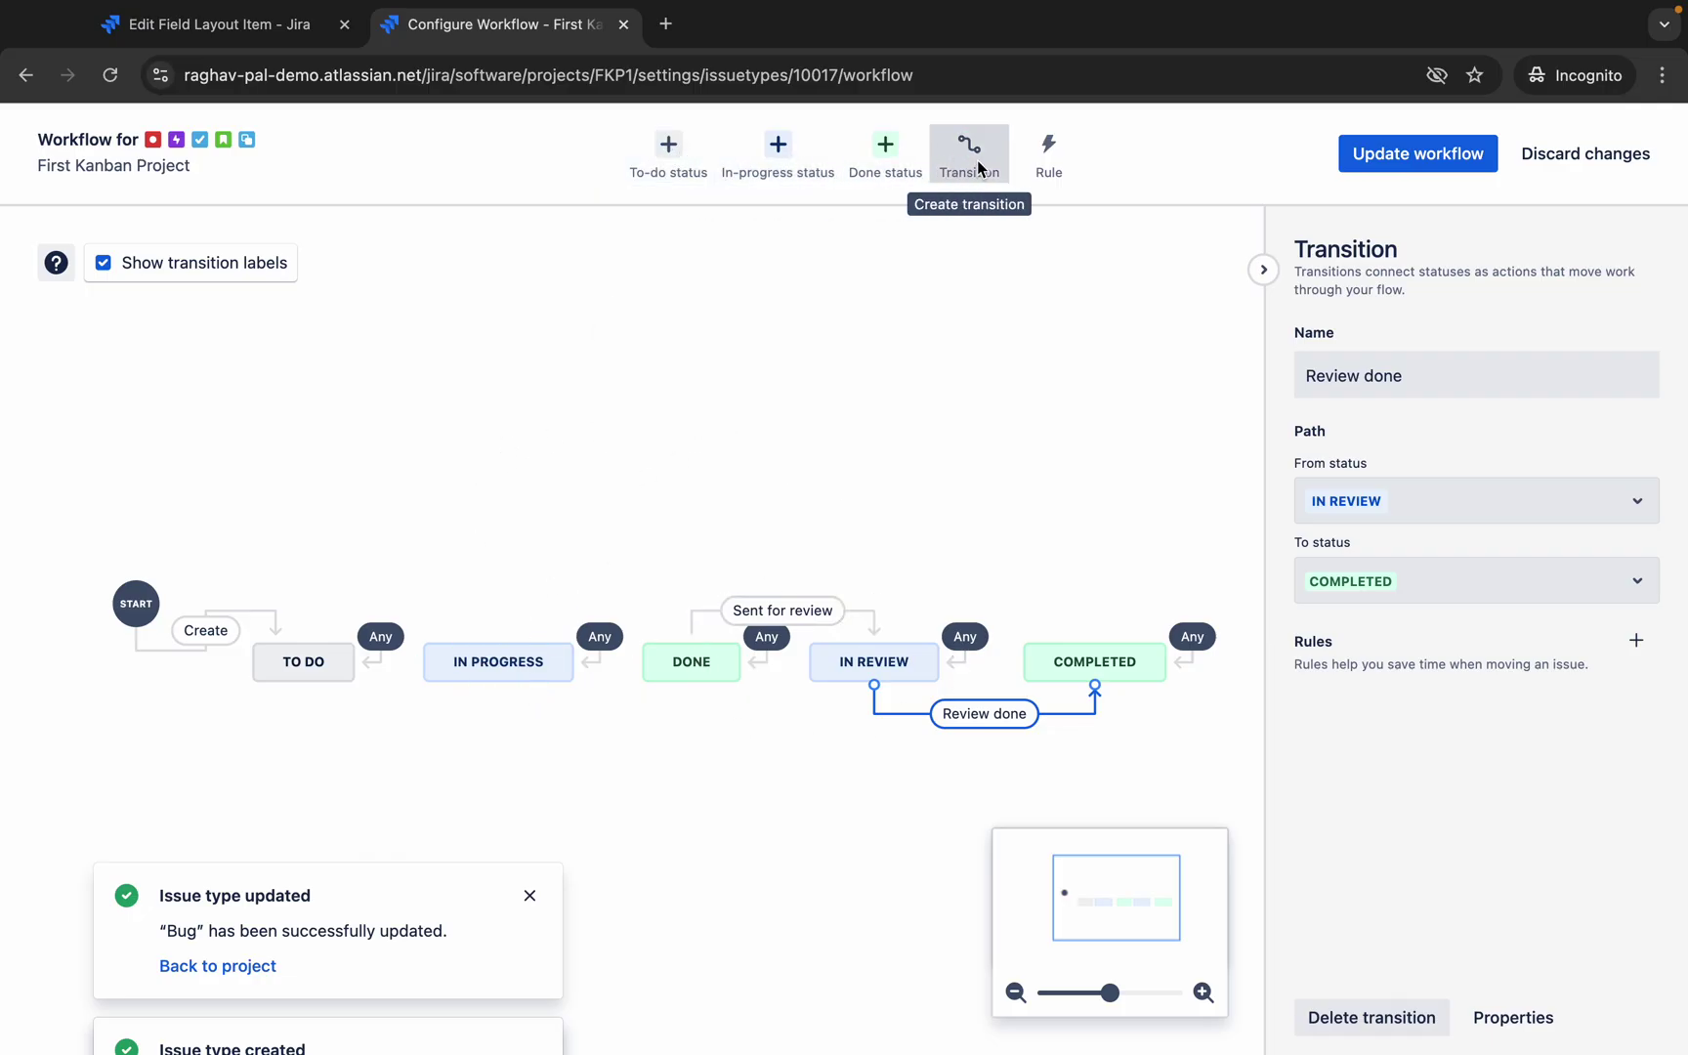
Check the Completed, In Review and Done statuses, and save the updated workflow for Task, Epic, Subtask, Story and Bug.
left_click(1069, 666)
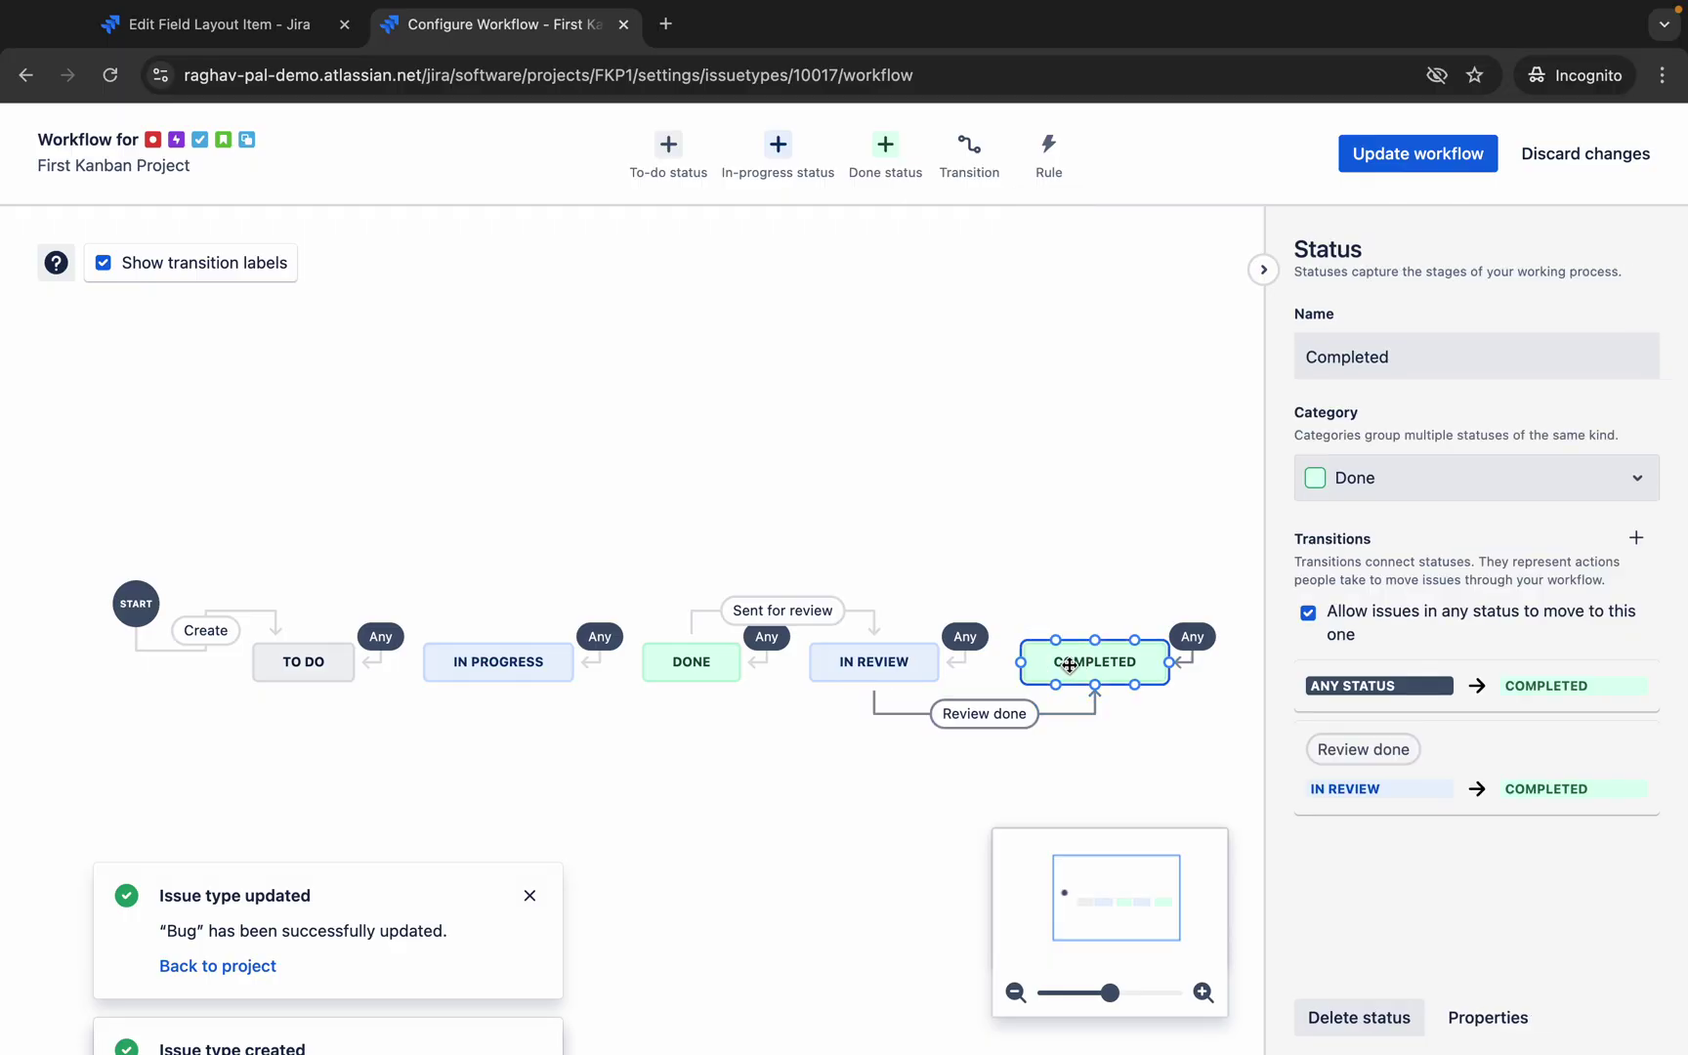
left_click(887, 662)
left_click(691, 667)
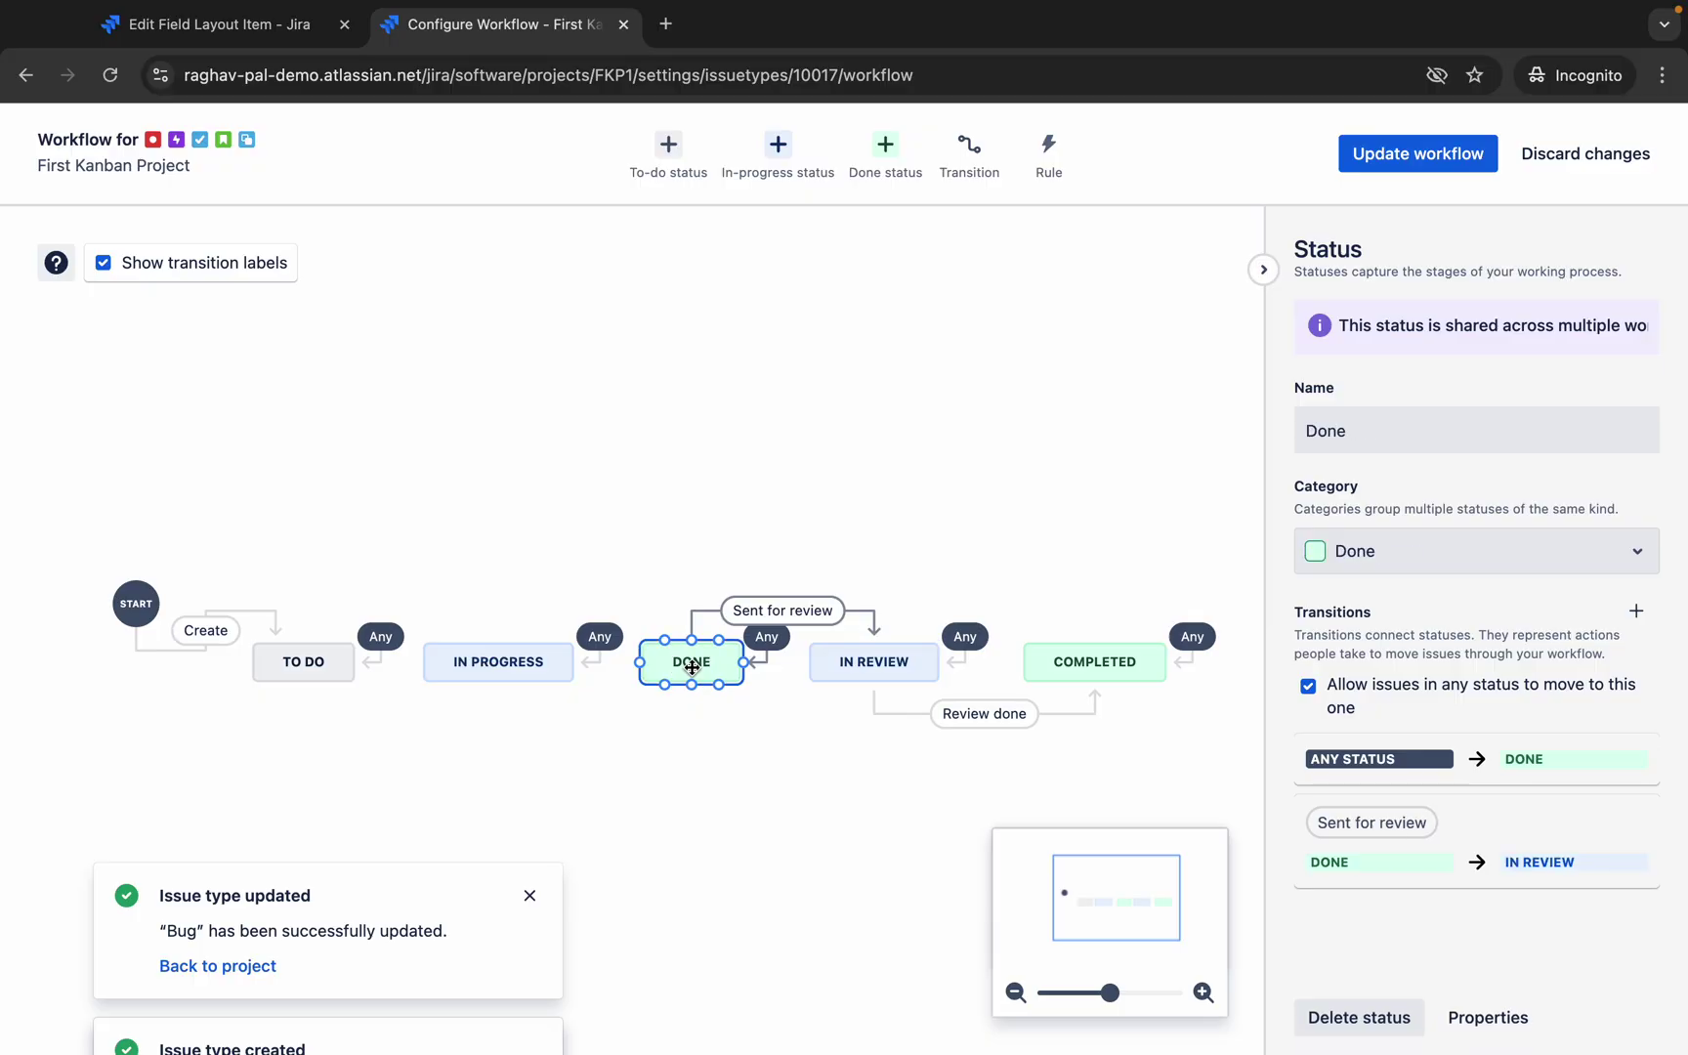
left_click(1368, 153)
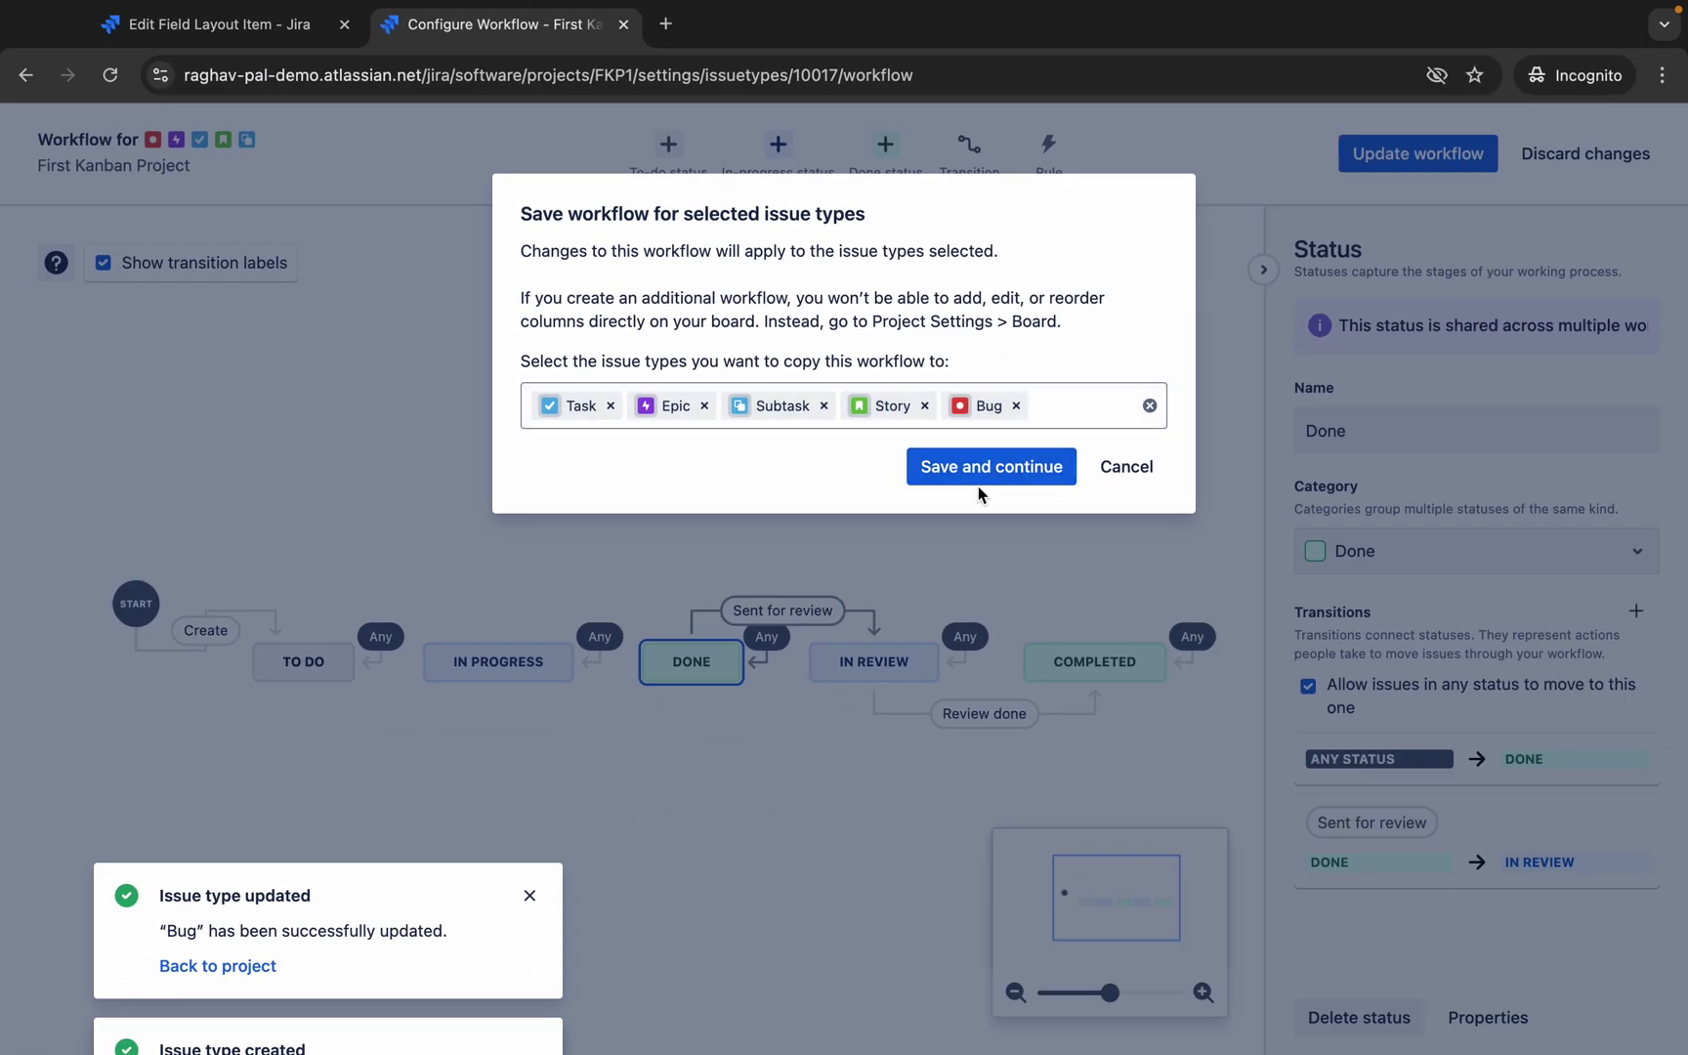
left_click(976, 465)
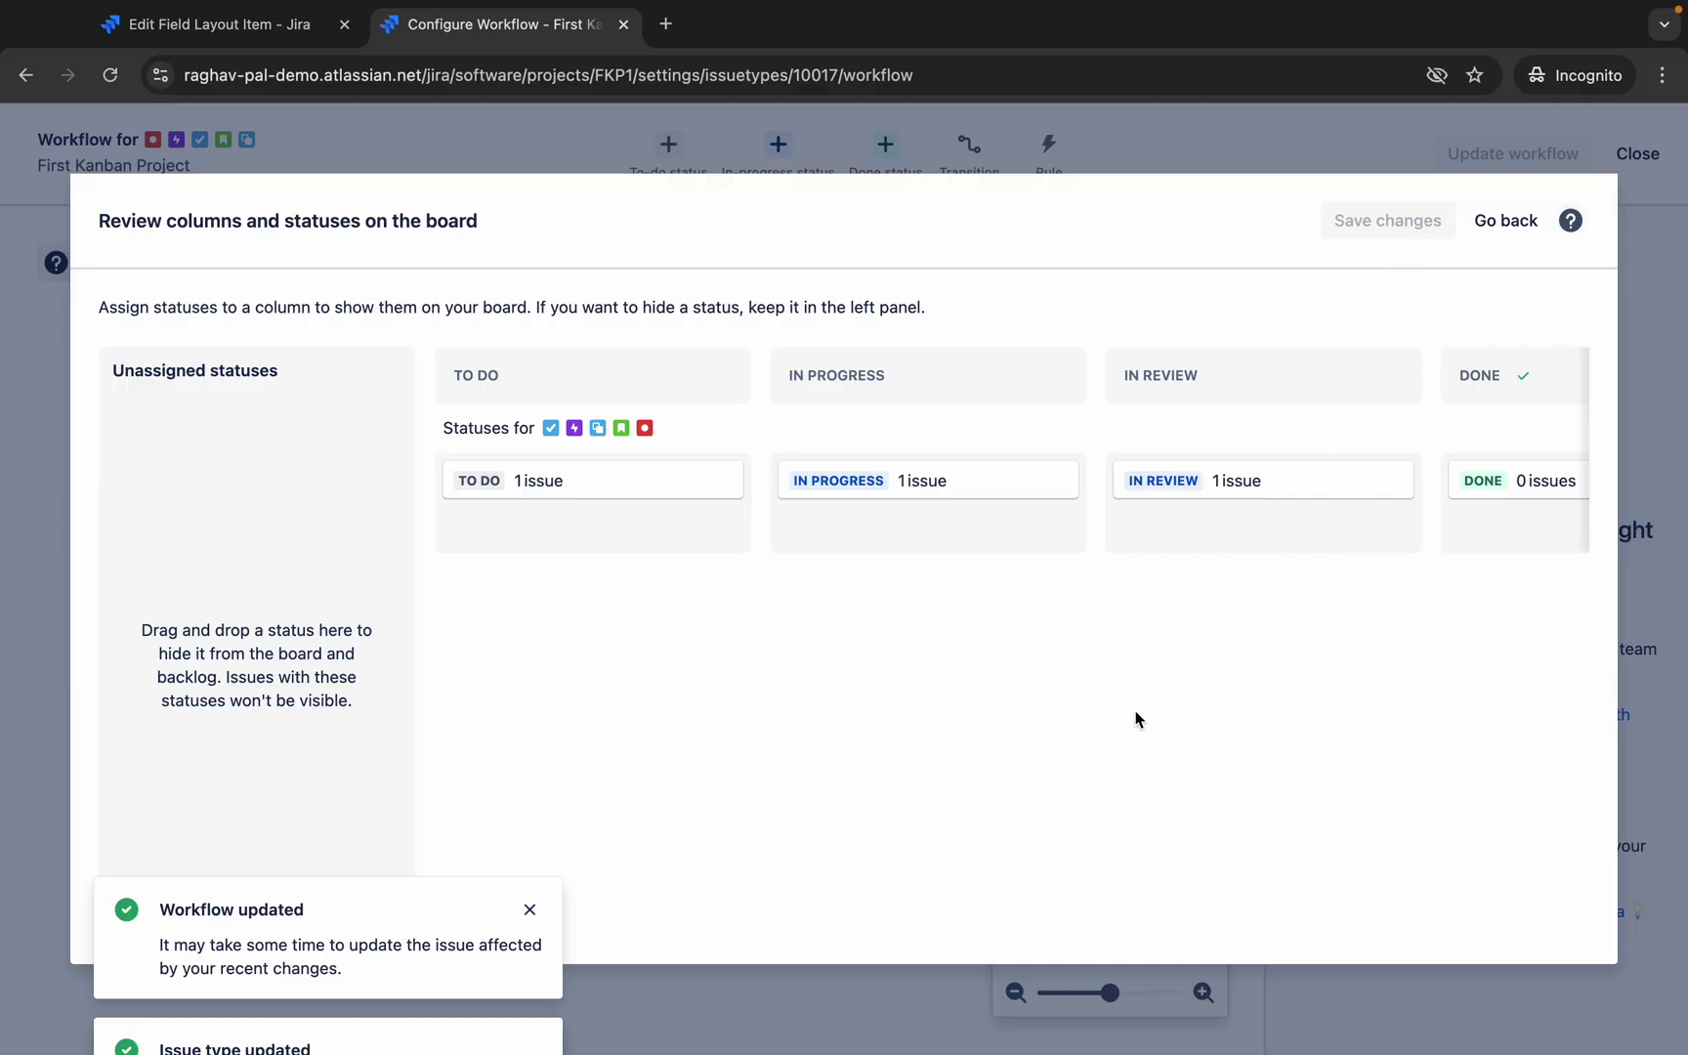
Leave the review of board columns and statuses without changing it, and close the workflow editor.
left_click(529, 910)
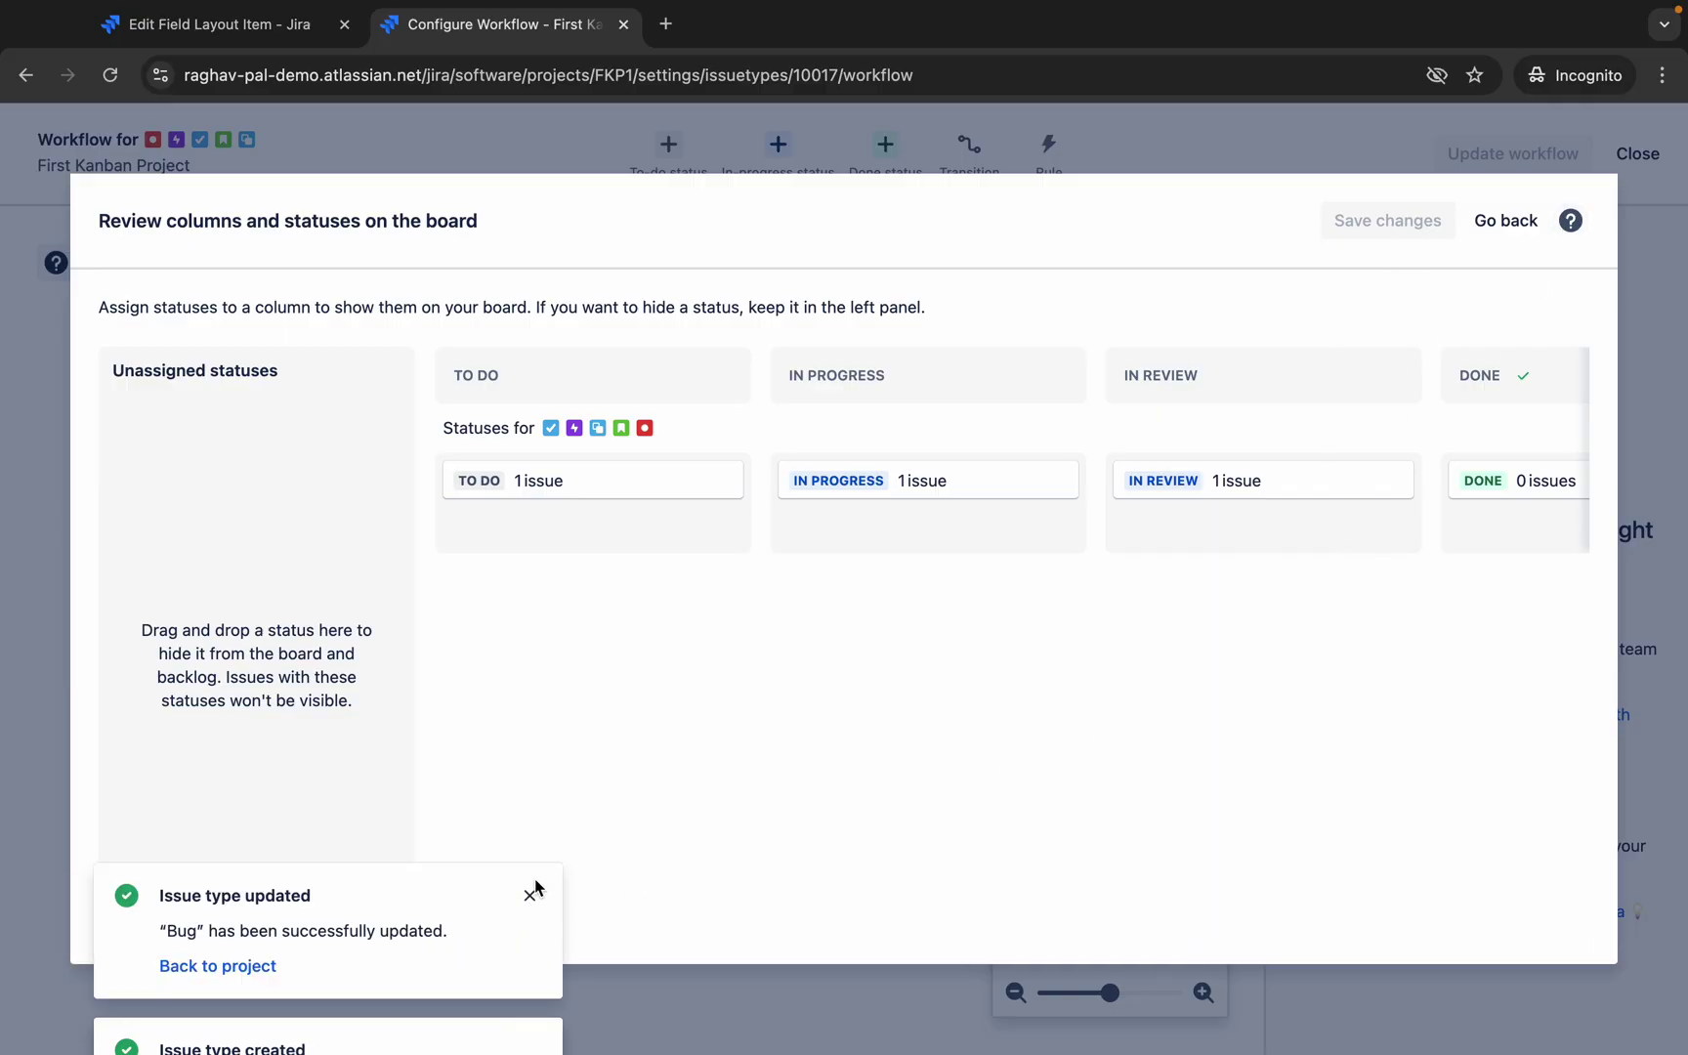
left_click(530, 897)
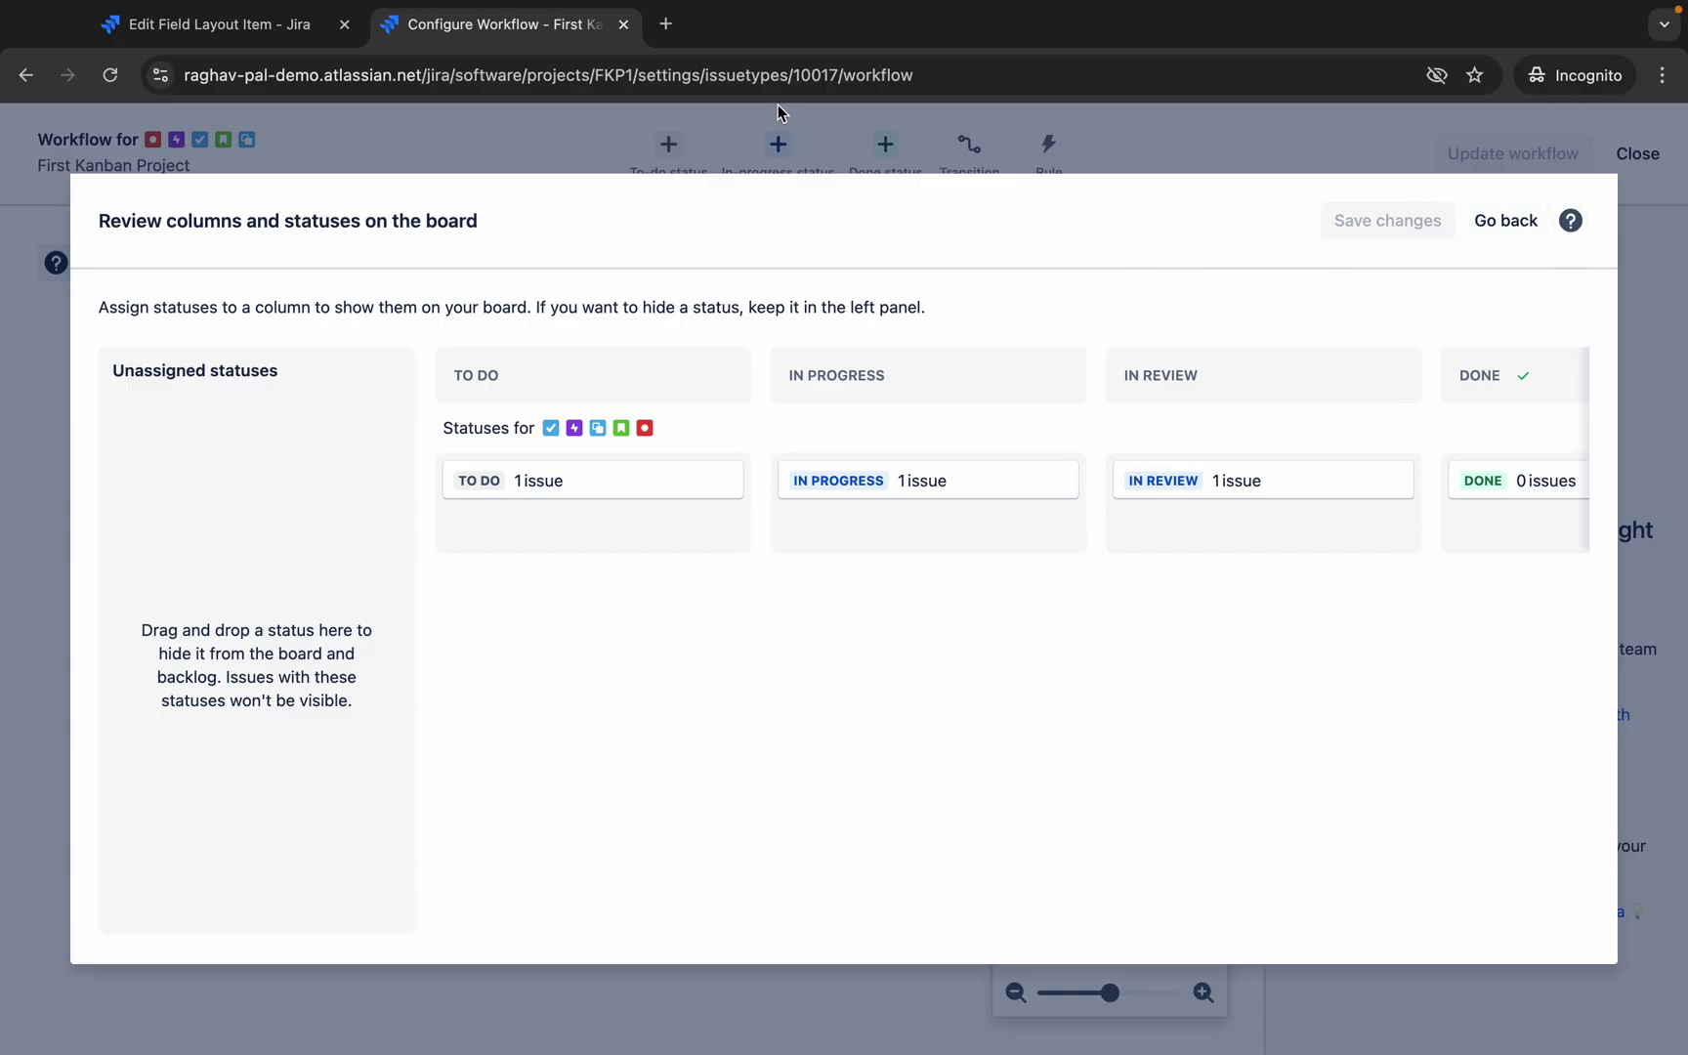
left_click(1505, 223)
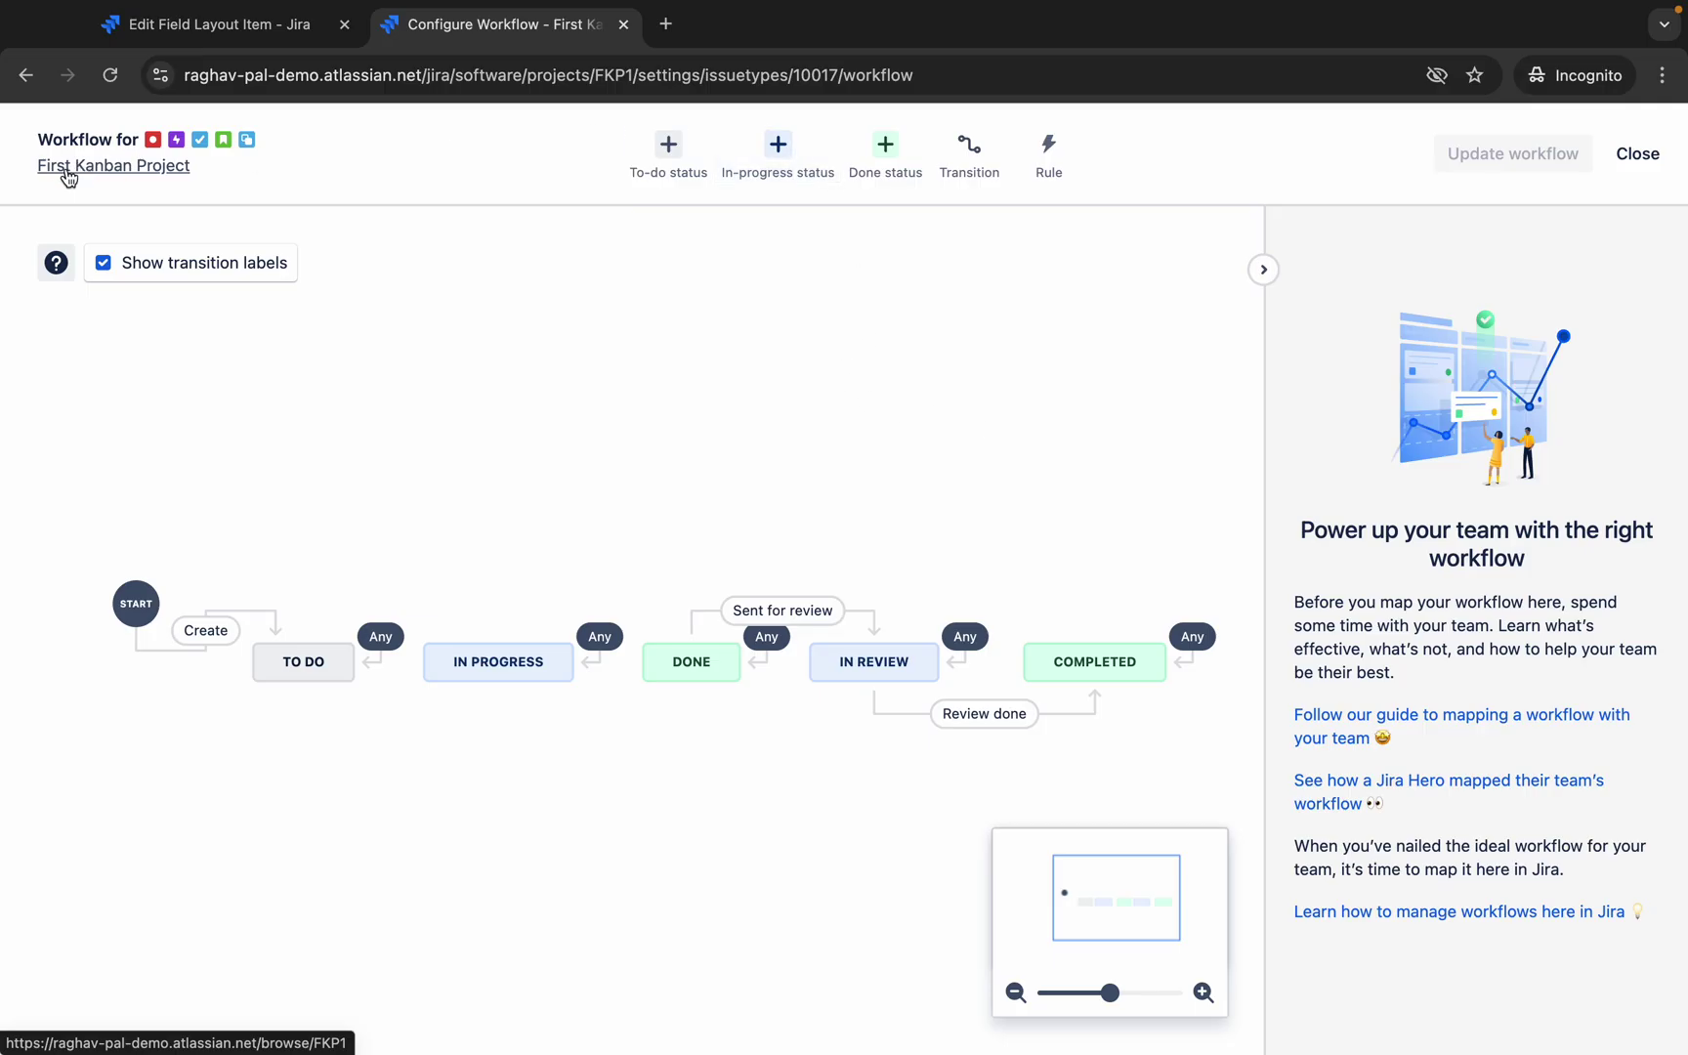
left_click(1645, 152)
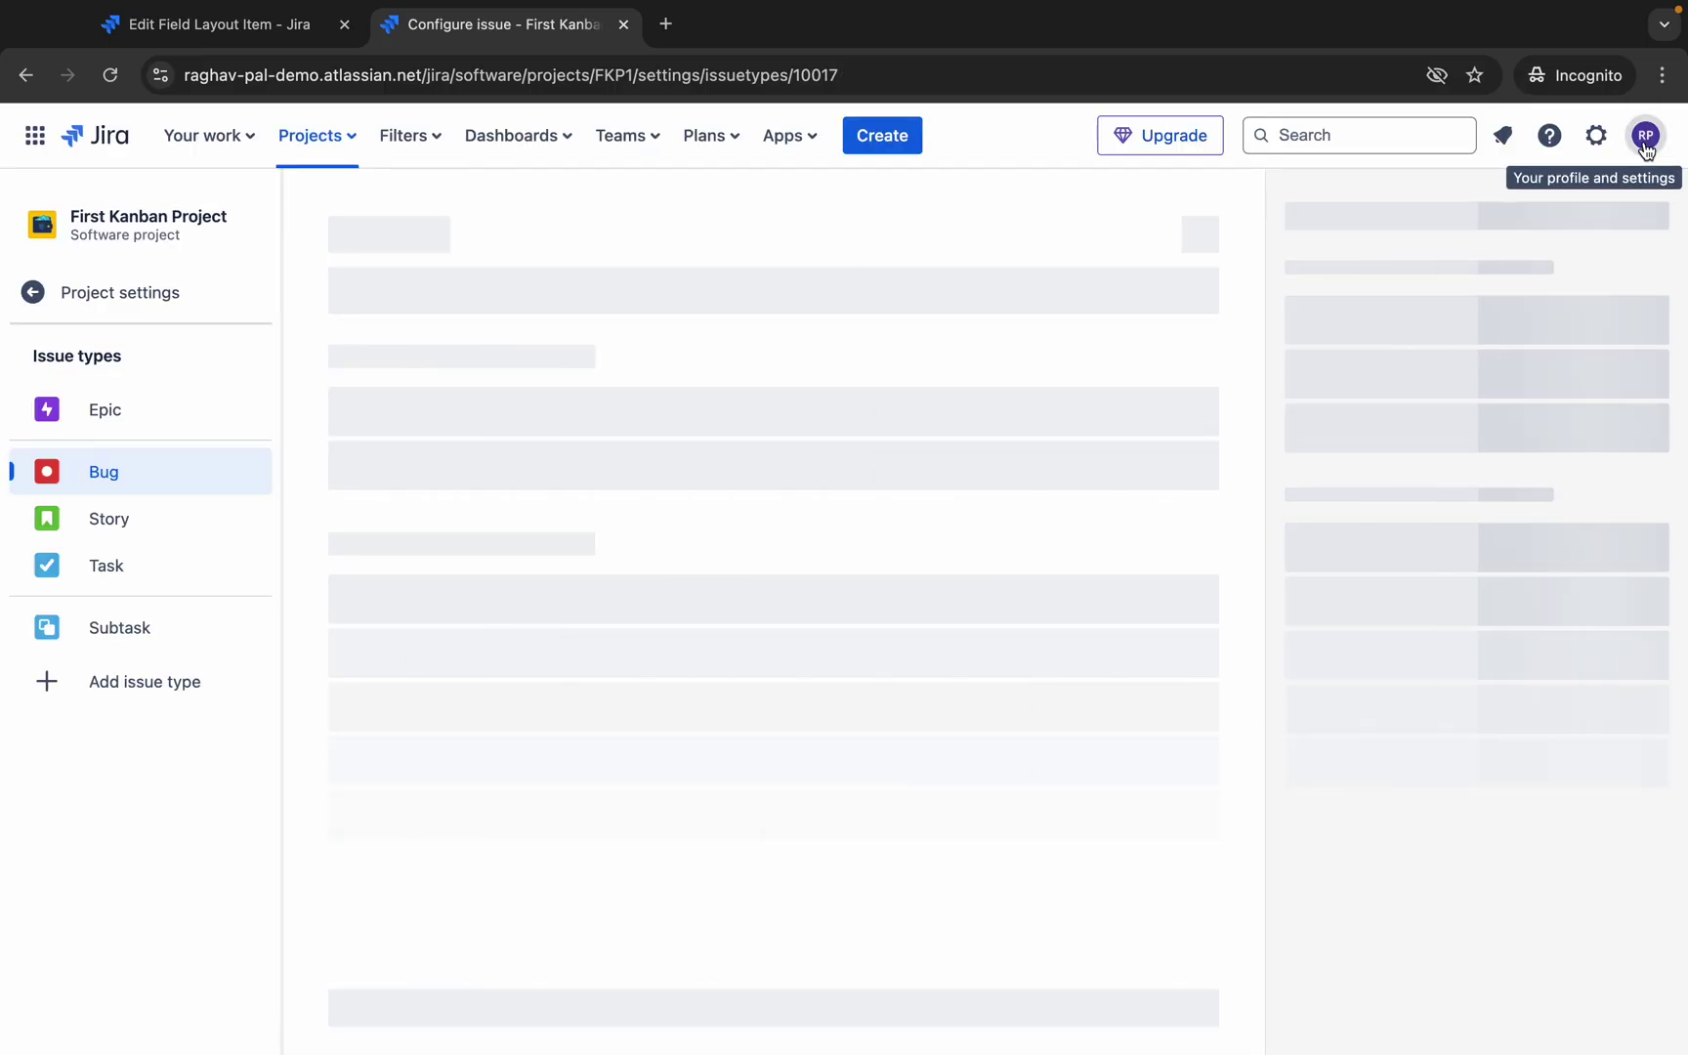
key("ctrl+Left")
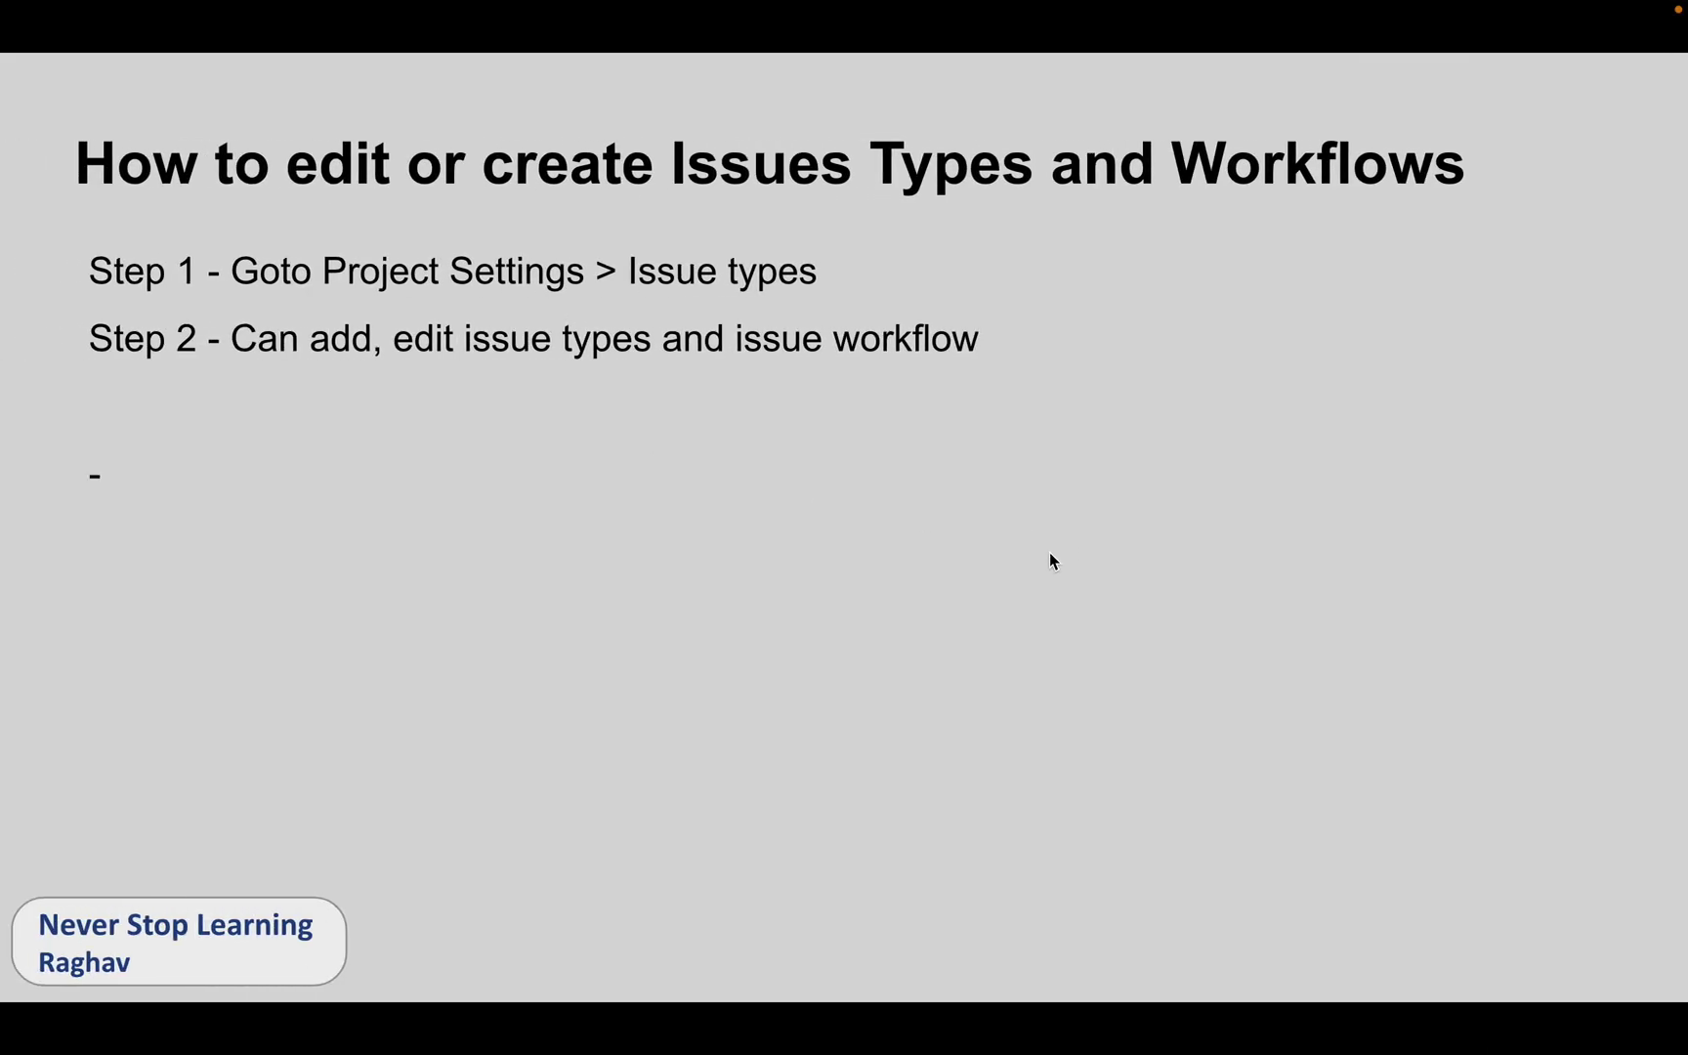
key("Right")
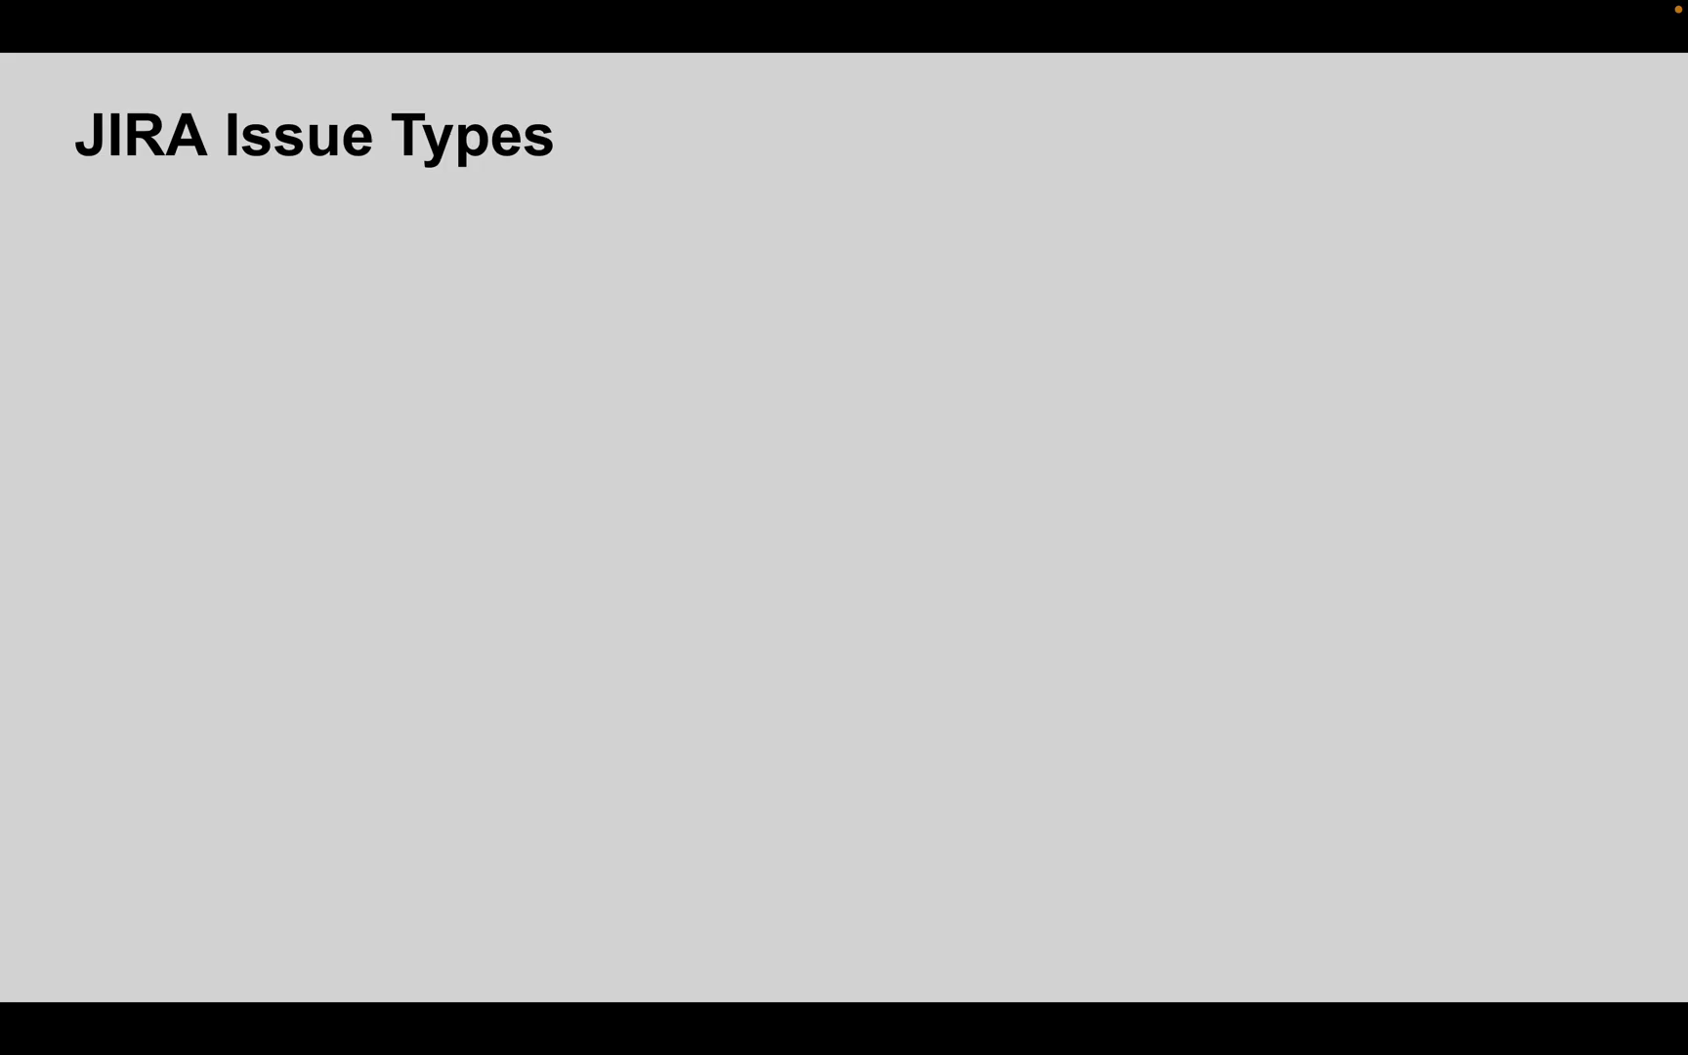
key("Right")
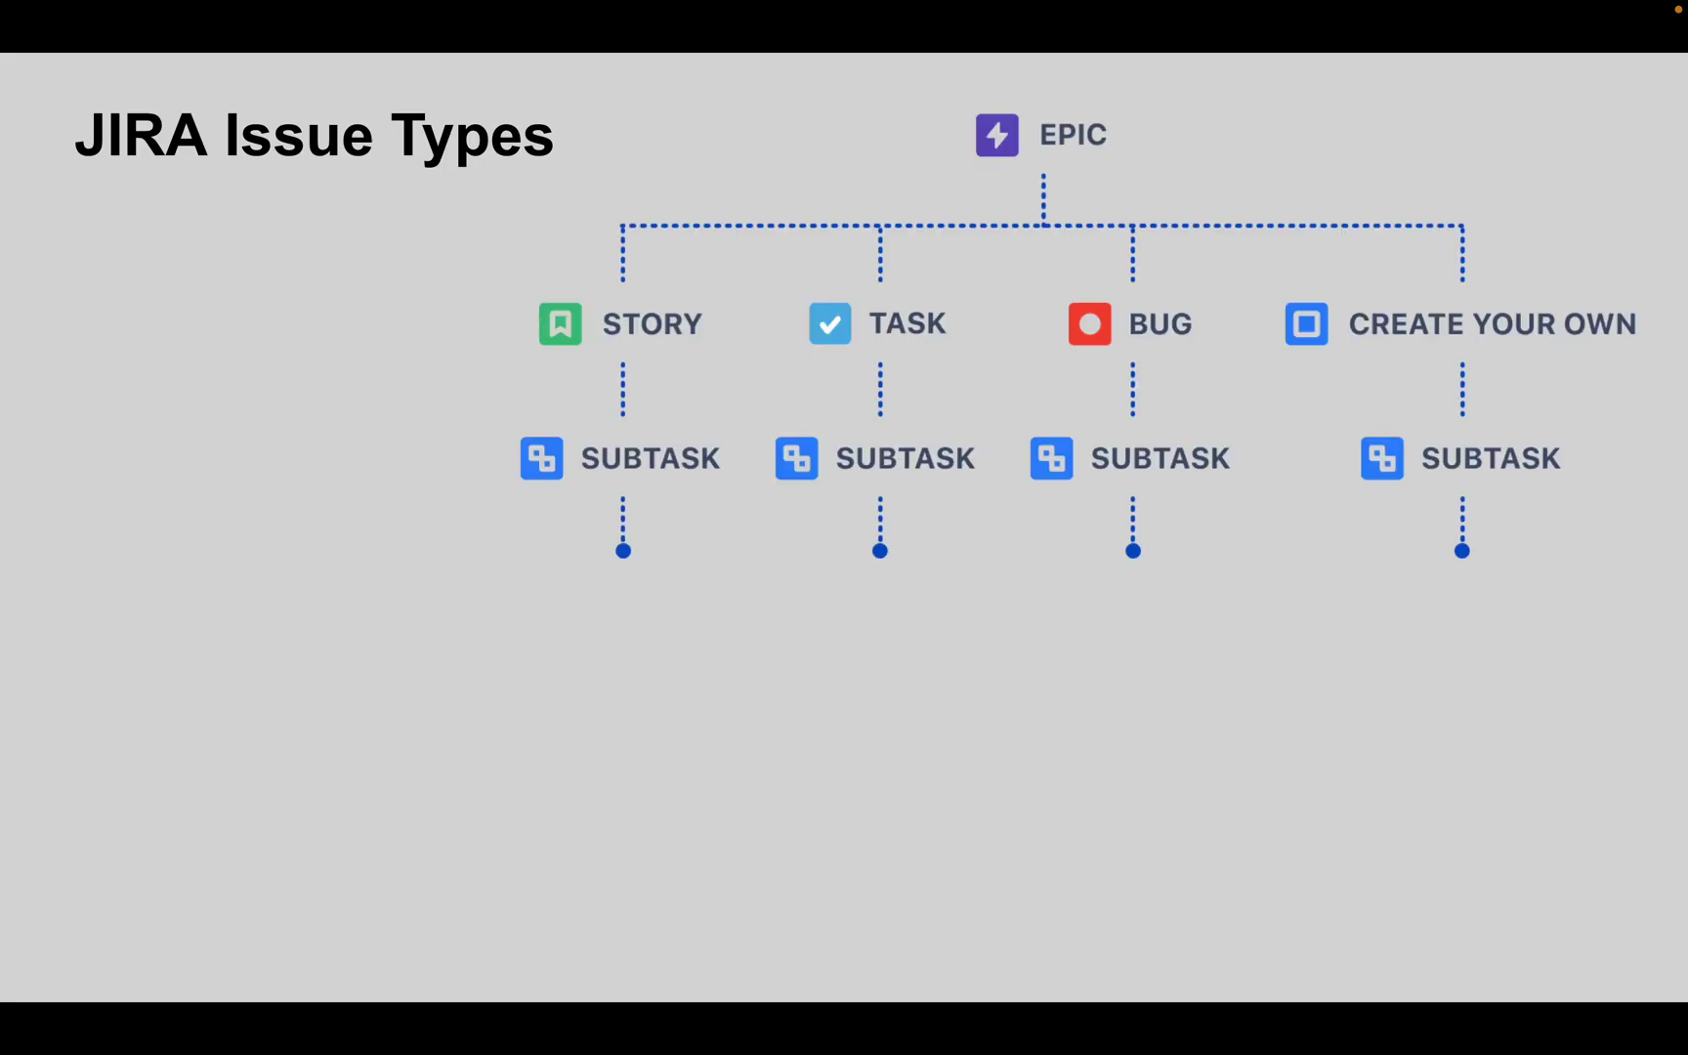